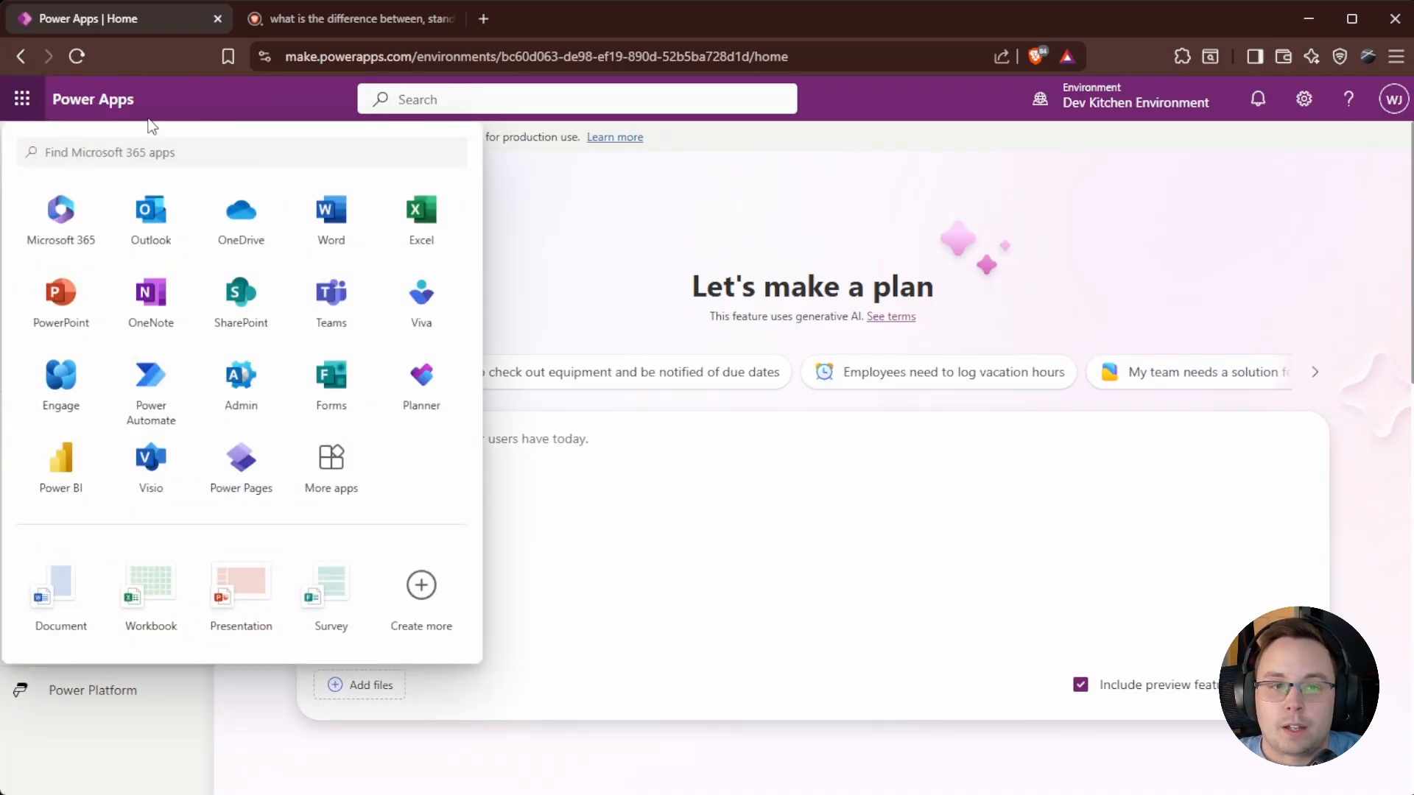
# Close the Microsoft 365 app list and open a new browser tab.
pyautogui.click(640, 278)
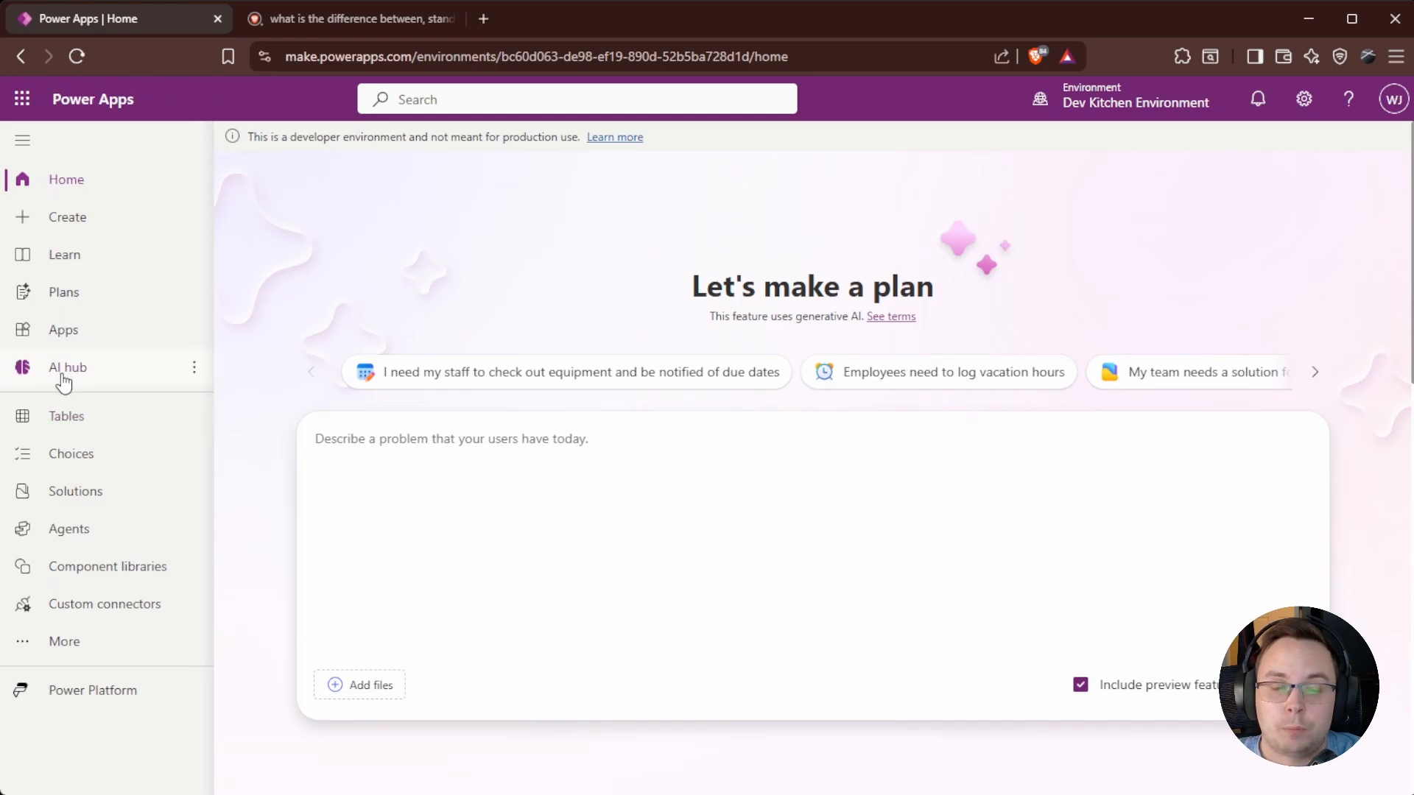
pyautogui.click(483, 19)
# Load make.powerautomate.com and sign back in.
pyautogui.write('make.p')
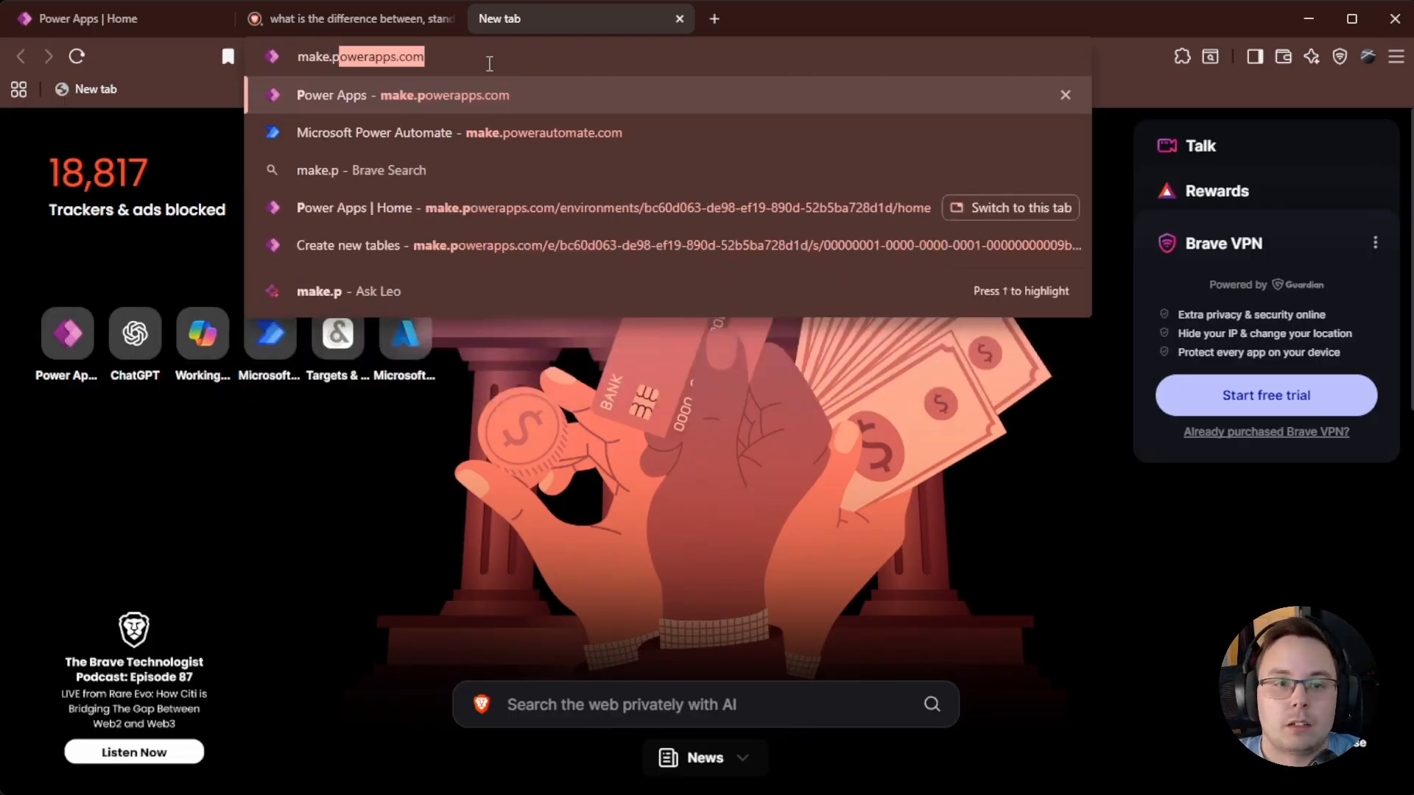
pyautogui.write('owerau')
pyautogui.press('Return')
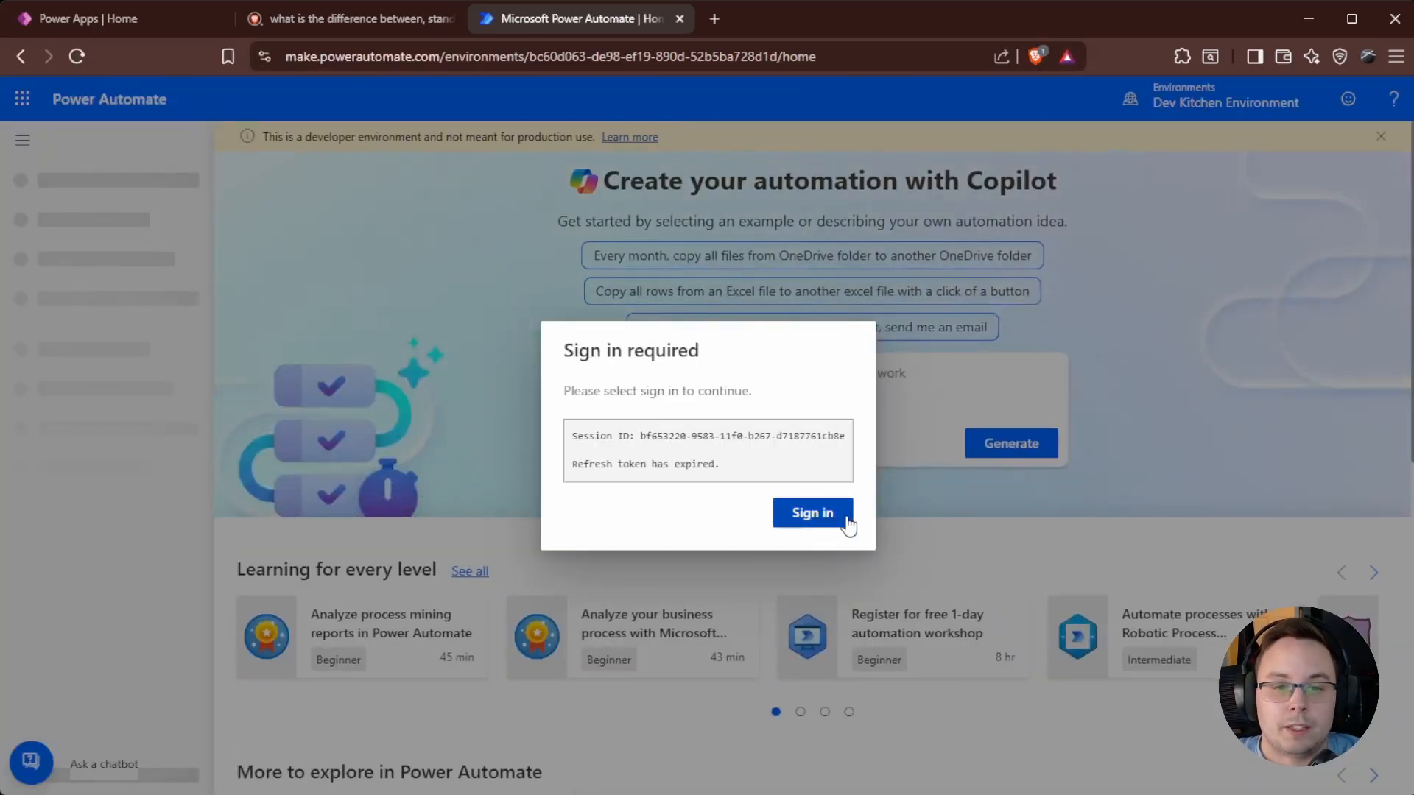
pyautogui.click(846, 518)
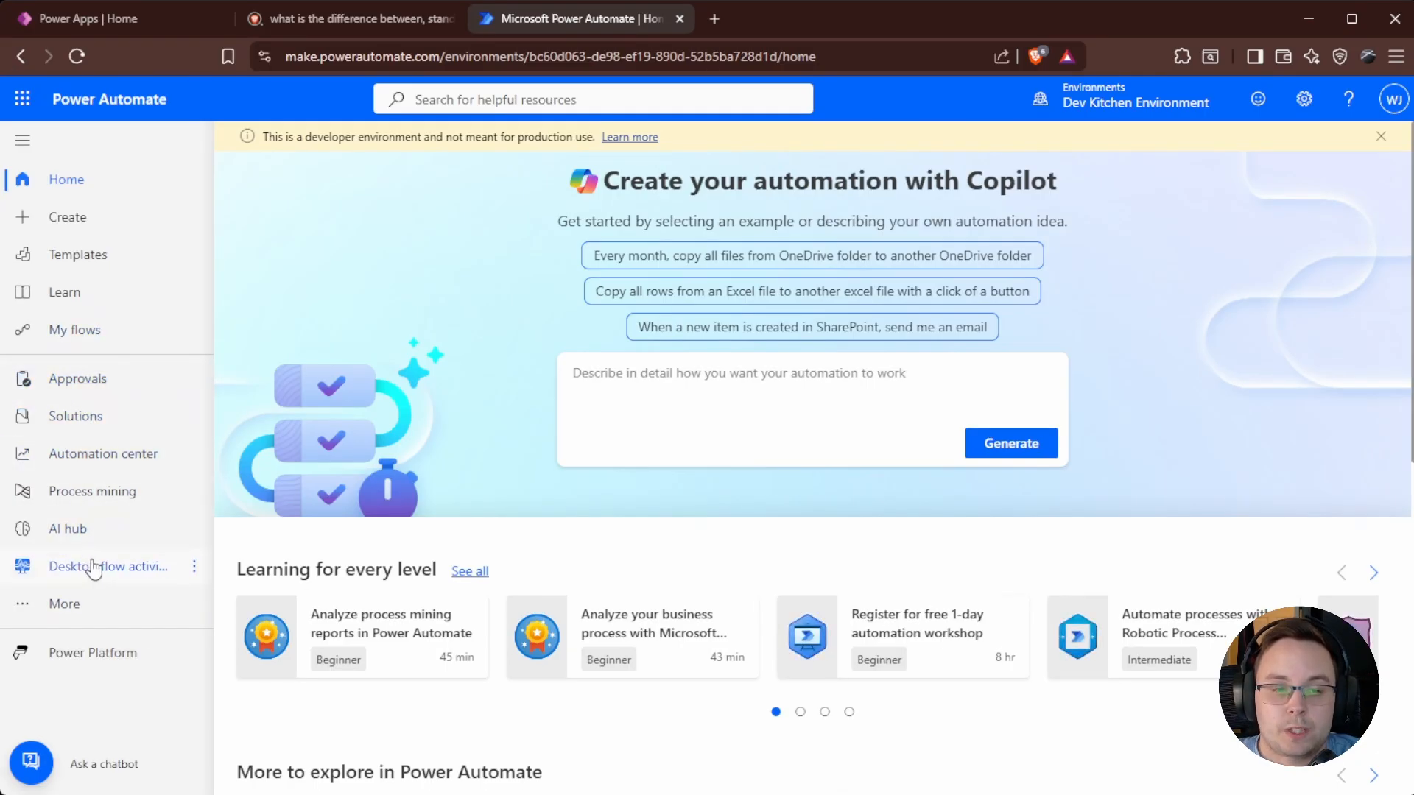
# Open the Tables list from the More navigation, then reopen More on the Power Automate tab.
pyautogui.click(92, 608)
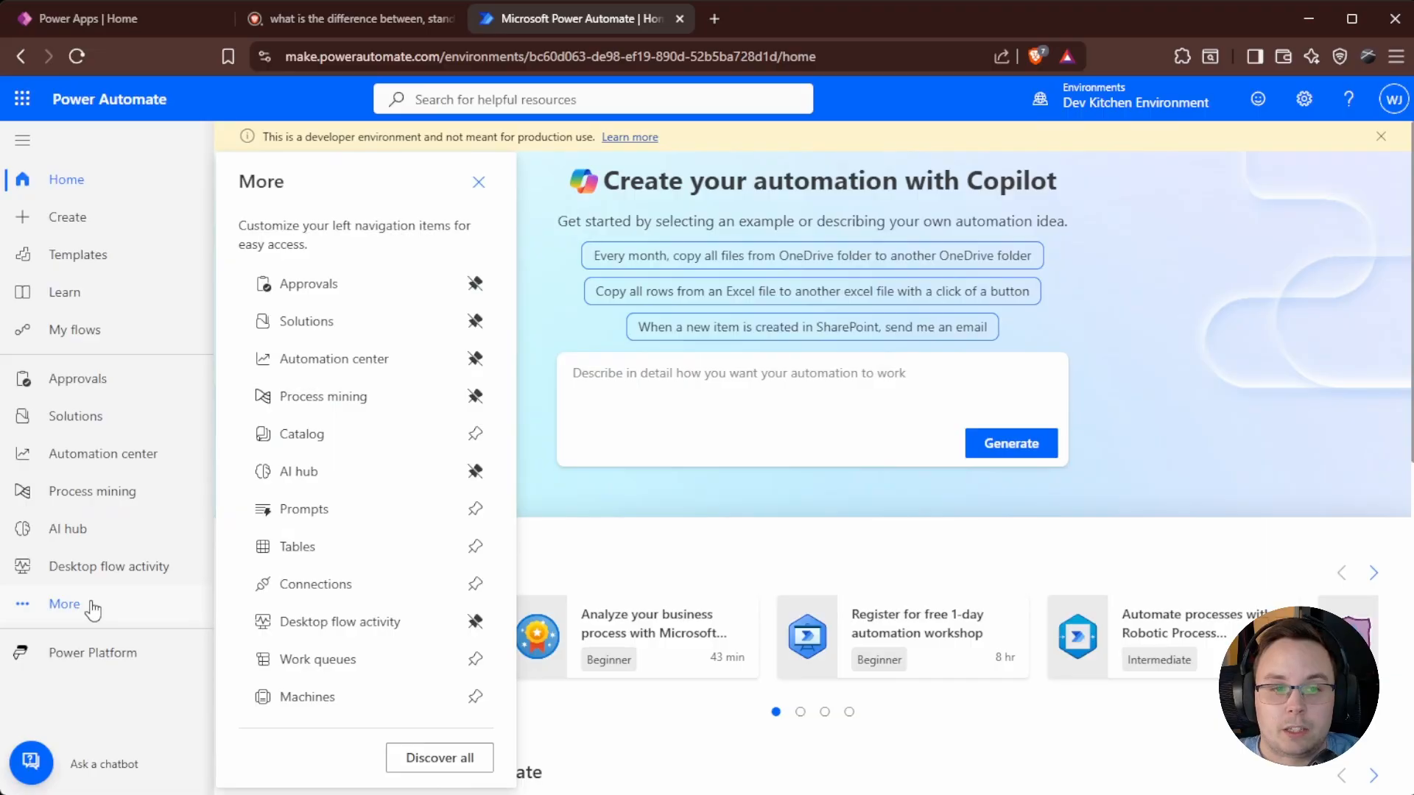
pyautogui.click(302, 548)
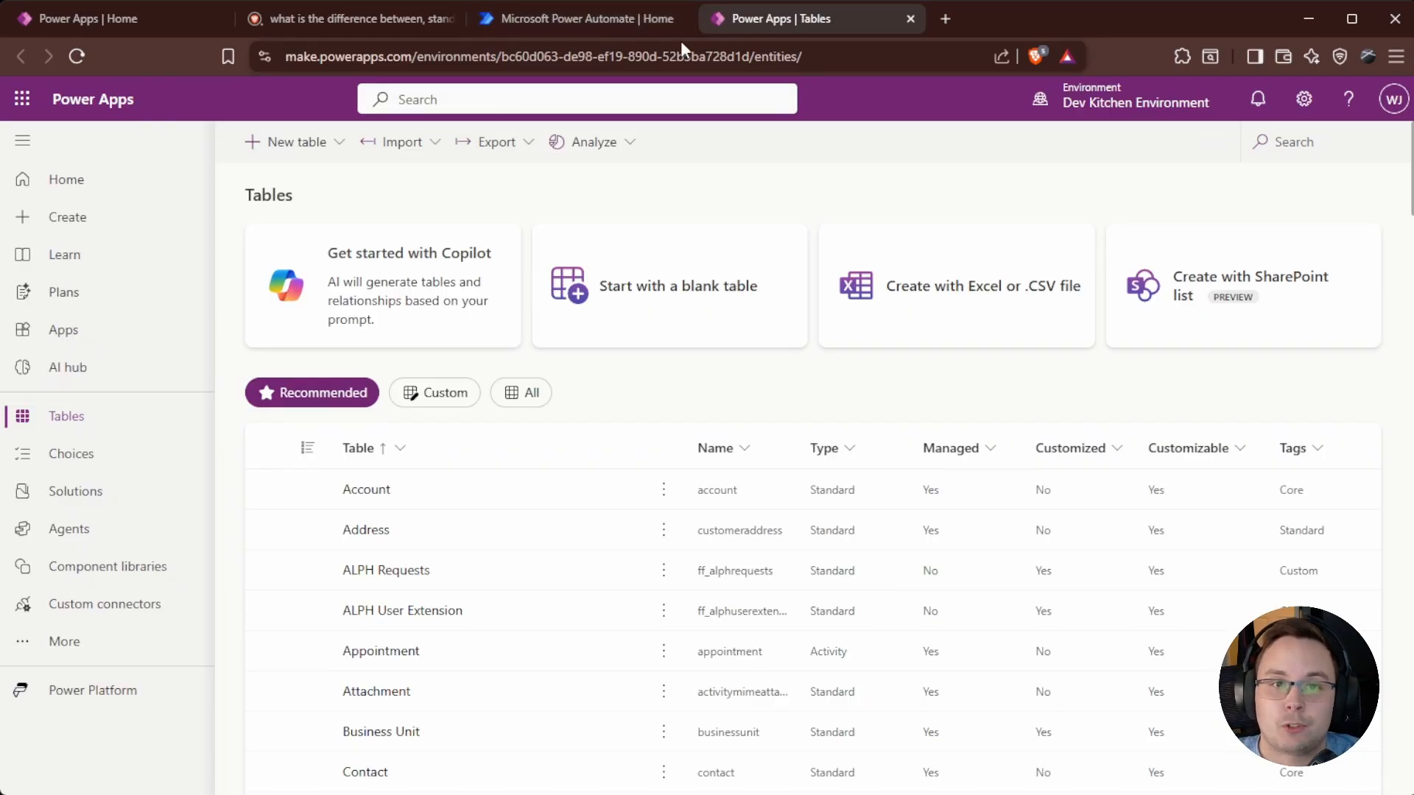
pyautogui.click(611, 22)
pyautogui.click(65, 602)
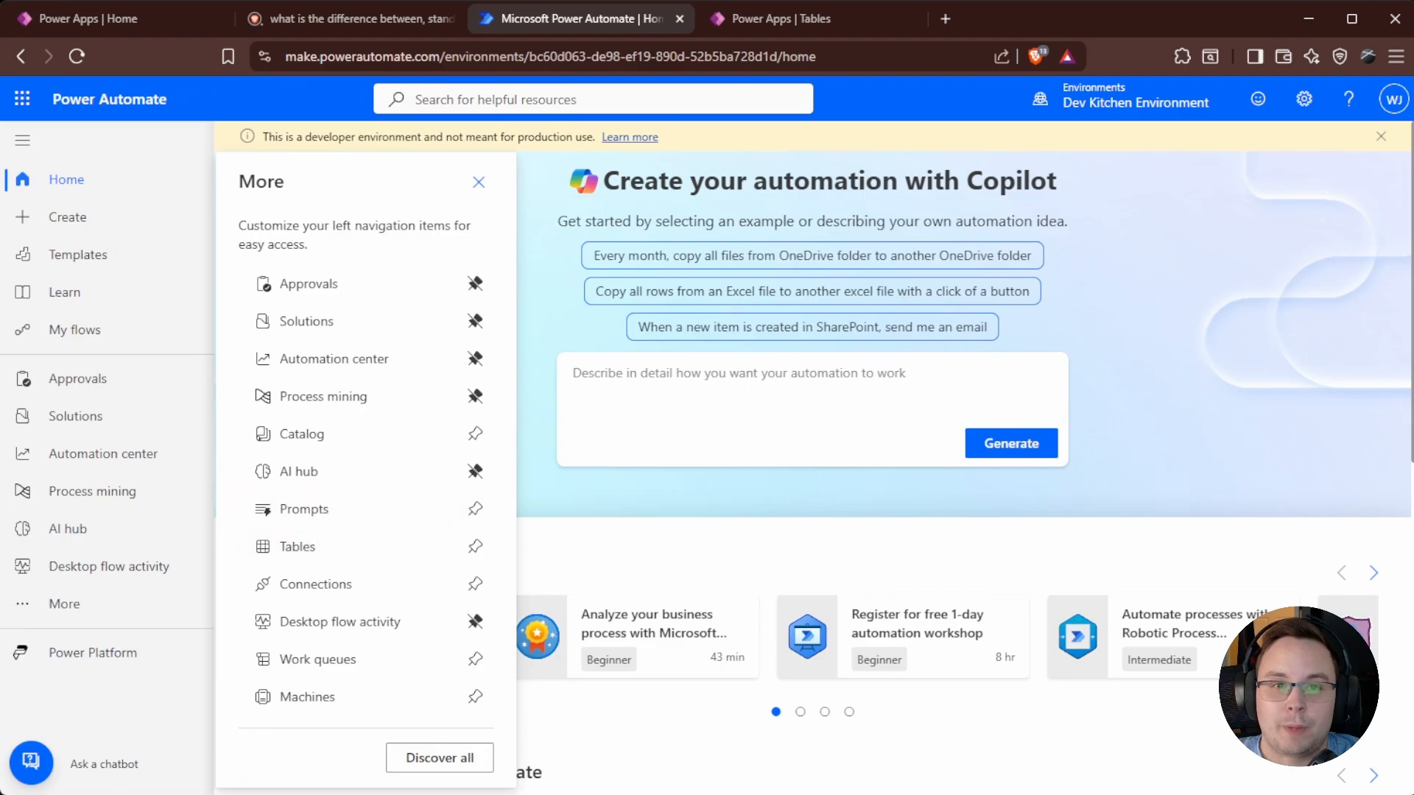
# Switch to the Power Apps Tables browser tab.
pyautogui.click(797, 22)
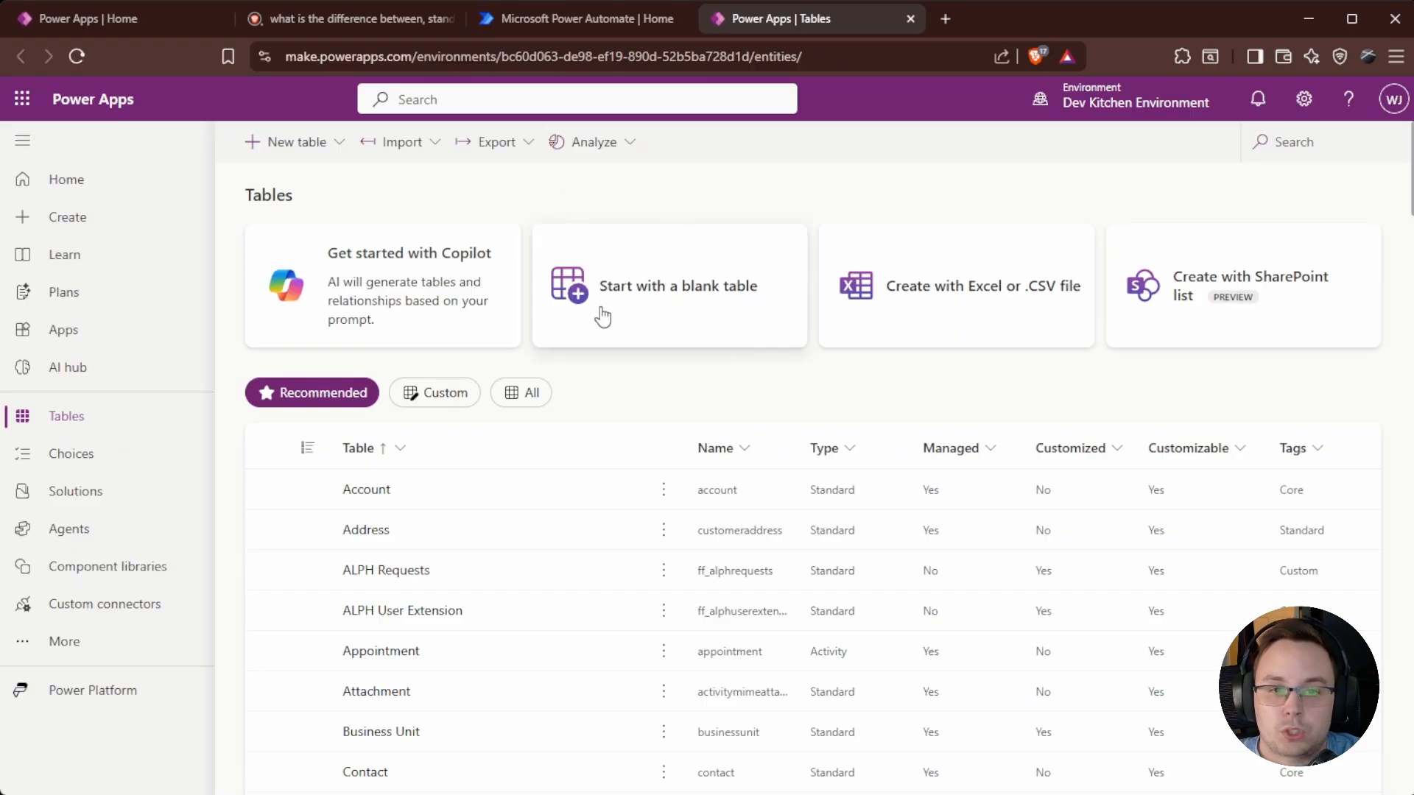
# Start a blank table named Testing Table and dismiss the feedback survey.
pyautogui.click(645, 305)
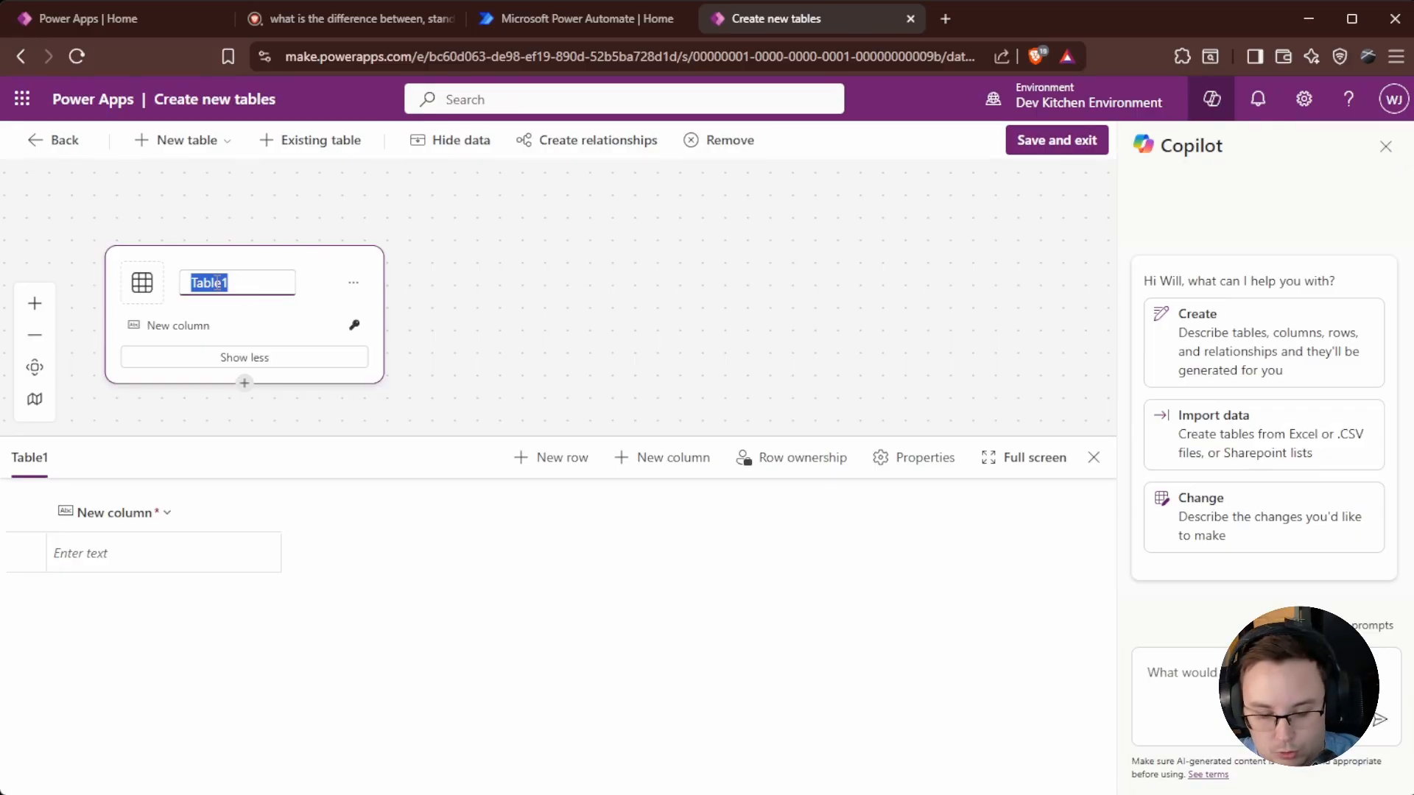
pyautogui.write('Testing')
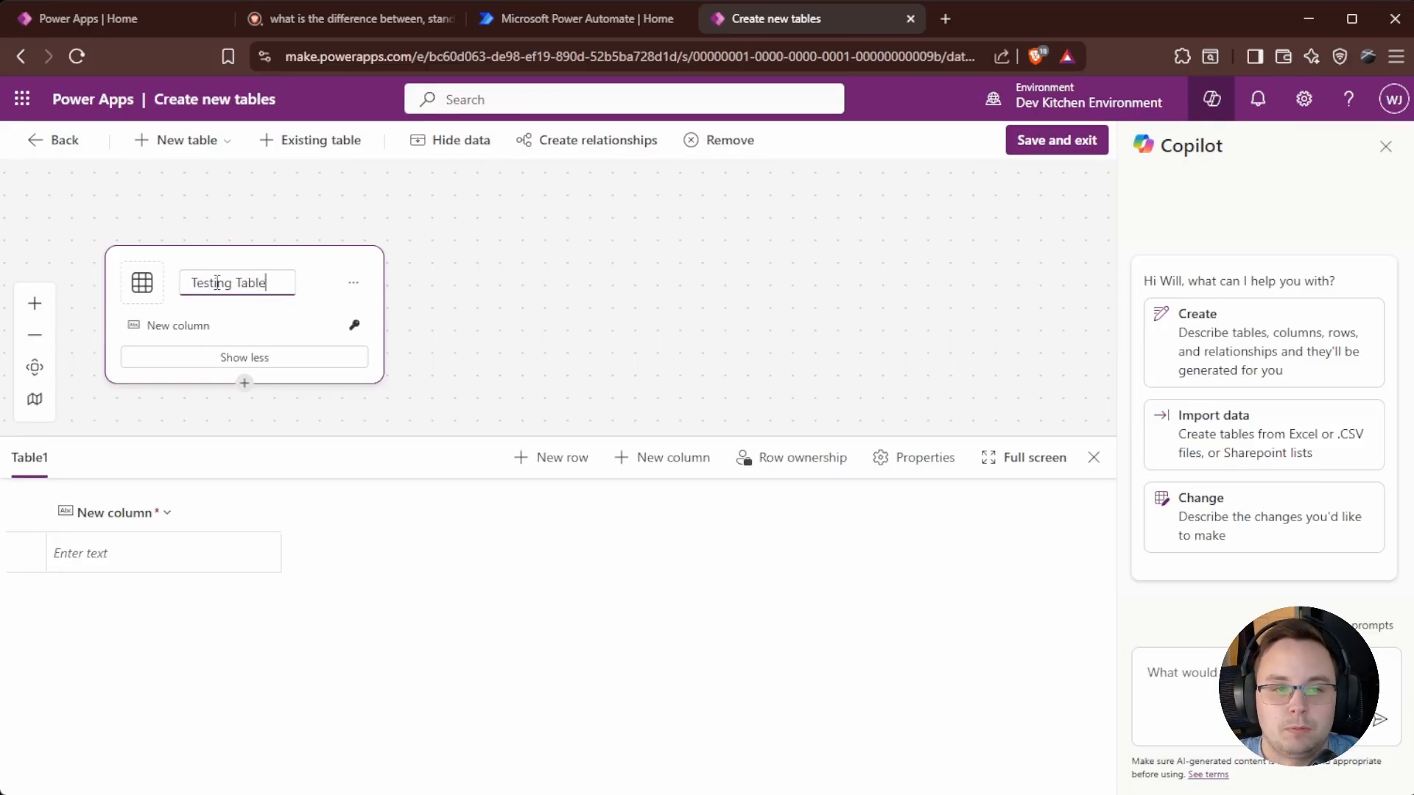
pyautogui.click(258, 329)
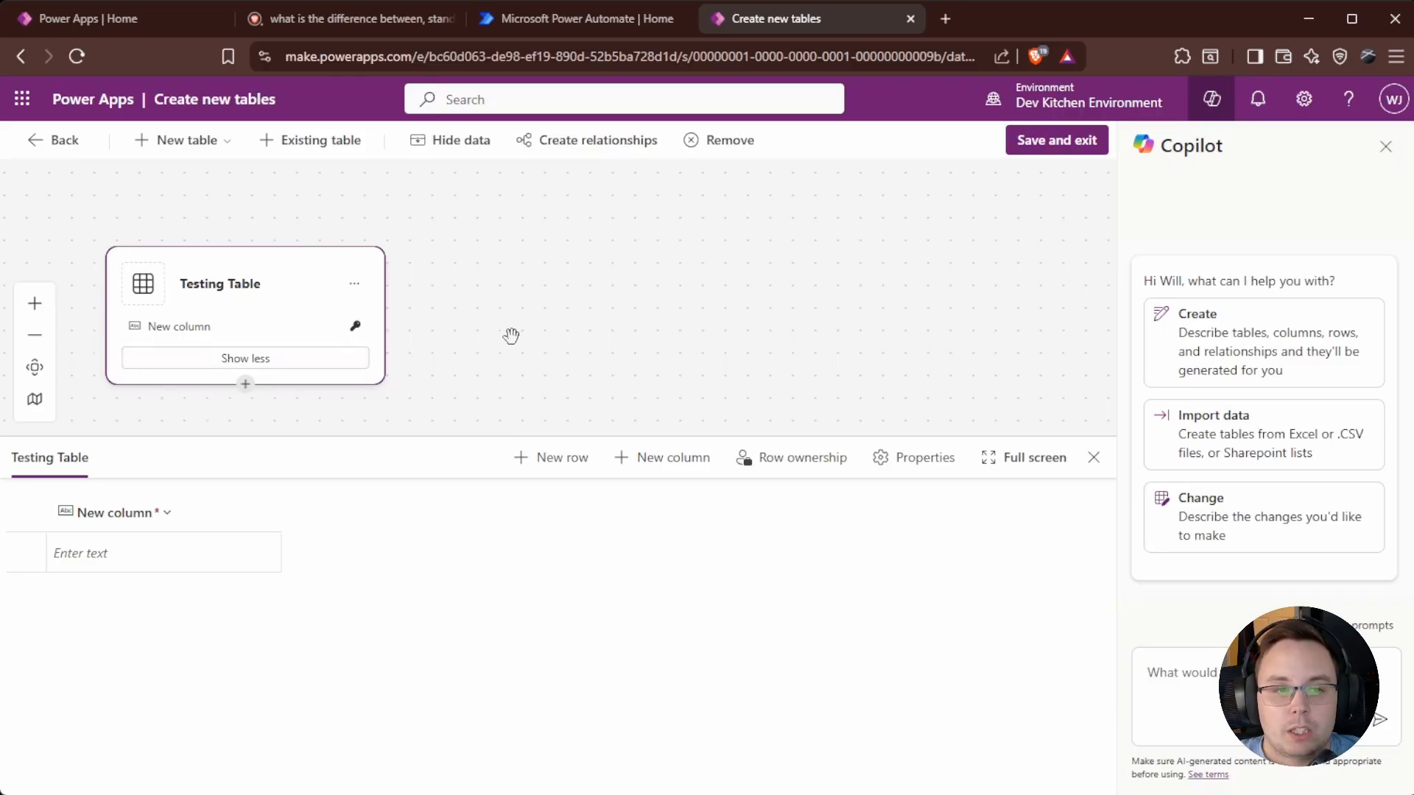
pyautogui.moveTo(518, 337); pyautogui.dragTo(834, 298)
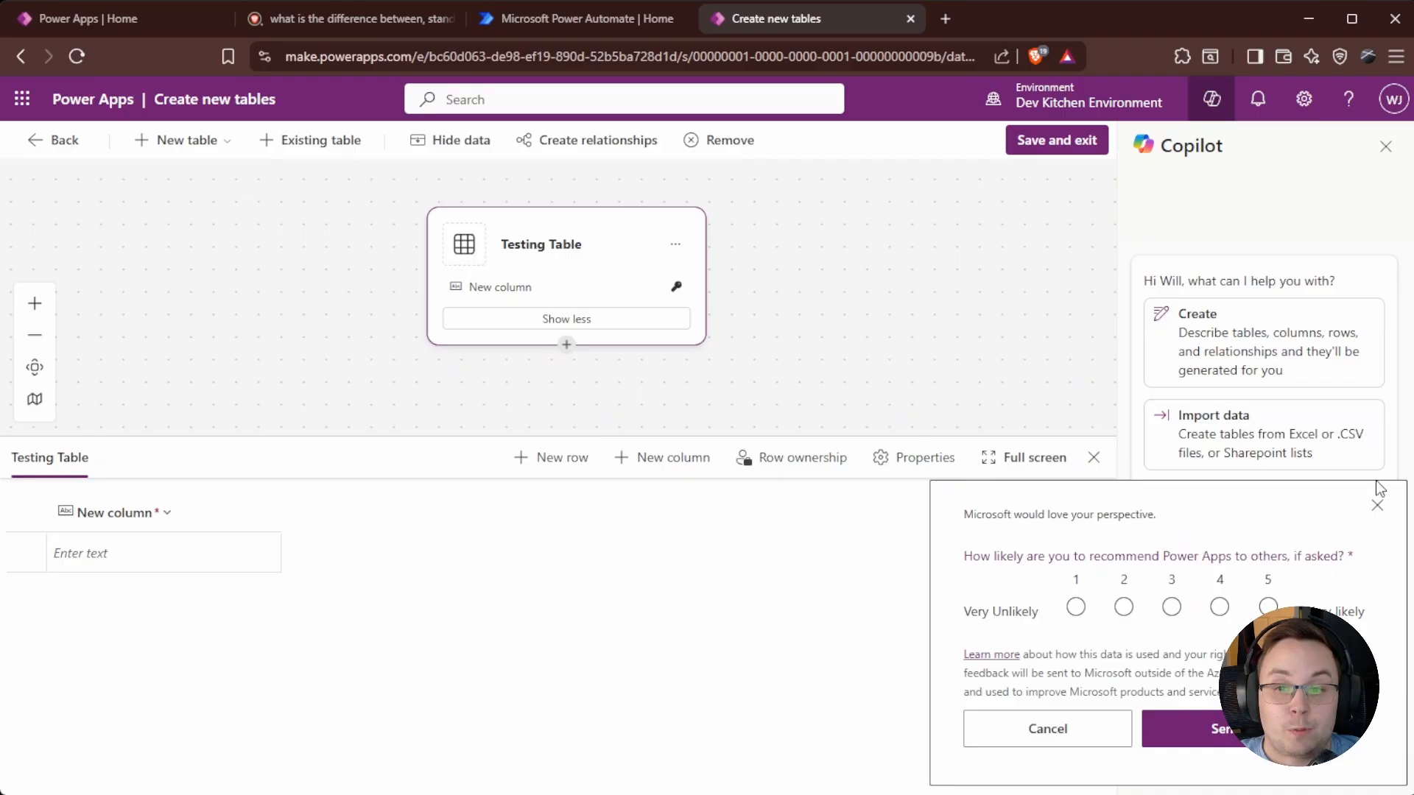
pyautogui.click(1374, 508)
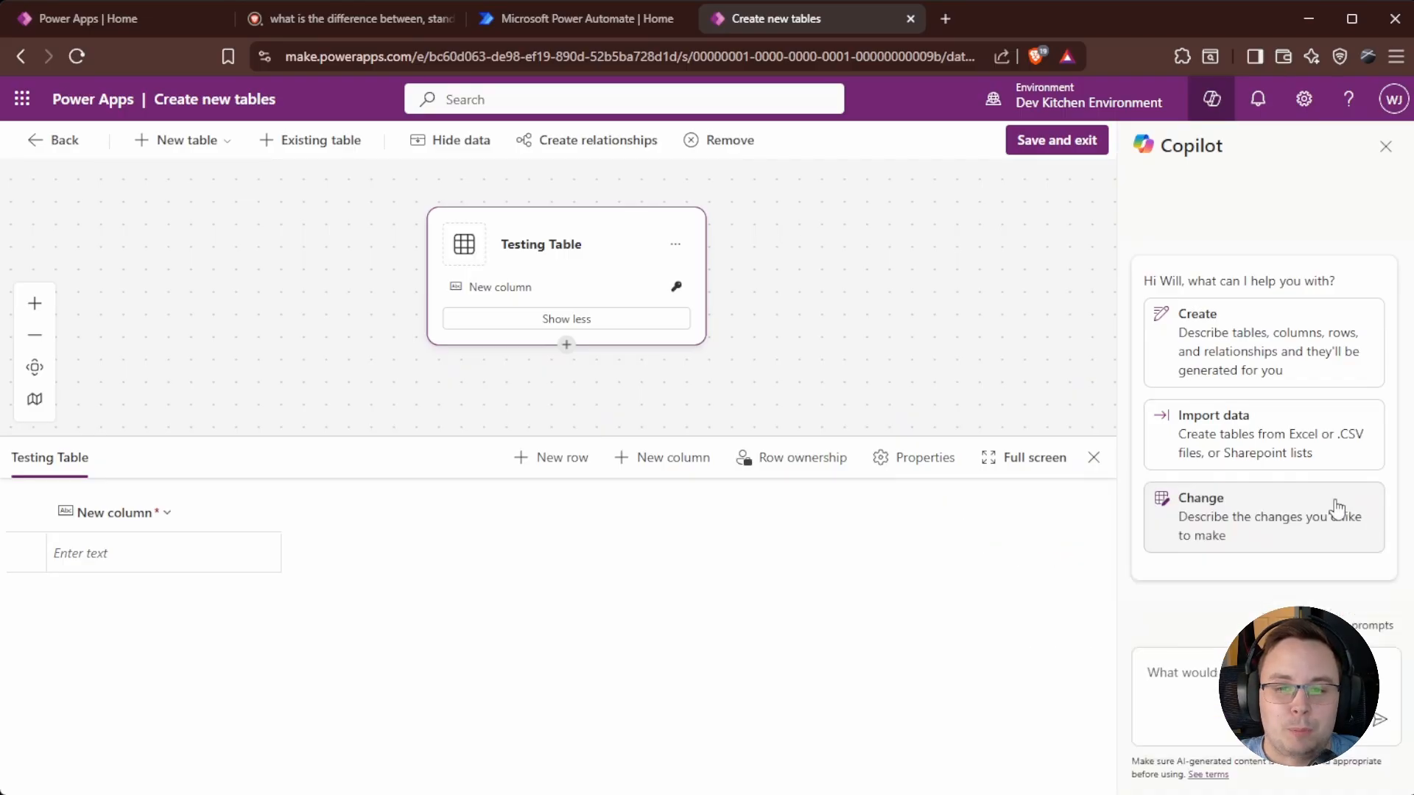
pyautogui.click(35, 335)
pyautogui.click(35, 303)
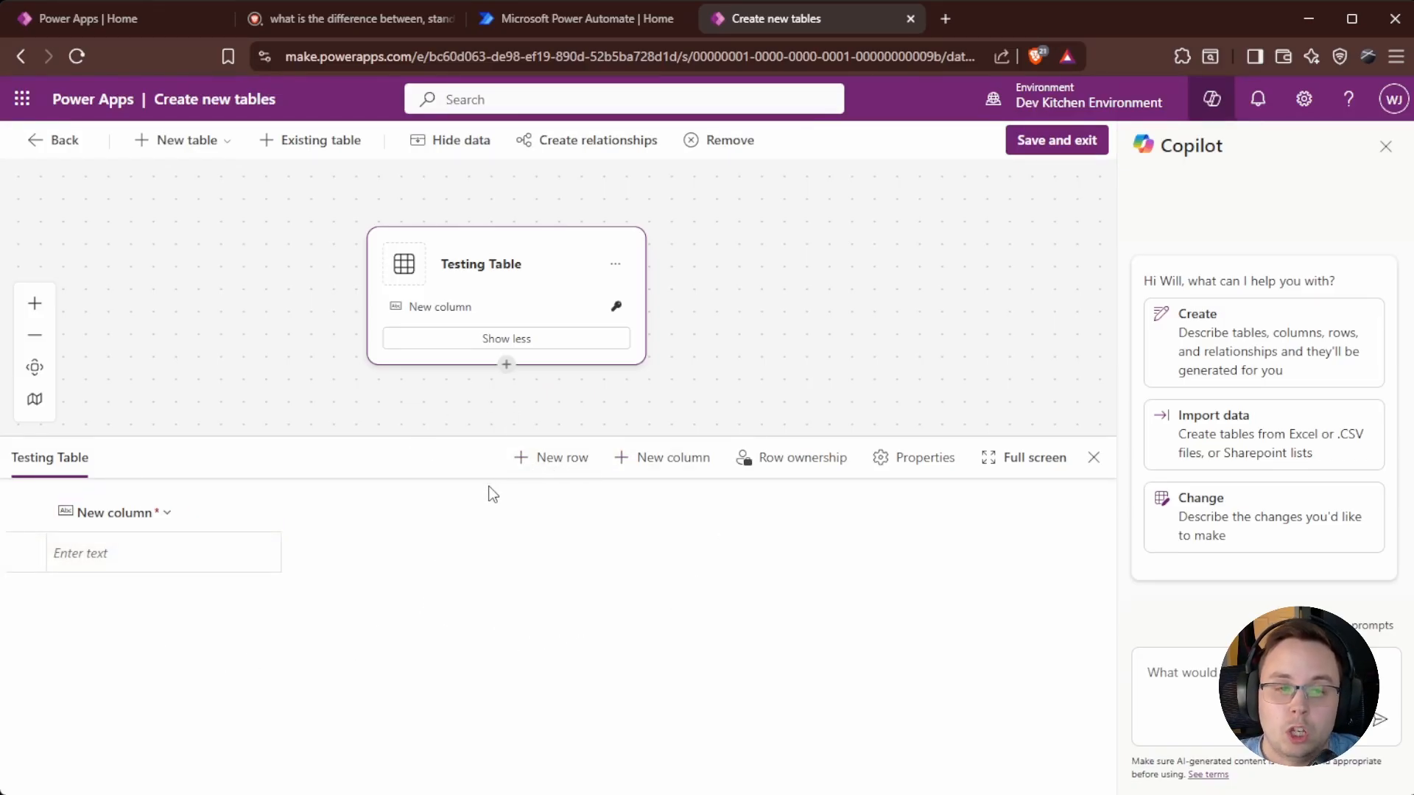
# Add a 'Single Line Text Column' column with Single line of text type and Text format.
pyautogui.click(665, 463)
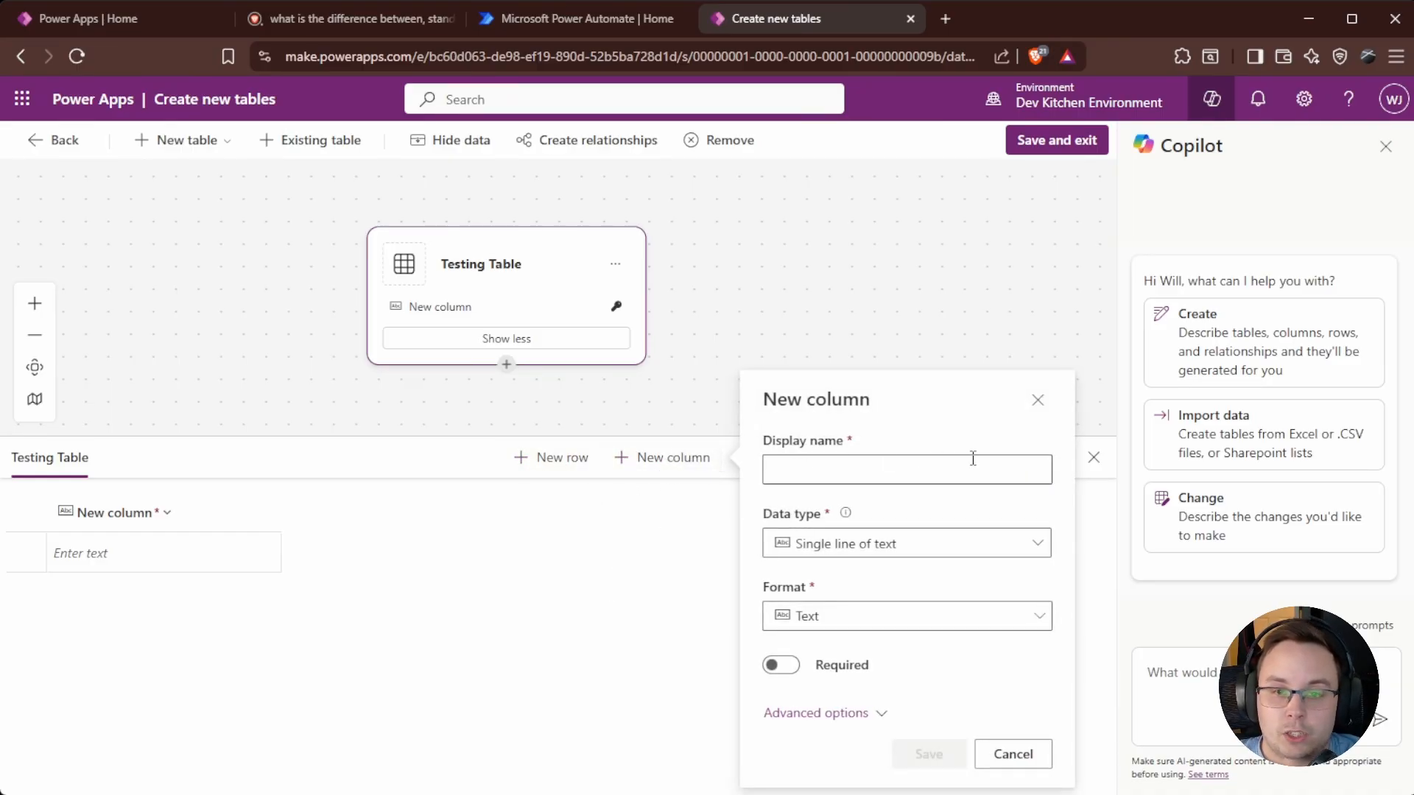
pyautogui.click(877, 467)
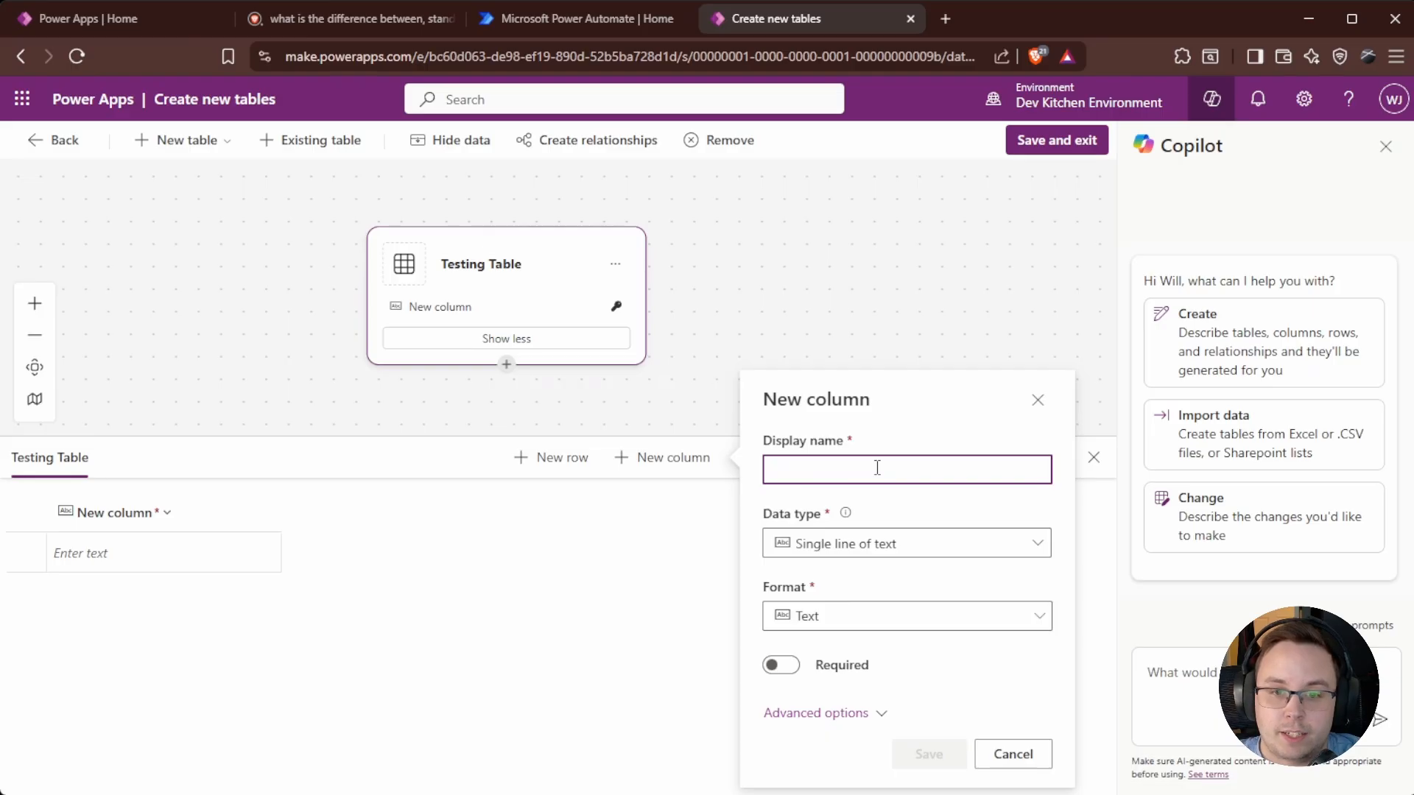
pyautogui.write('N')
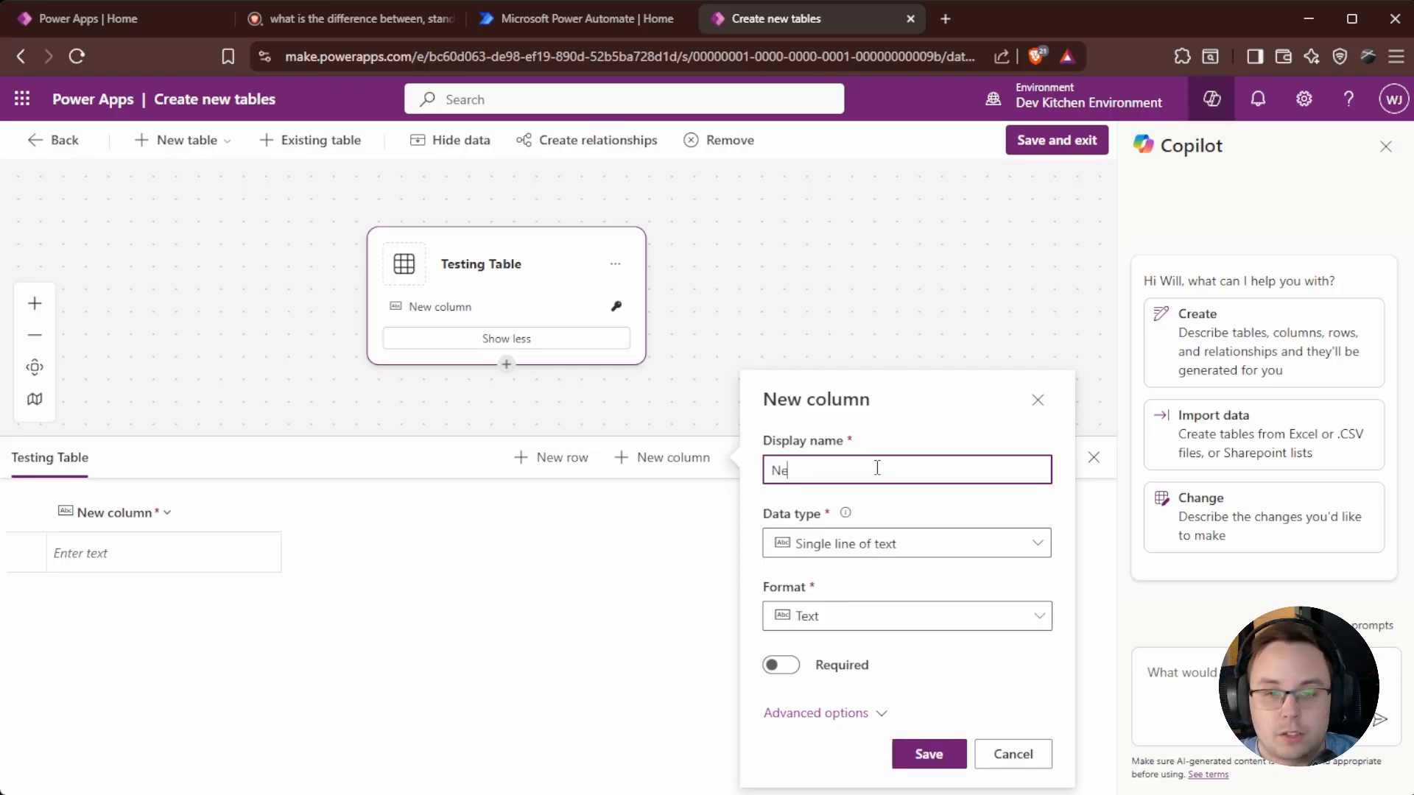
pyautogui.press('BackSpace')
pyautogui.write('Single Line Text Column')
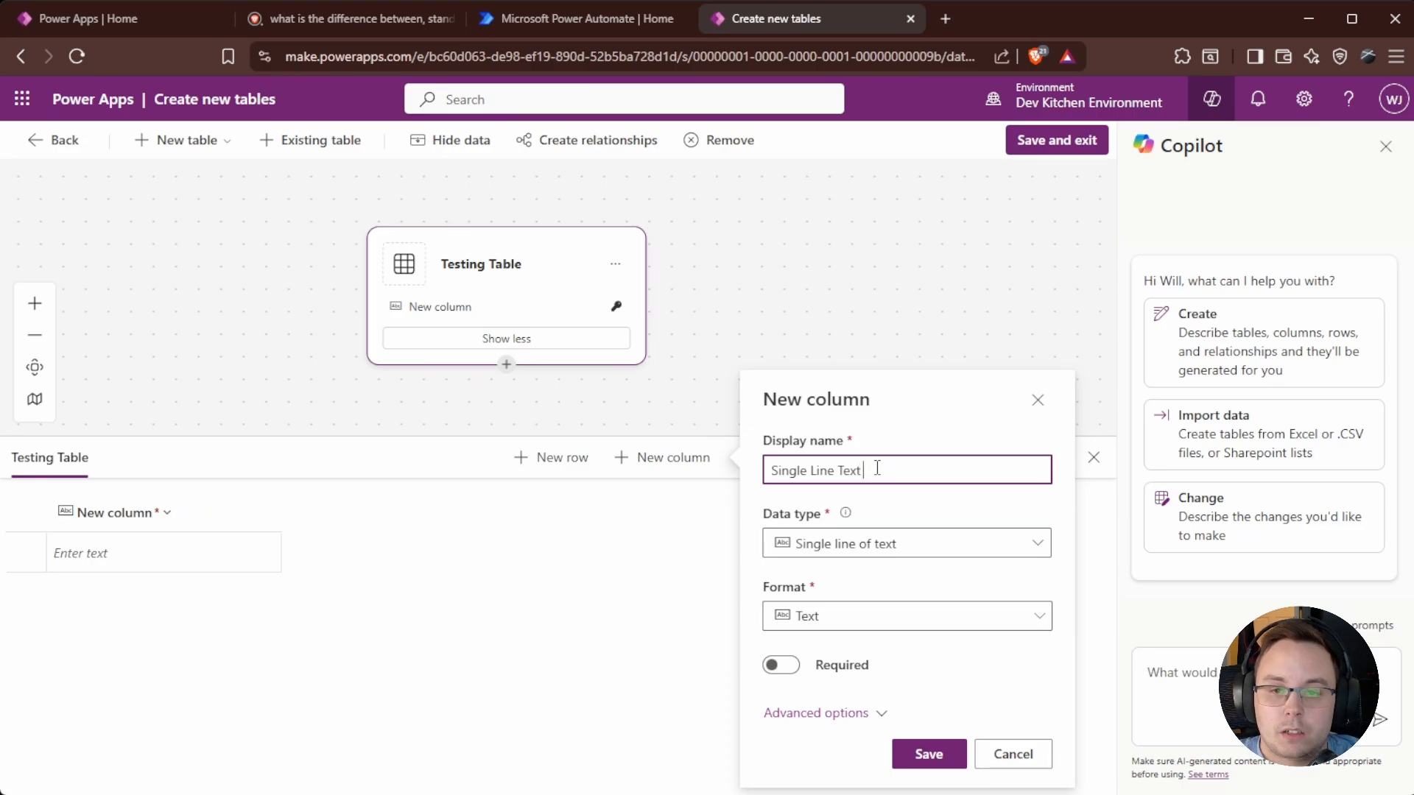
pyautogui.click(933, 554)
pyautogui.click(890, 504)
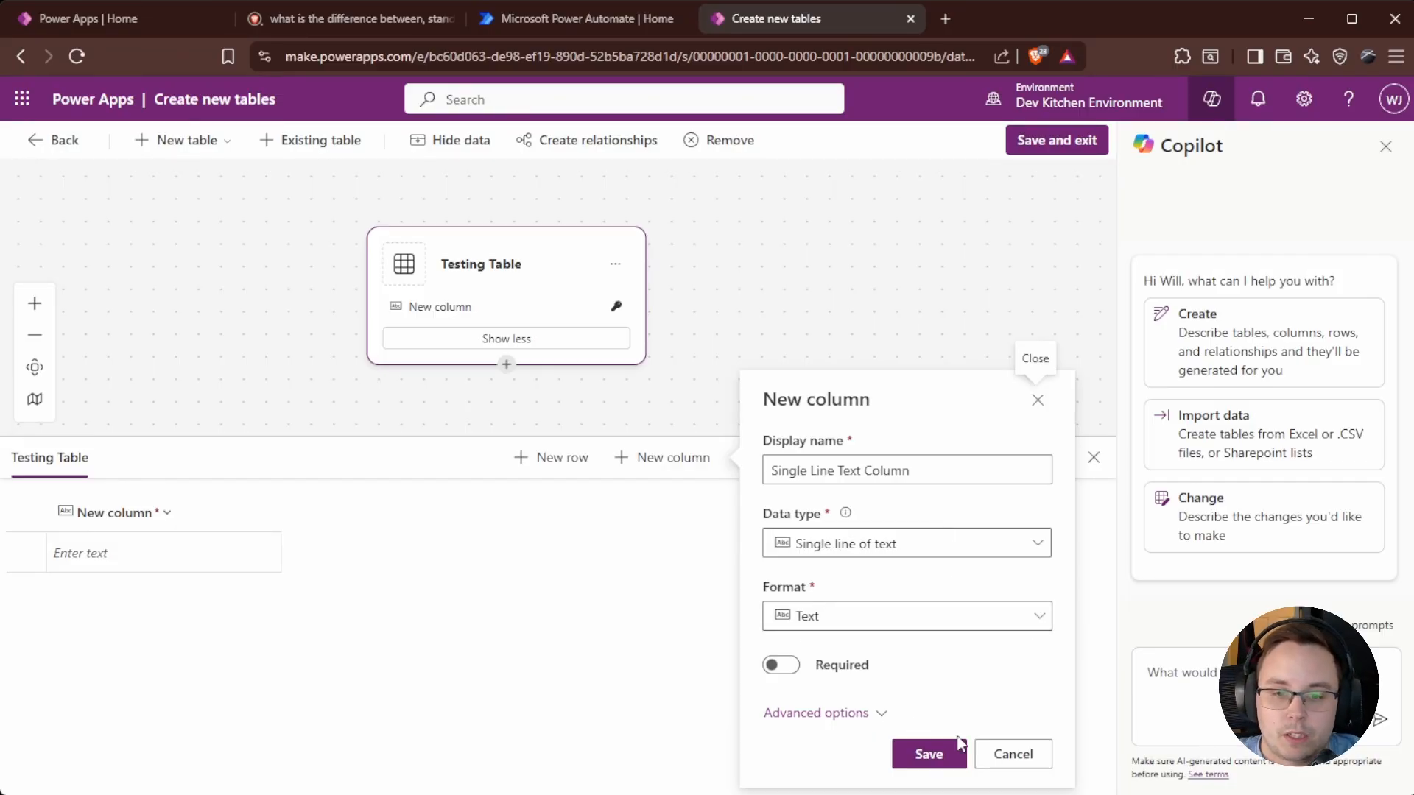
pyautogui.click(924, 754)
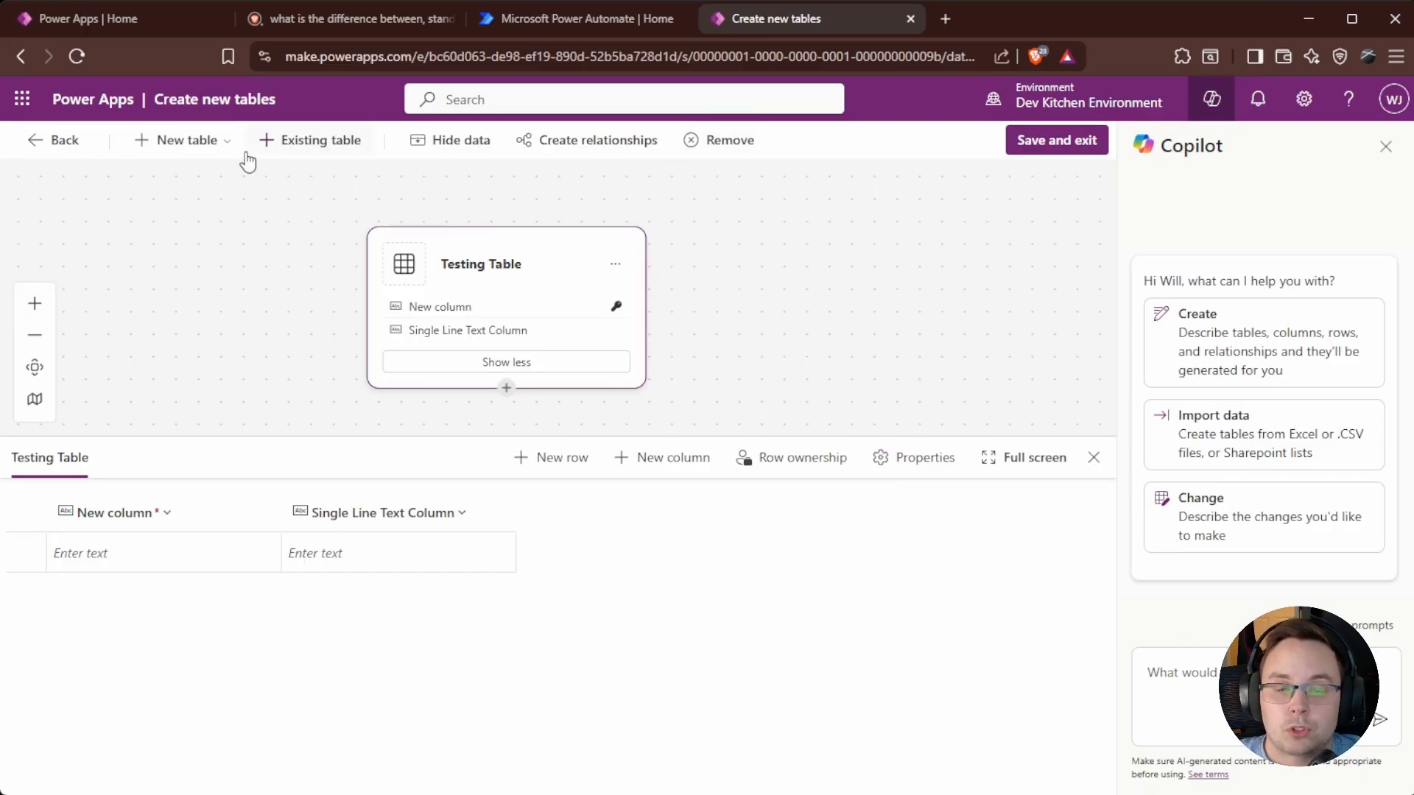
# Ask Copilot for a table about dogs whose first column is the name.
pyautogui.click(218, 146)
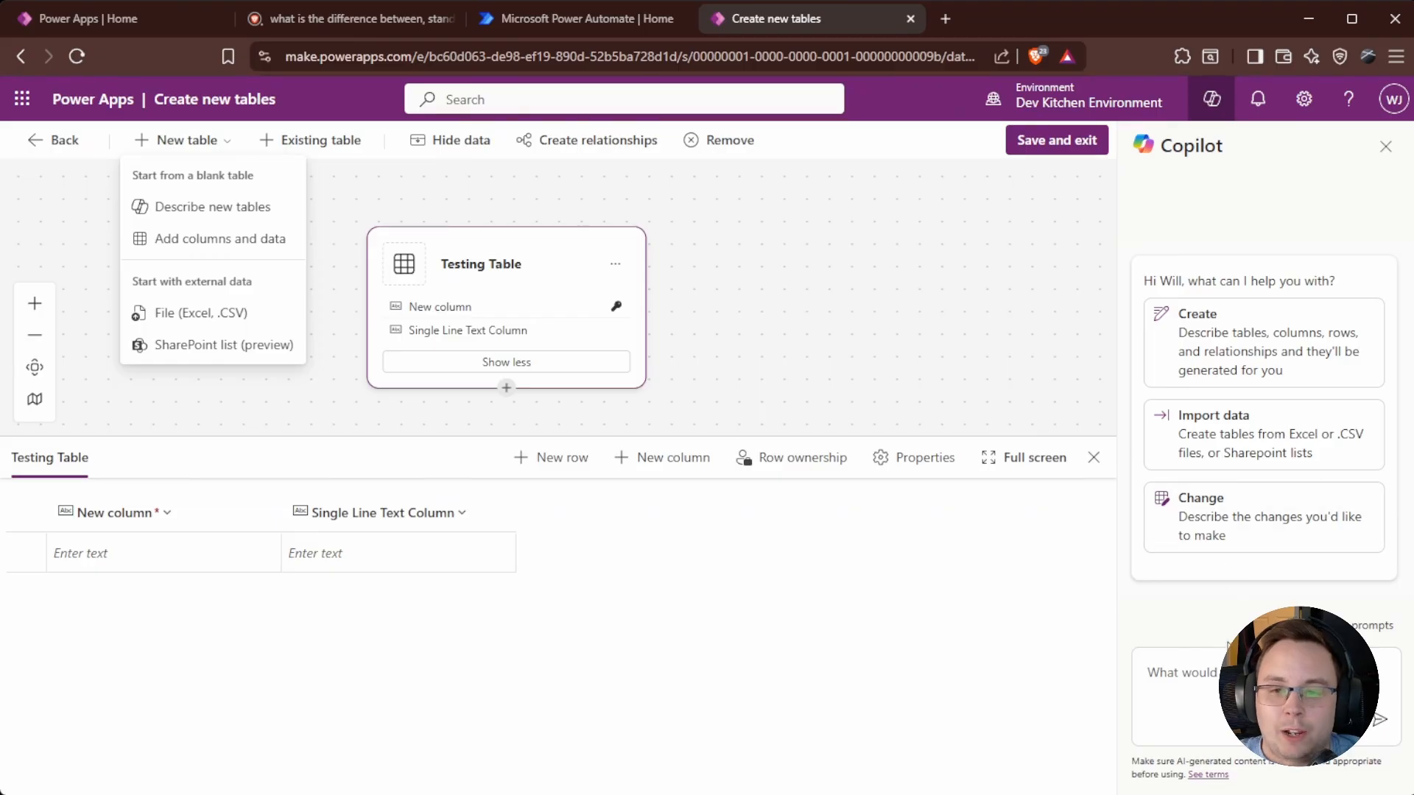
pyautogui.click(1178, 689)
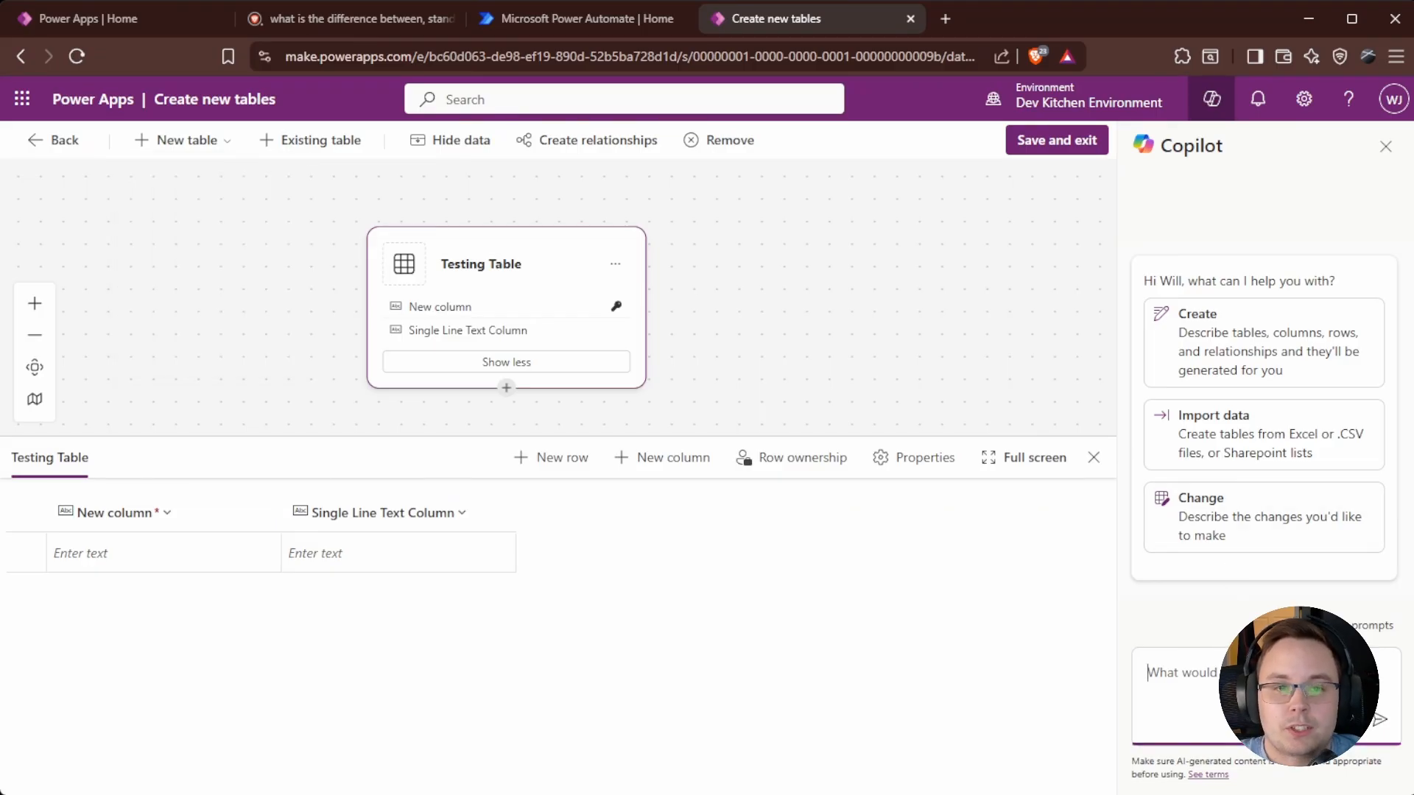
pyautogui.write('I would like')
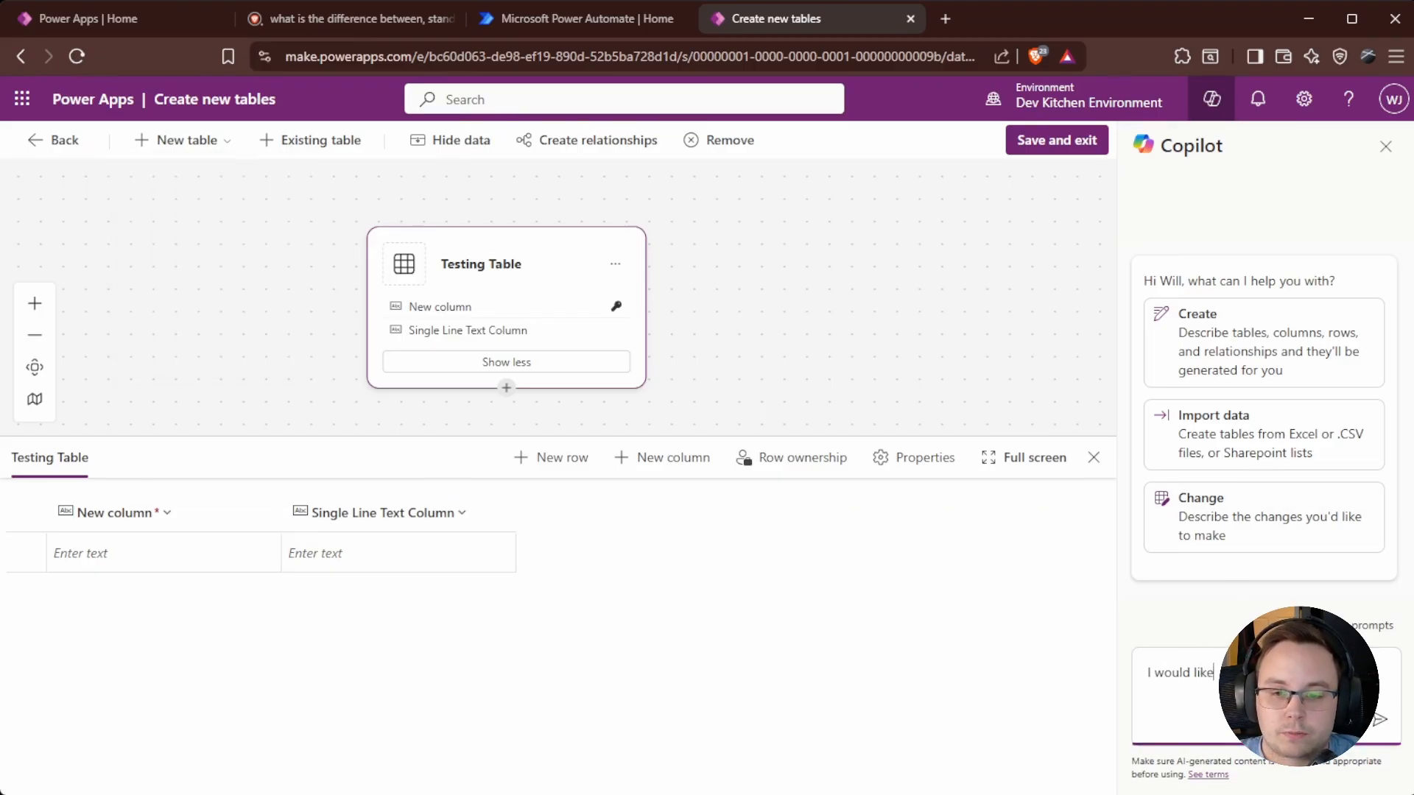
pyautogui.write(' to create a table about dogs. The first column should be the name')
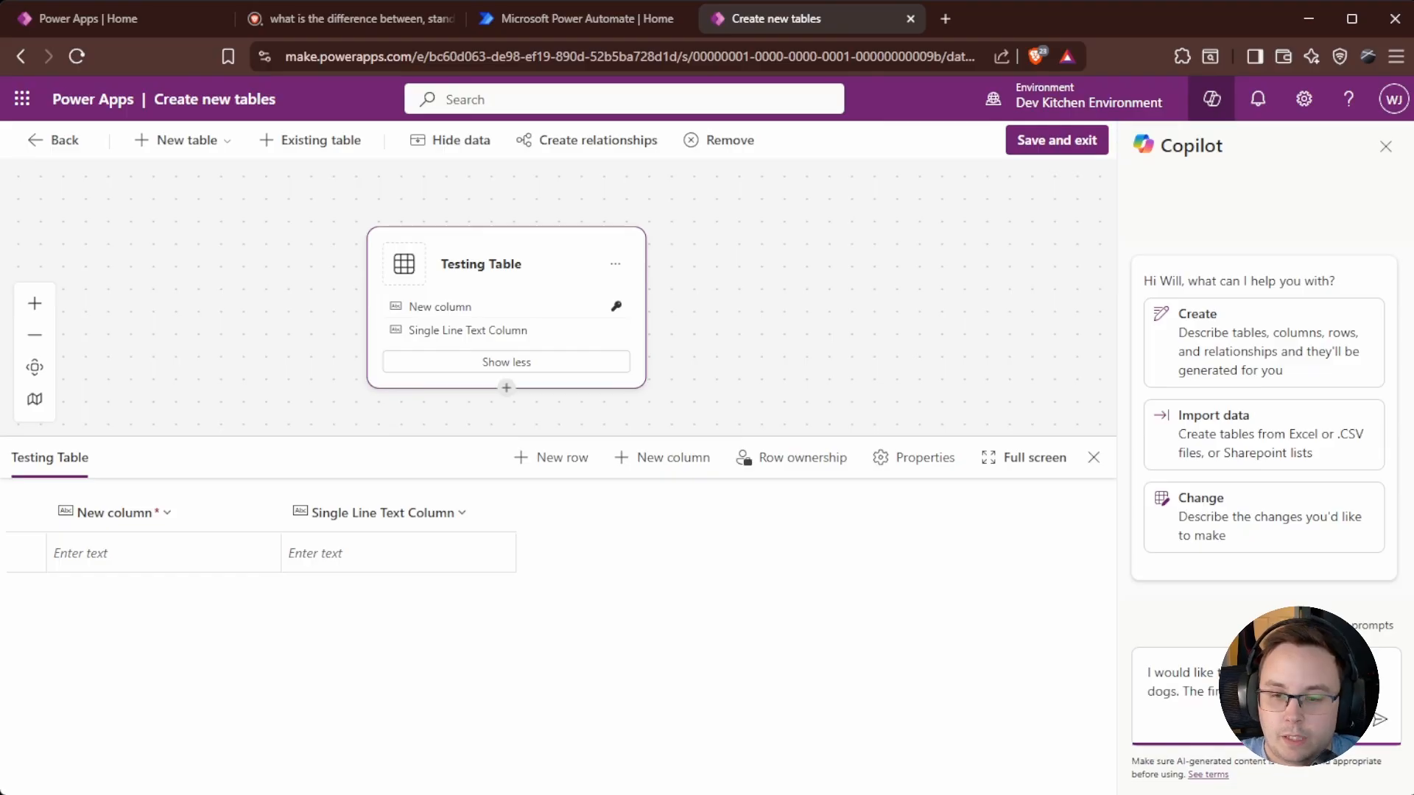
pyautogui.press('Return')
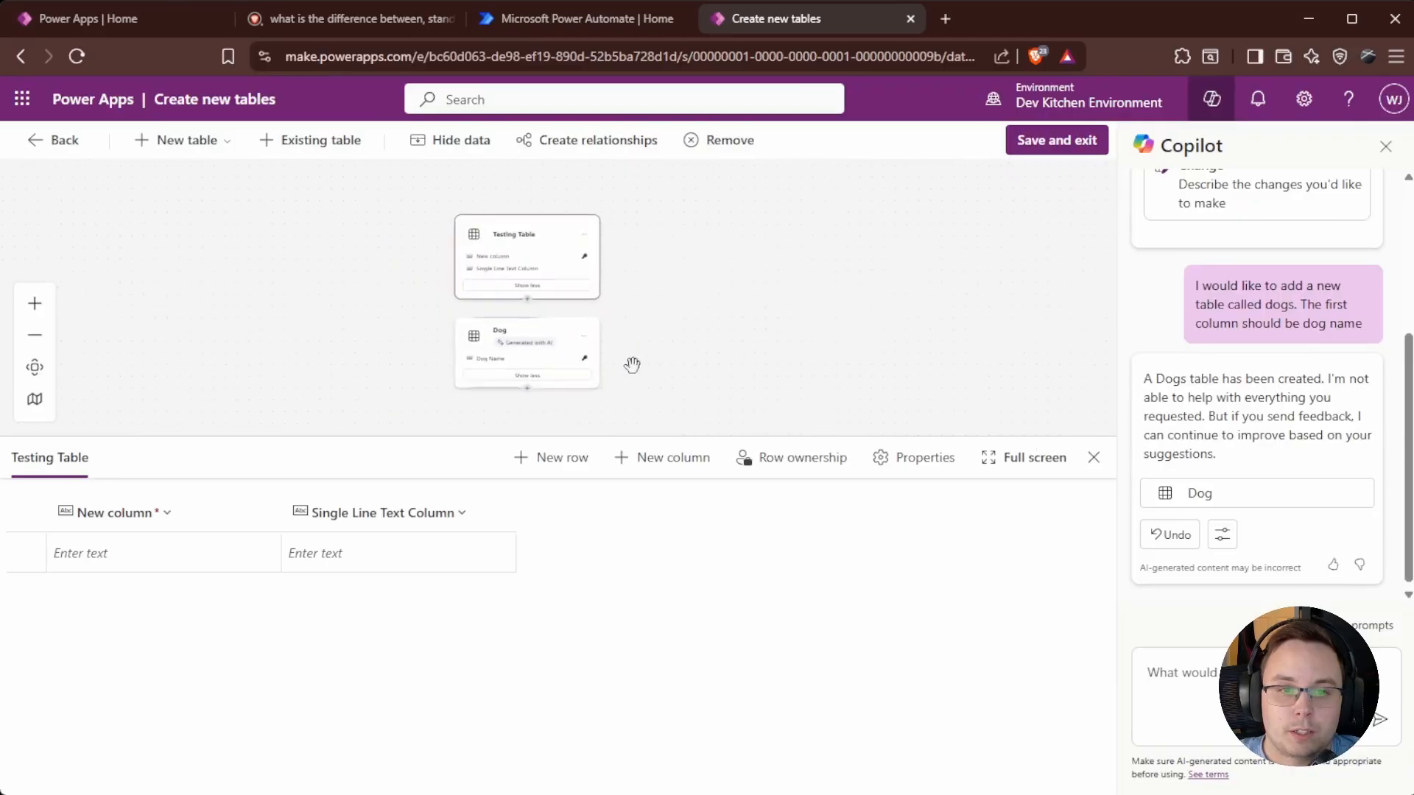
# Rename the Copilot-generated Dog table to Dogs.
pyautogui.moveTo(755, 411); pyautogui.dragTo(846, 274)
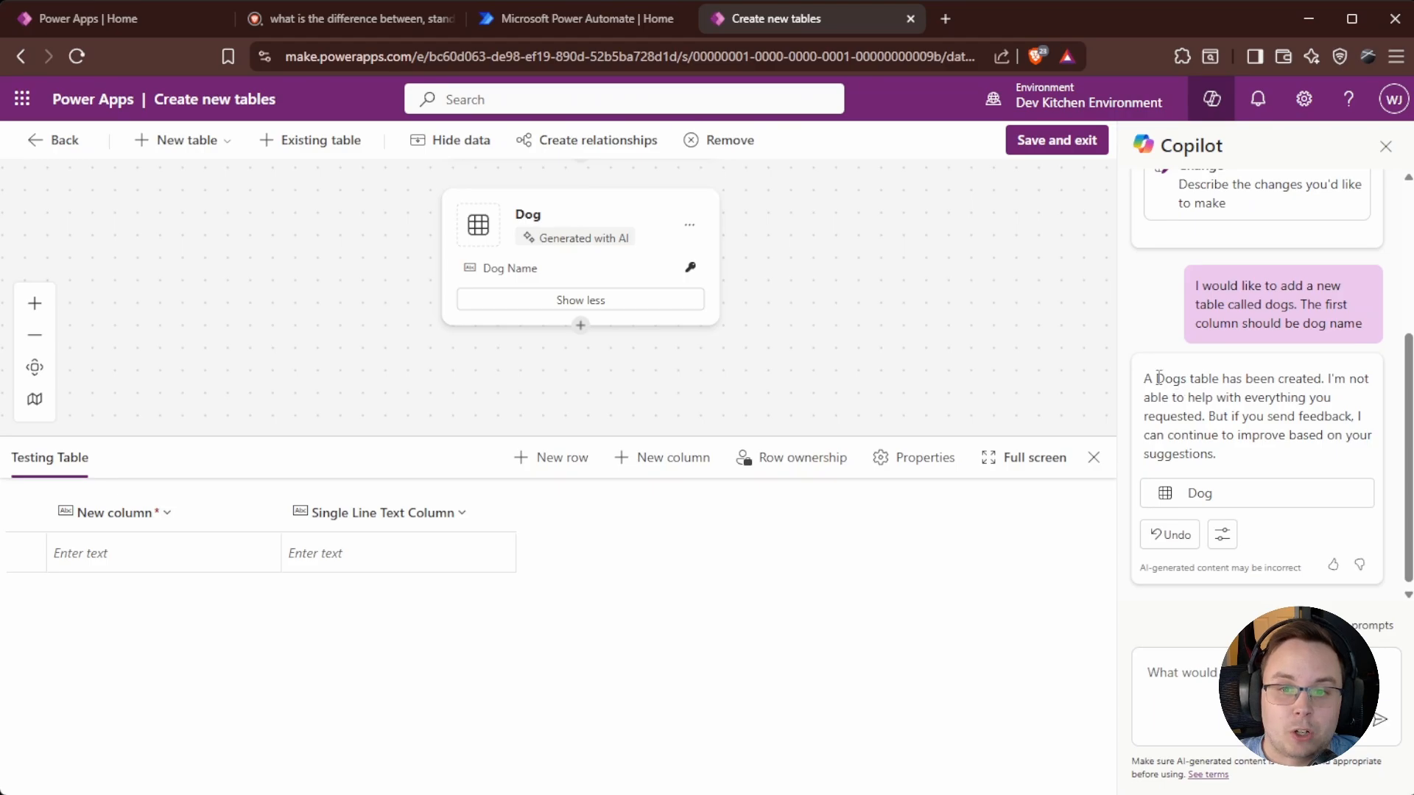
pyautogui.moveTo(1158, 378); pyautogui.dragTo(1196, 378)
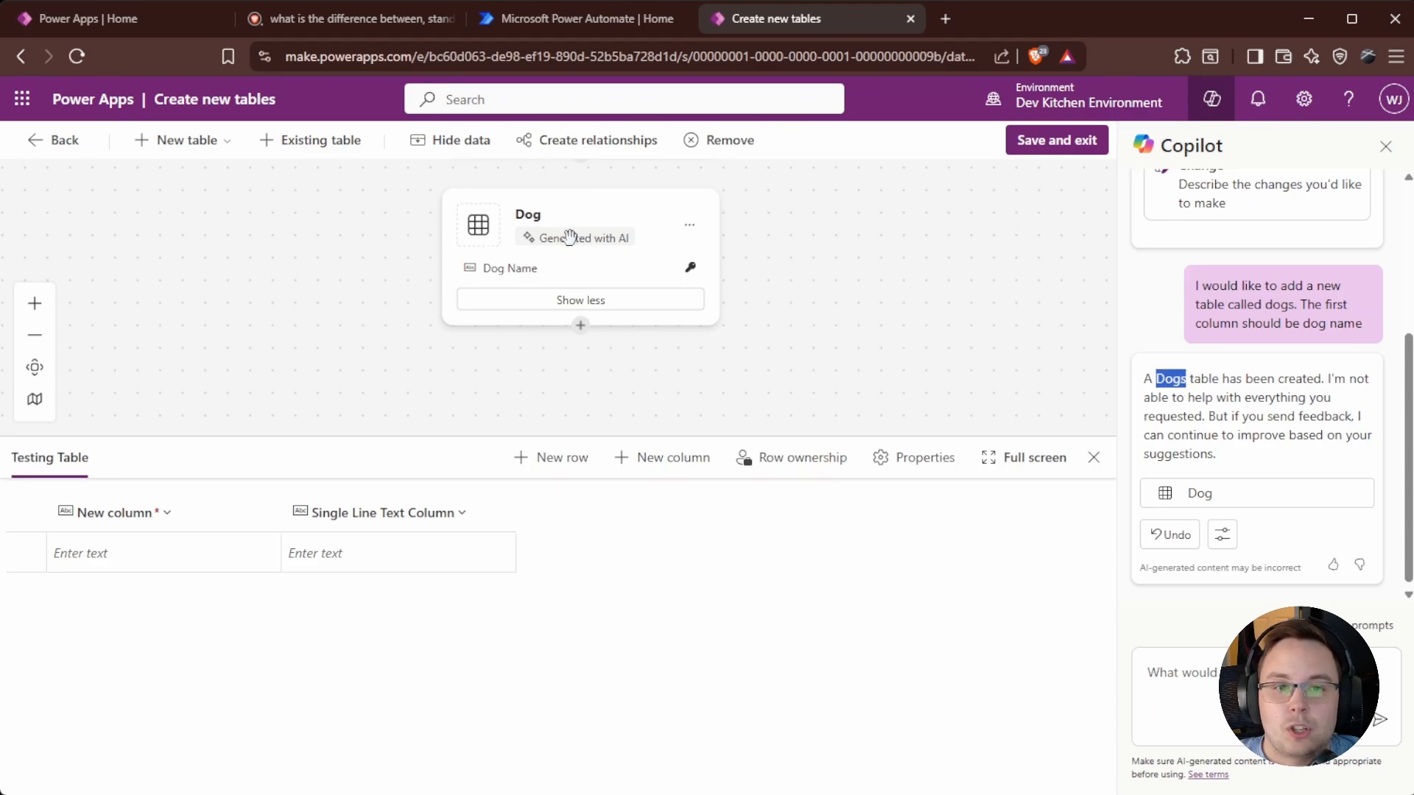
pyautogui.click(522, 277)
pyautogui.click(530, 215)
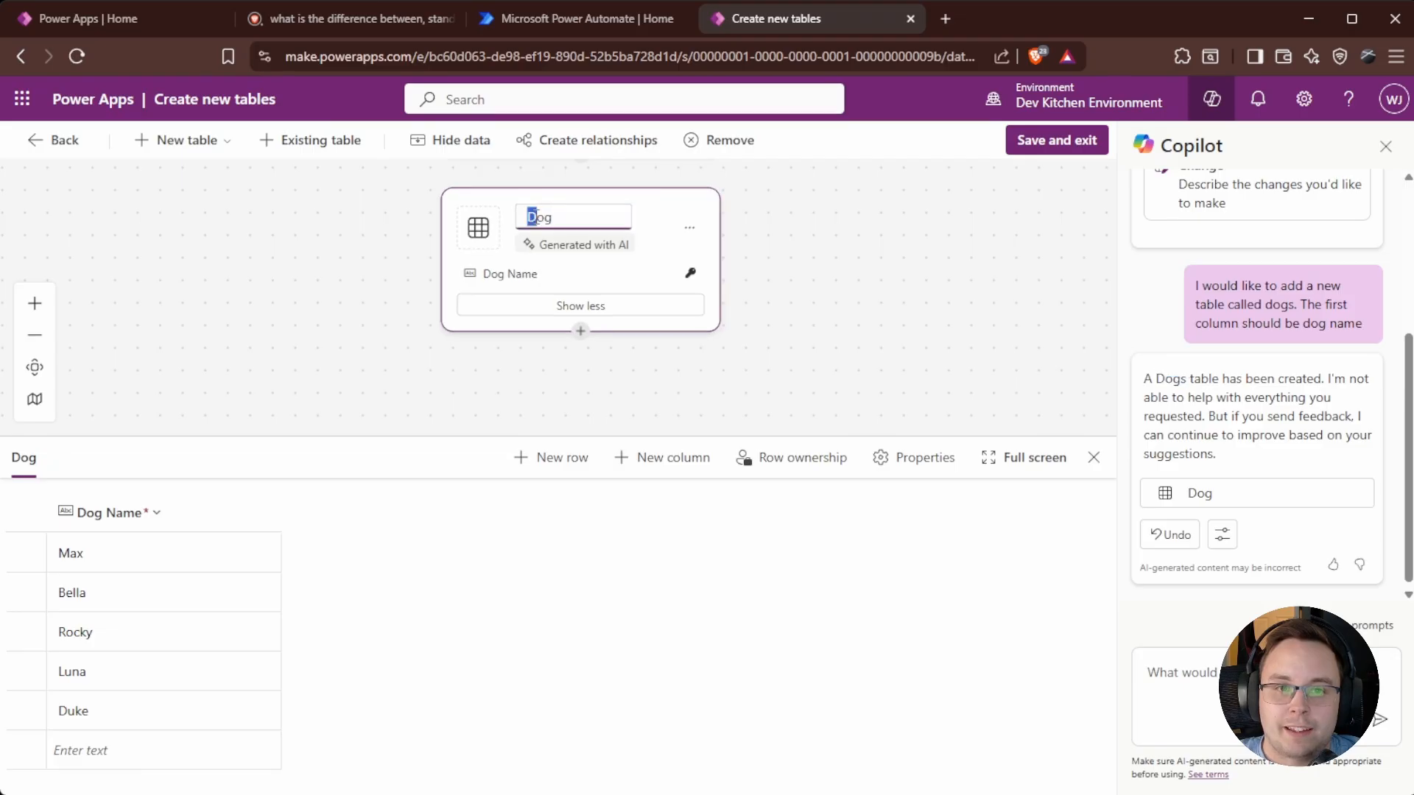
pyautogui.click(659, 237)
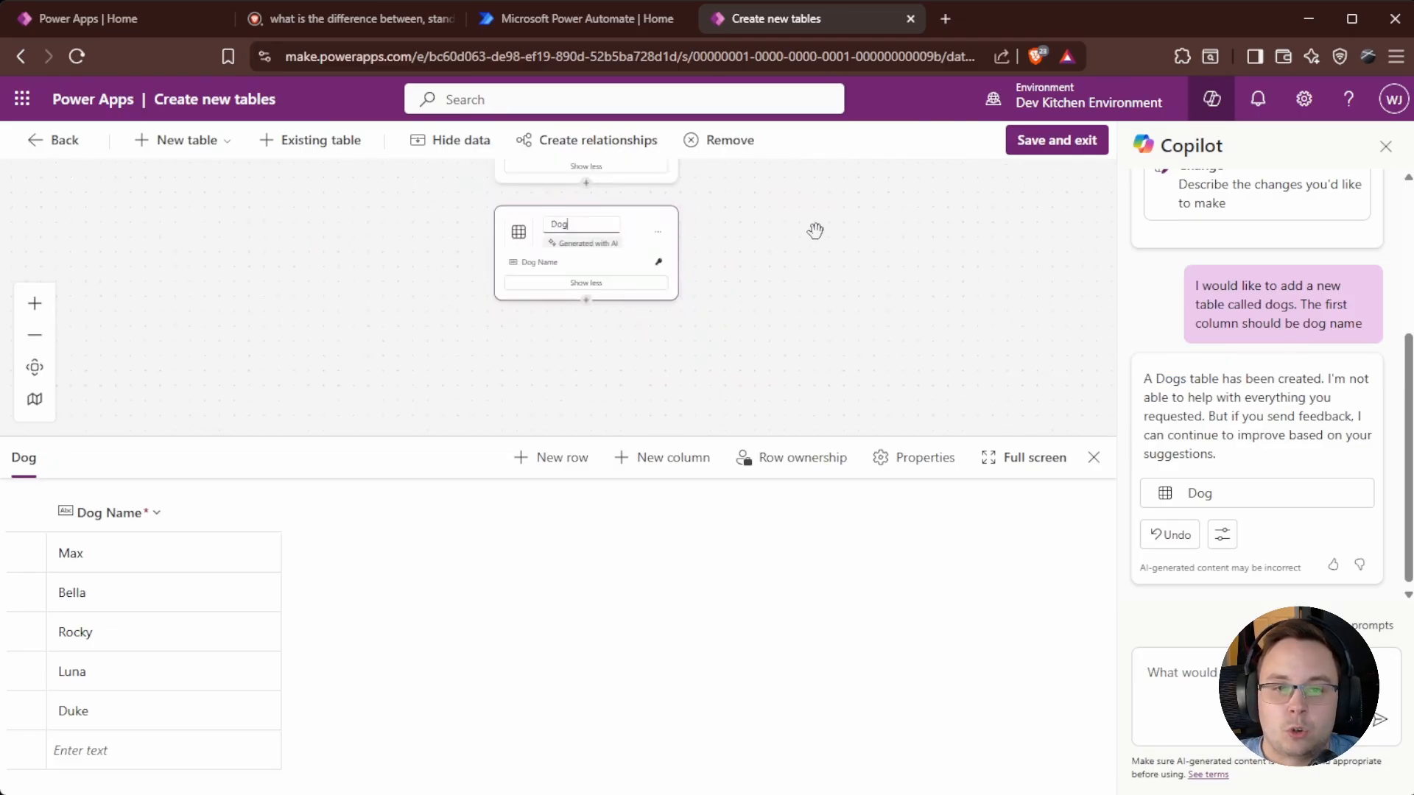
pyautogui.click(581, 360)
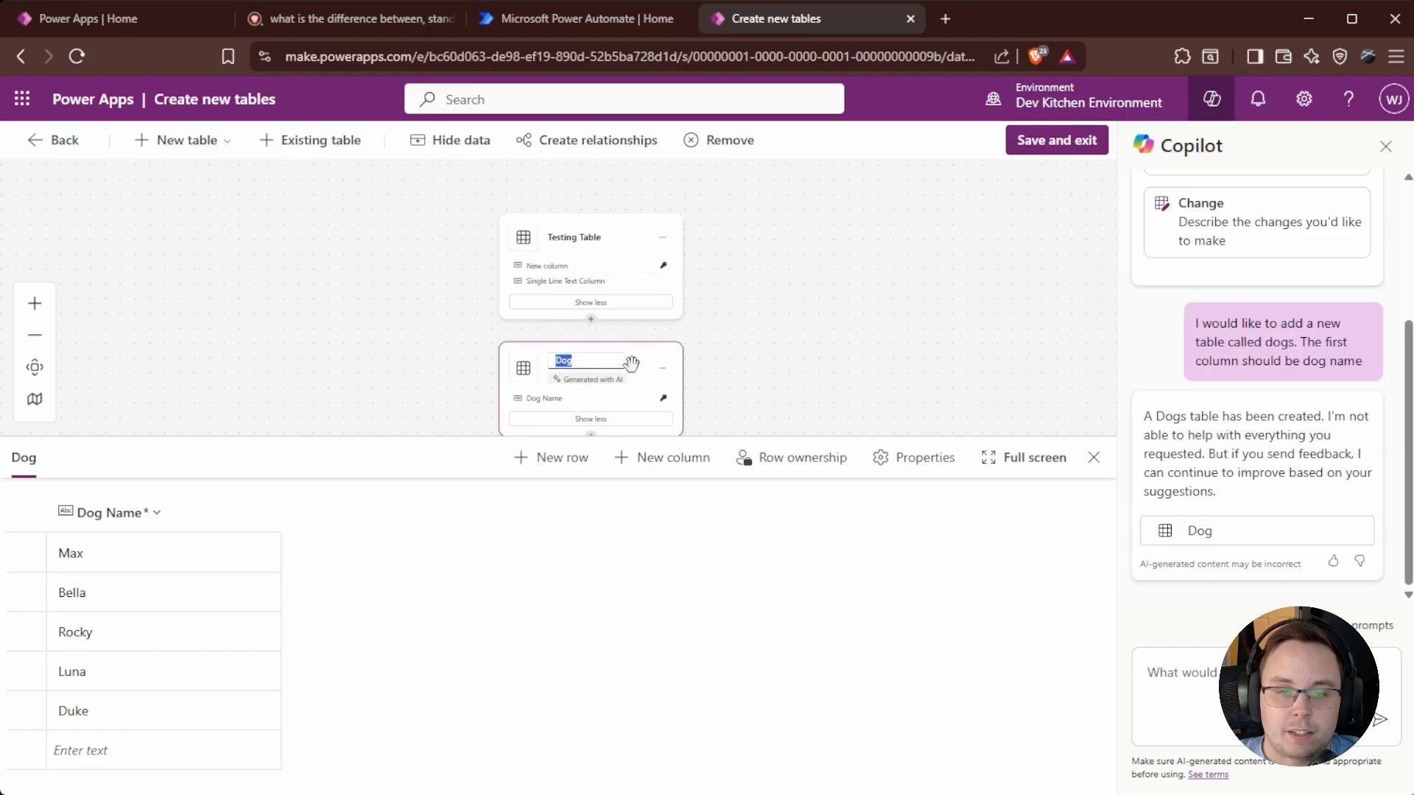
pyautogui.click(876, 366)
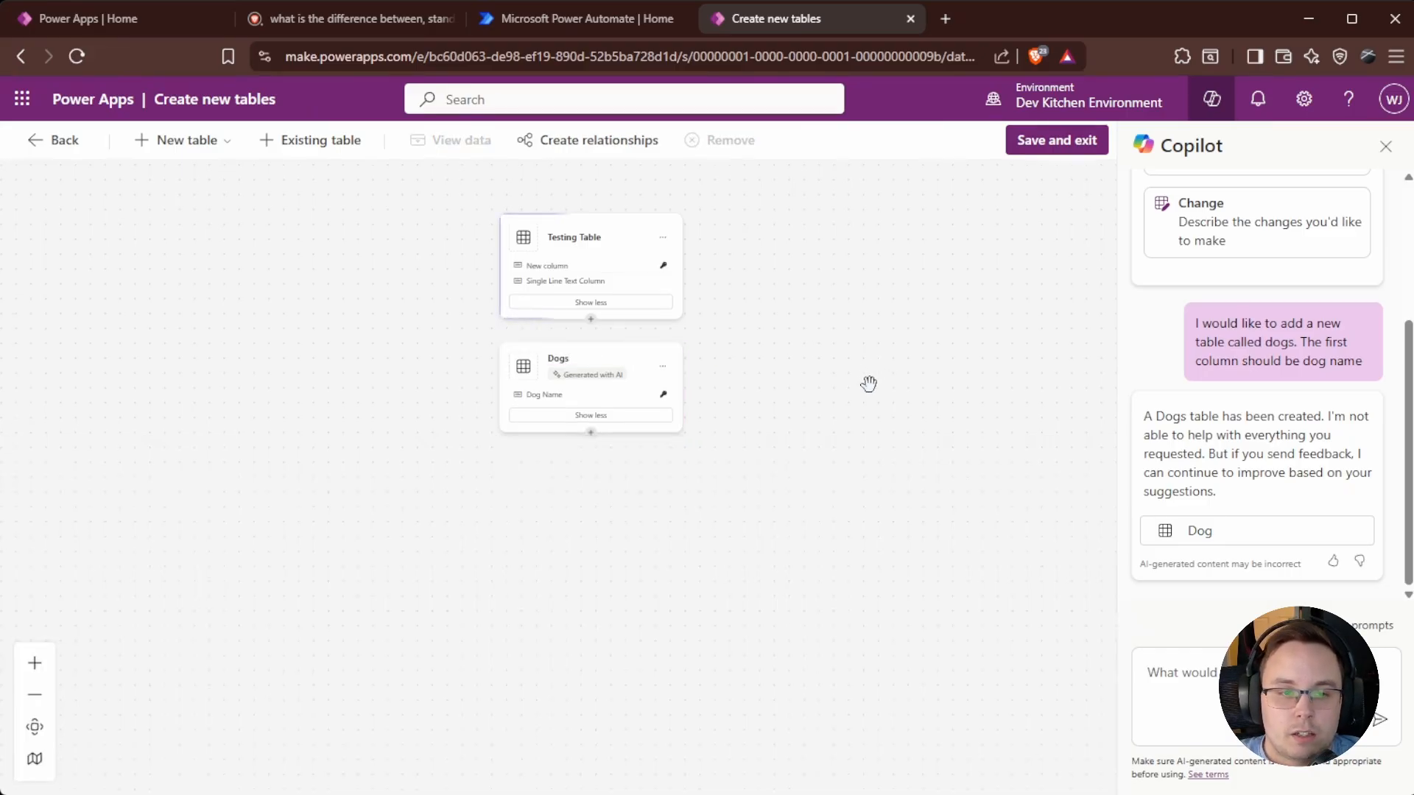
# Review the Dogs table's sample rows and choose Save and exit.
pyautogui.click(638, 375)
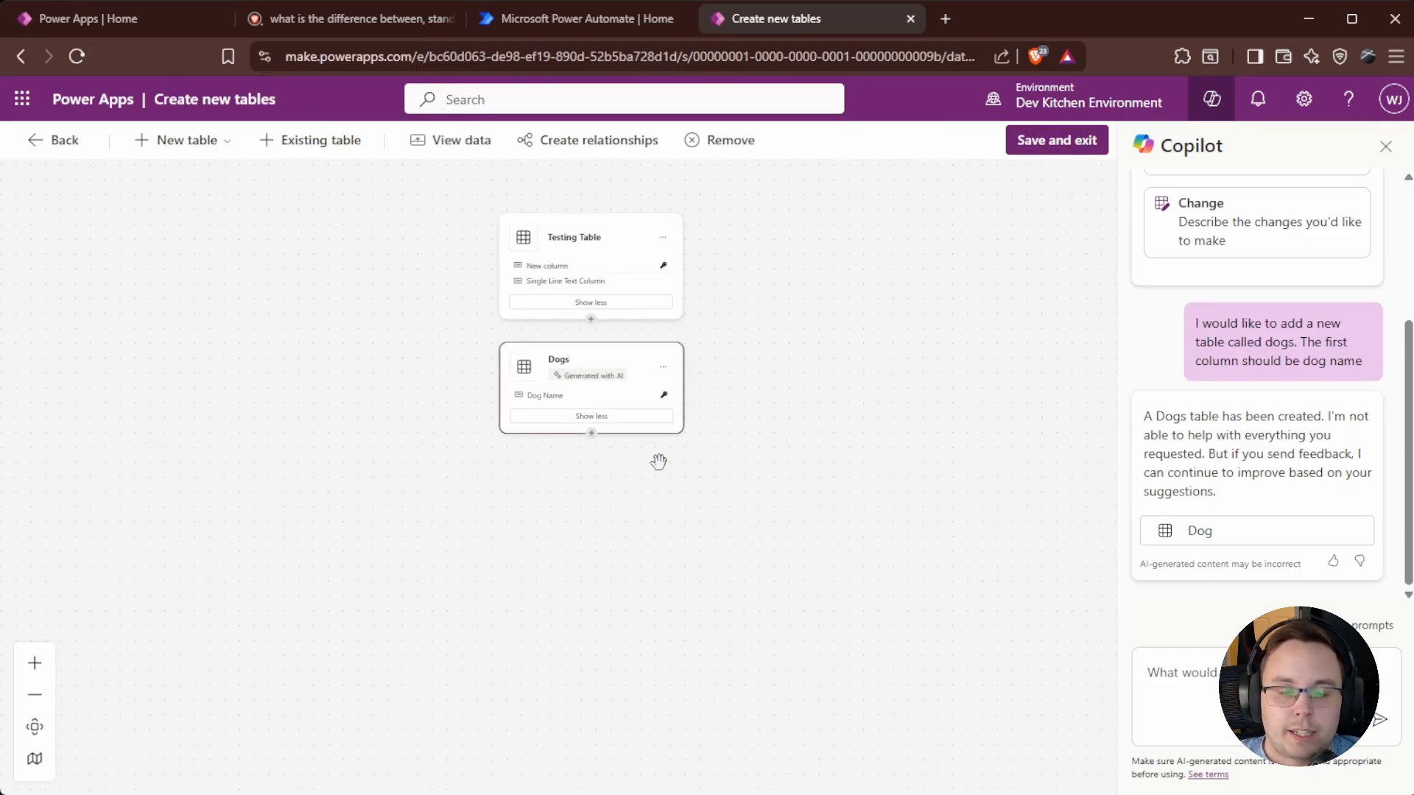
pyautogui.scroll(-1, 719, 508)
pyautogui.scroll(3, 681, 442)
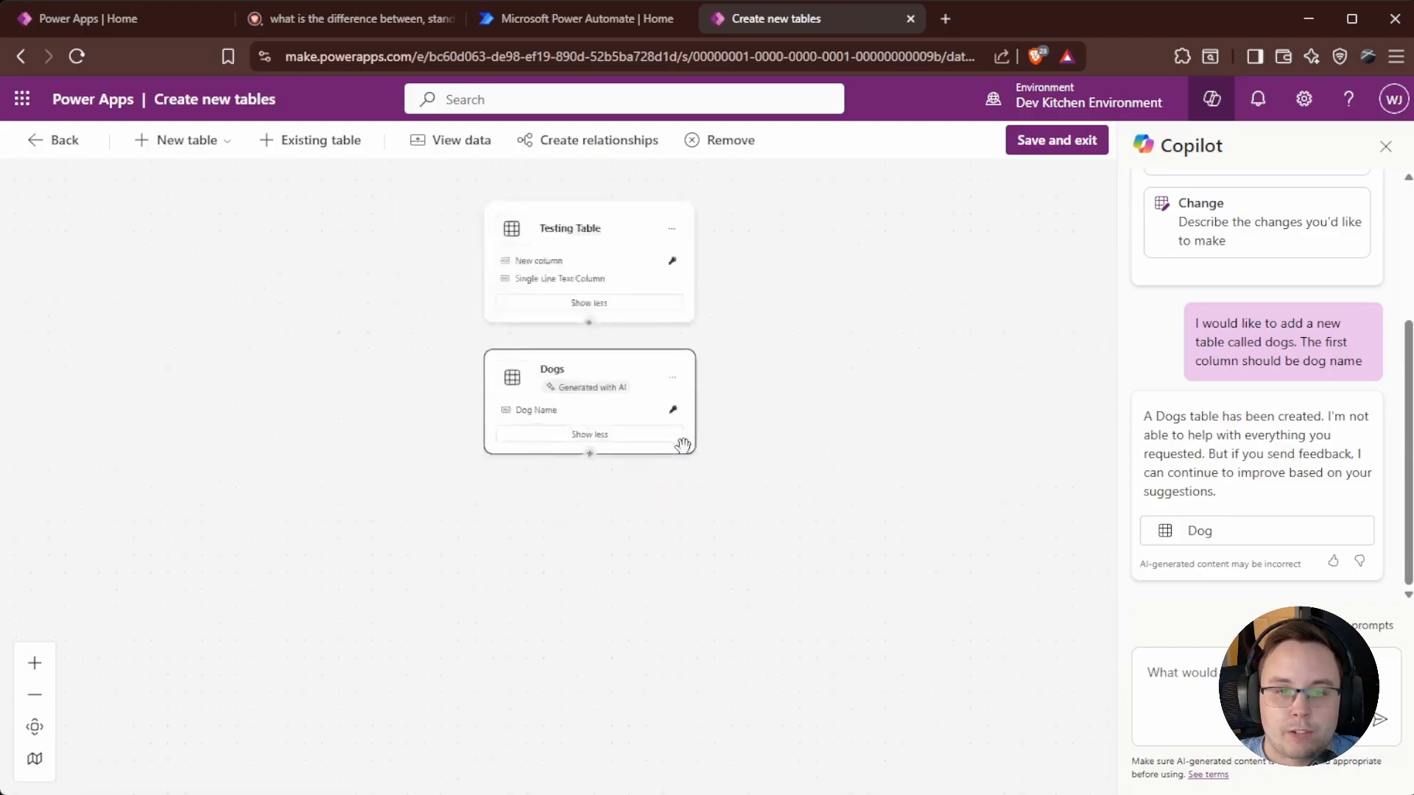
pyautogui.click(605, 339)
pyautogui.click(631, 391)
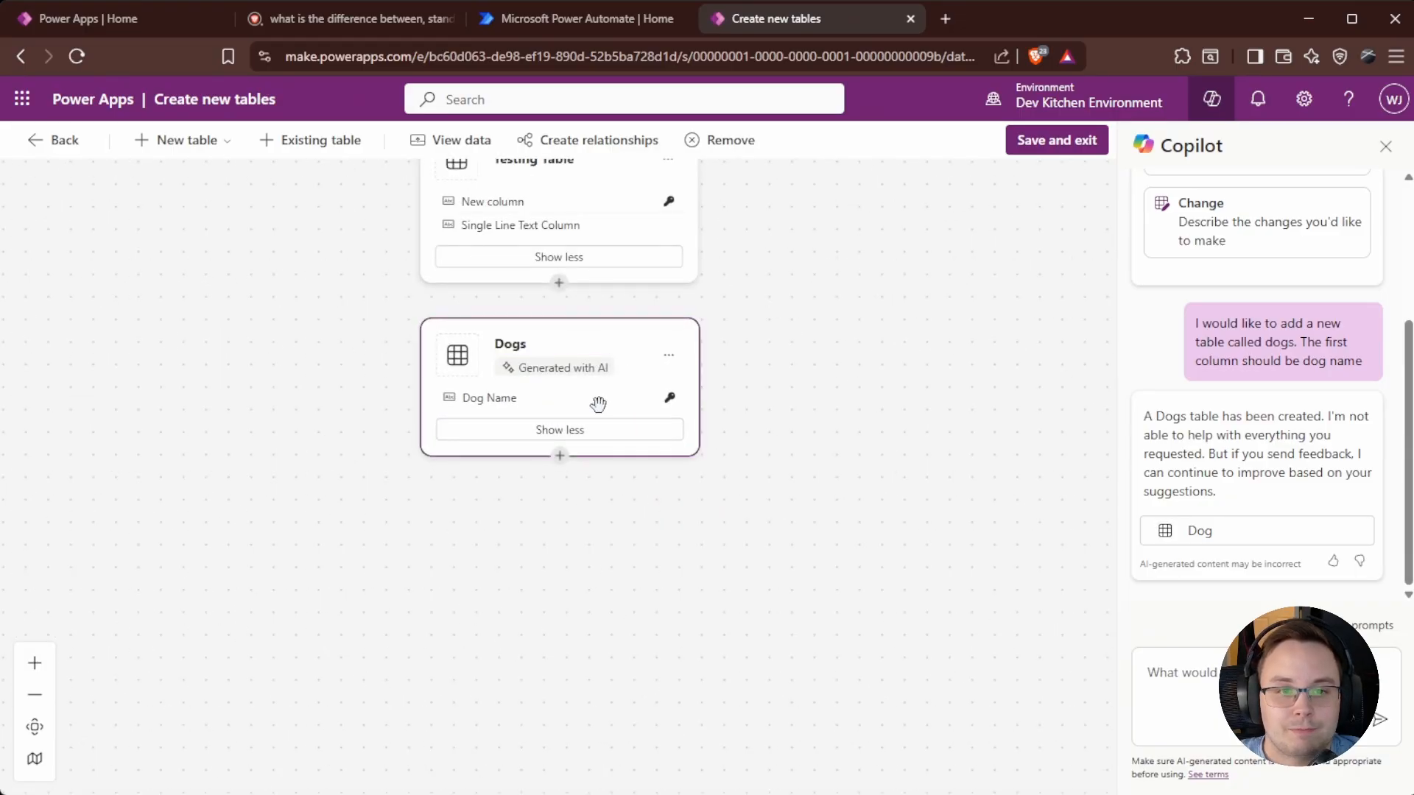
pyautogui.click(442, 140)
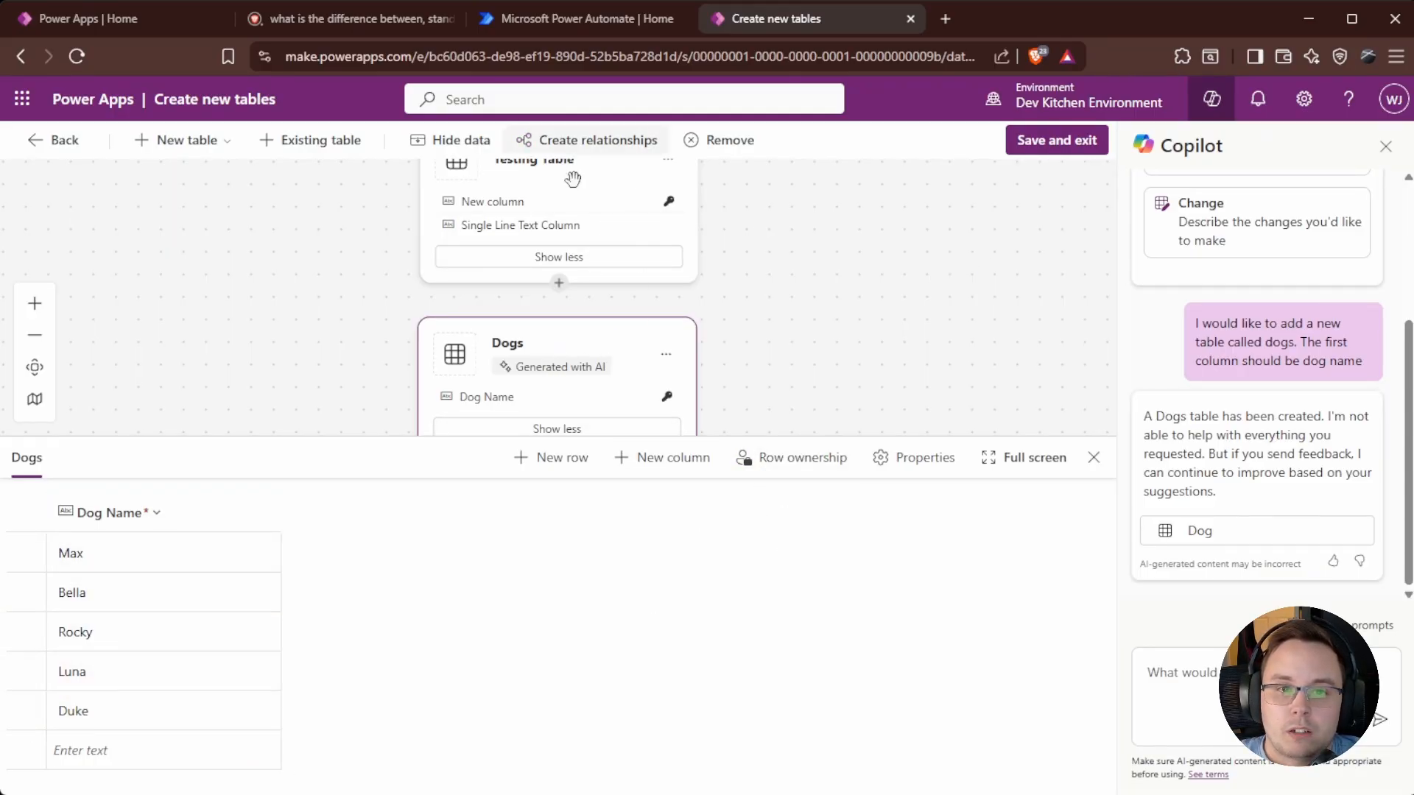
pyautogui.click(1073, 151)
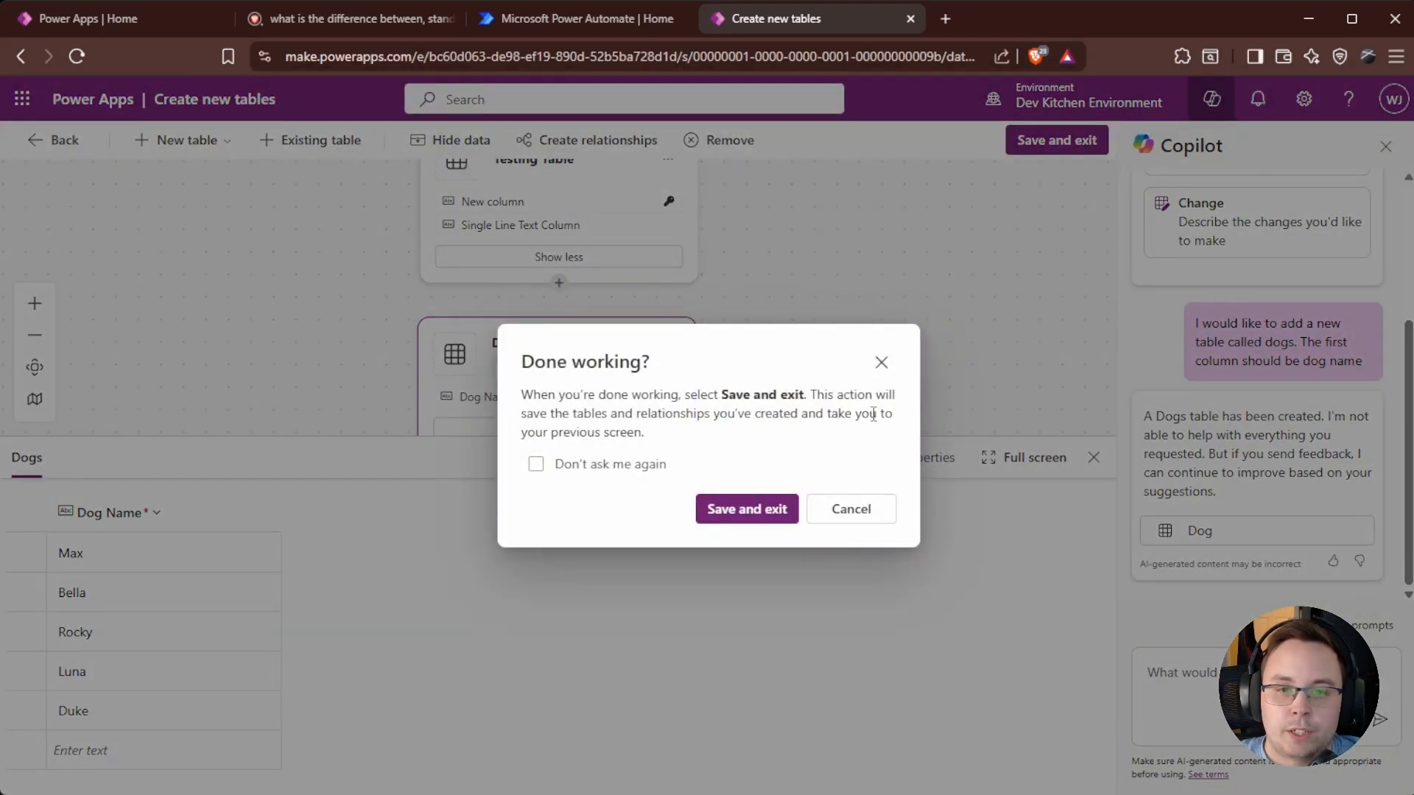
# Confirm saving the new tables in the Done working dialog.
pyautogui.click(746, 509)
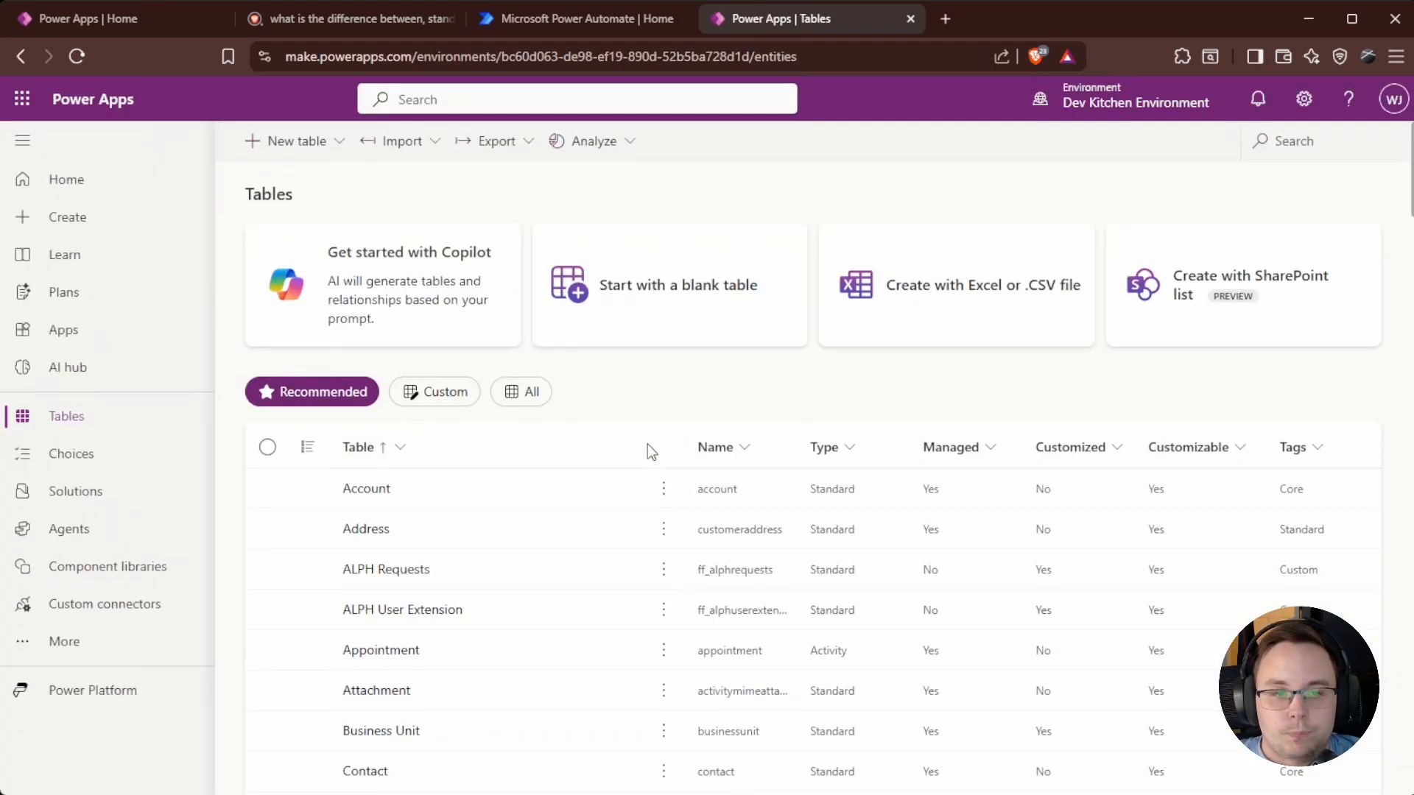
pyautogui.scroll(2, 516, 453)
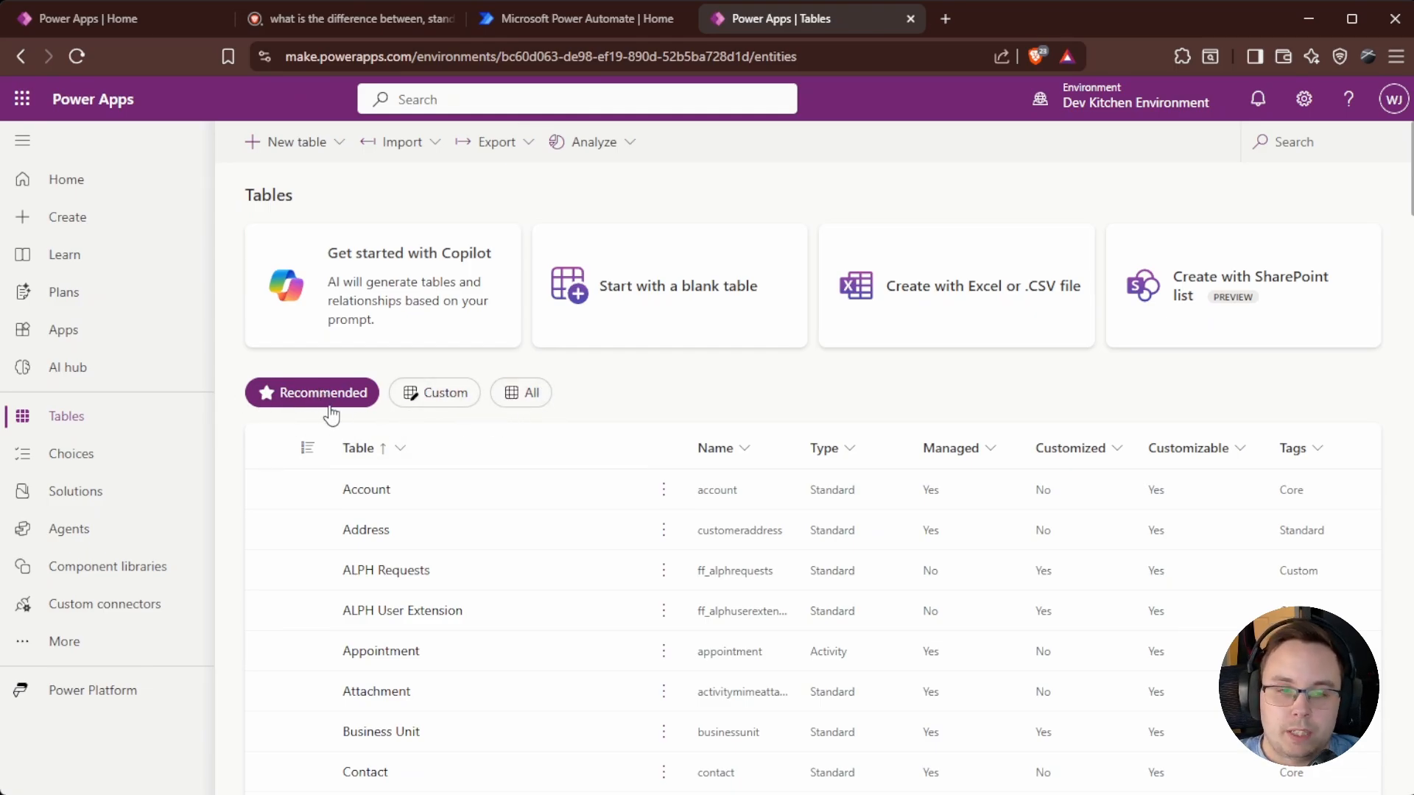
pyautogui.scroll(-1, 398, 449)
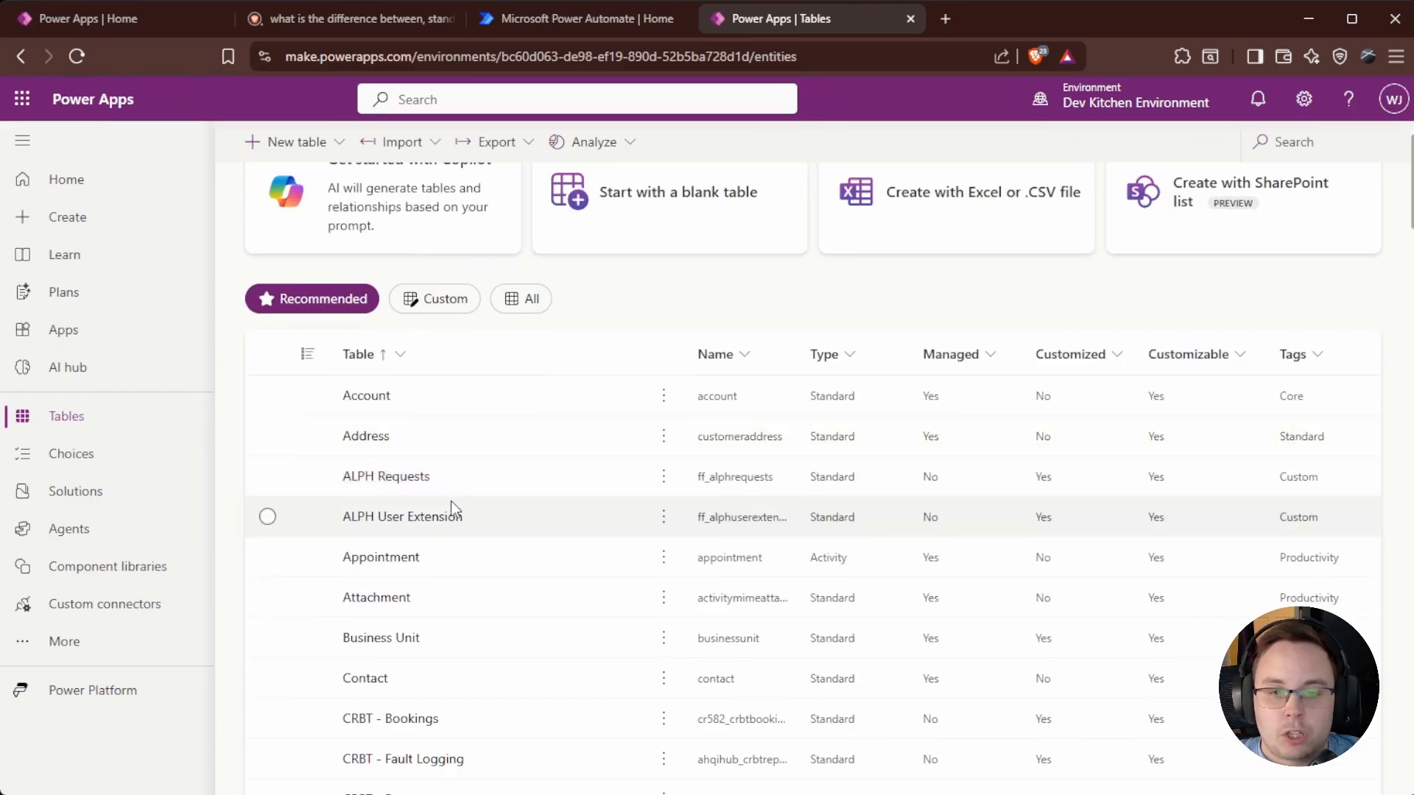
pyautogui.scroll(1, 434, 464)
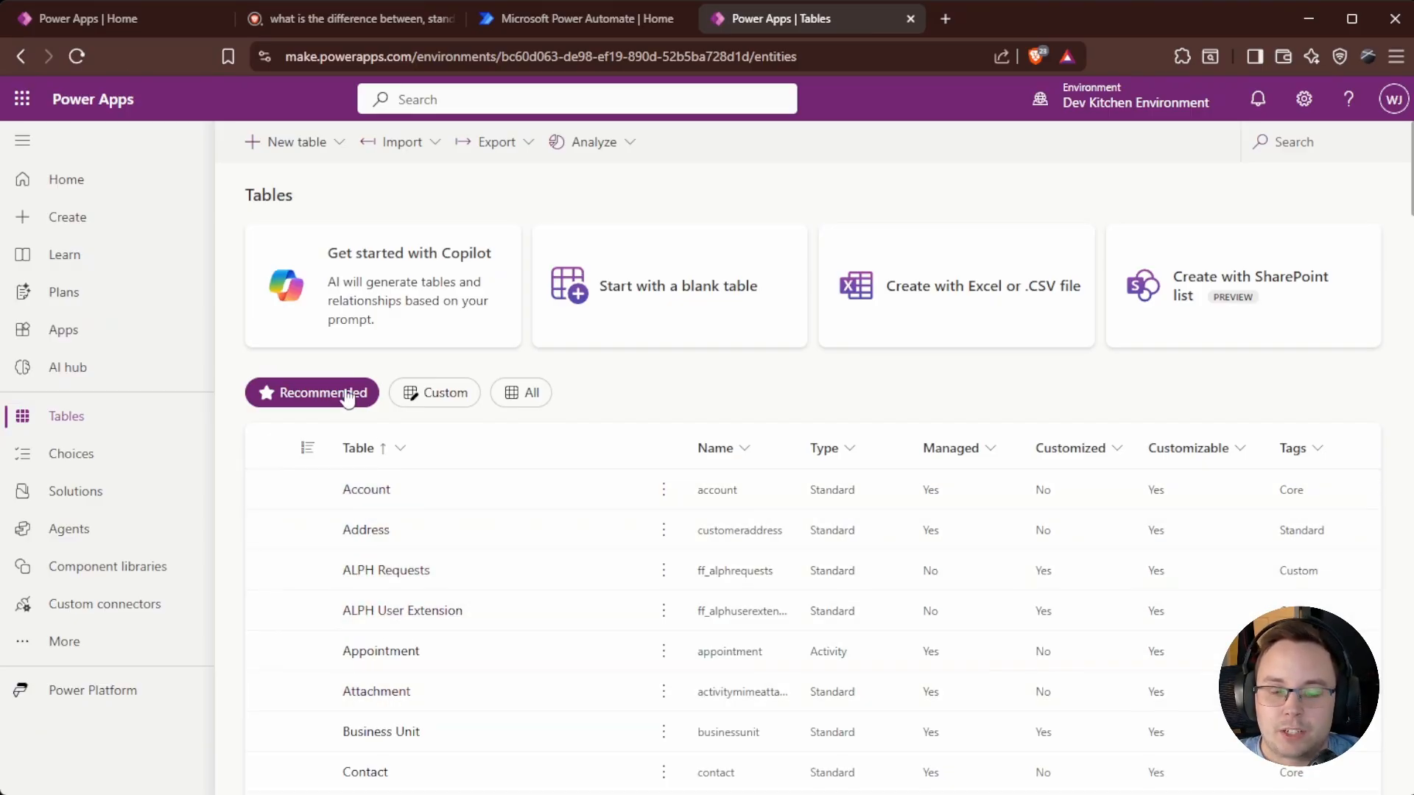
# Filter the Tables list to Custom tables and look through them.
pyautogui.click(415, 401)
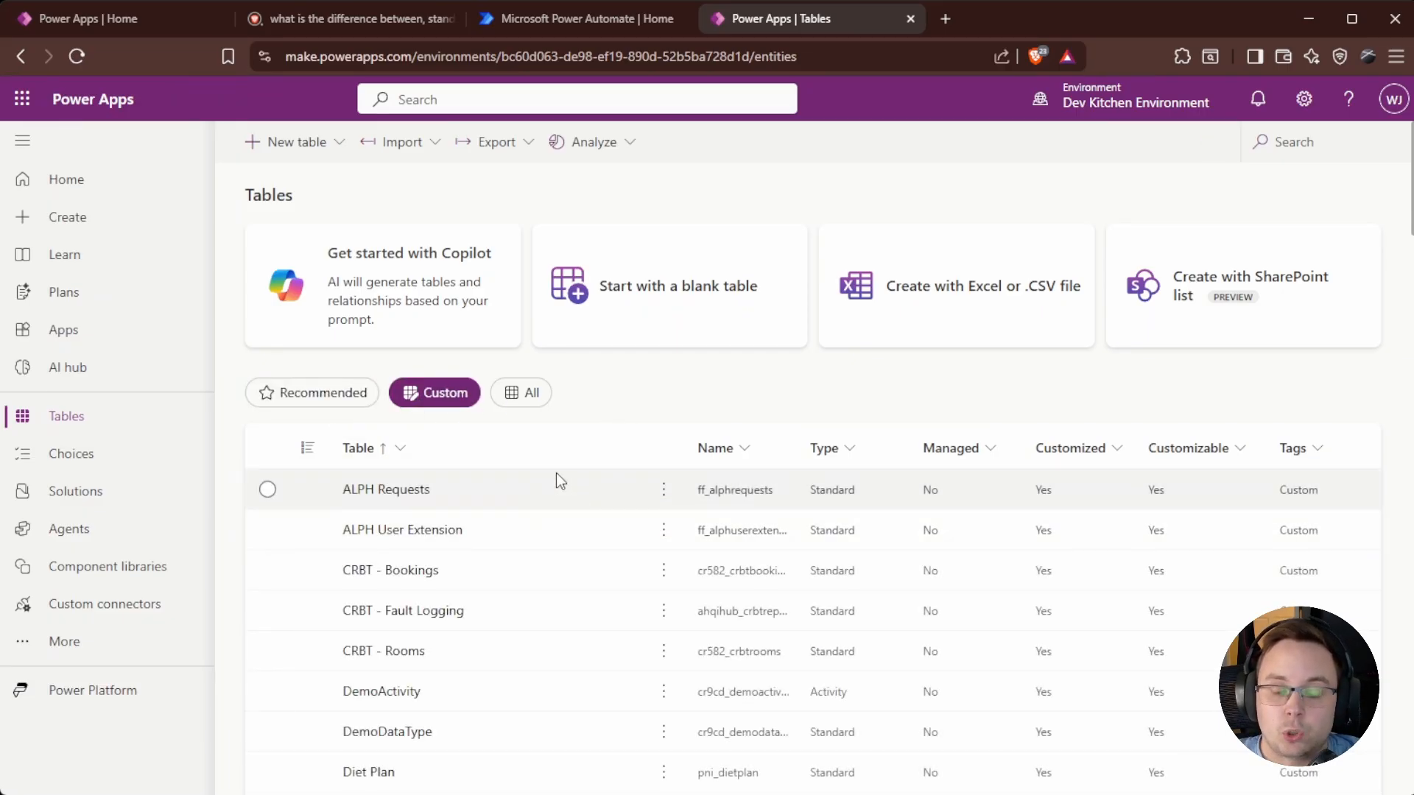
pyautogui.scroll(-1, 516, 523)
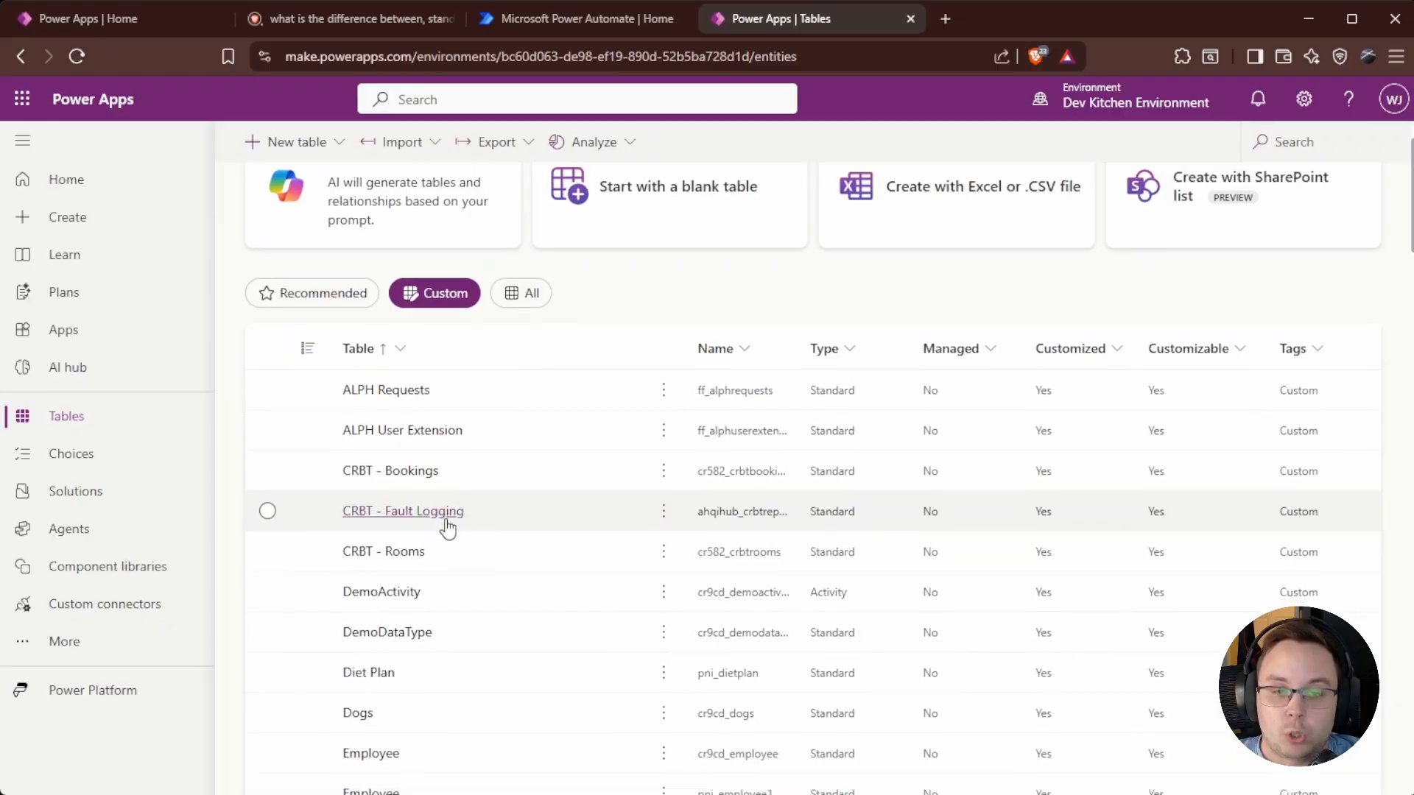
pyautogui.scroll(-1, 442, 545)
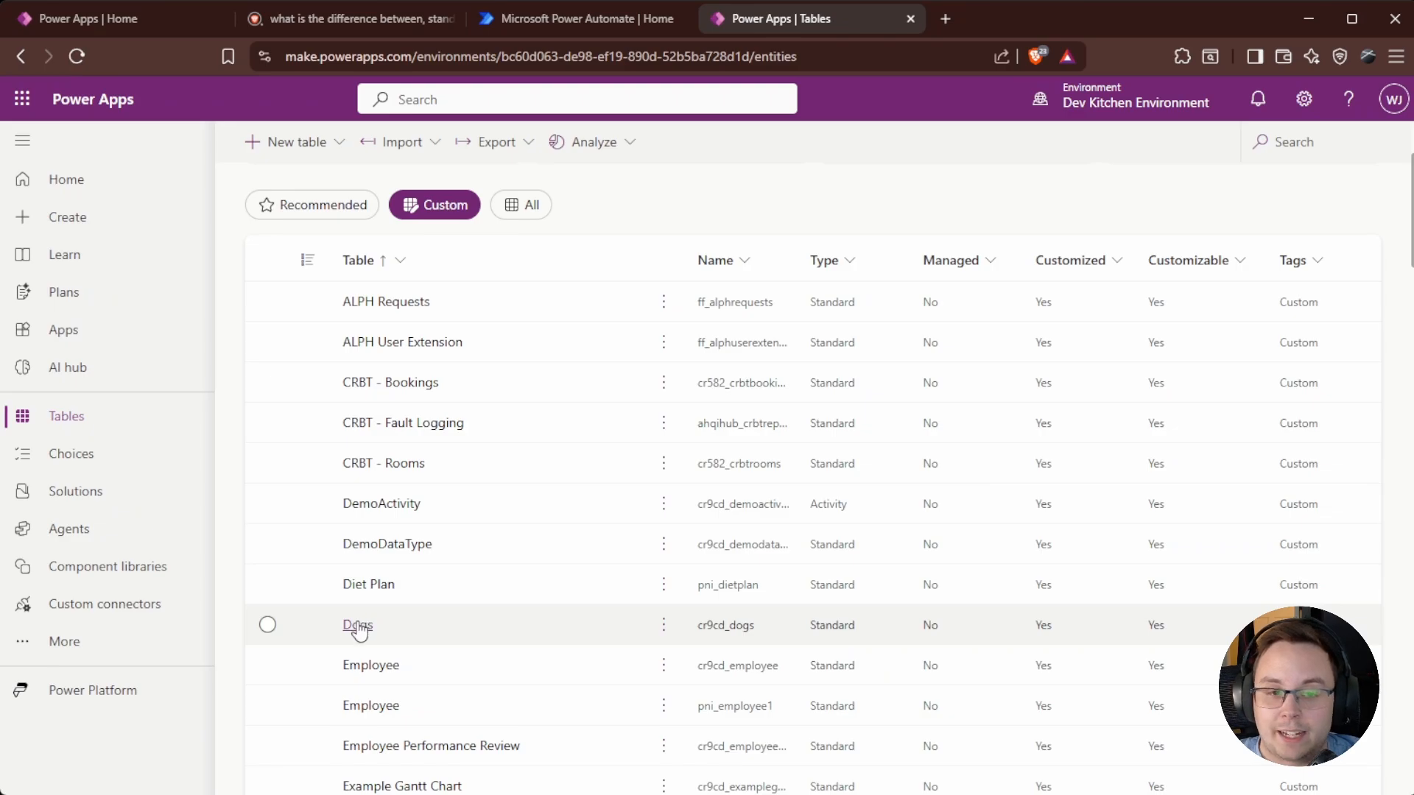
pyautogui.scroll(-1, 405, 618)
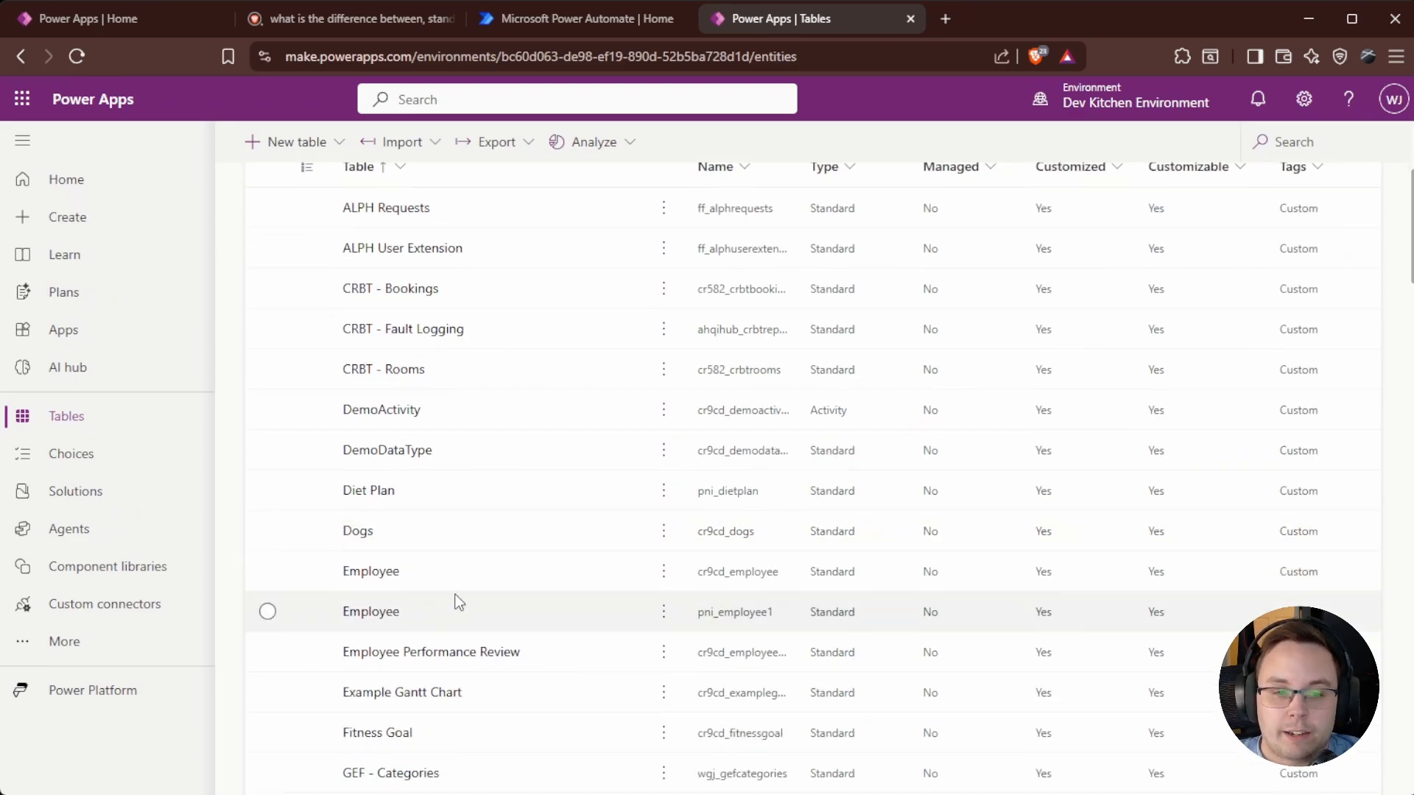
pyautogui.scroll(-15, 440, 488)
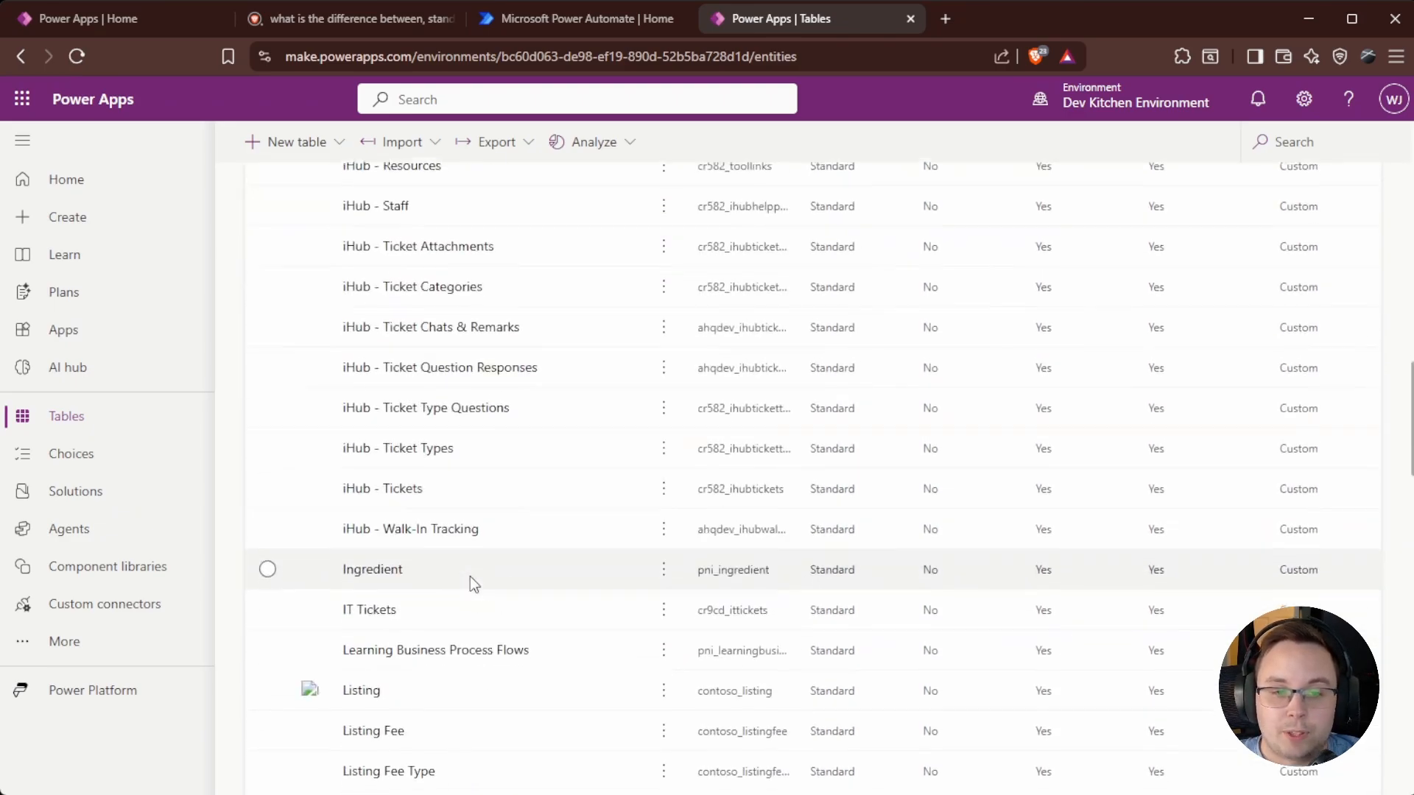
pyautogui.scroll(-9, 394, 490)
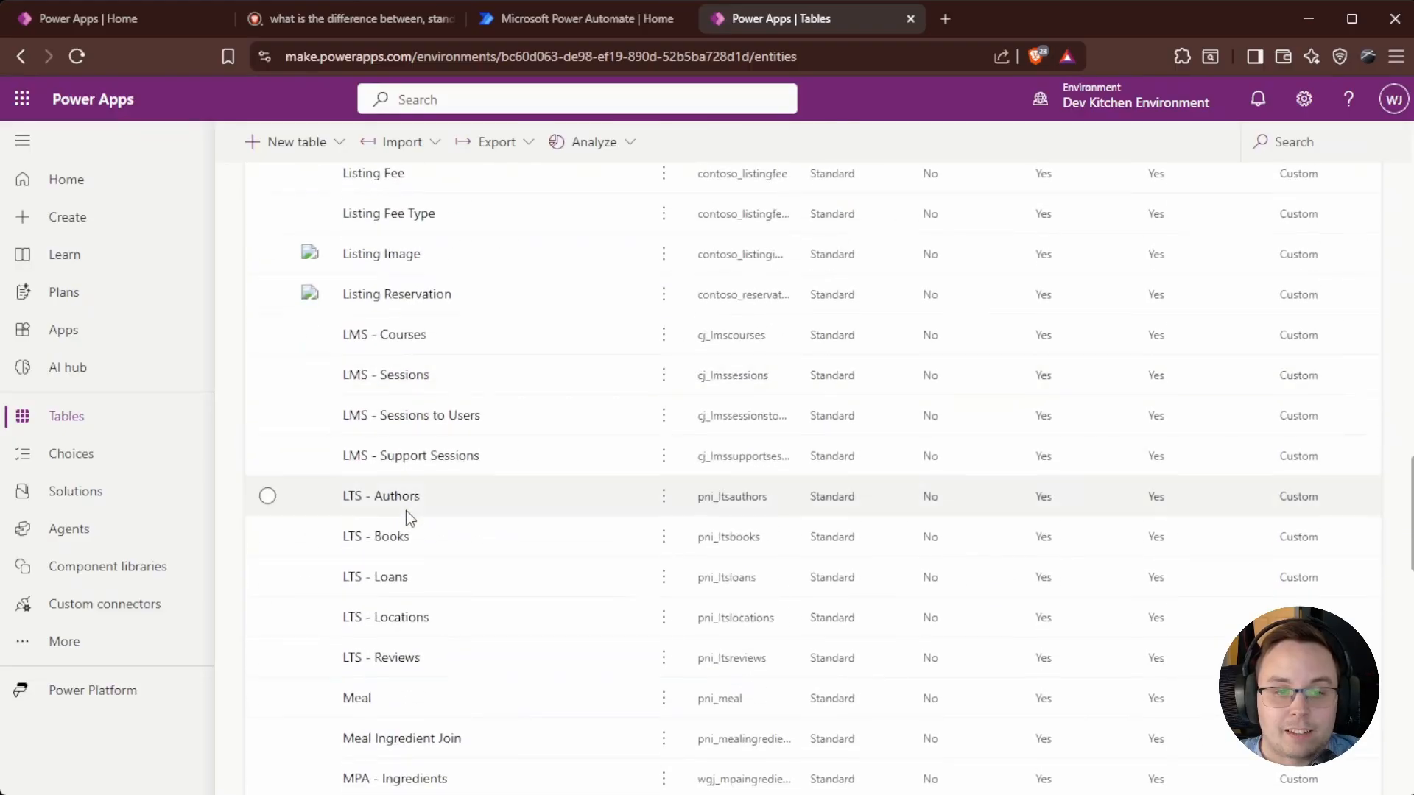
pyautogui.scroll(-5, 405, 510)
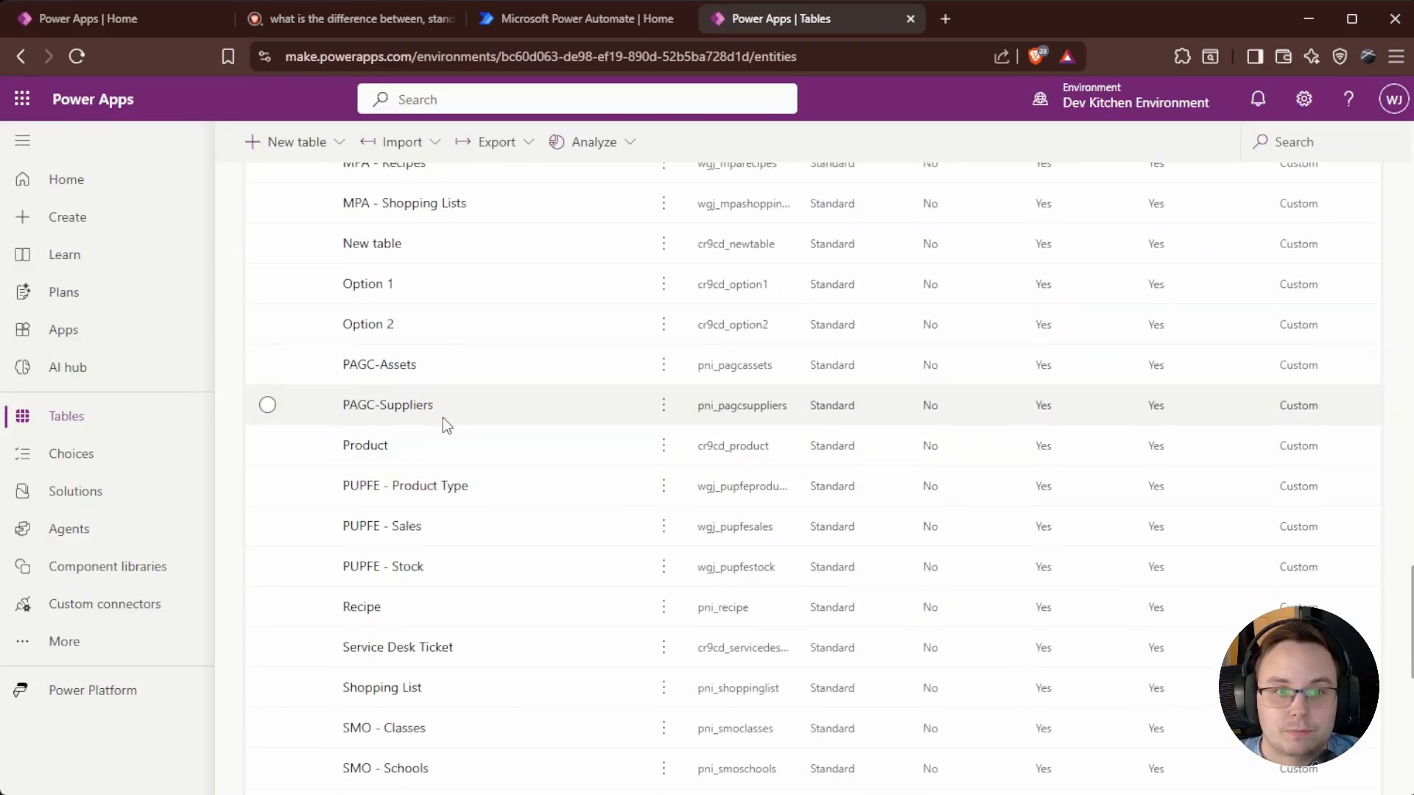
pyautogui.scroll(1, 444, 420)
pyautogui.scroll(4, 446, 437)
pyautogui.scroll(-11, 432, 521)
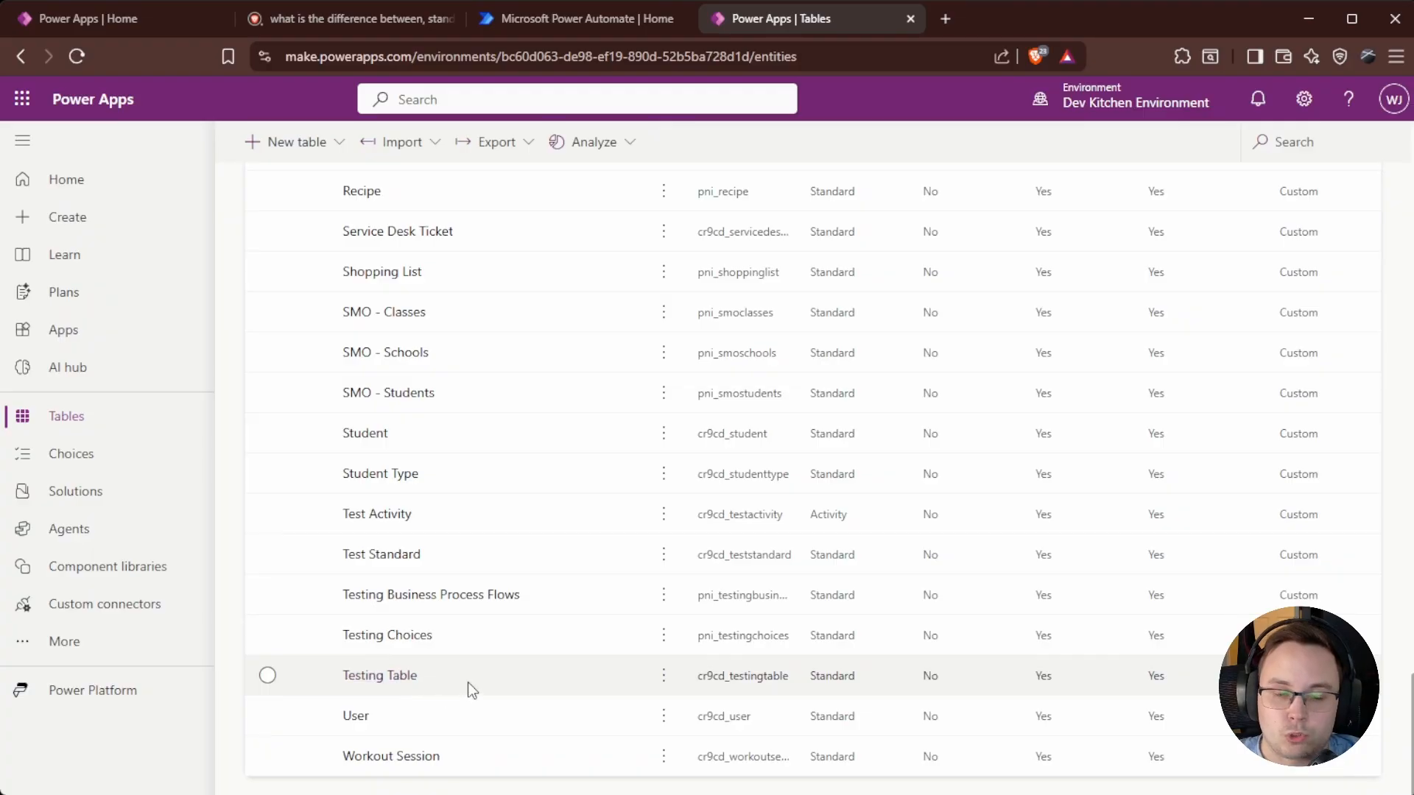
pyautogui.scroll(20, 423, 667)
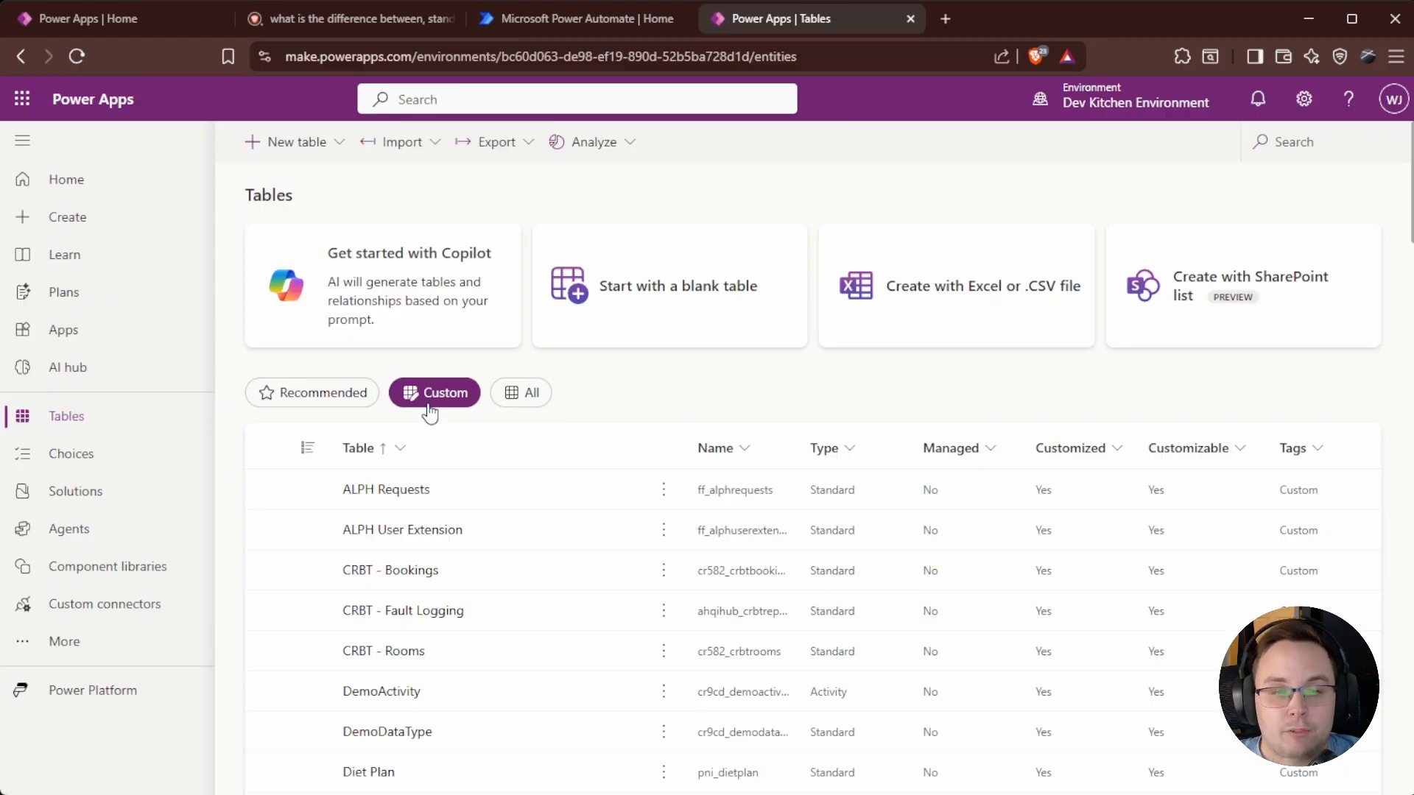
# Switch the tables filter to All, then back to Recommended.
pyautogui.click(522, 400)
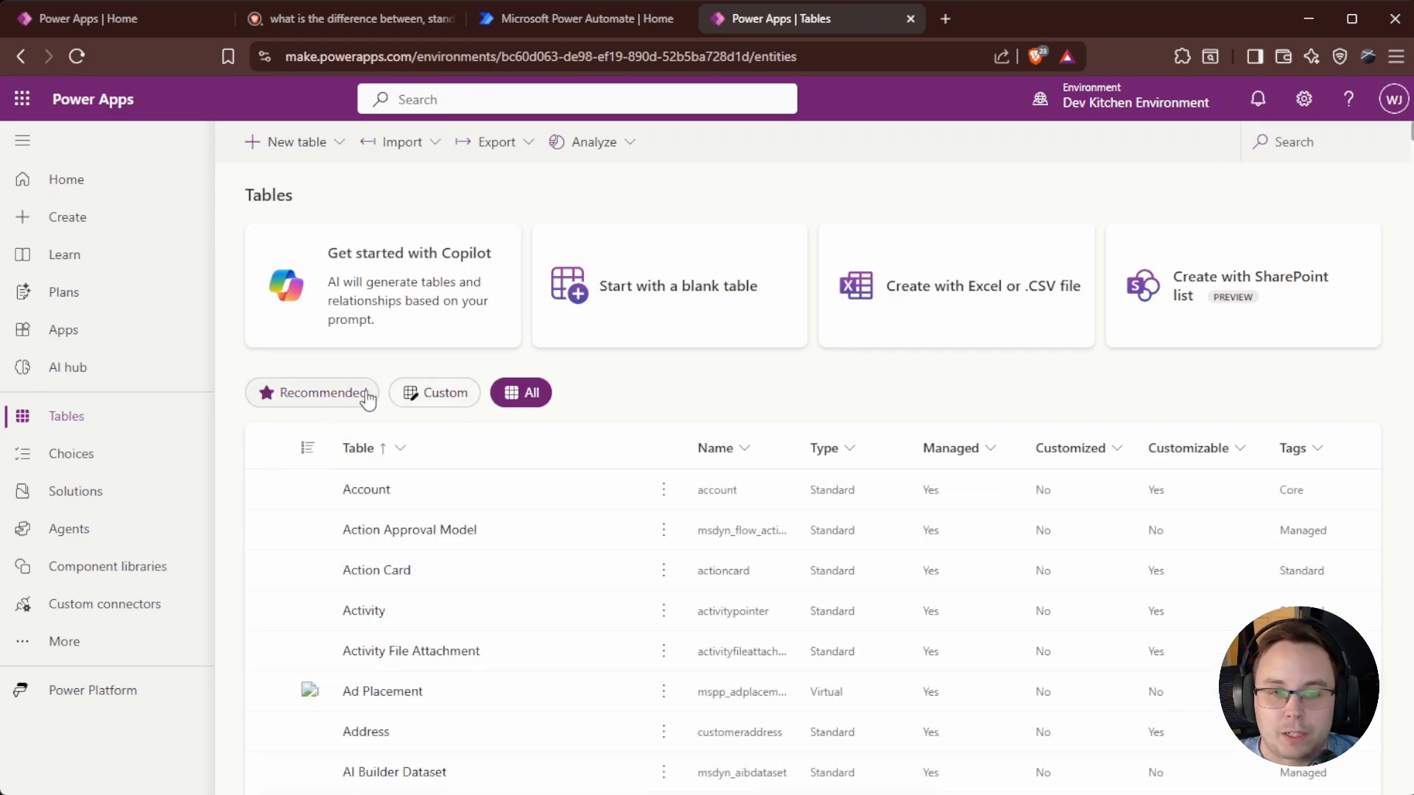
pyautogui.click(338, 403)
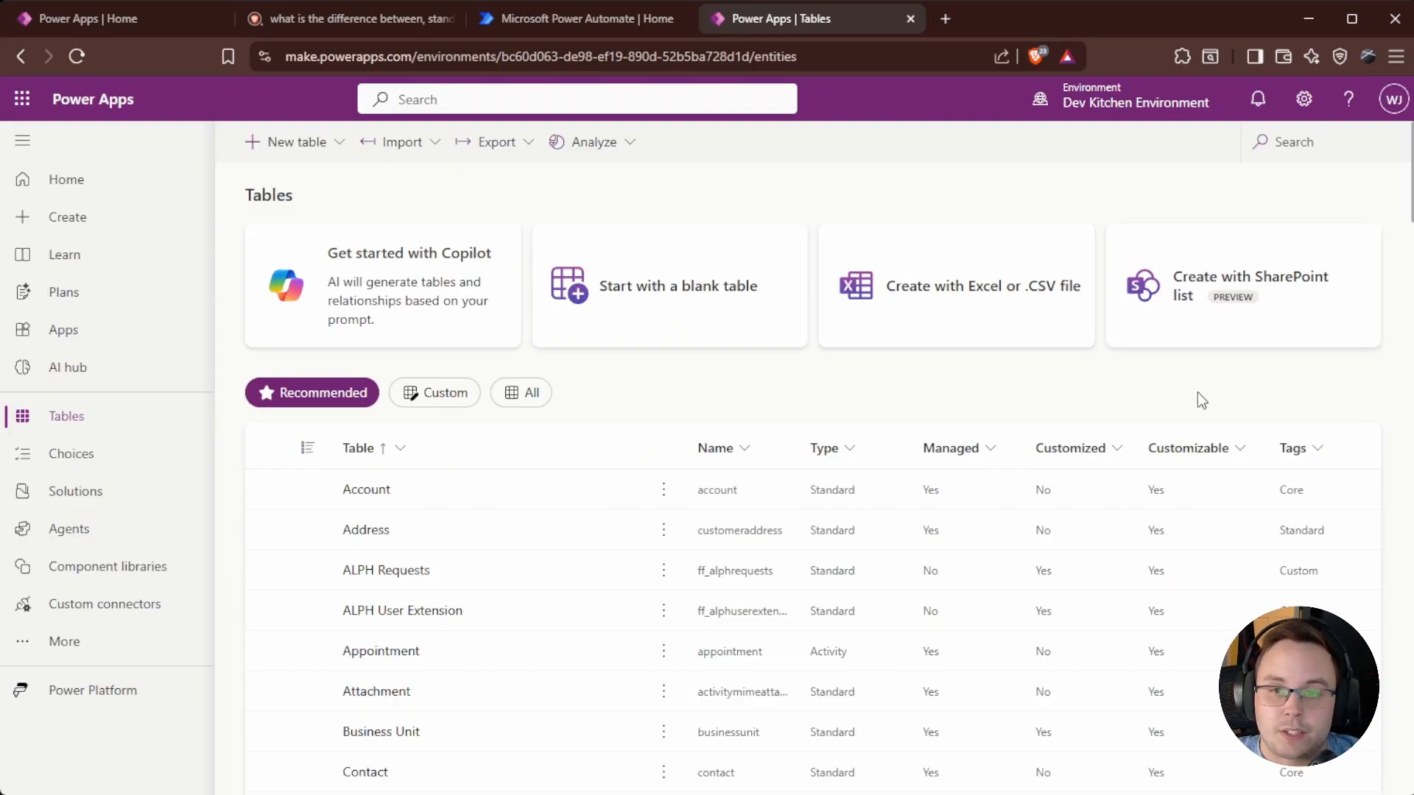
# Choose New table > Table (advanced properties).
pyautogui.click(311, 147)
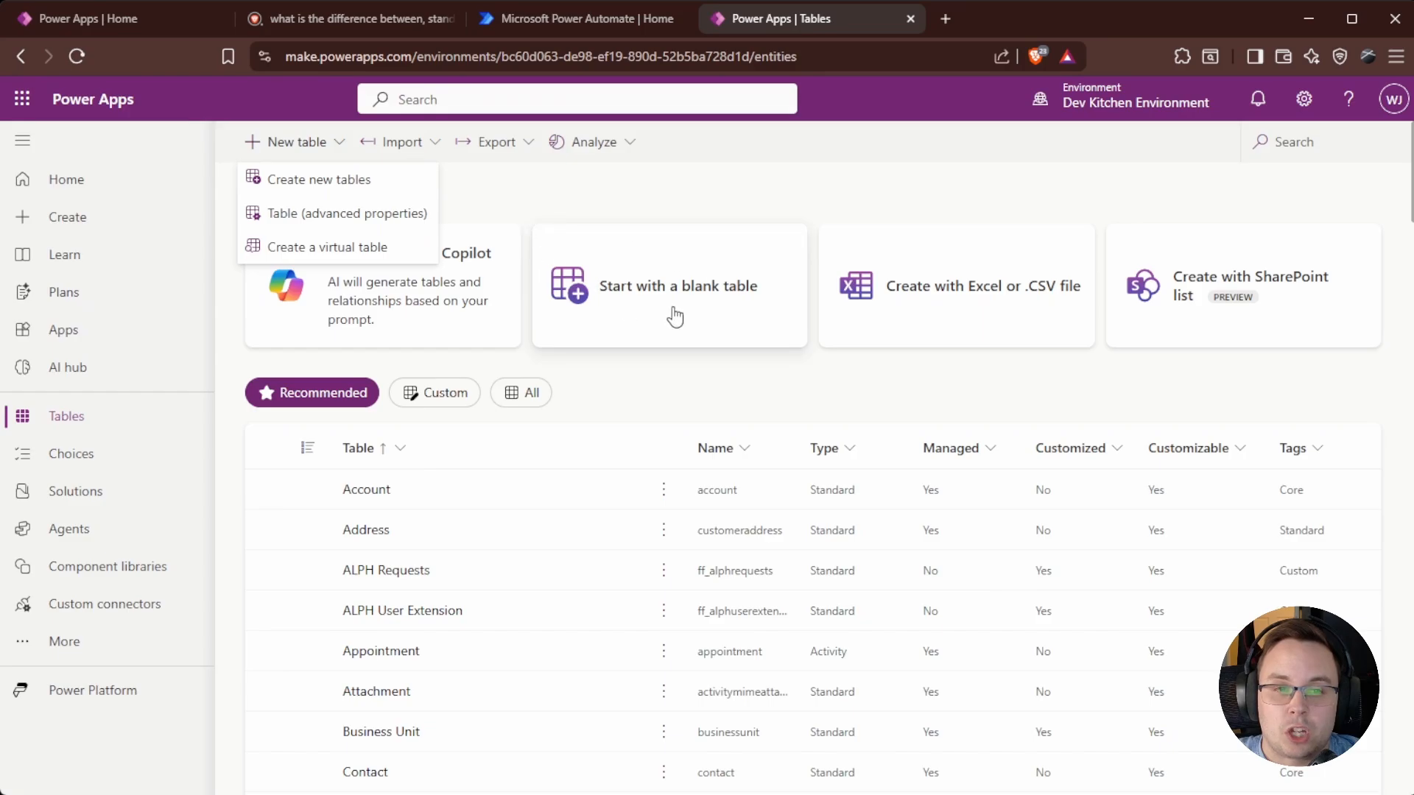
pyautogui.click(319, 215)
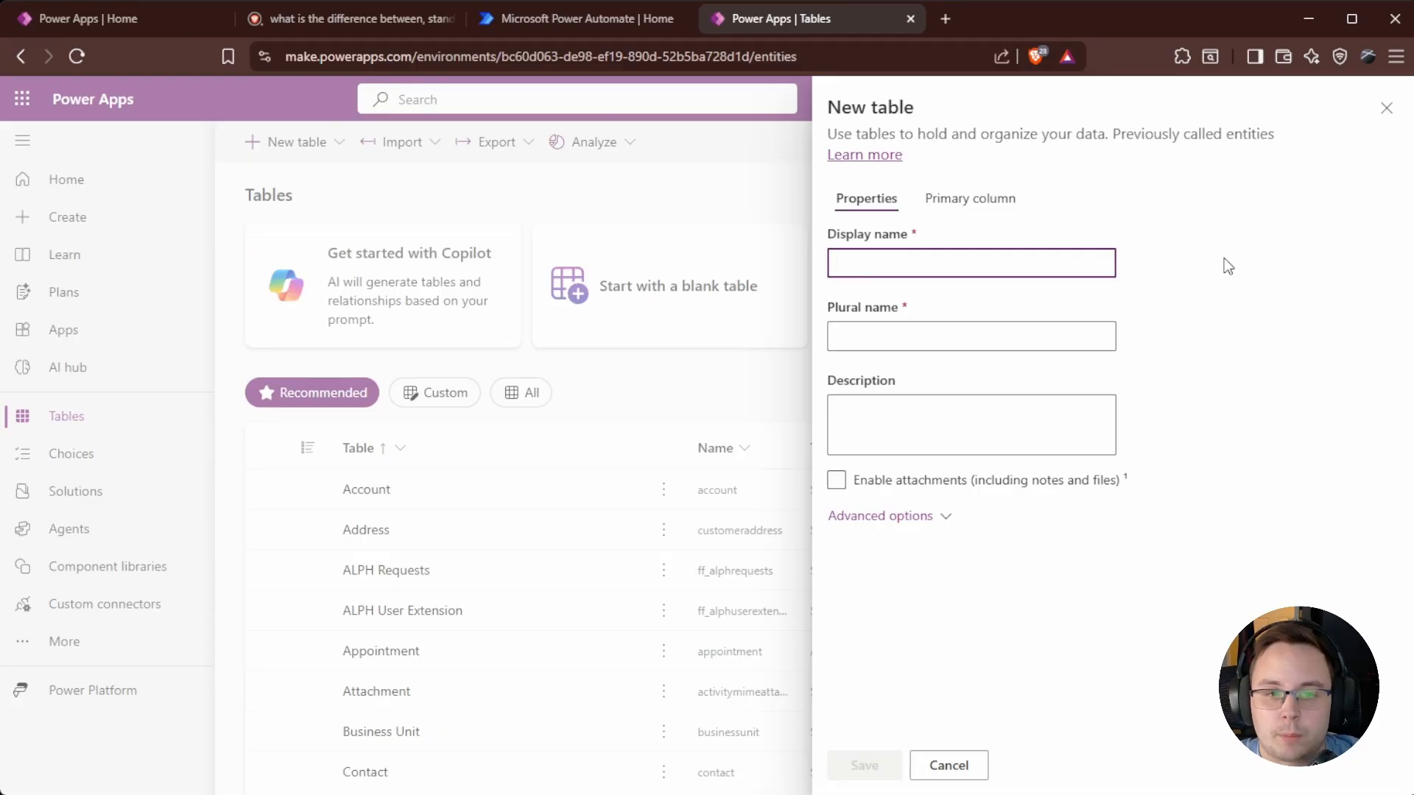
# Name the table Kennel, describe it 'For Listing kennels', leave attachments off, and expand advanced options.
pyautogui.write('Kennel')
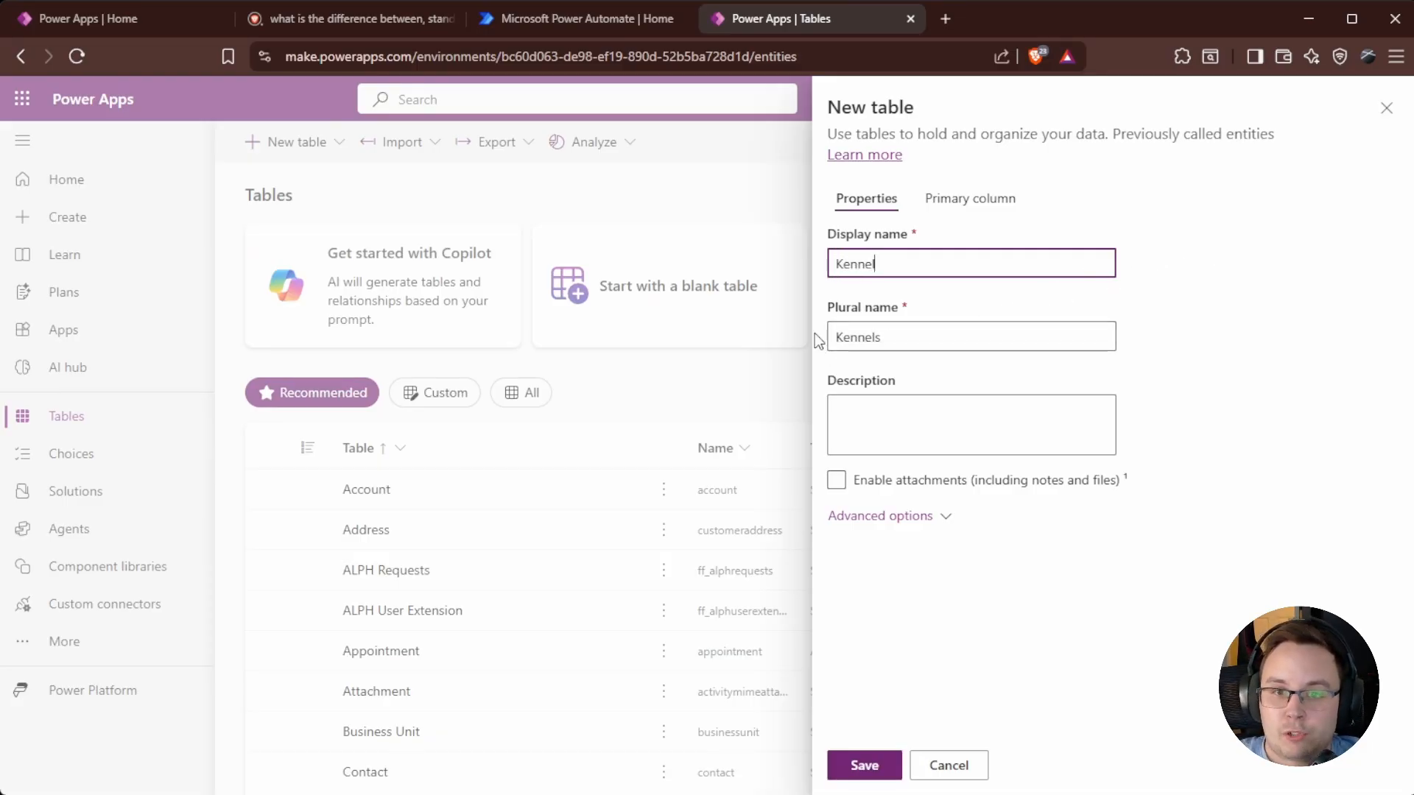
pyautogui.click(880, 410)
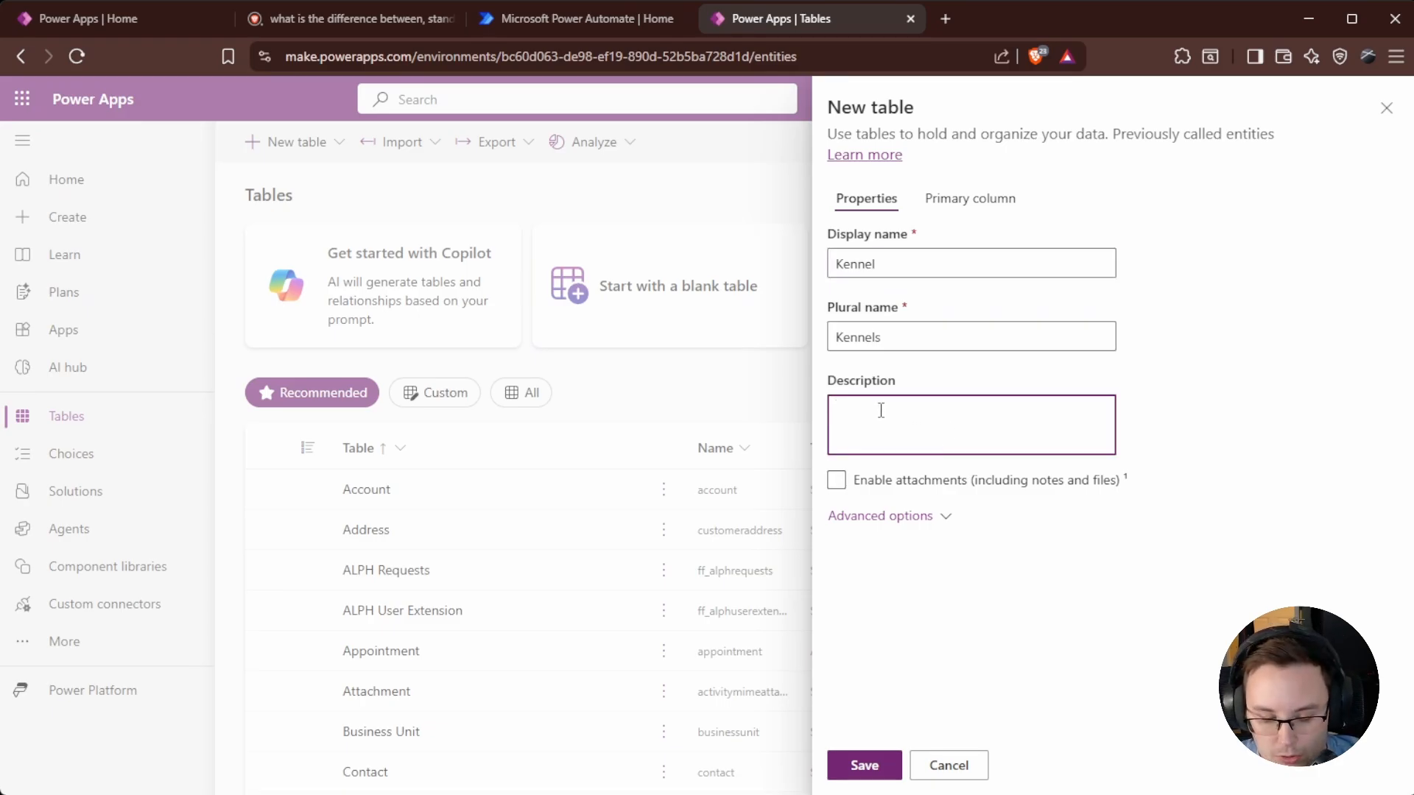
pyautogui.write('For Listing kennels')
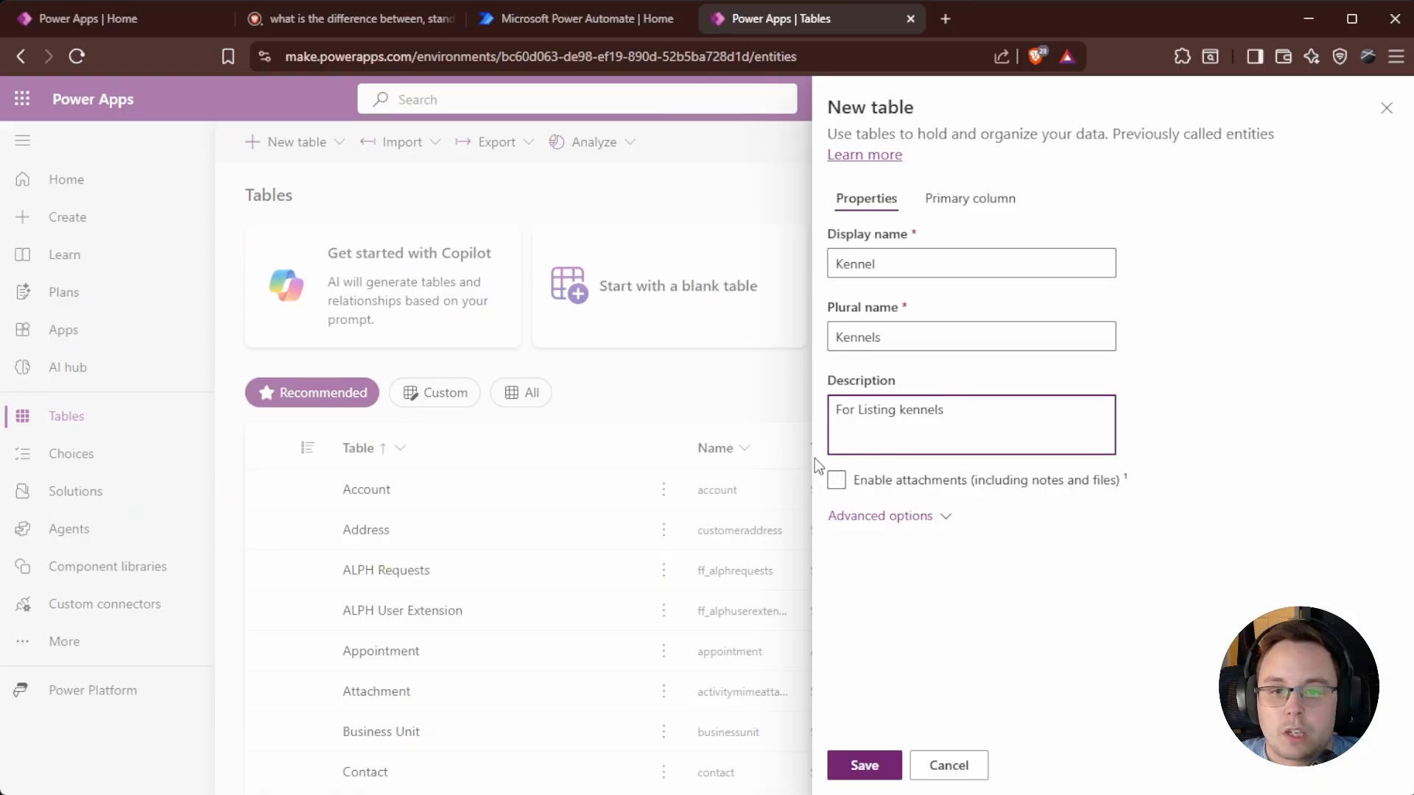
pyautogui.click(931, 482)
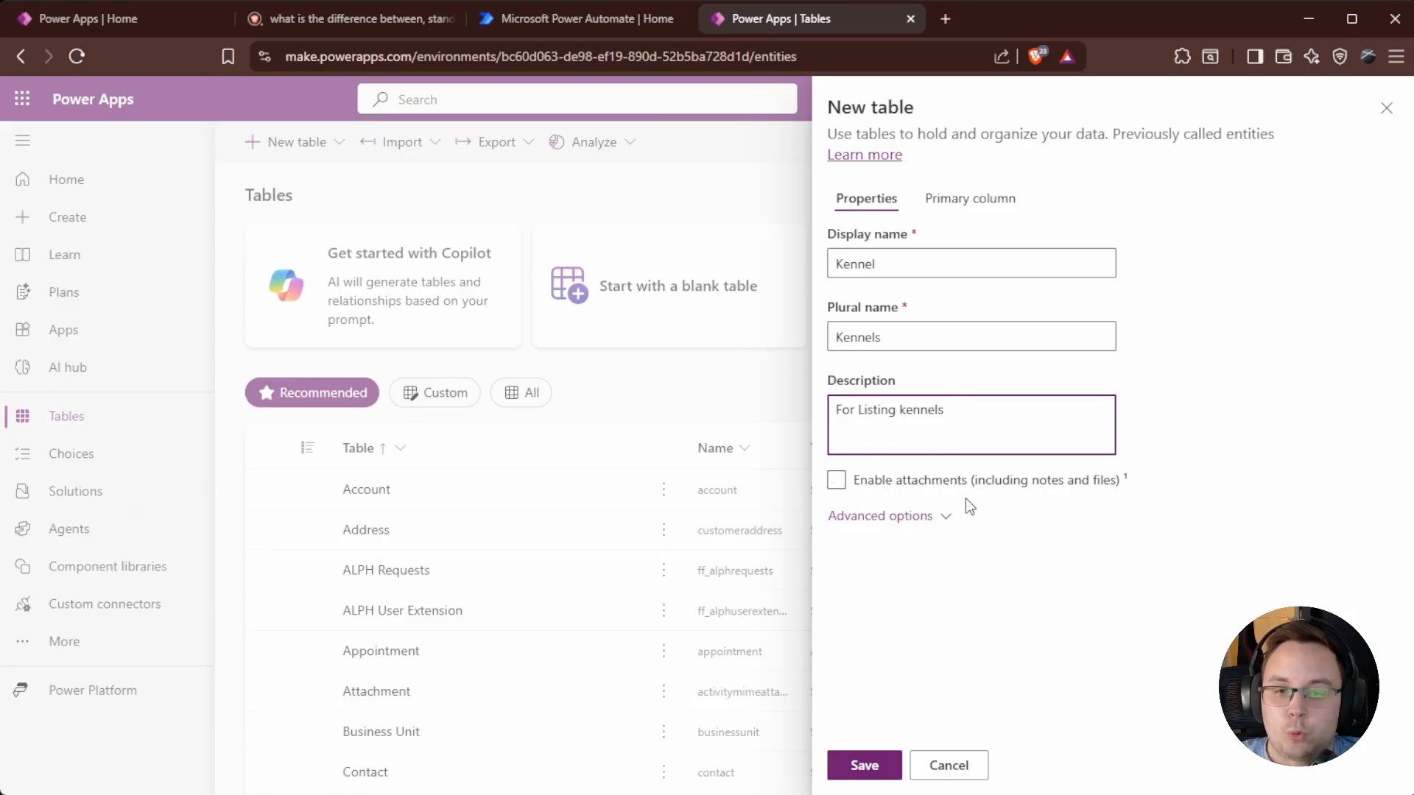
pyautogui.click(843, 484)
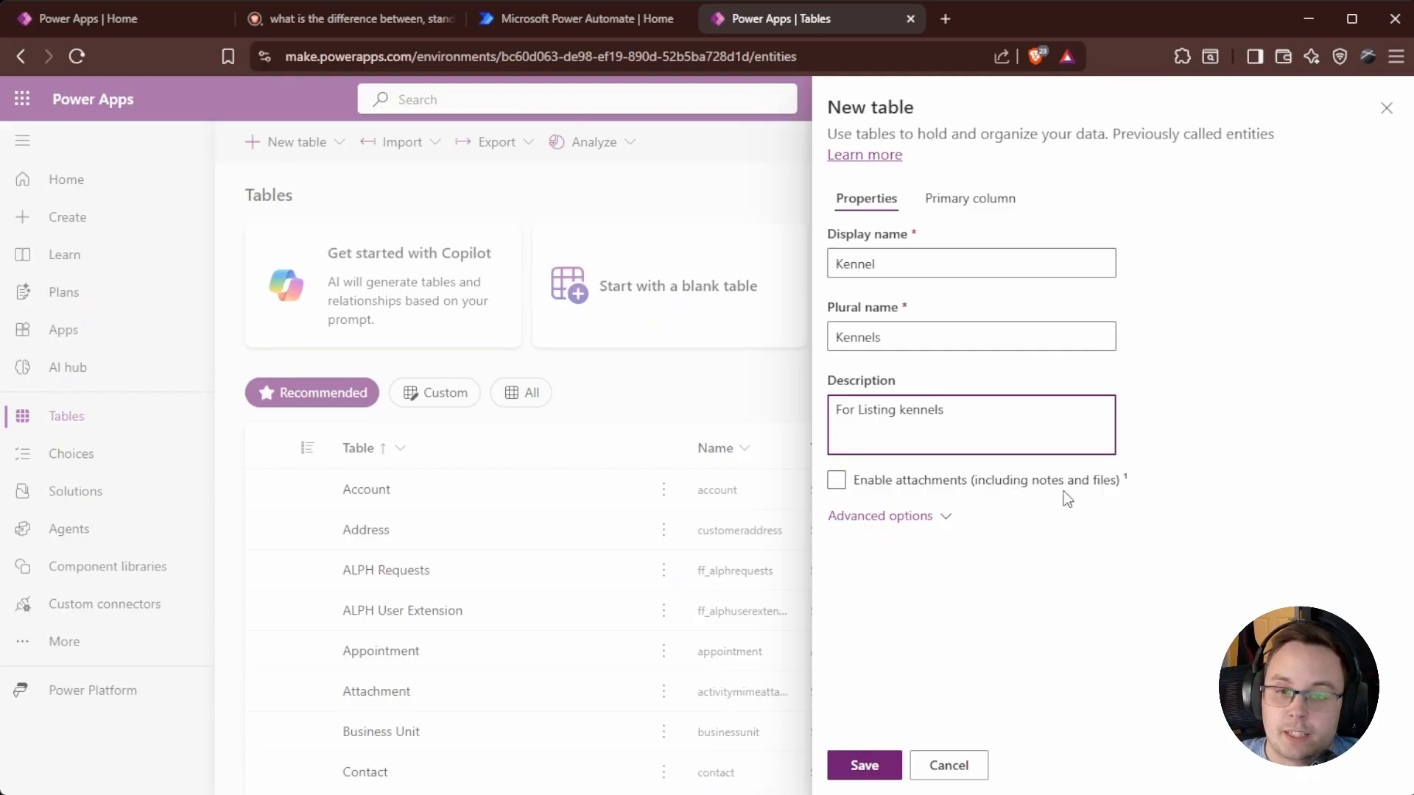
pyautogui.click(913, 520)
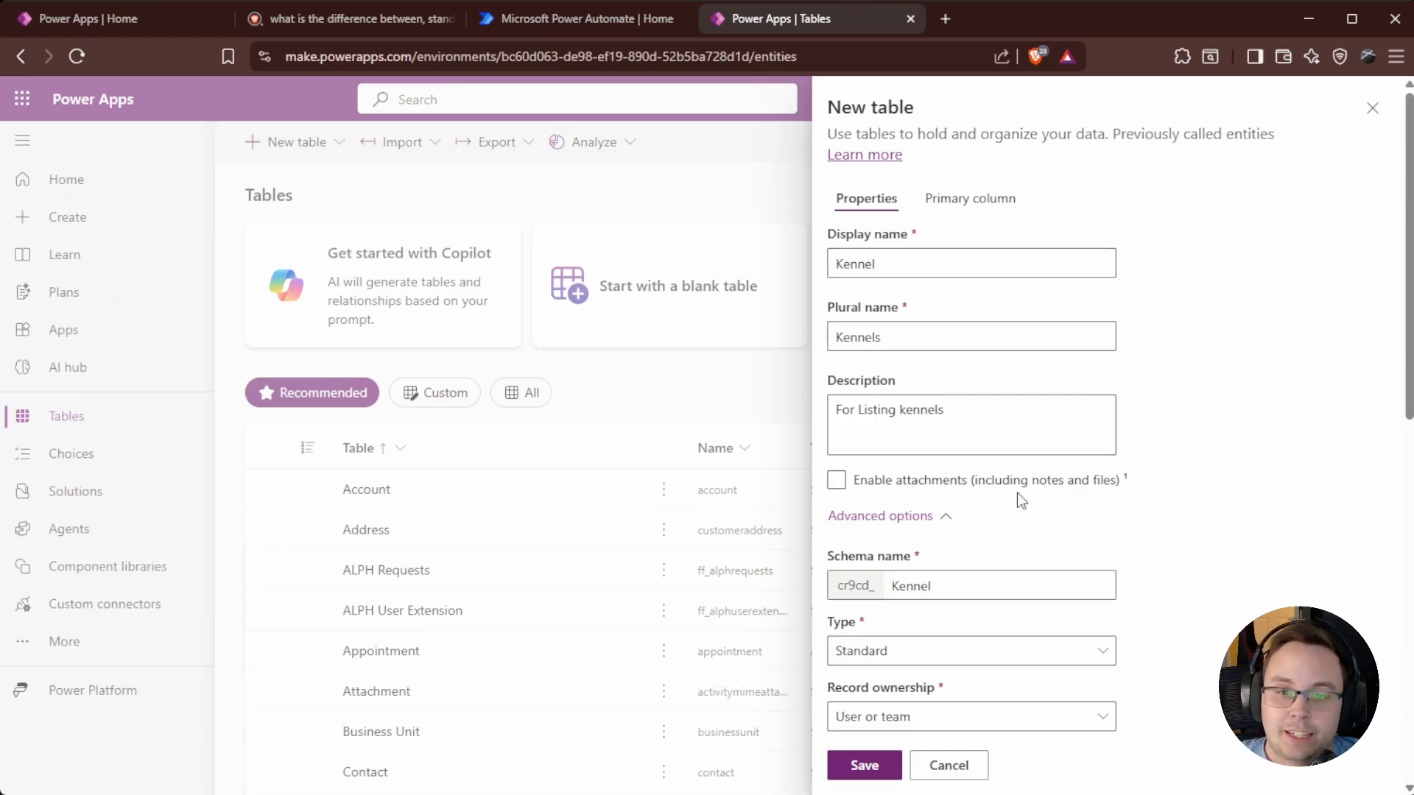
pyautogui.scroll(-3, 1105, 497)
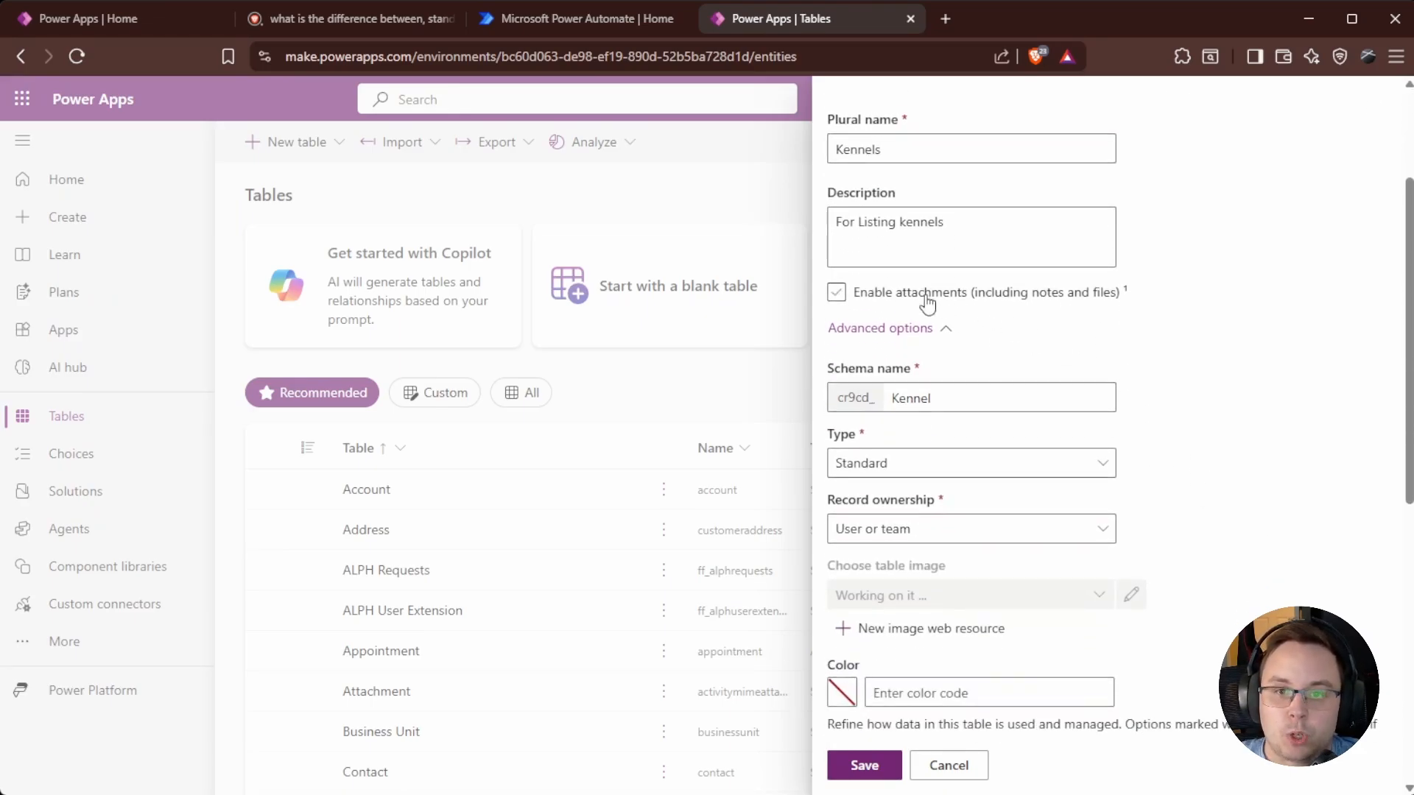
pyautogui.scroll(-1, 1063, 366)
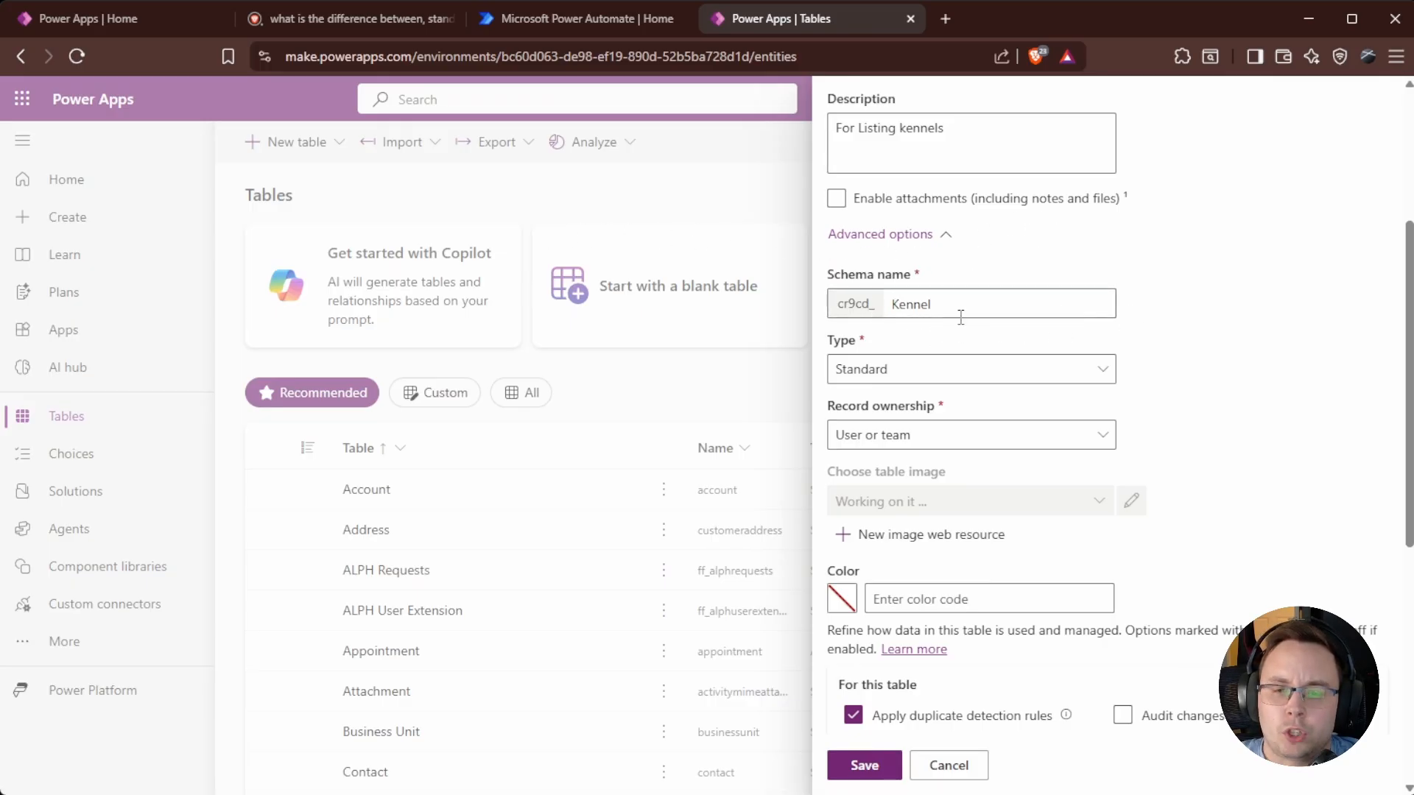
pyautogui.scroll(-1, 892, 321)
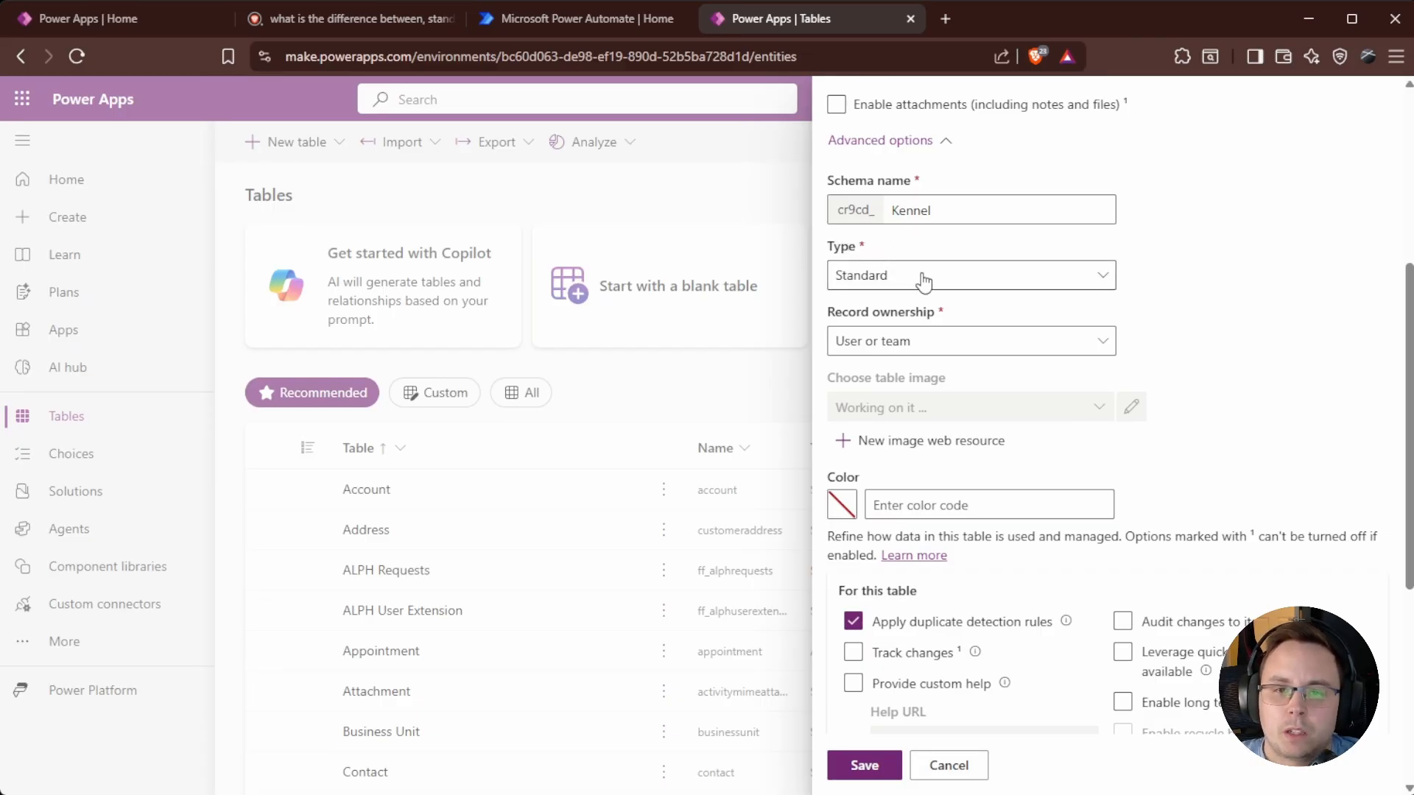
pyautogui.click(958, 285)
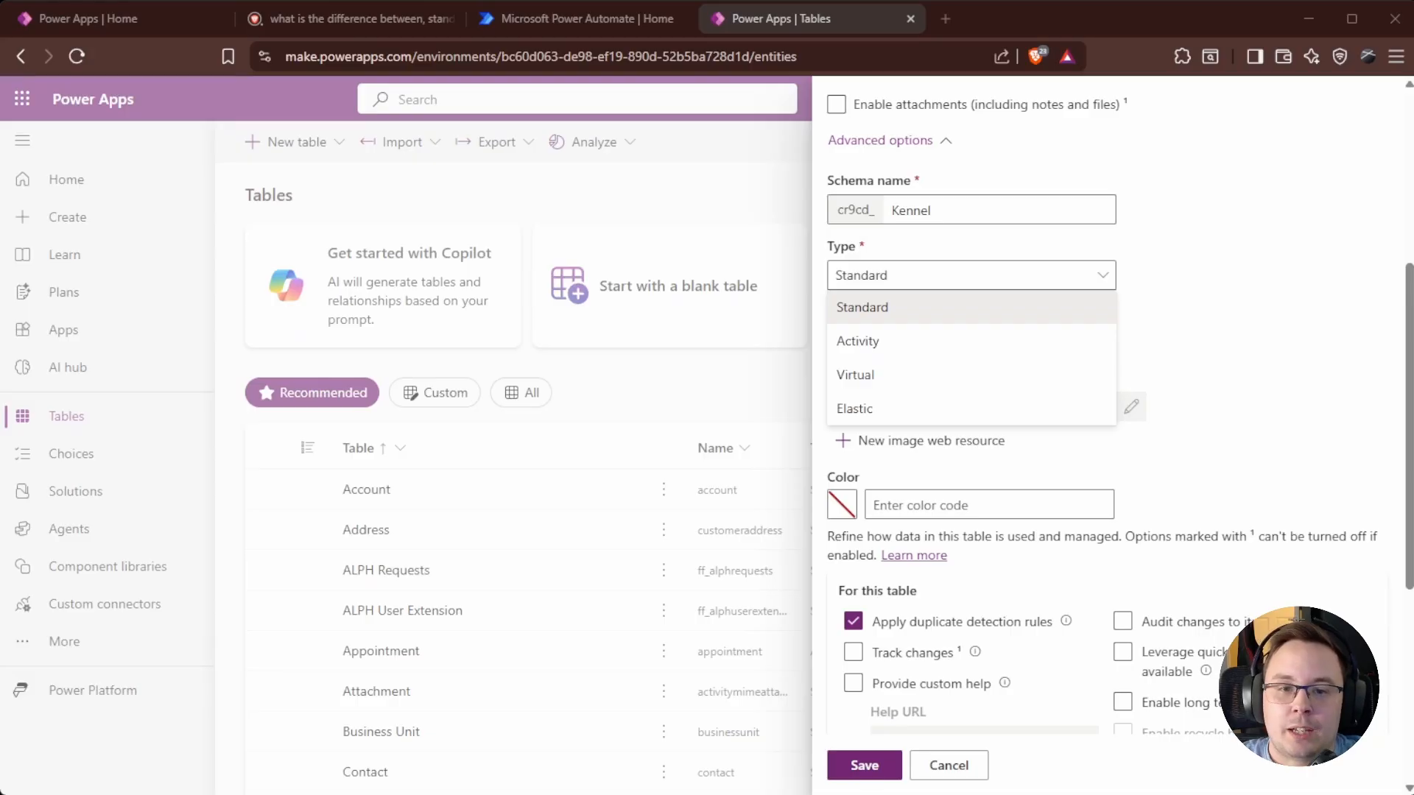
pyautogui.click(862, 307)
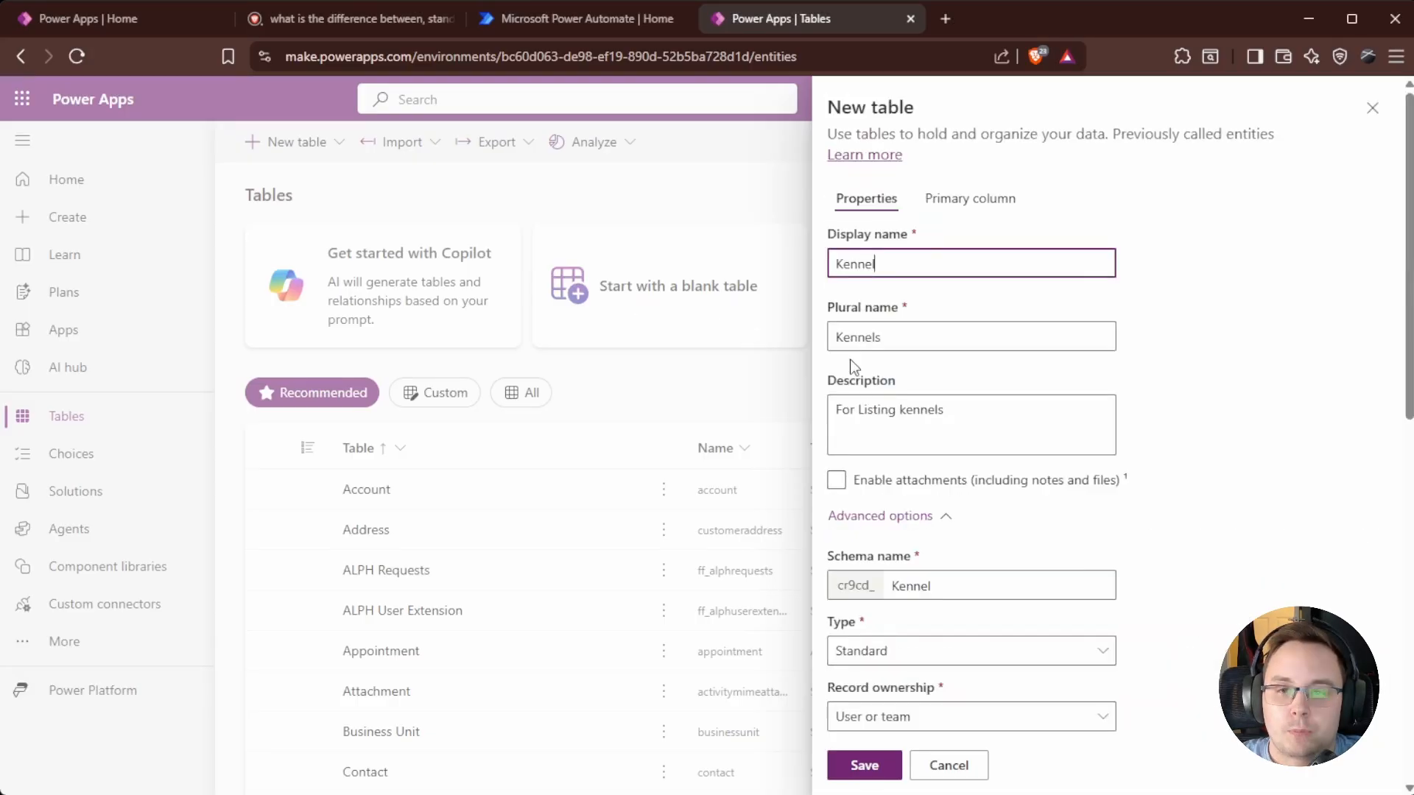
pyautogui.scroll(-5, 1105, 508)
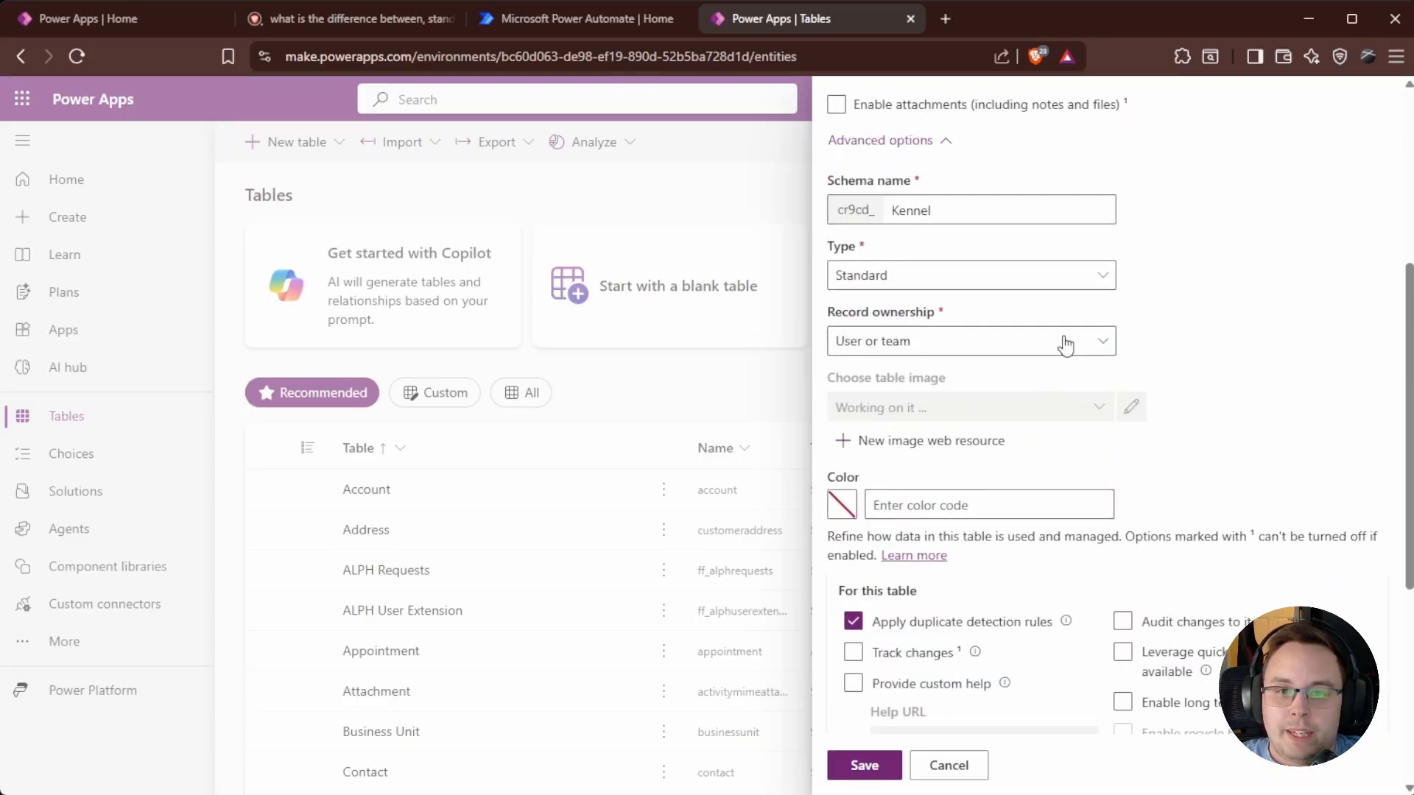
pyautogui.click(1084, 276)
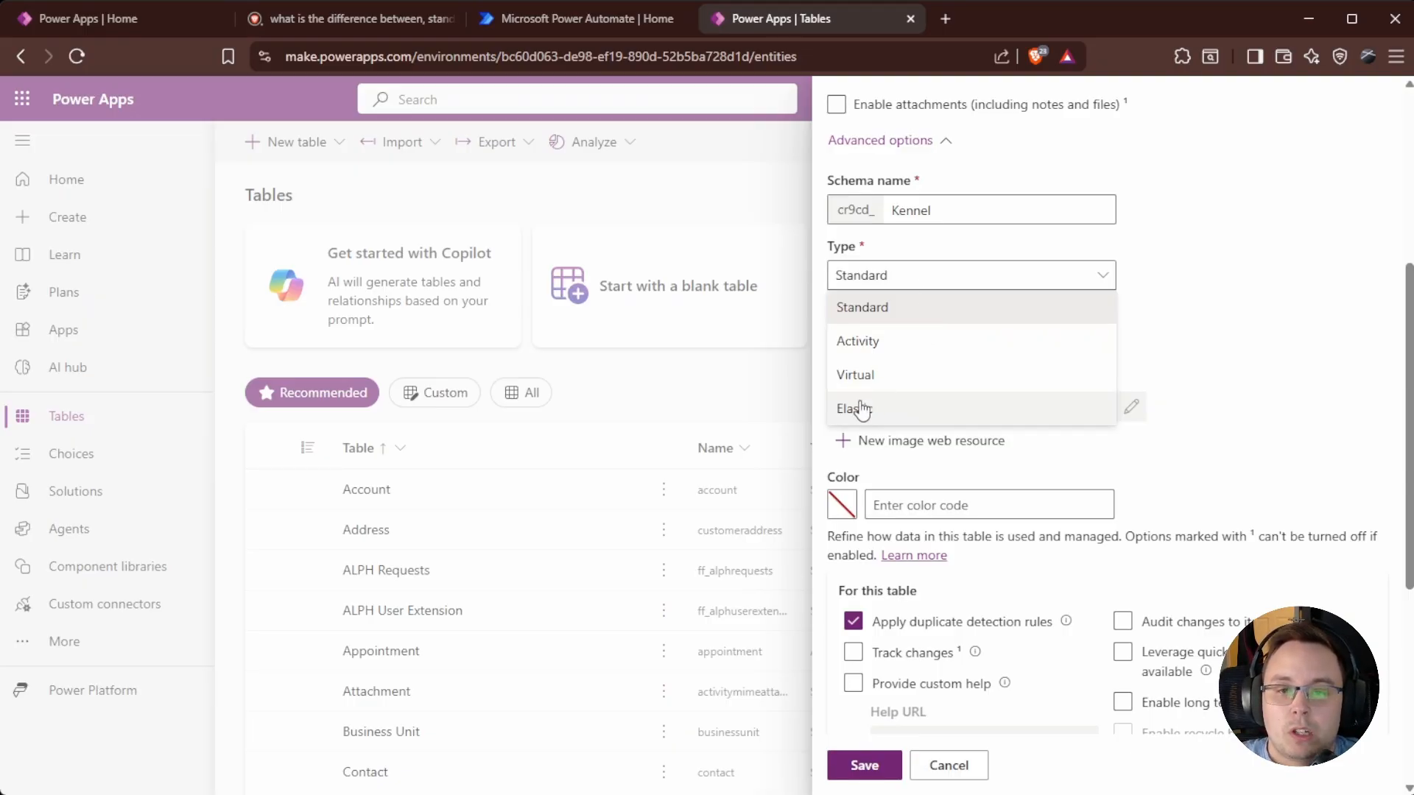
pyautogui.click(902, 316)
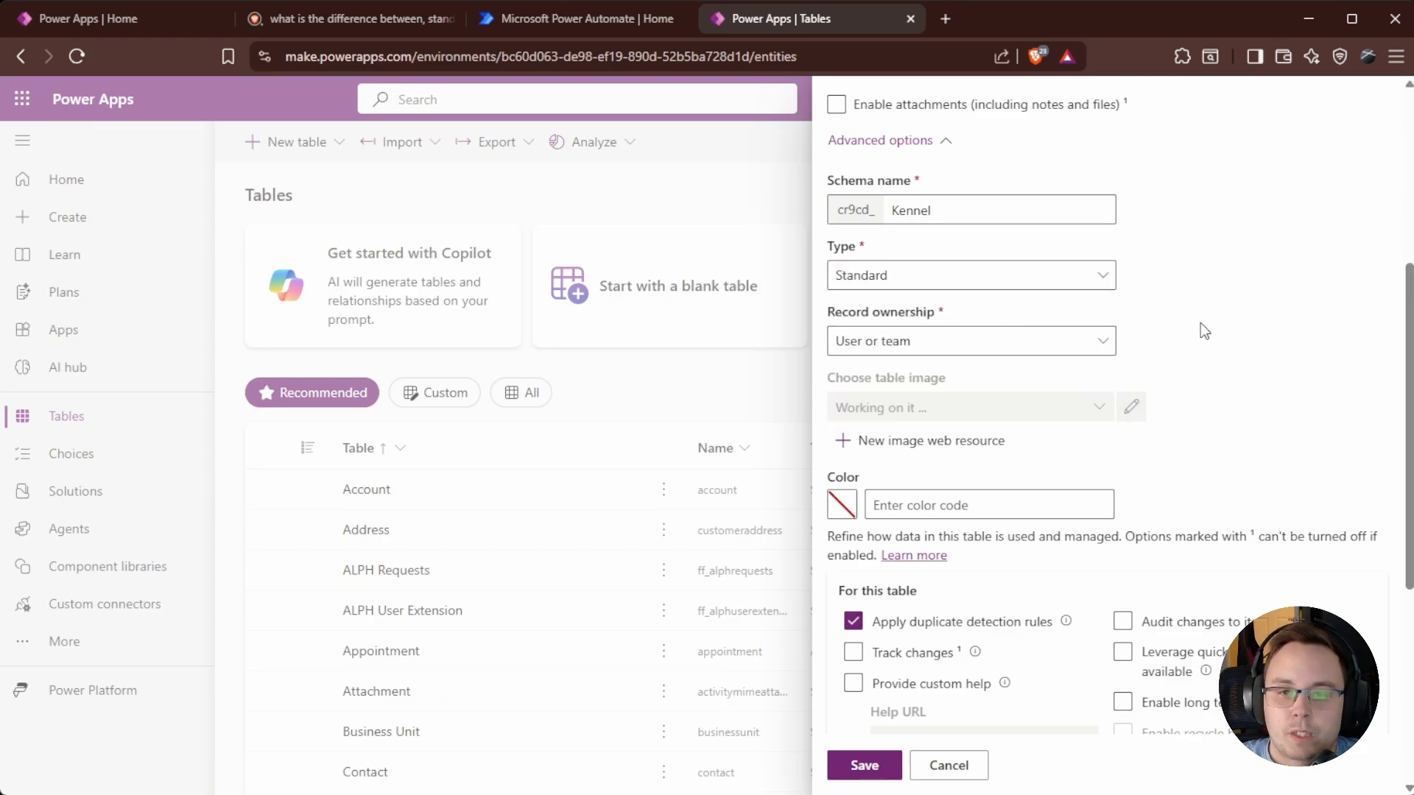
pyautogui.click(1097, 352)
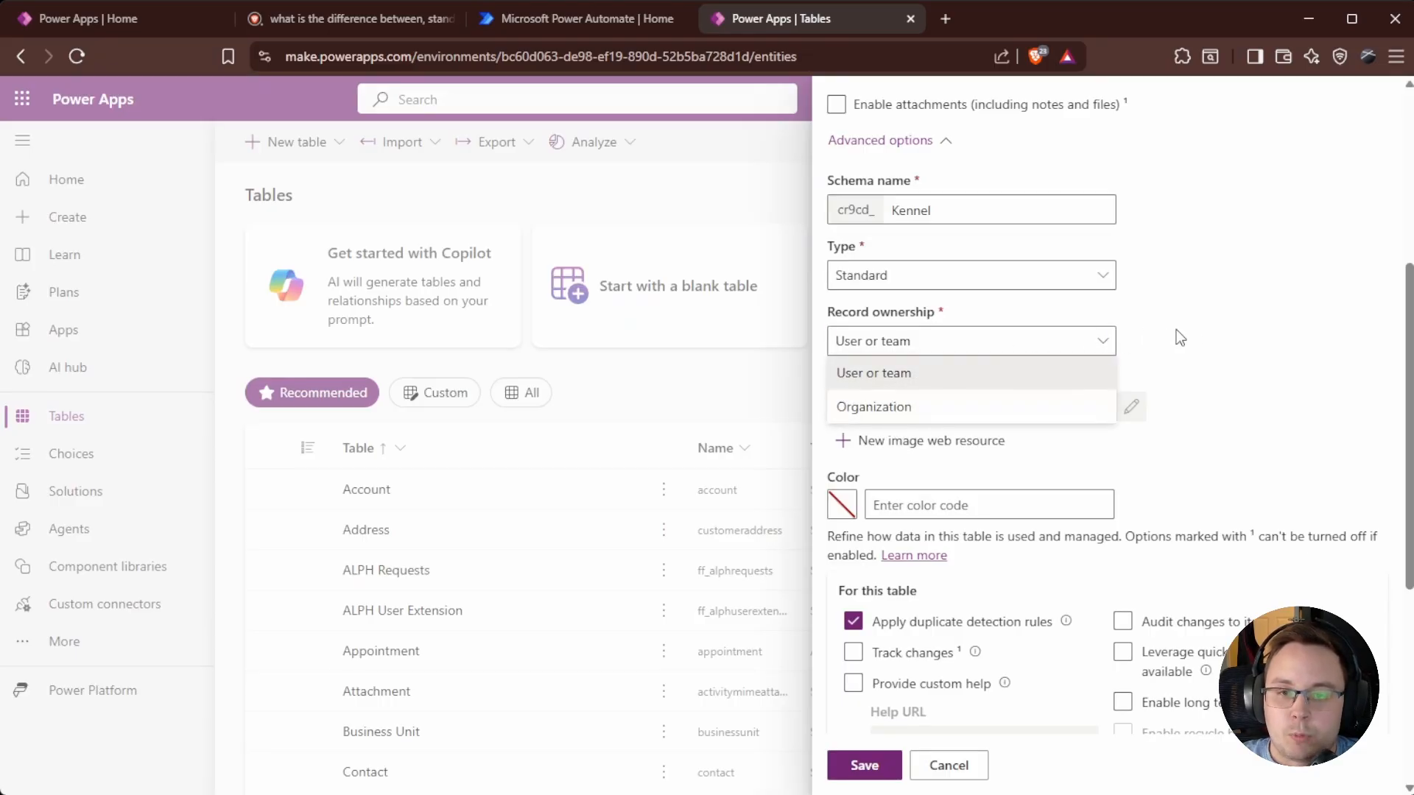
pyautogui.click(1208, 331)
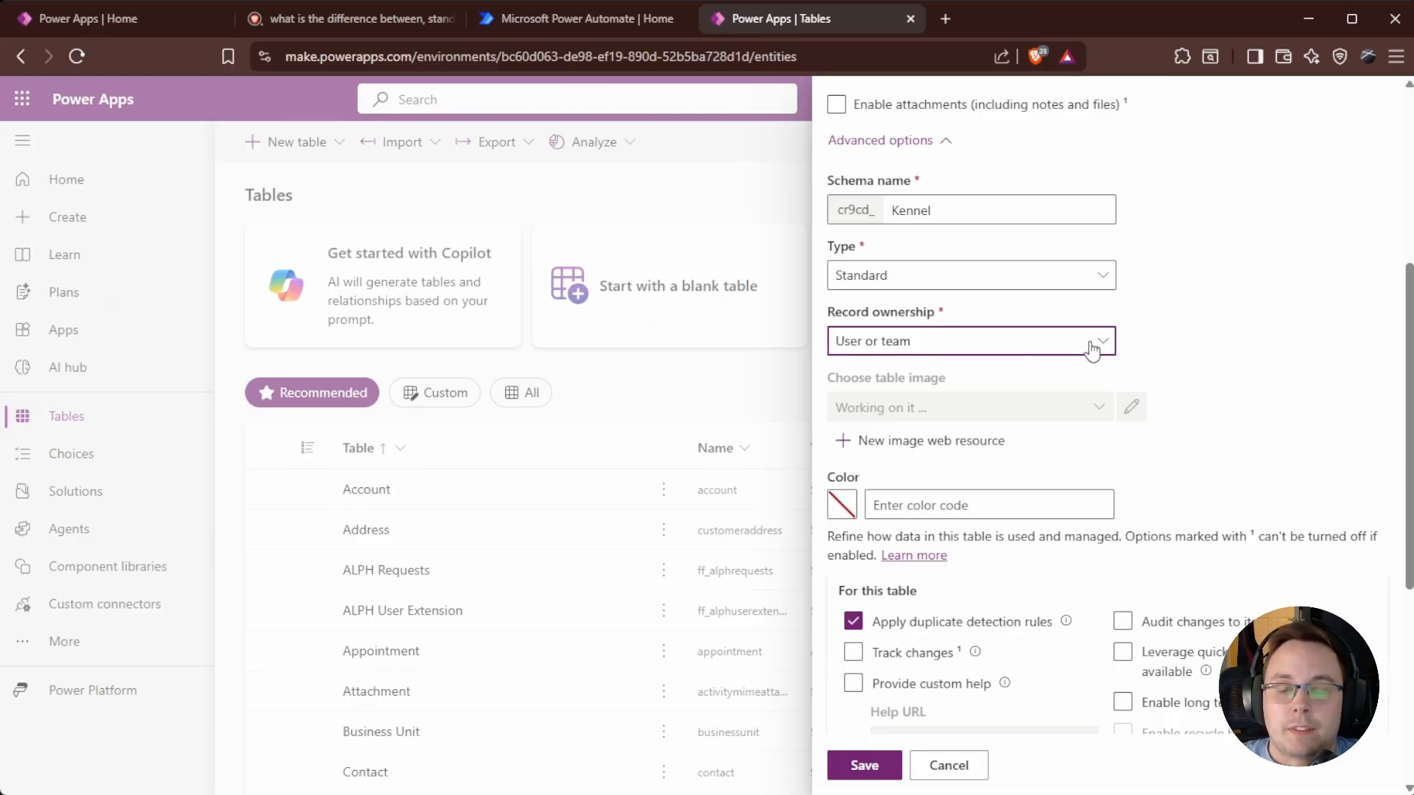
pyautogui.scroll(-1, 1217, 338)
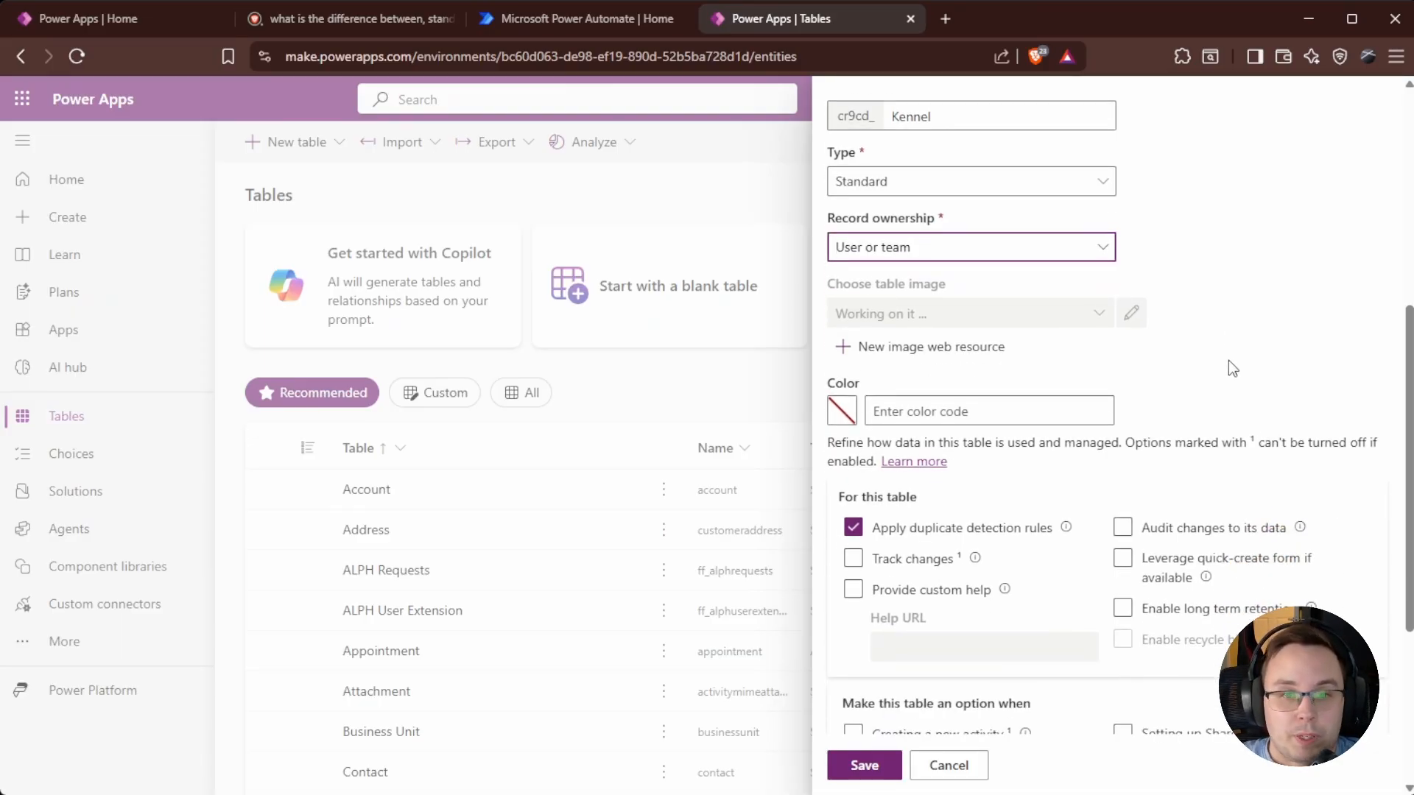
pyautogui.scroll(-2, 1218, 374)
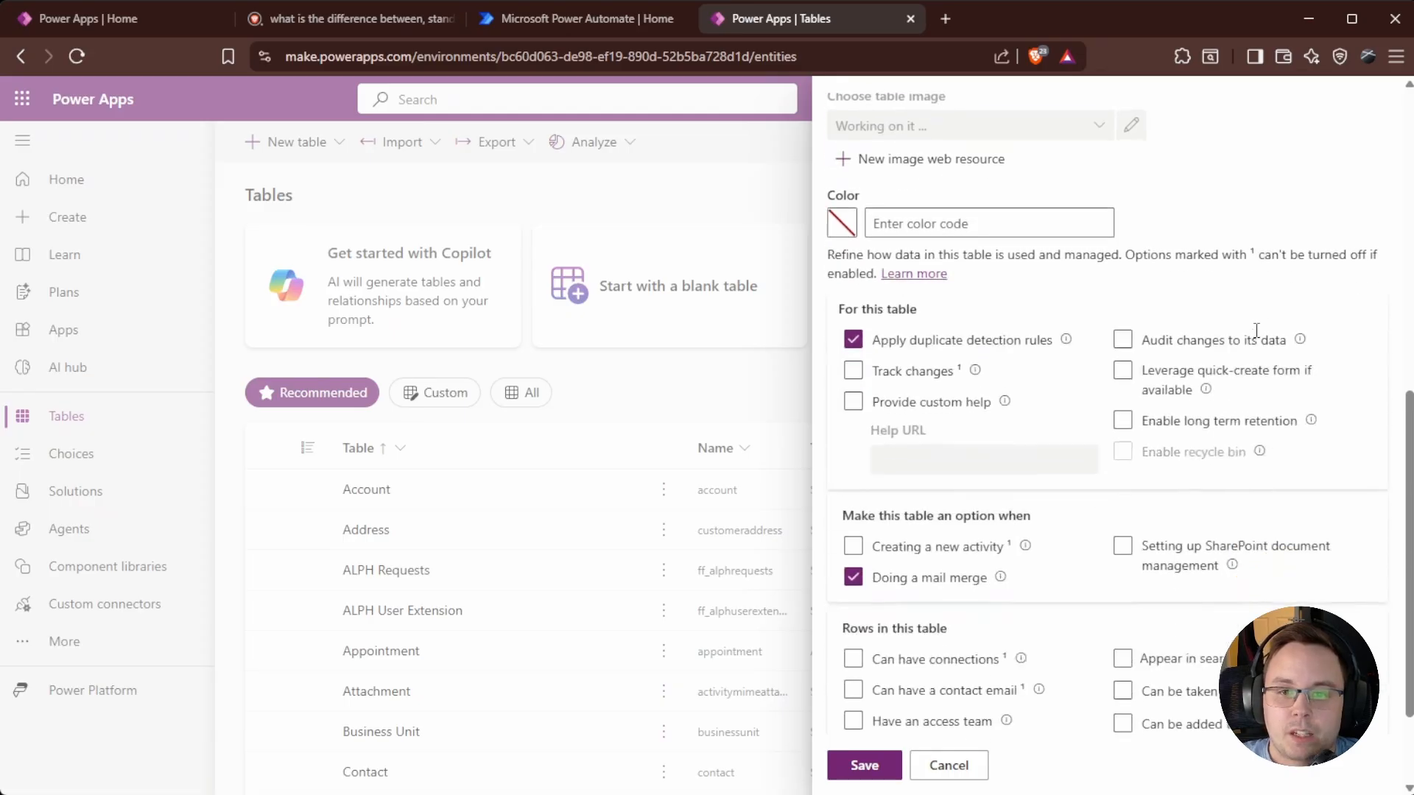
pyautogui.scroll(-1, 1256, 330)
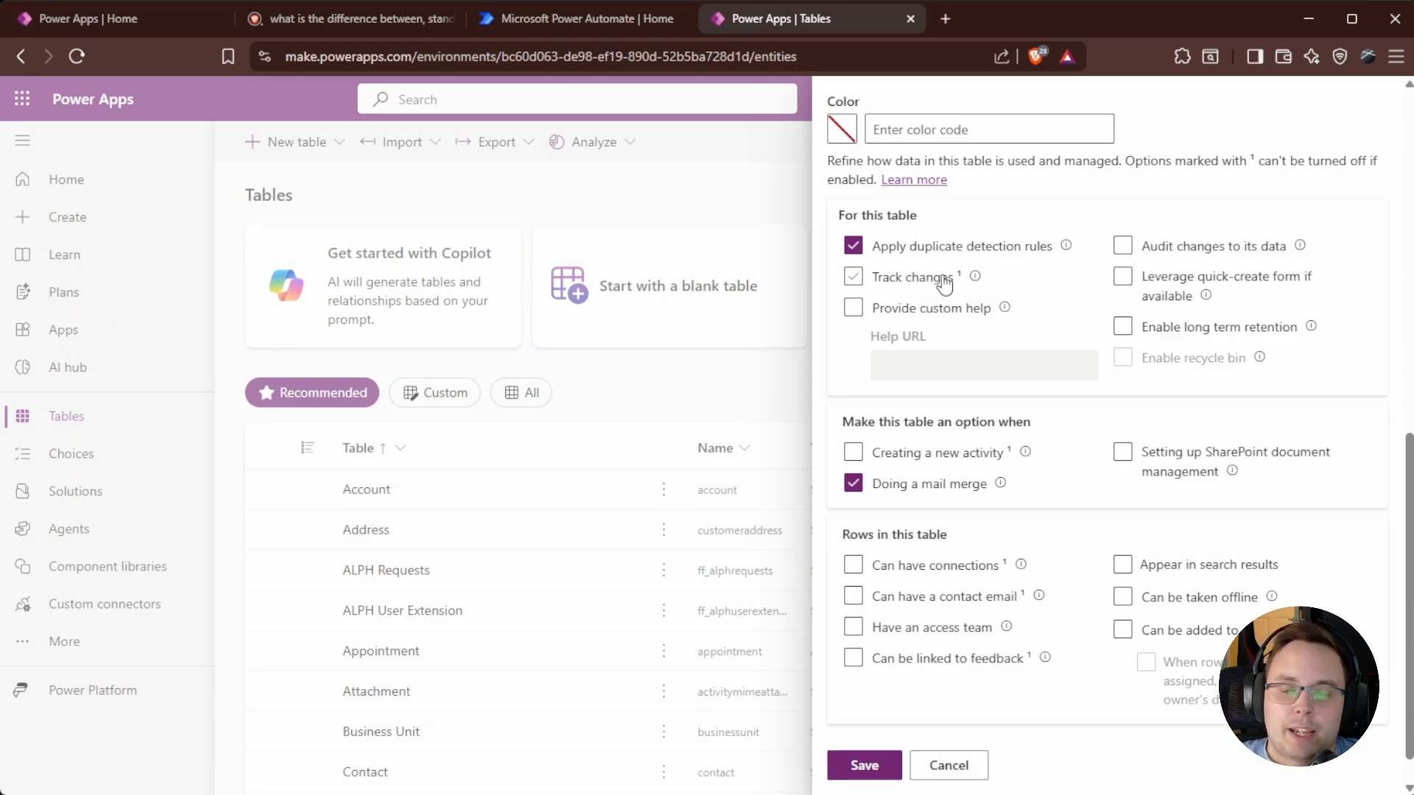
pyautogui.scroll(-1, 1054, 488)
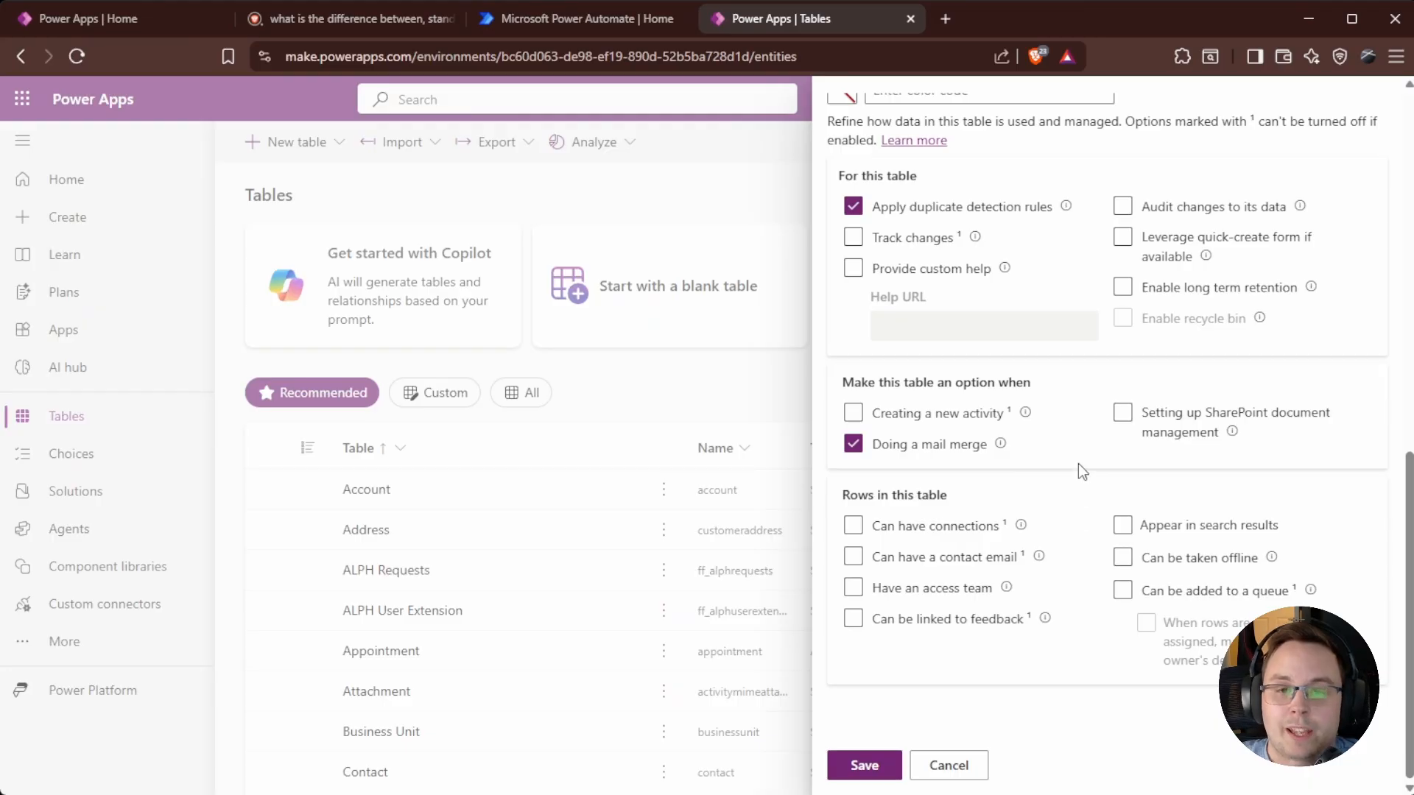
pyautogui.scroll(10, 1078, 467)
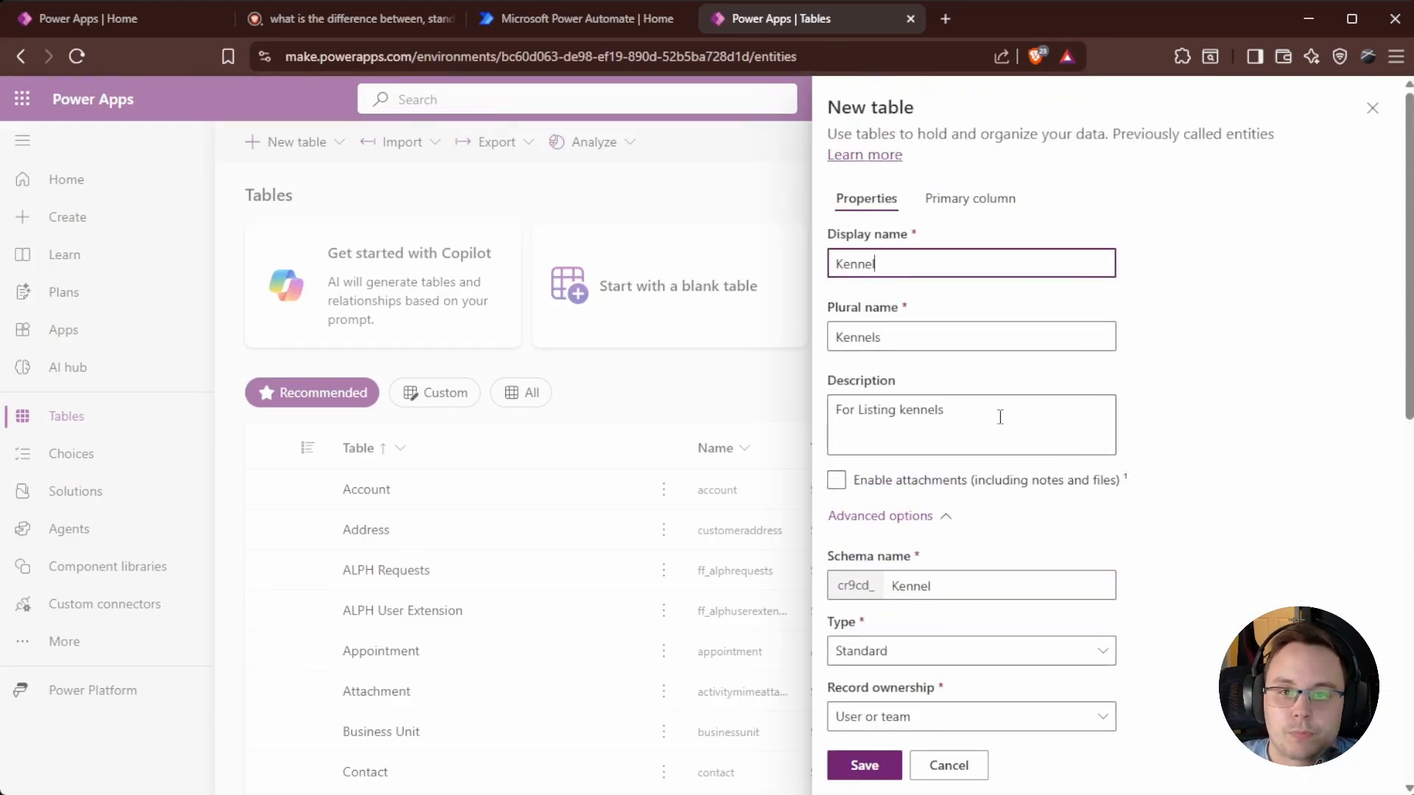
# Show the Kennel table's Primary column settings, where the column is still called Name.
pyautogui.scroll(-1, 985, 300)
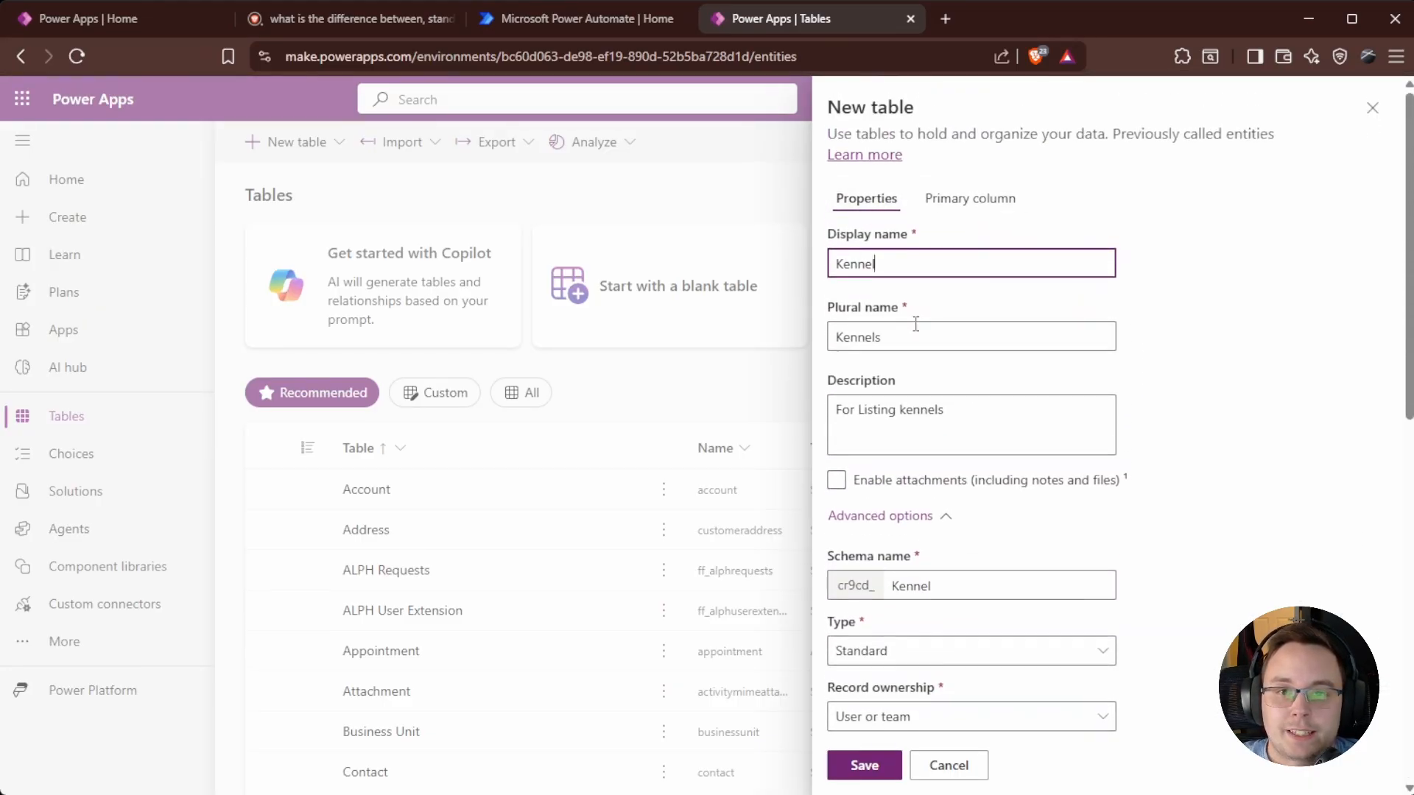
pyautogui.click(979, 200)
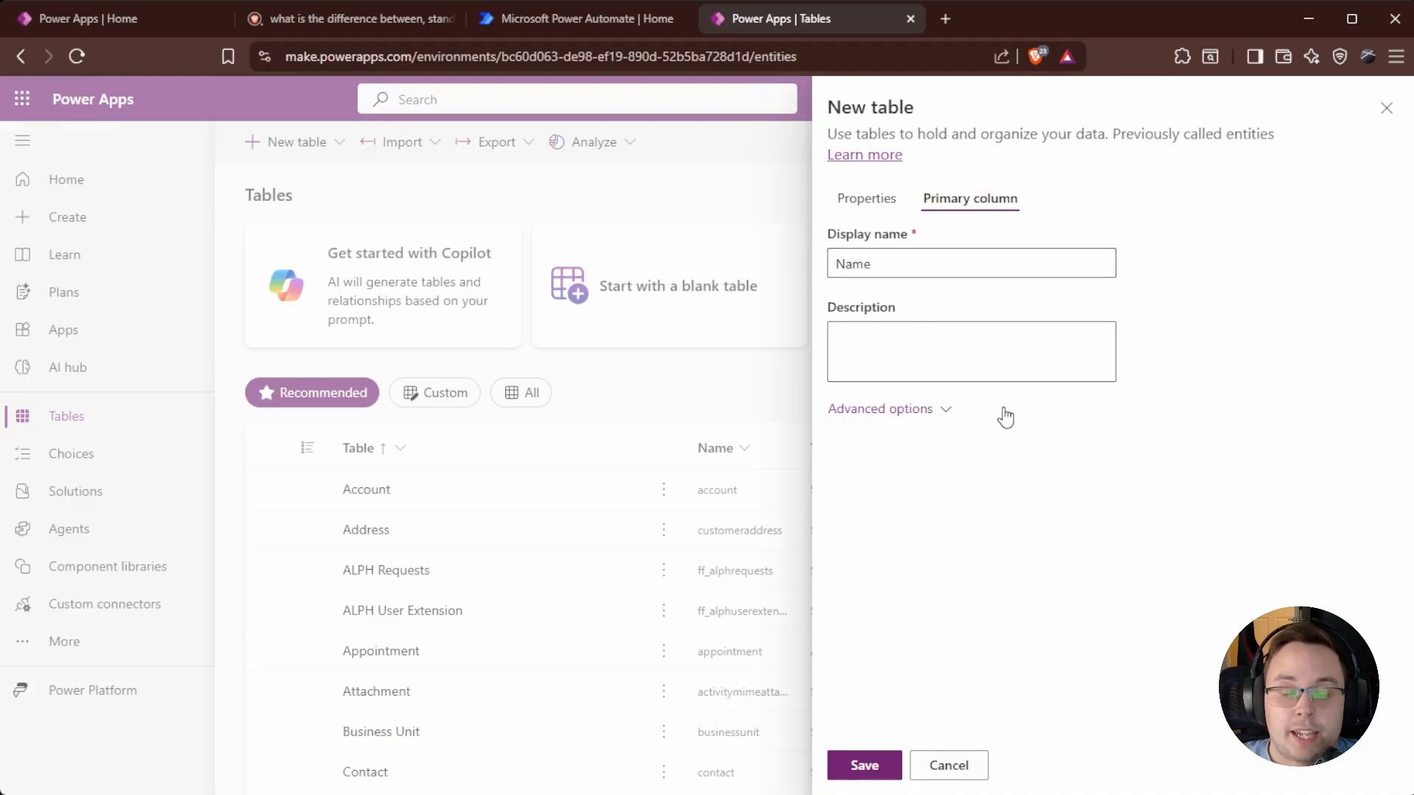
# Rename the primary column to Kennel Name, keep it Business required, and return to Properties.
pyautogui.click(913, 417)
pyautogui.click(990, 554)
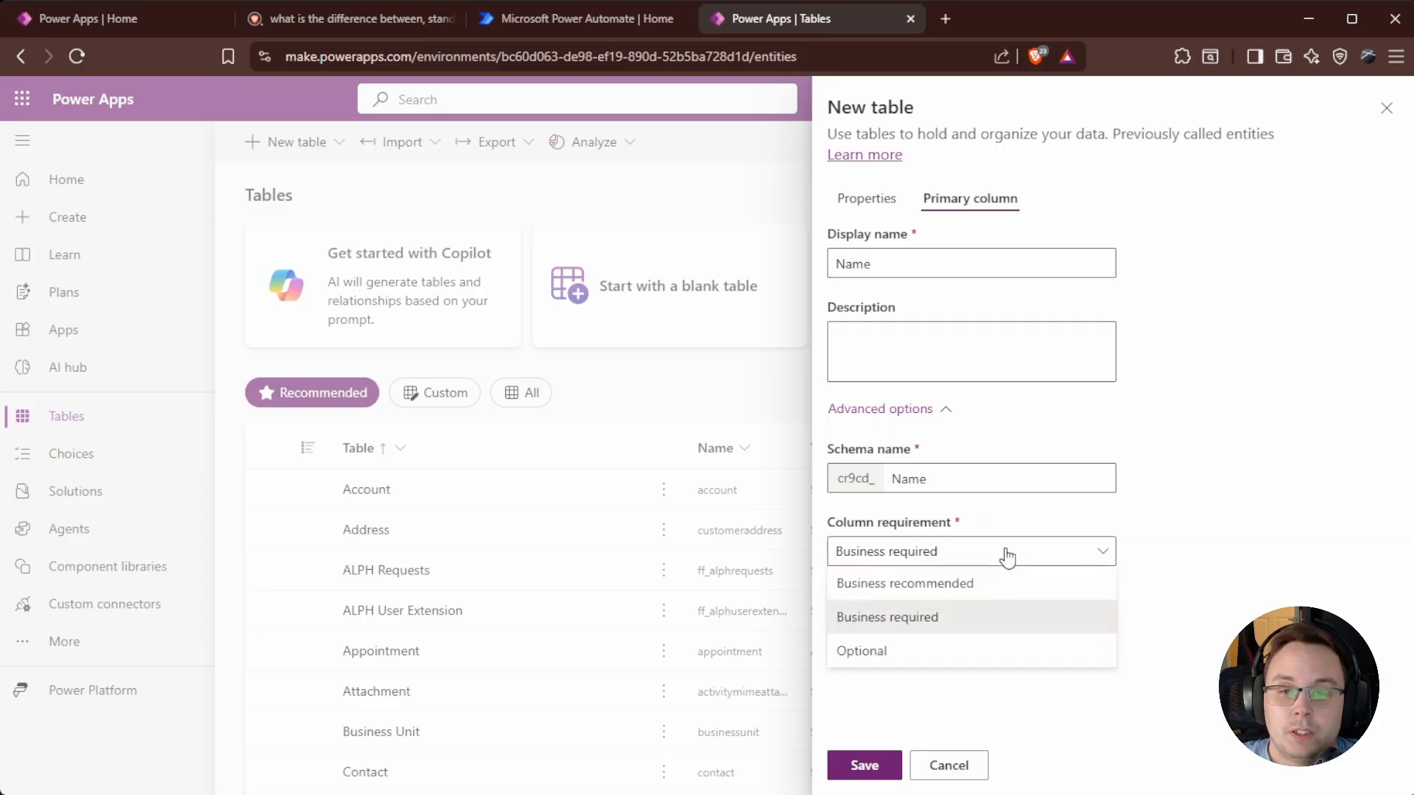
pyautogui.click(1030, 554)
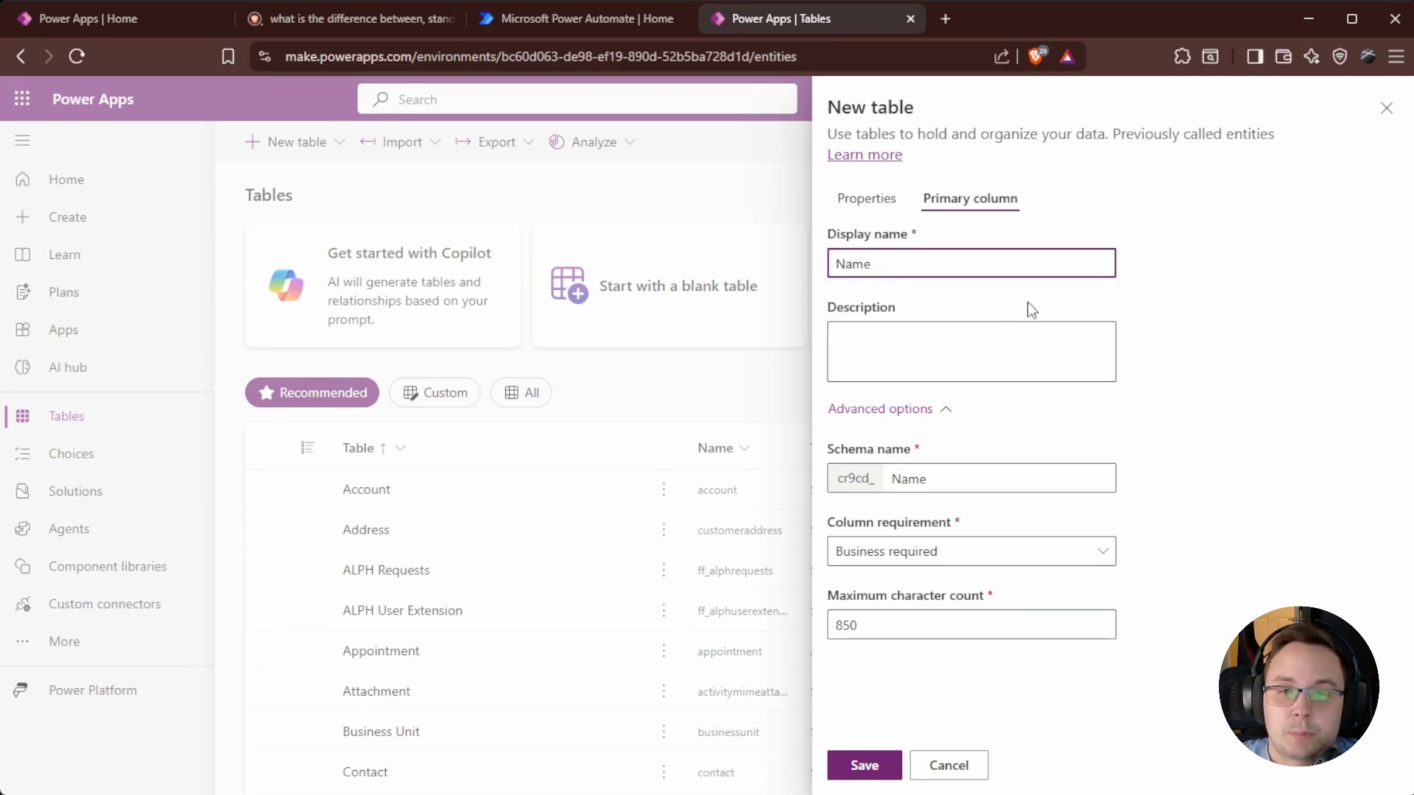
pyautogui.write('Kennel')
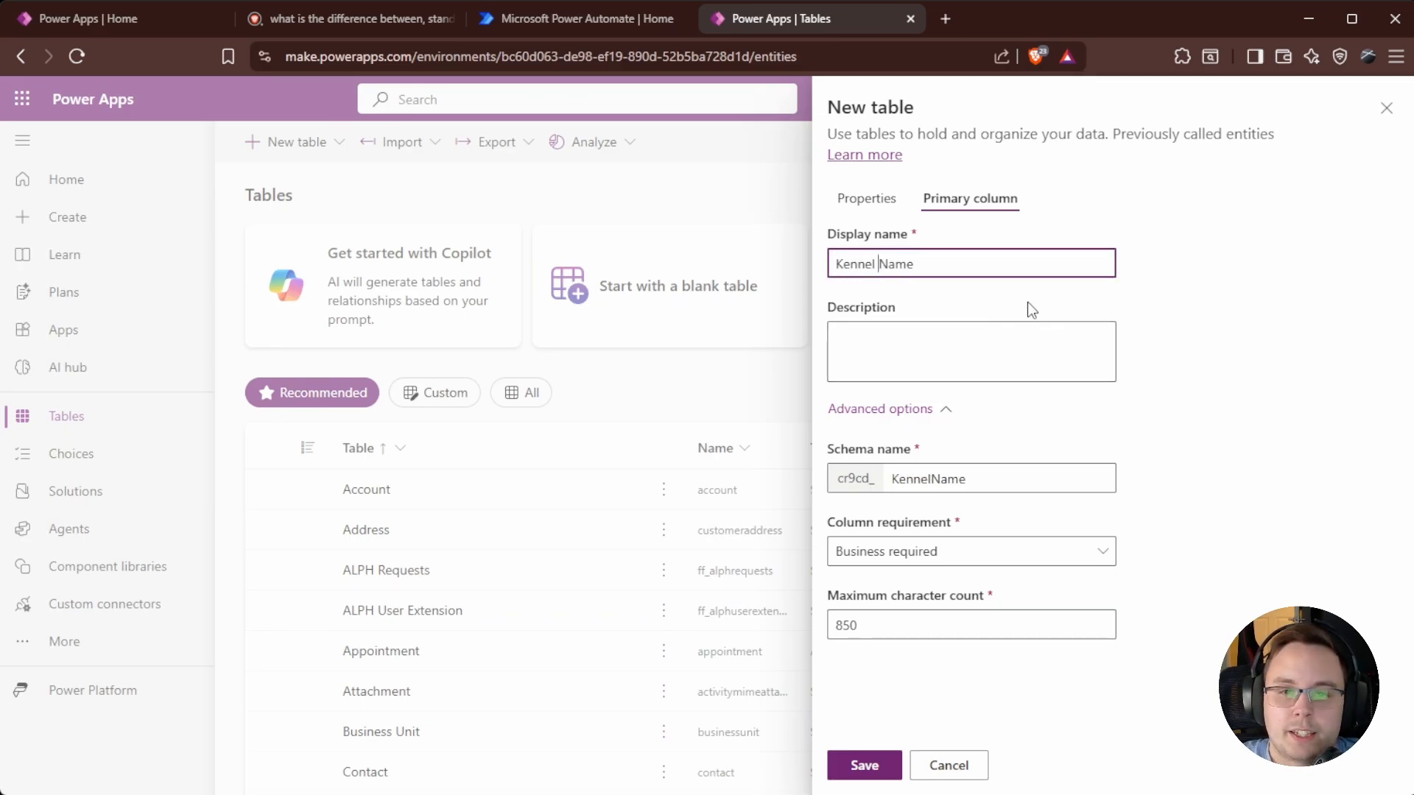
pyautogui.click(1310, 414)
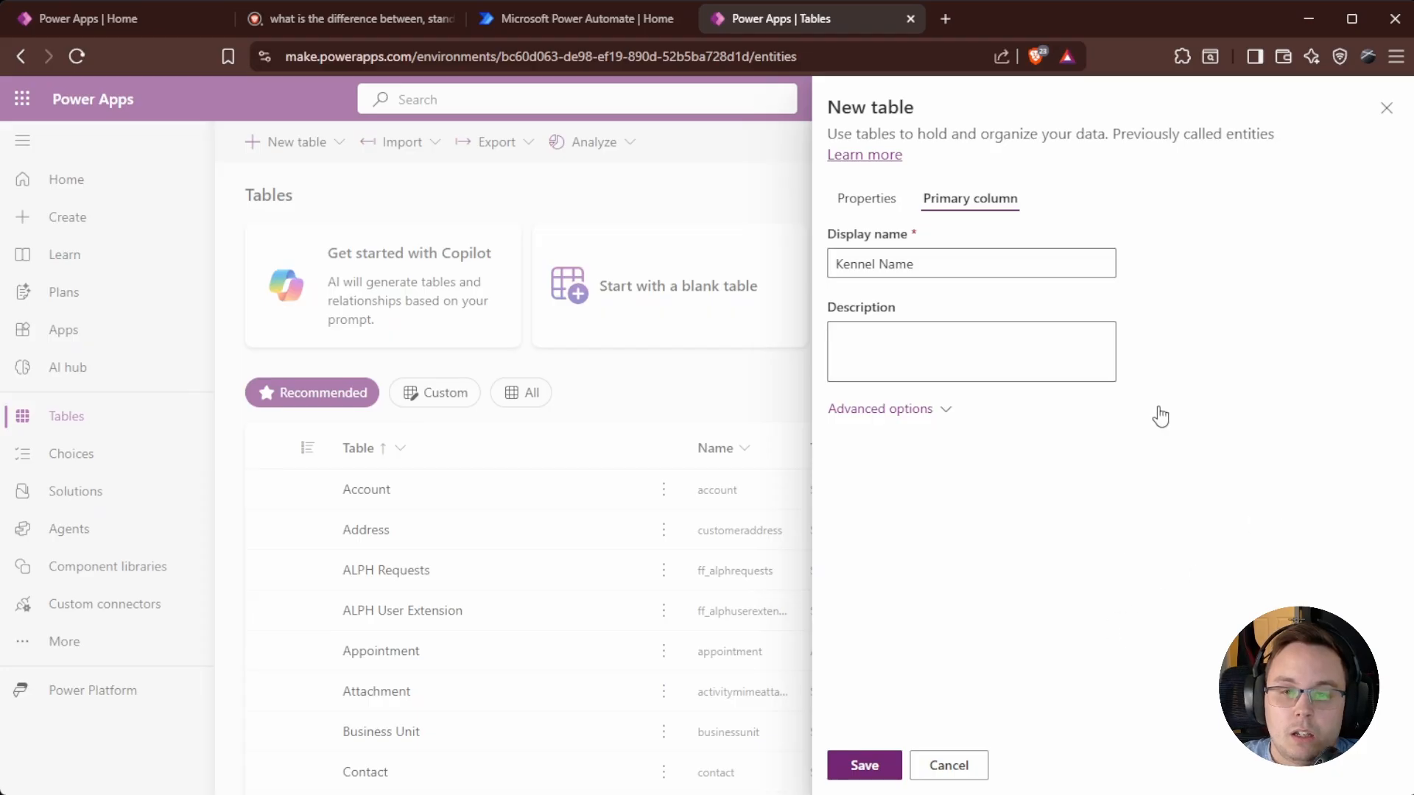
pyautogui.click(888, 202)
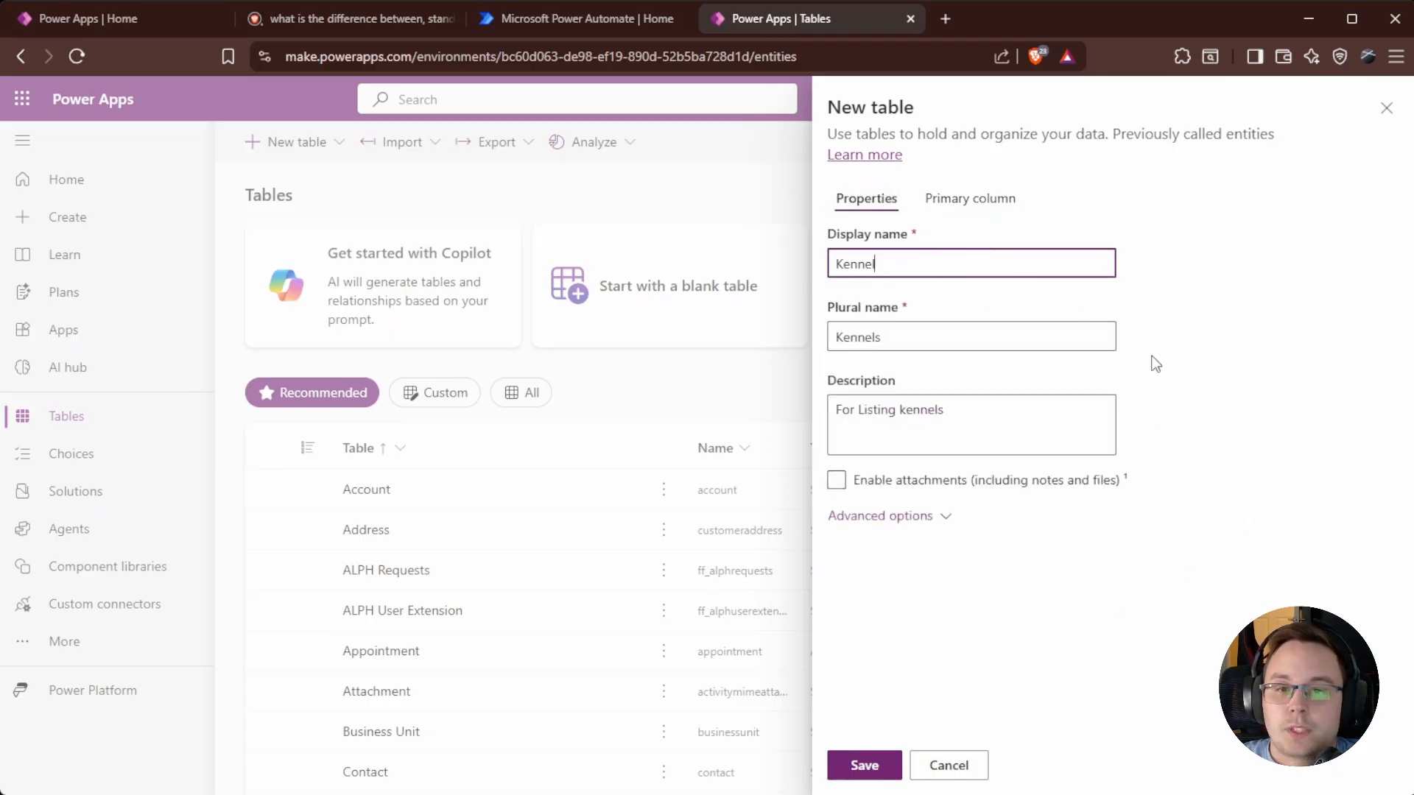
# Save the new Kennel table with Kennel Name as its primary column.
pyautogui.click(911, 525)
pyautogui.click(918, 522)
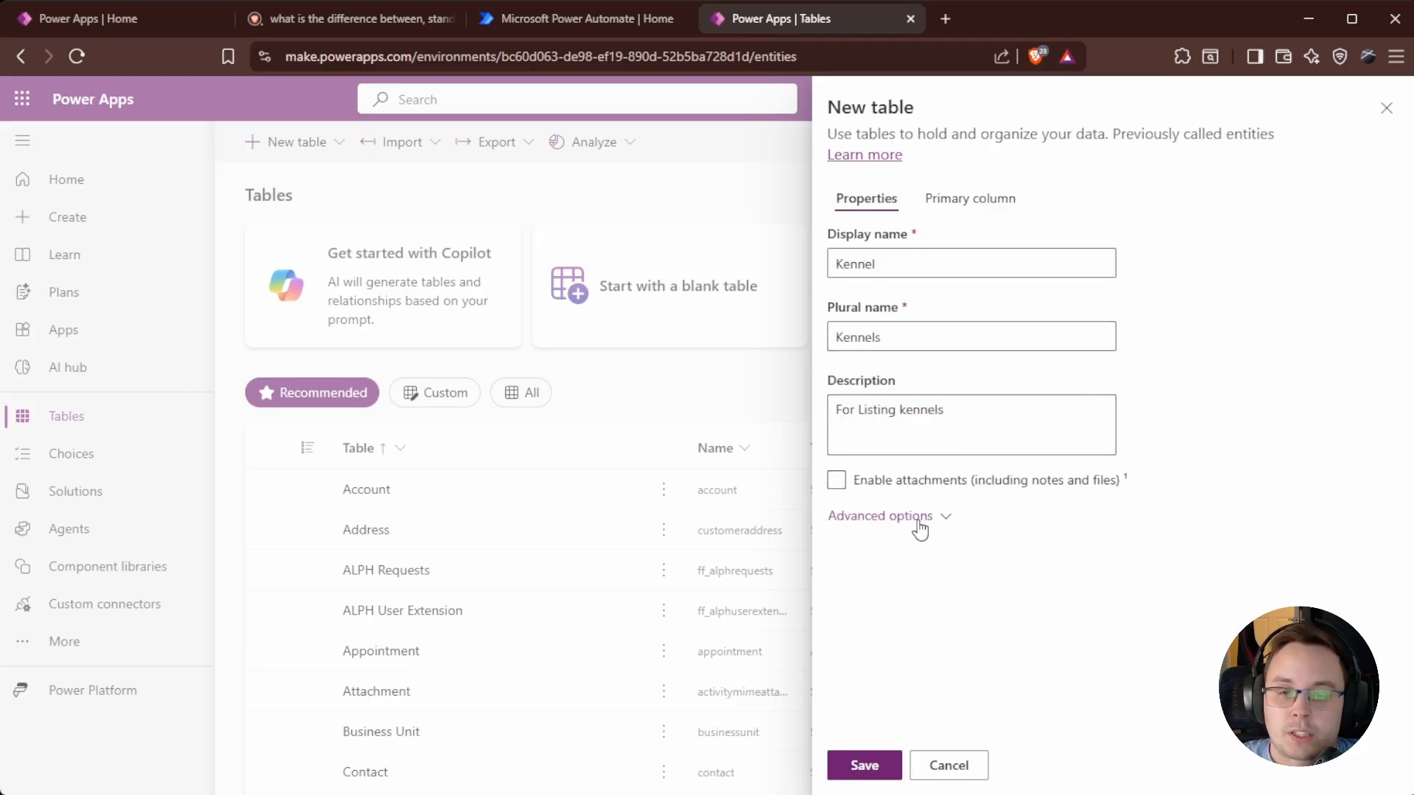
pyautogui.click(887, 769)
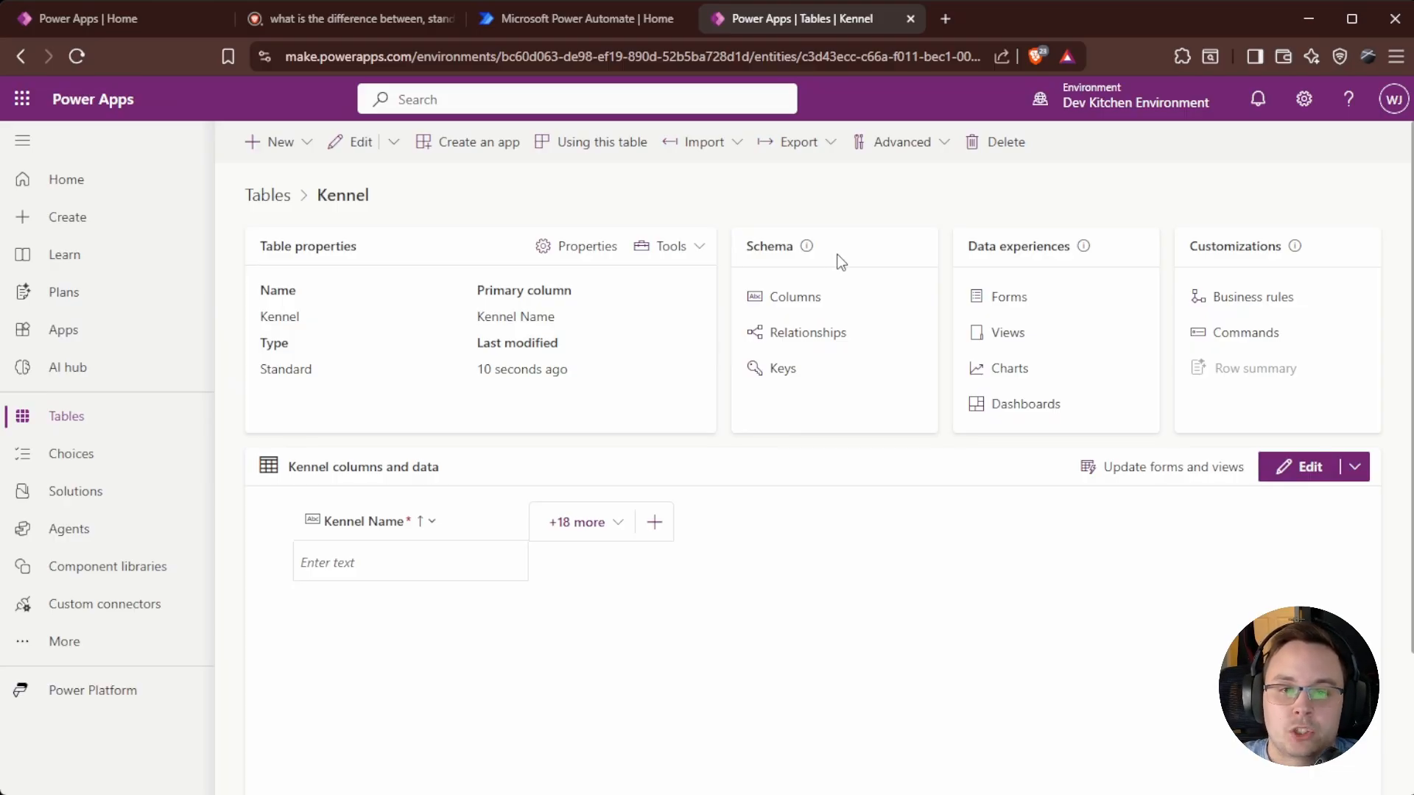
pyautogui.click(796, 297)
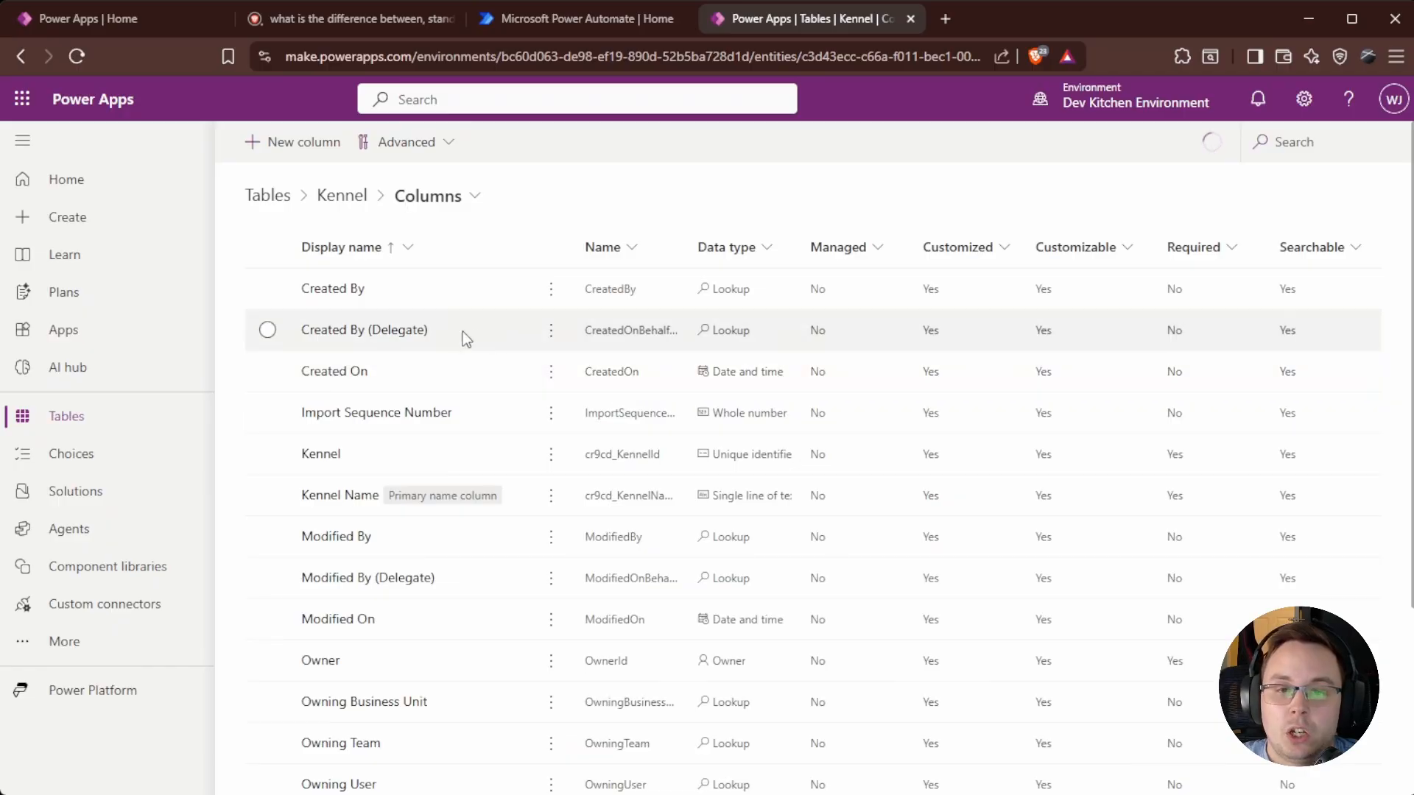
pyautogui.scroll(-4, 399, 373)
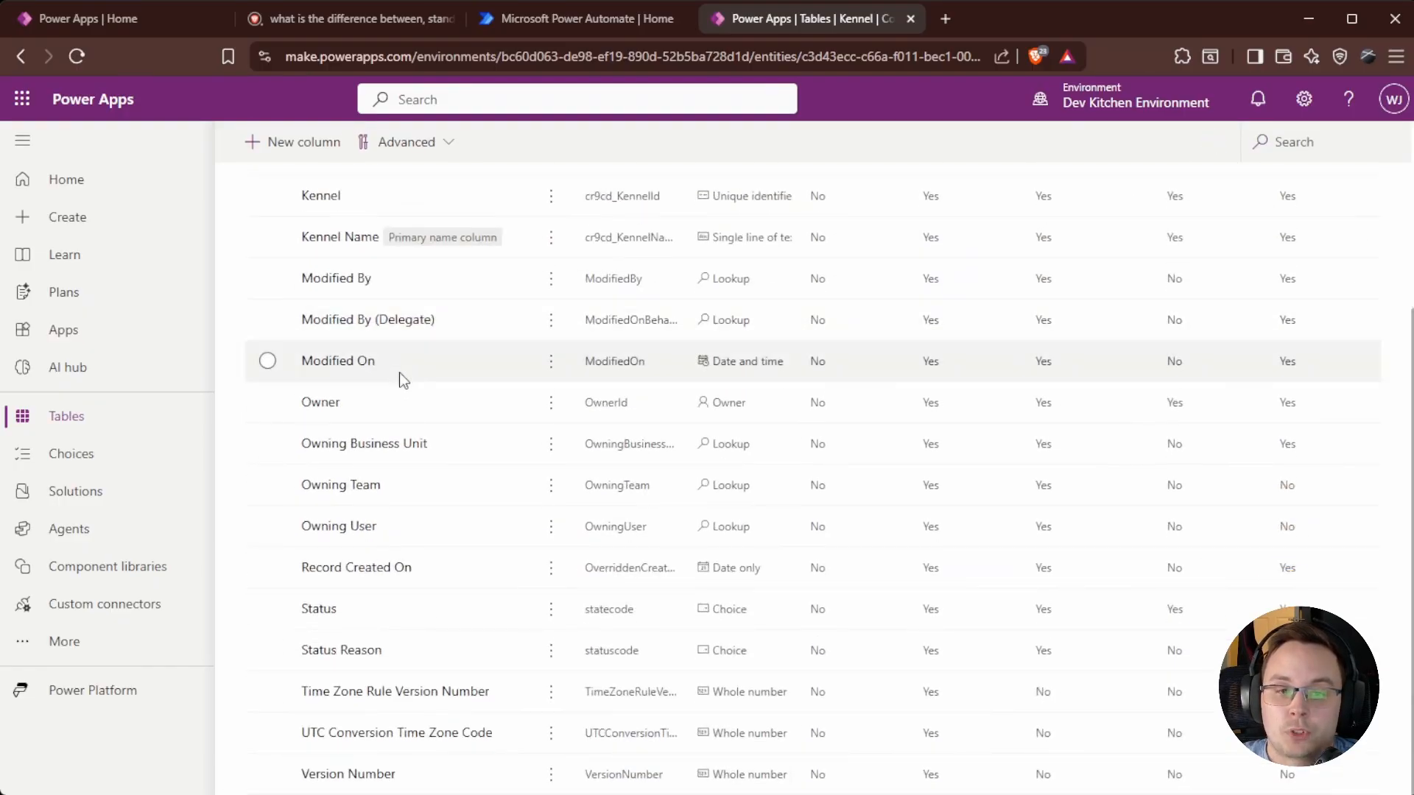
pyautogui.scroll(4, 398, 477)
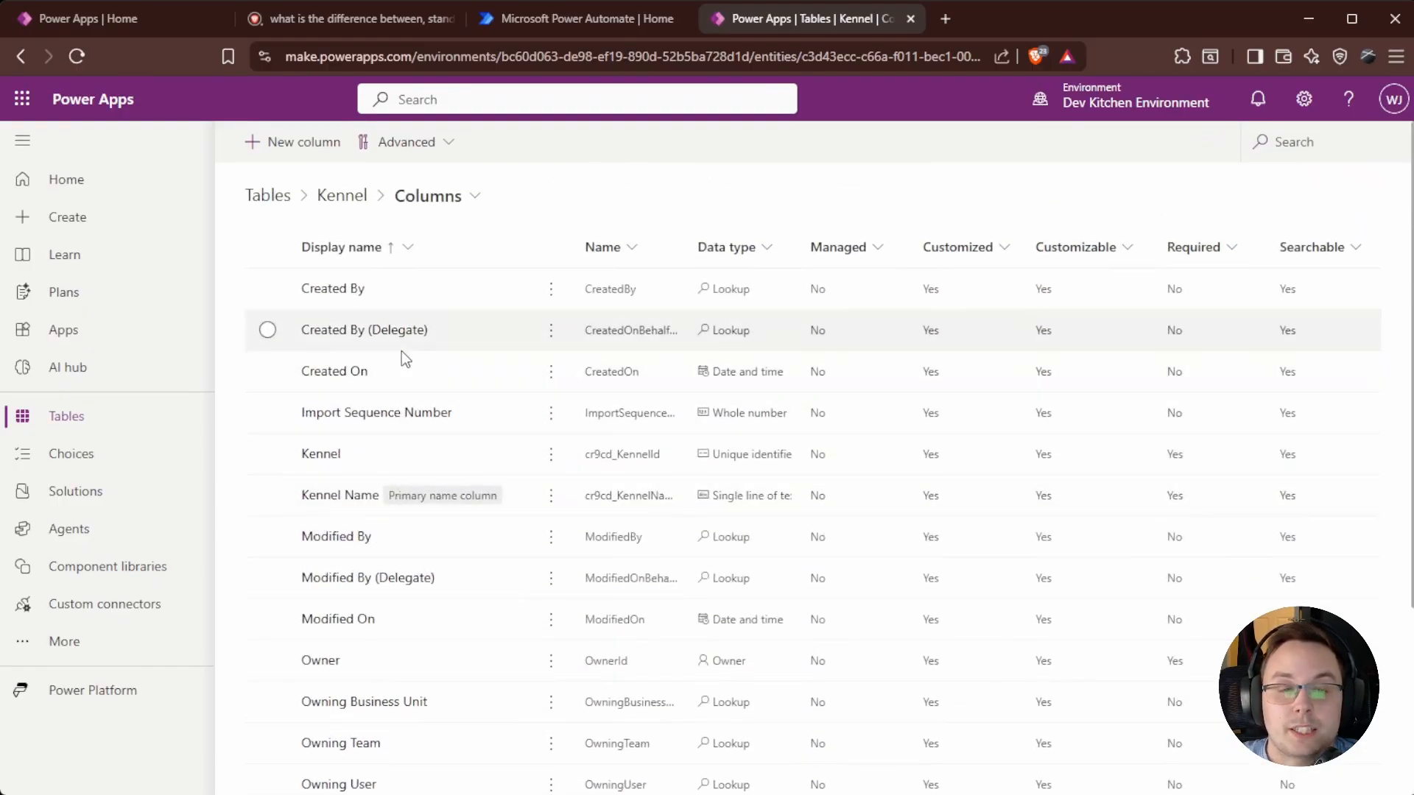
pyautogui.scroll(-1, 368, 416)
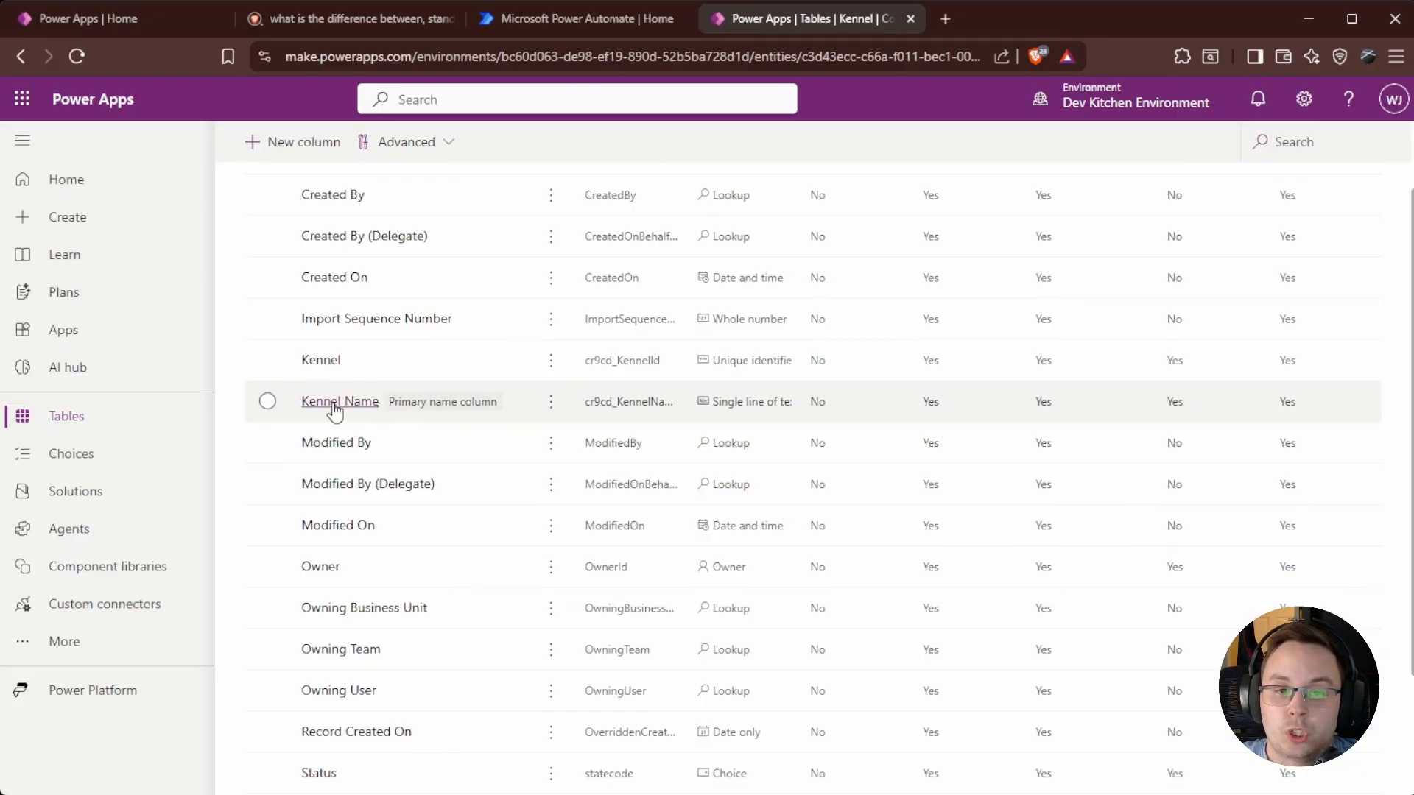
pyautogui.scroll(-2, 445, 471)
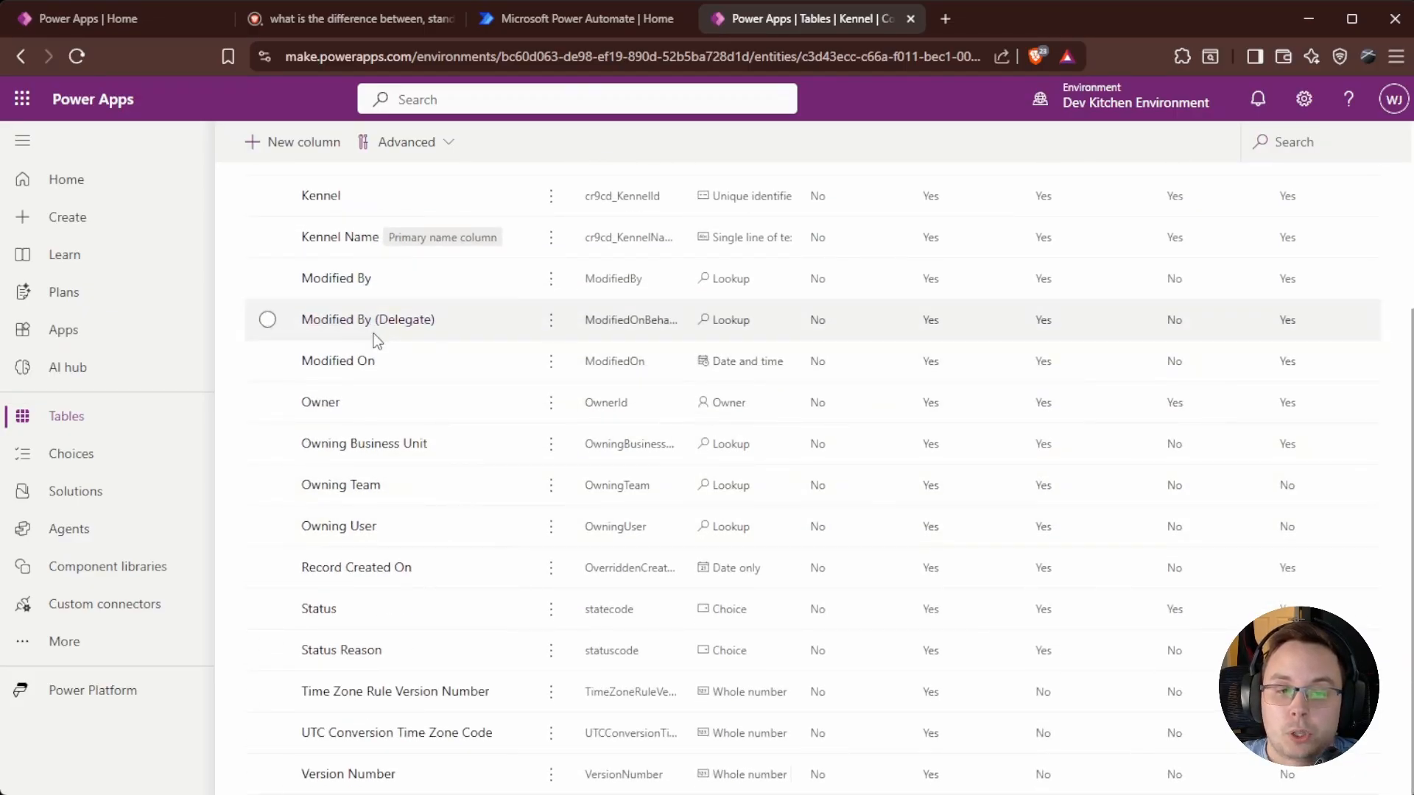
pyautogui.scroll(3, 407, 656)
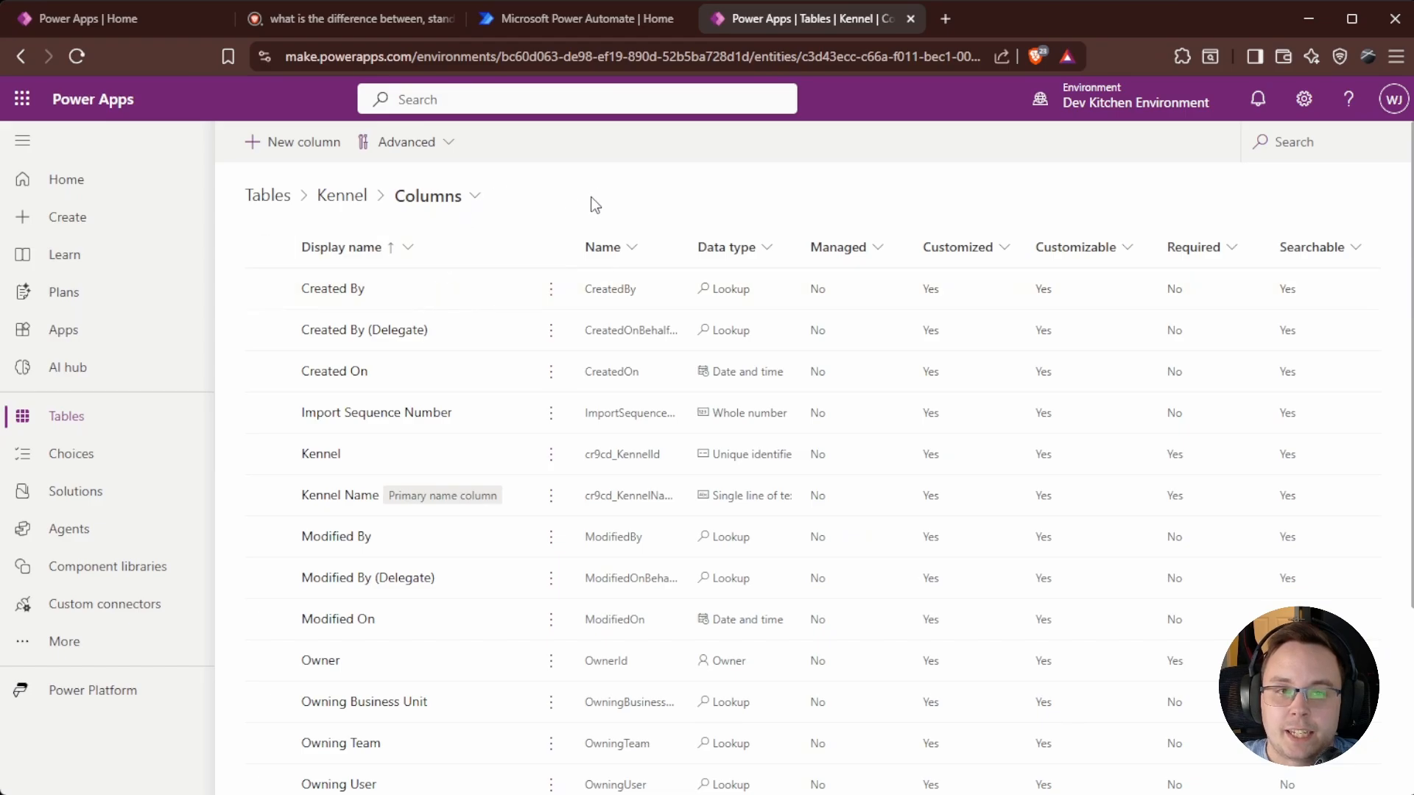
# Add a new column to the Kennel table with display name 'Kennel Access Date'.
pyautogui.click(307, 148)
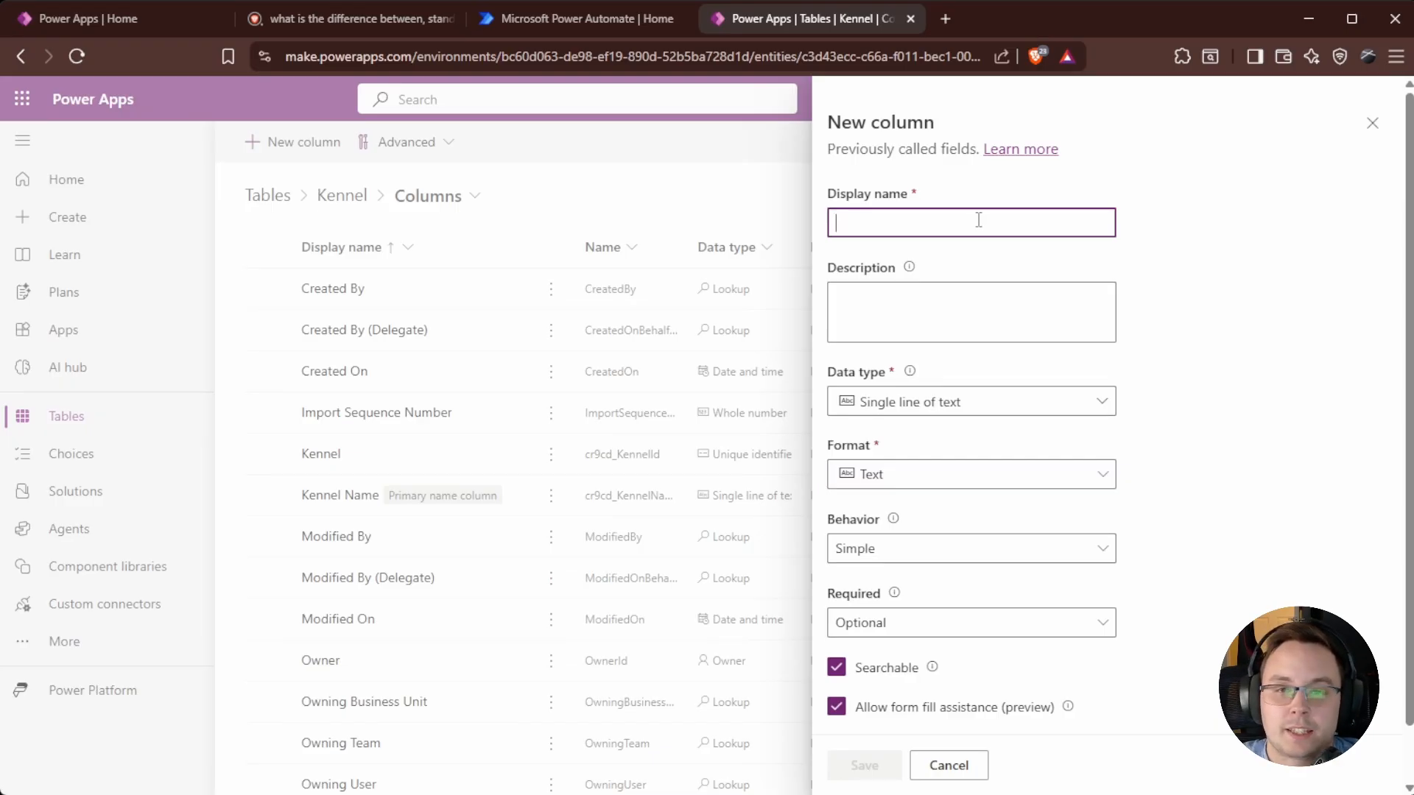
pyautogui.write('Kennel A')
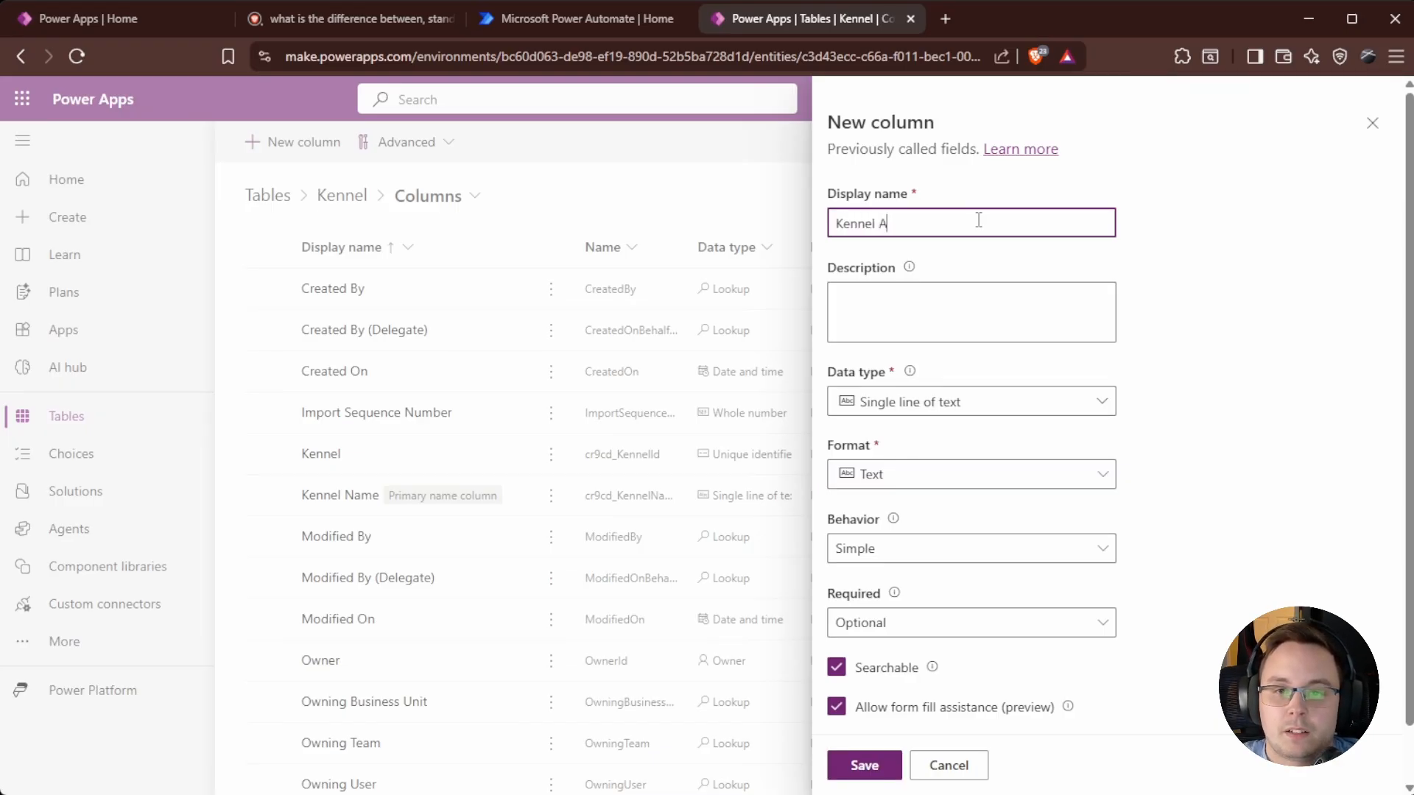
pyautogui.write('ccess Date')
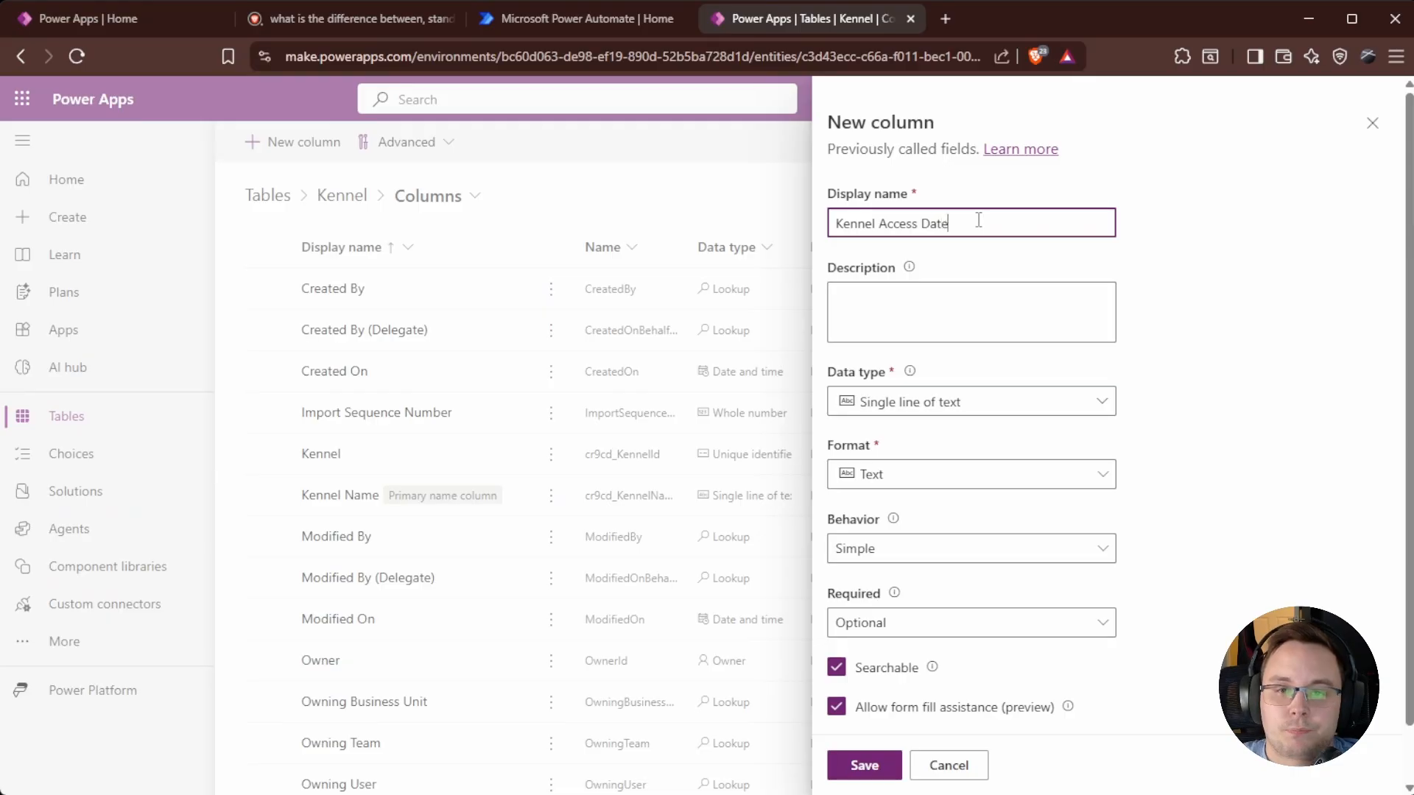
pyautogui.click(1252, 377)
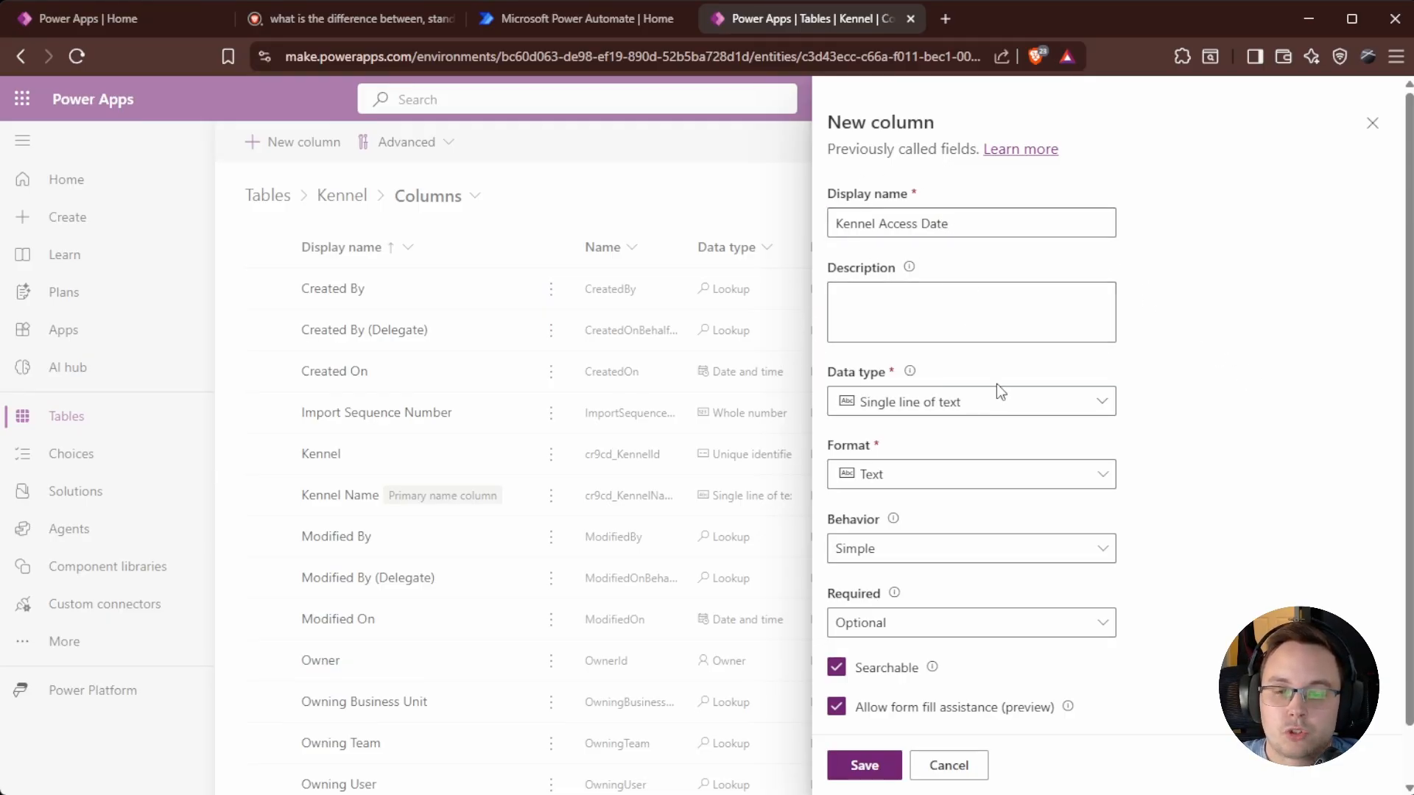
pyautogui.click(1014, 407)
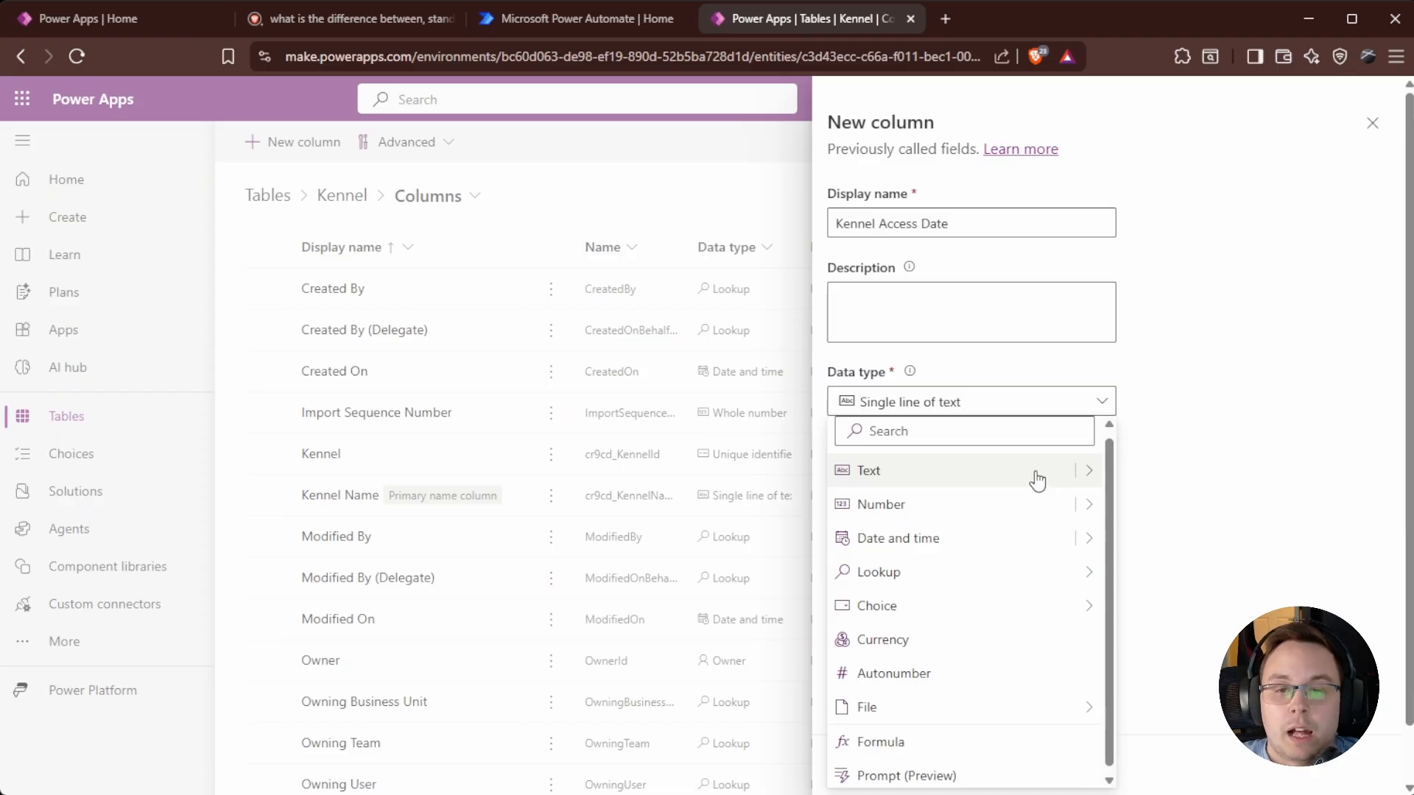
# Set the Kennel Access Date data type to Date and time with Date only format.
pyautogui.click(1086, 474)
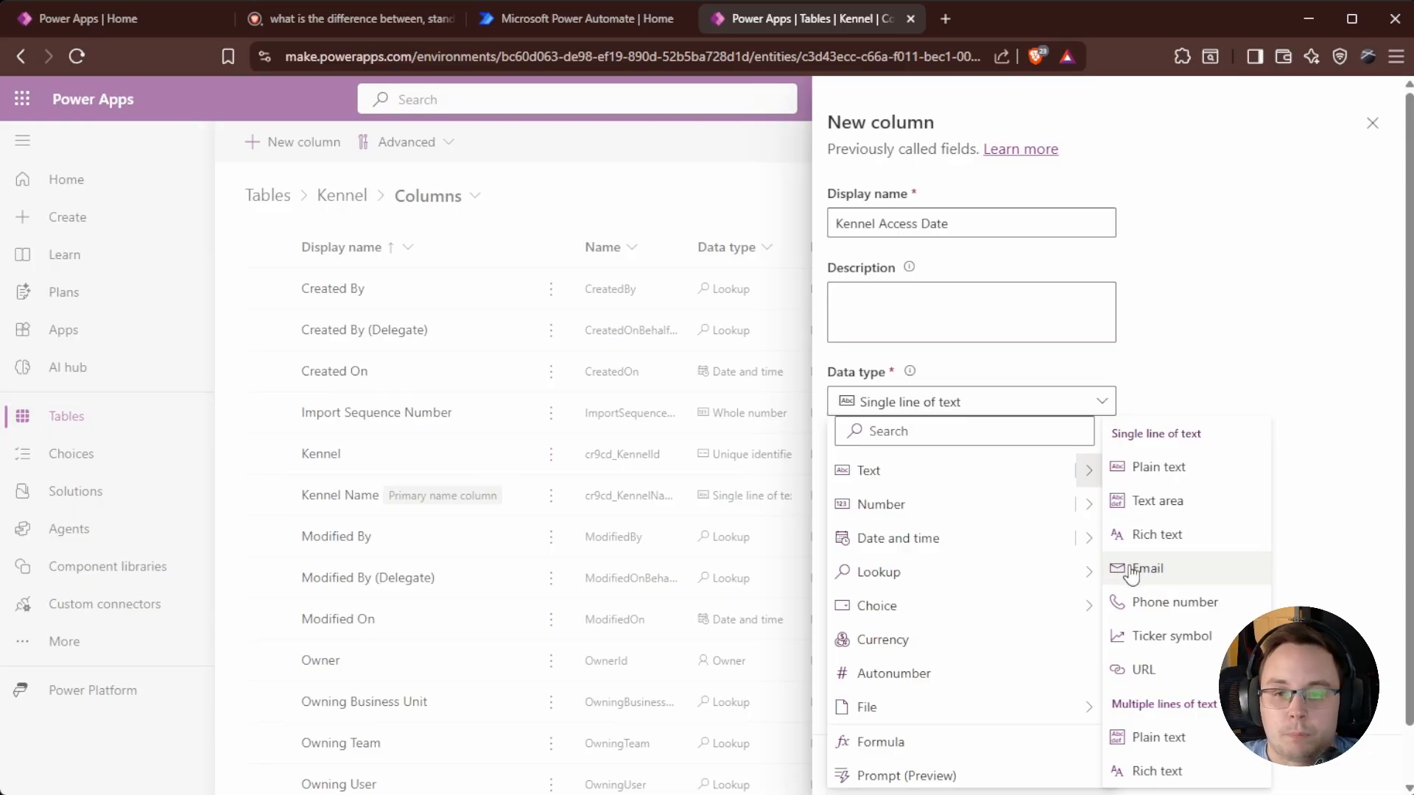
pyautogui.moveTo(1090, 508)
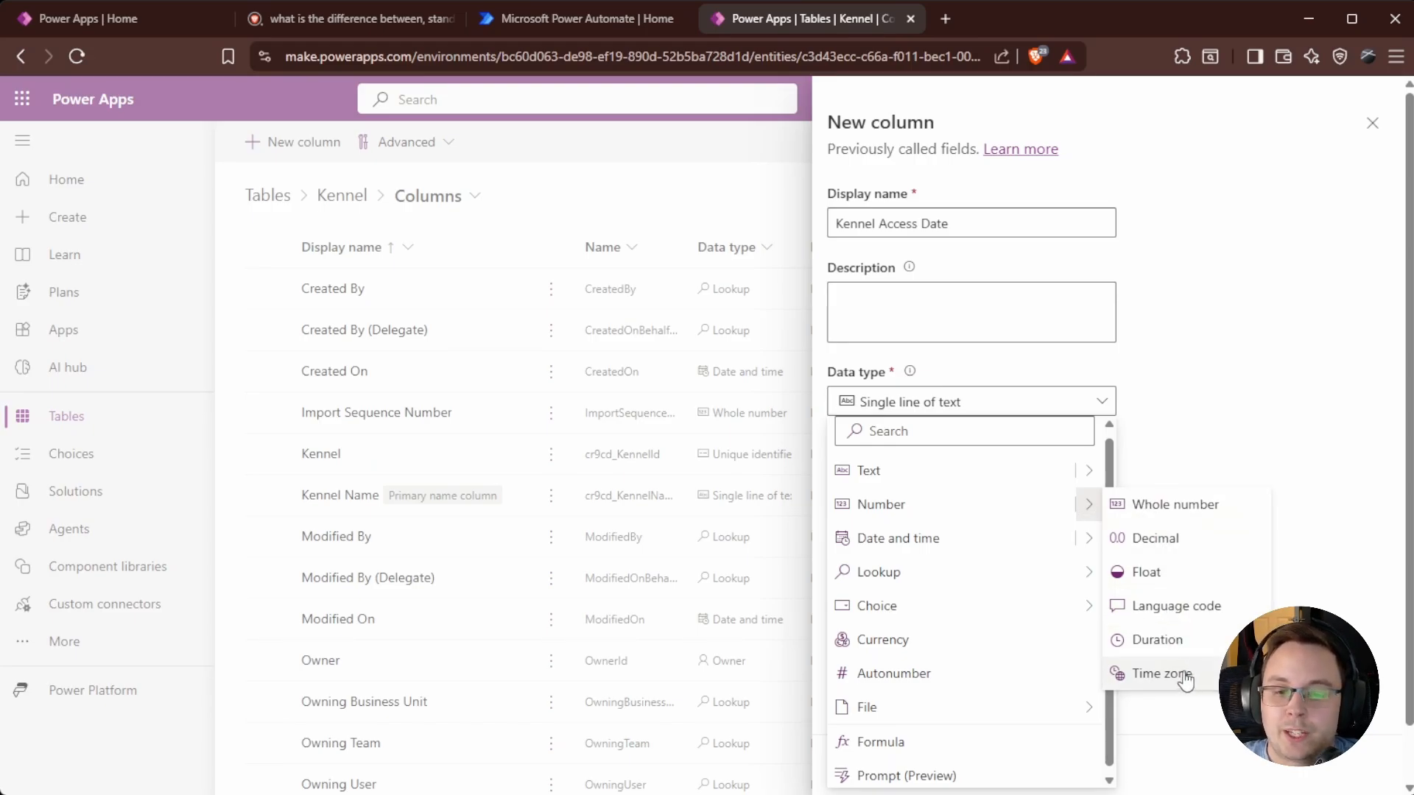
pyautogui.click(1089, 538)
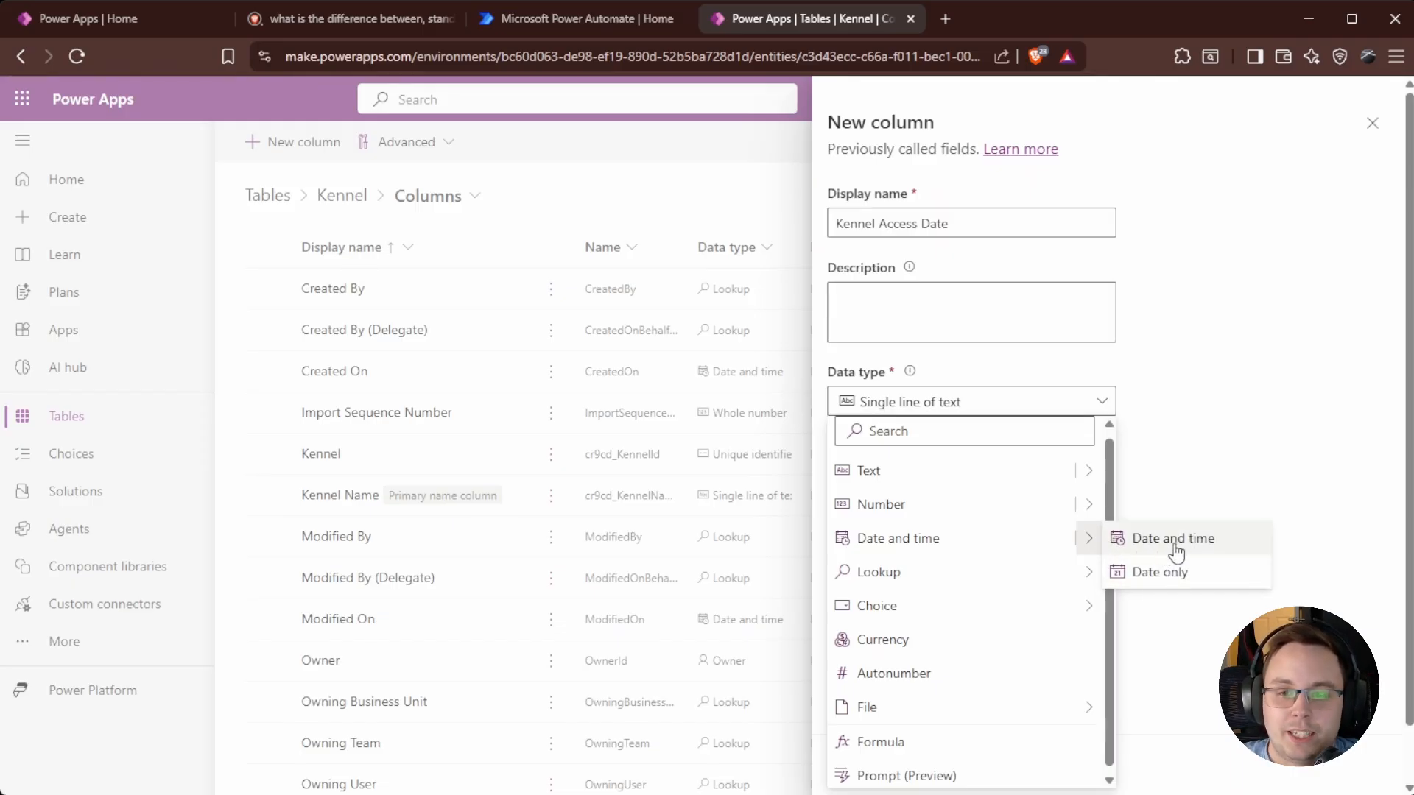
pyautogui.click(1179, 578)
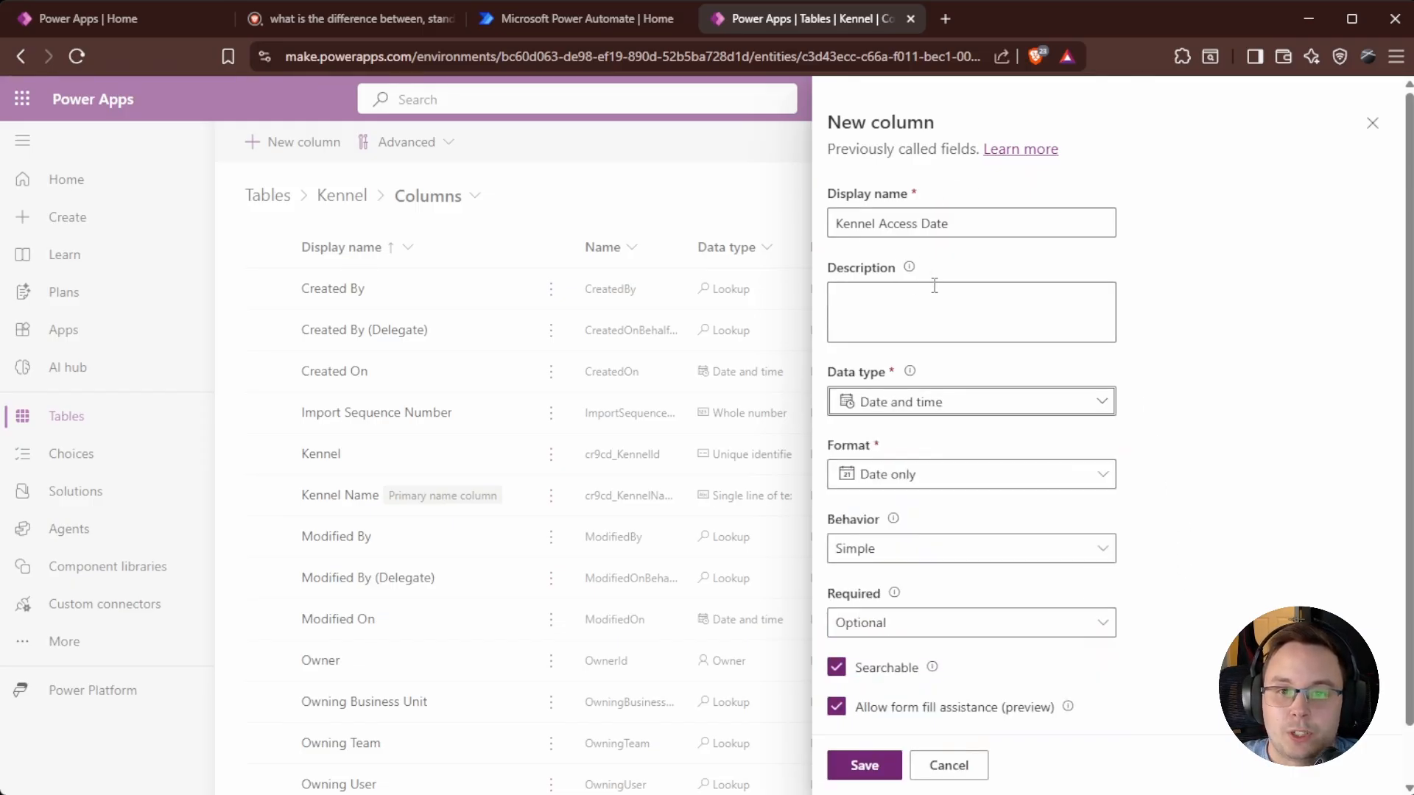
pyautogui.click(1100, 406)
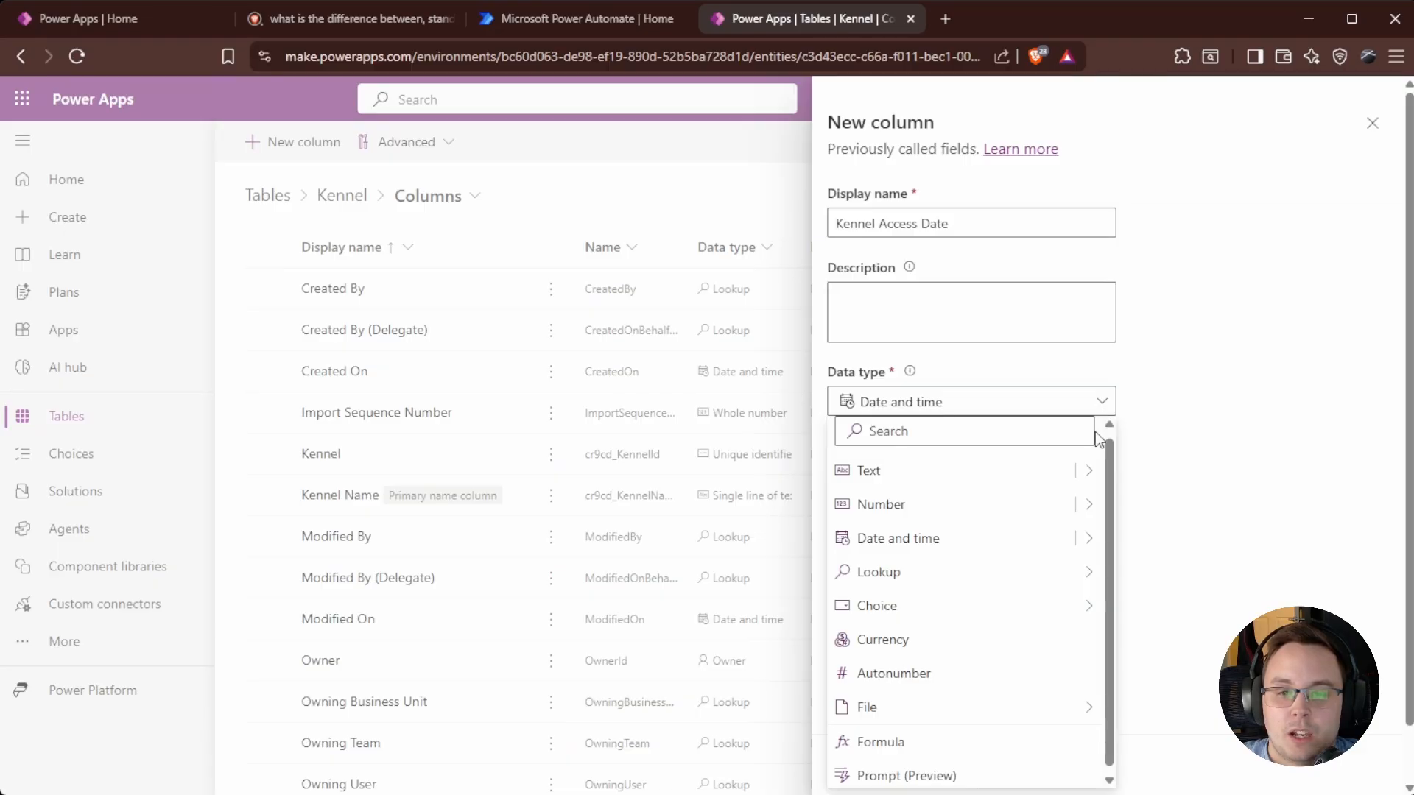
pyautogui.moveTo(1091, 587)
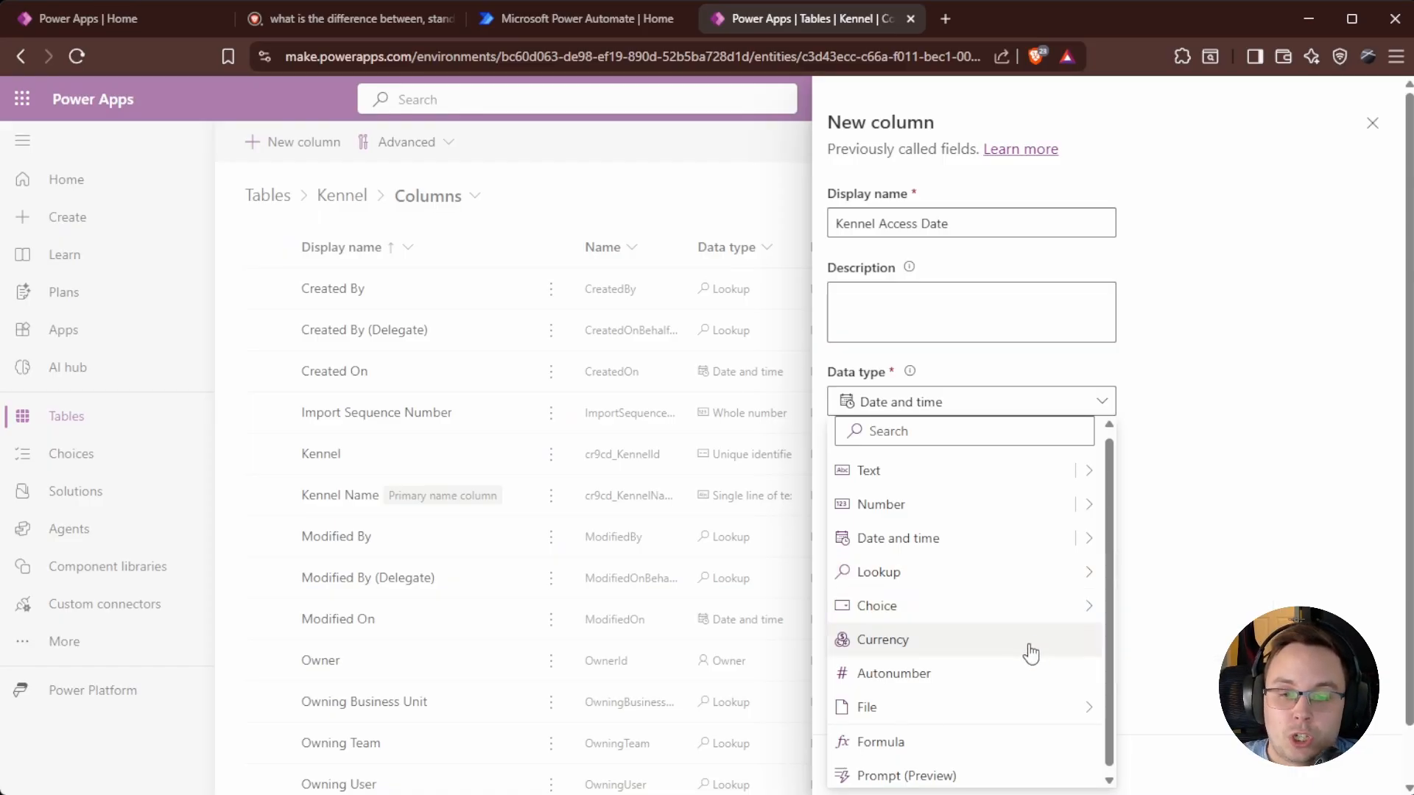
pyautogui.moveTo(1069, 713)
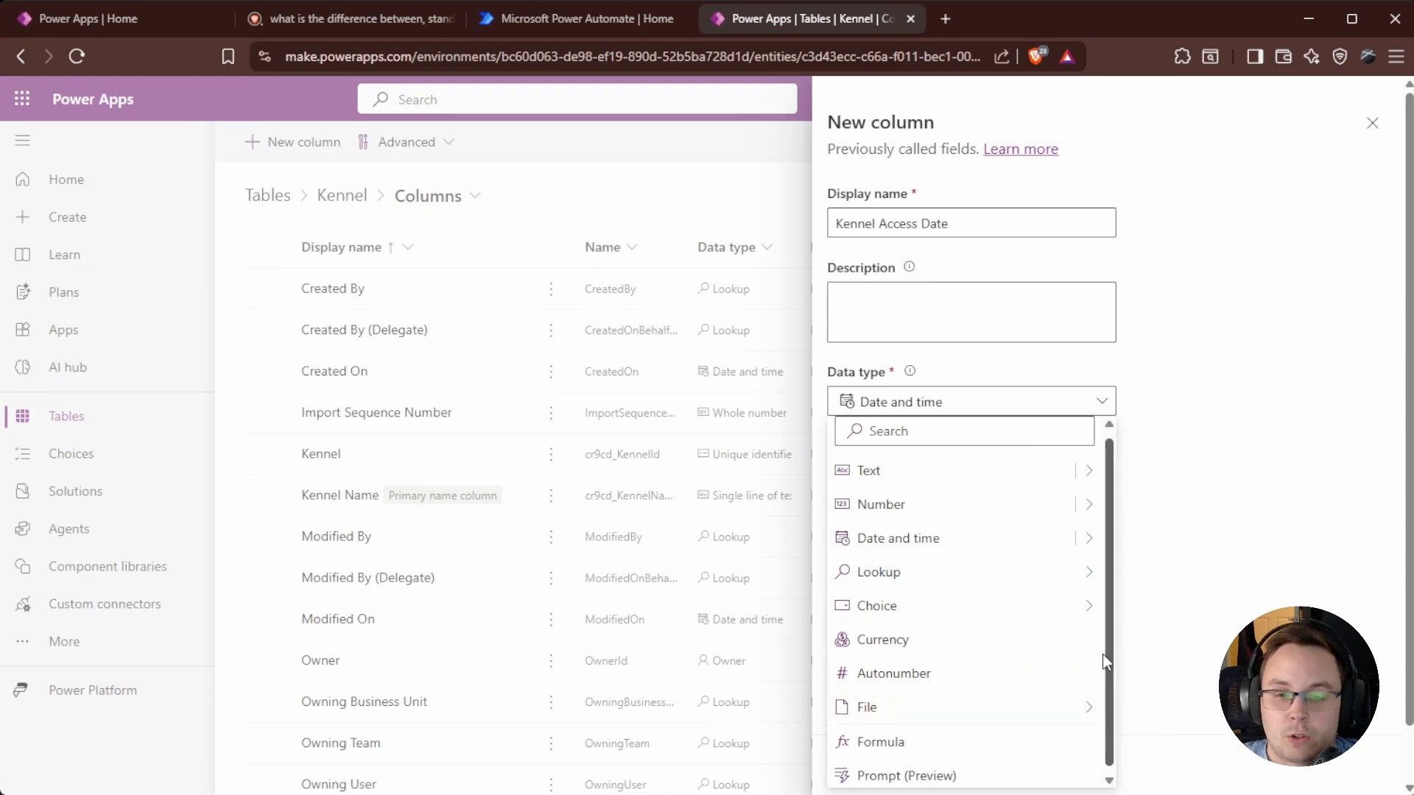
pyautogui.scroll(-1, 1111, 667)
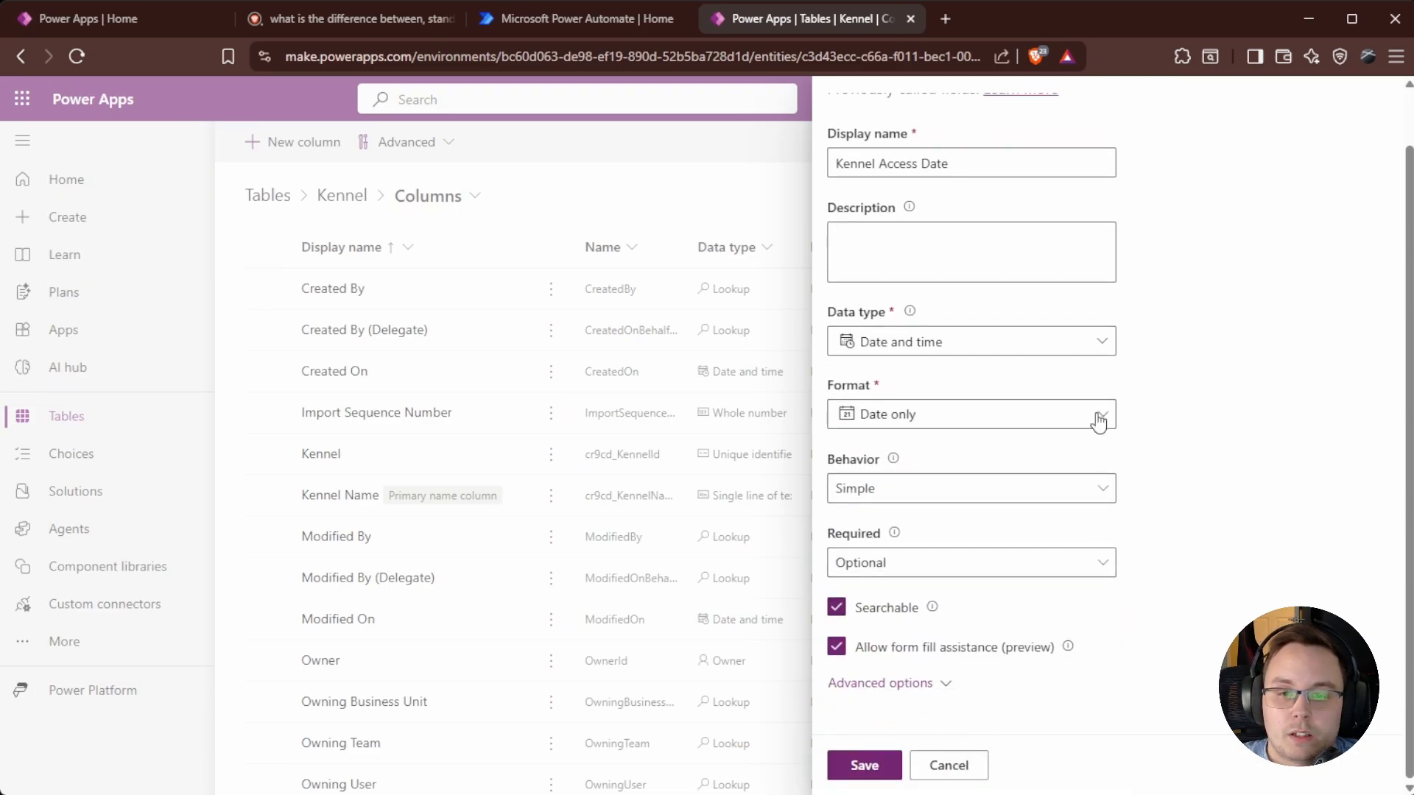
pyautogui.click(1090, 343)
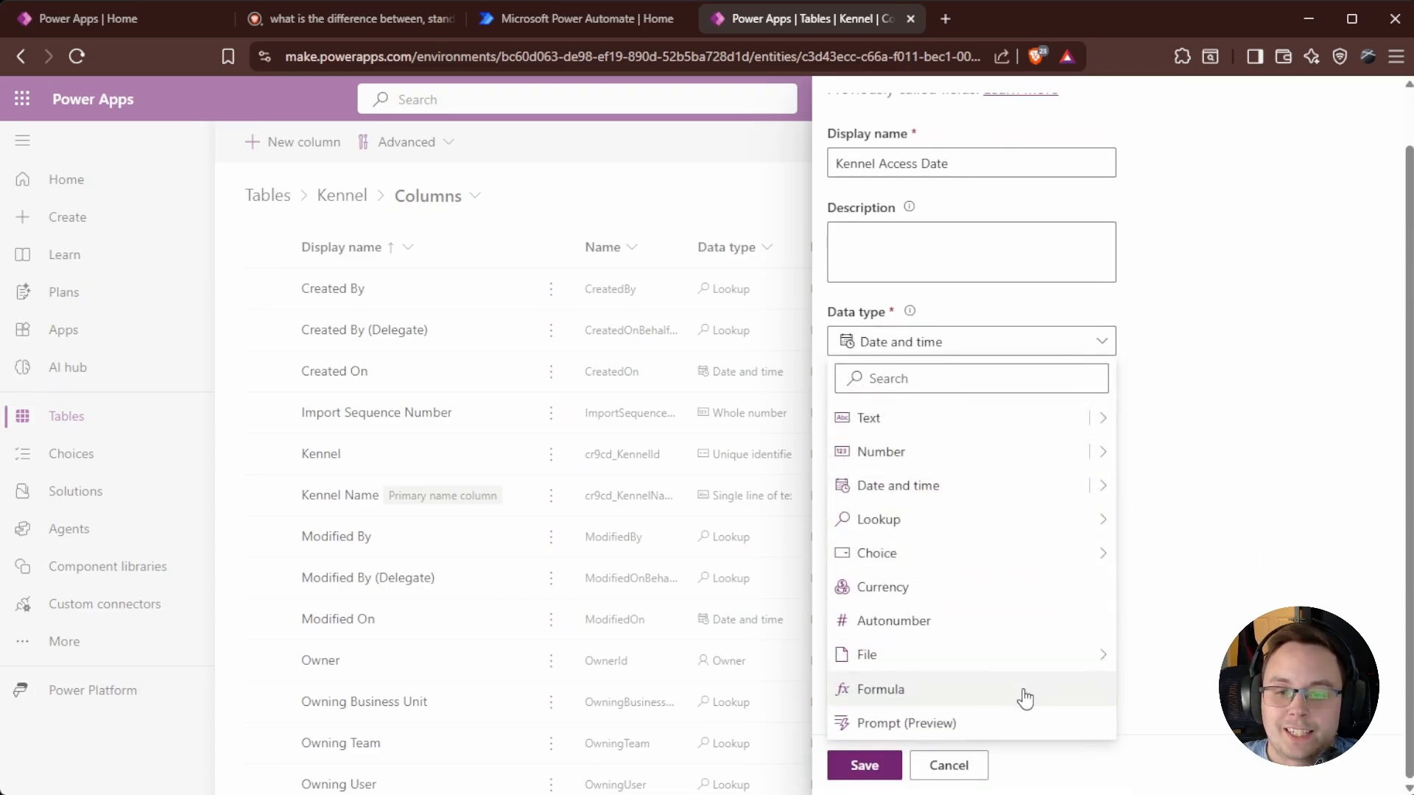
# Try the Prompt (Preview) data type, then close the prompt builder without saving.
pyautogui.click(949, 725)
pyautogui.click(1159, 666)
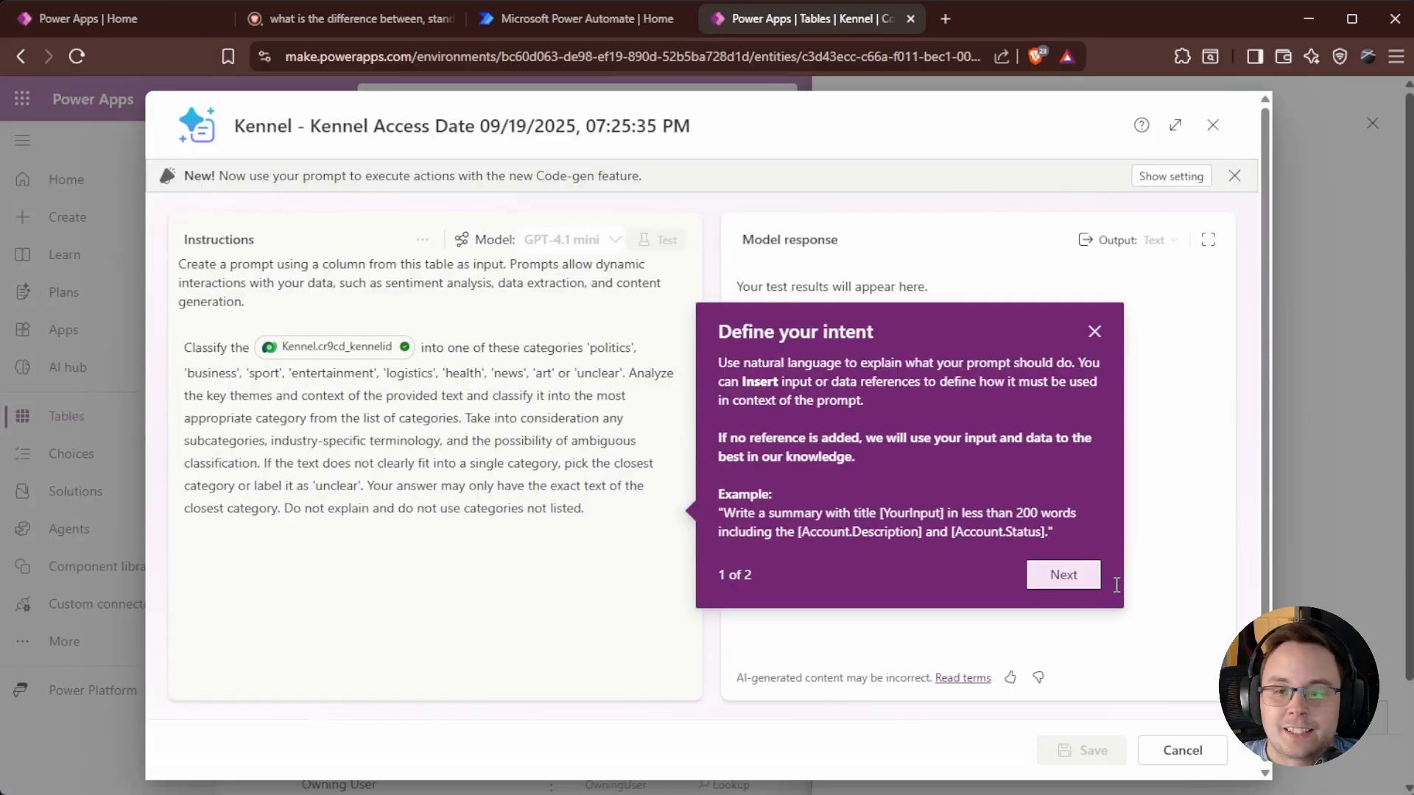
pyautogui.click(1064, 575)
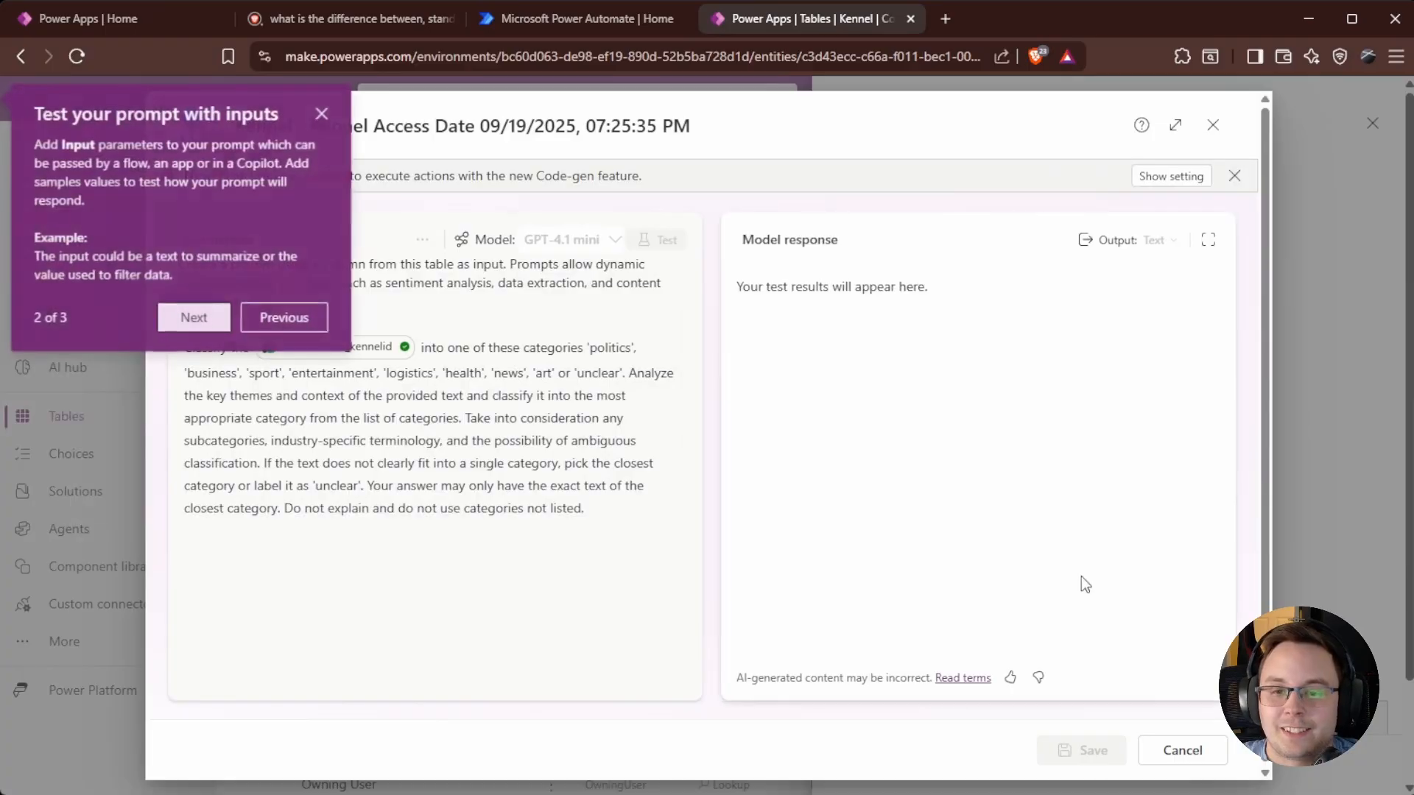
pyautogui.click(196, 319)
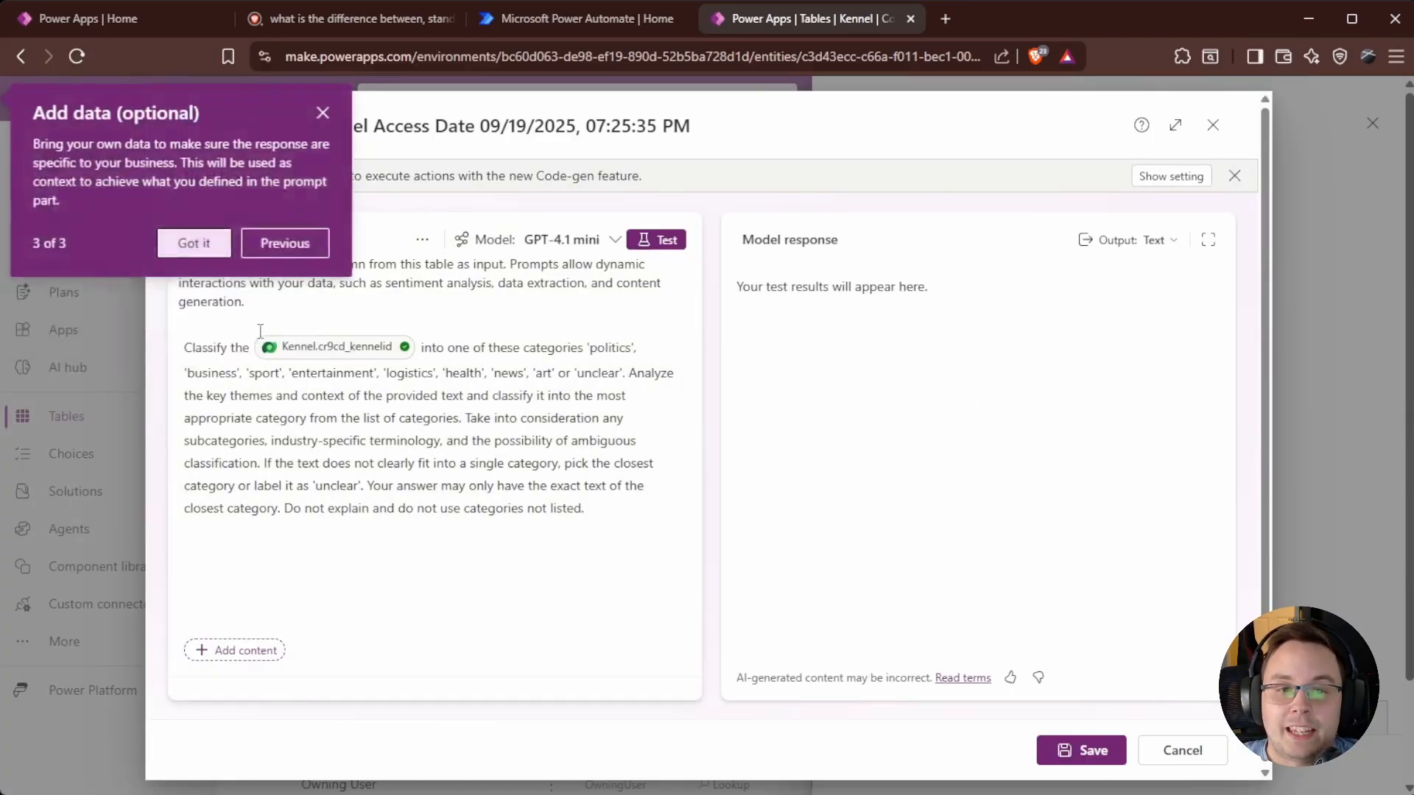
pyautogui.click(200, 245)
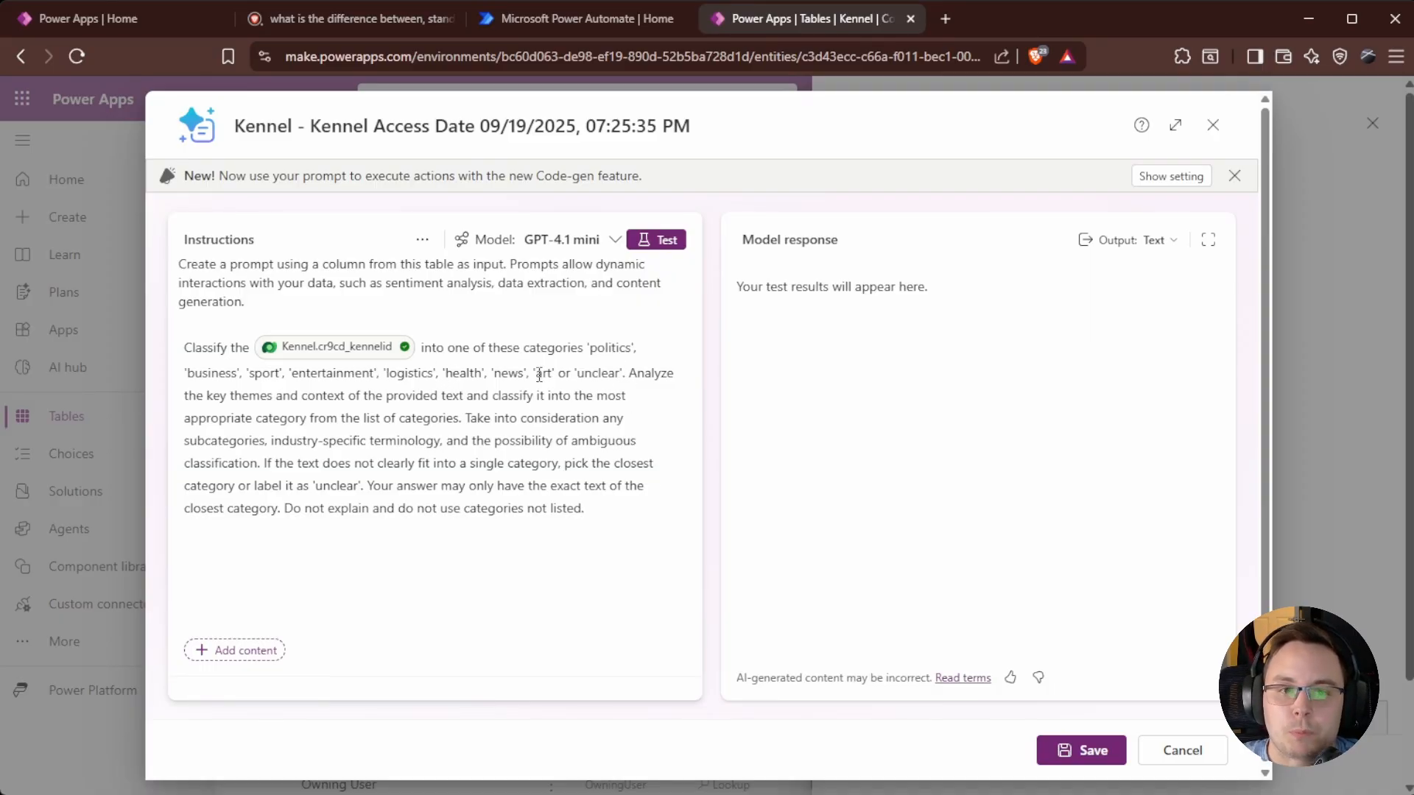
pyautogui.click(1213, 125)
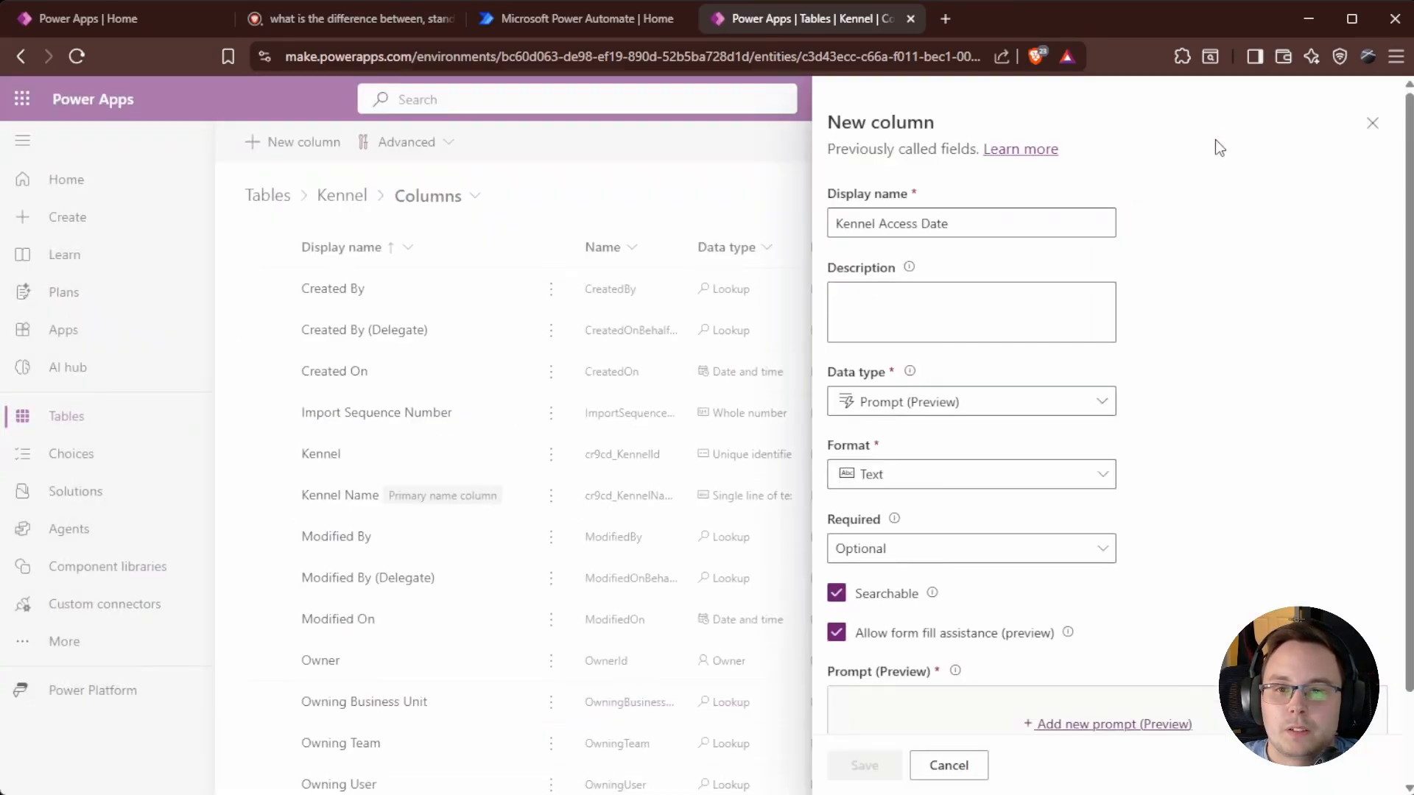
# Briefly switch to Formula, then return the column to Date and time, Date only.
pyautogui.click(1090, 405)
pyautogui.click(921, 743)
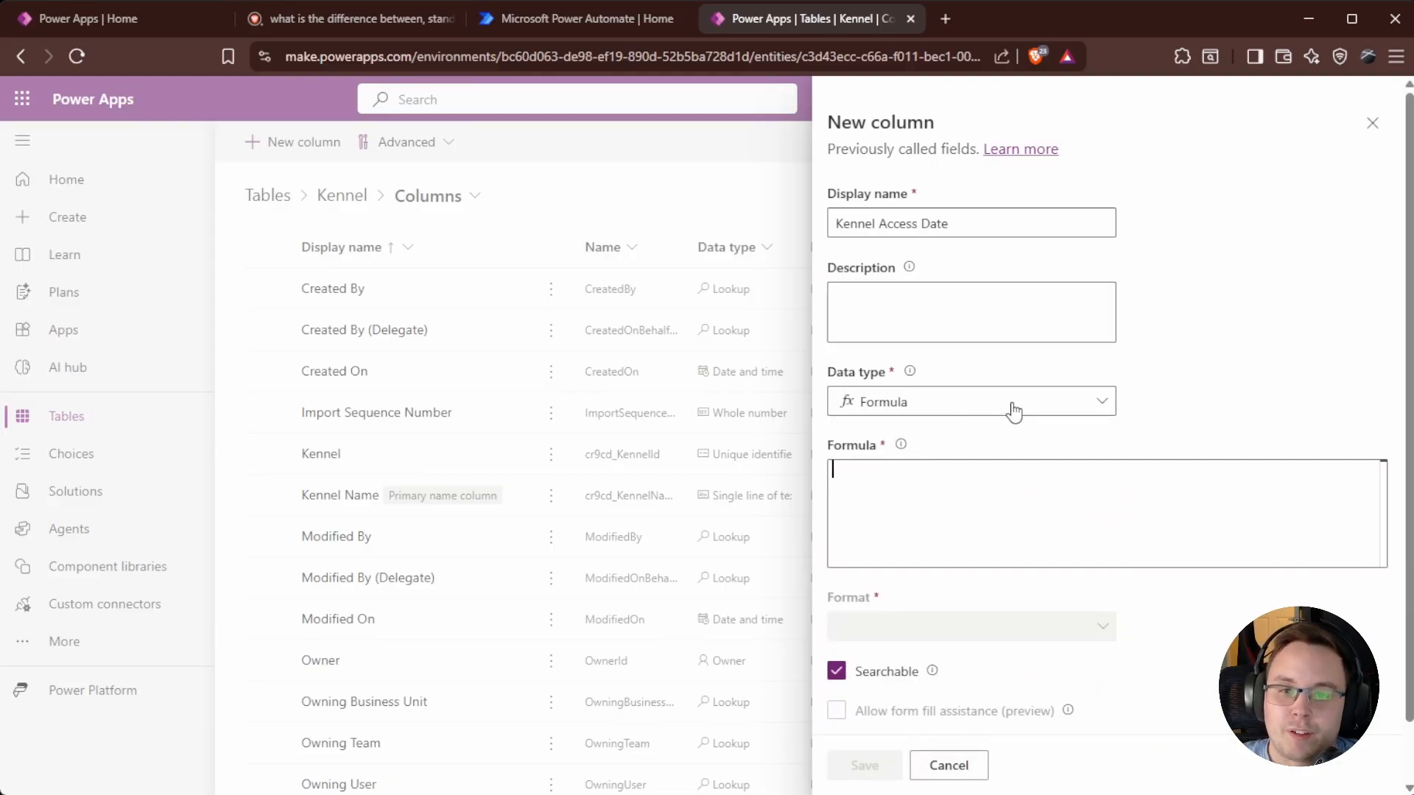
pyautogui.click(1080, 413)
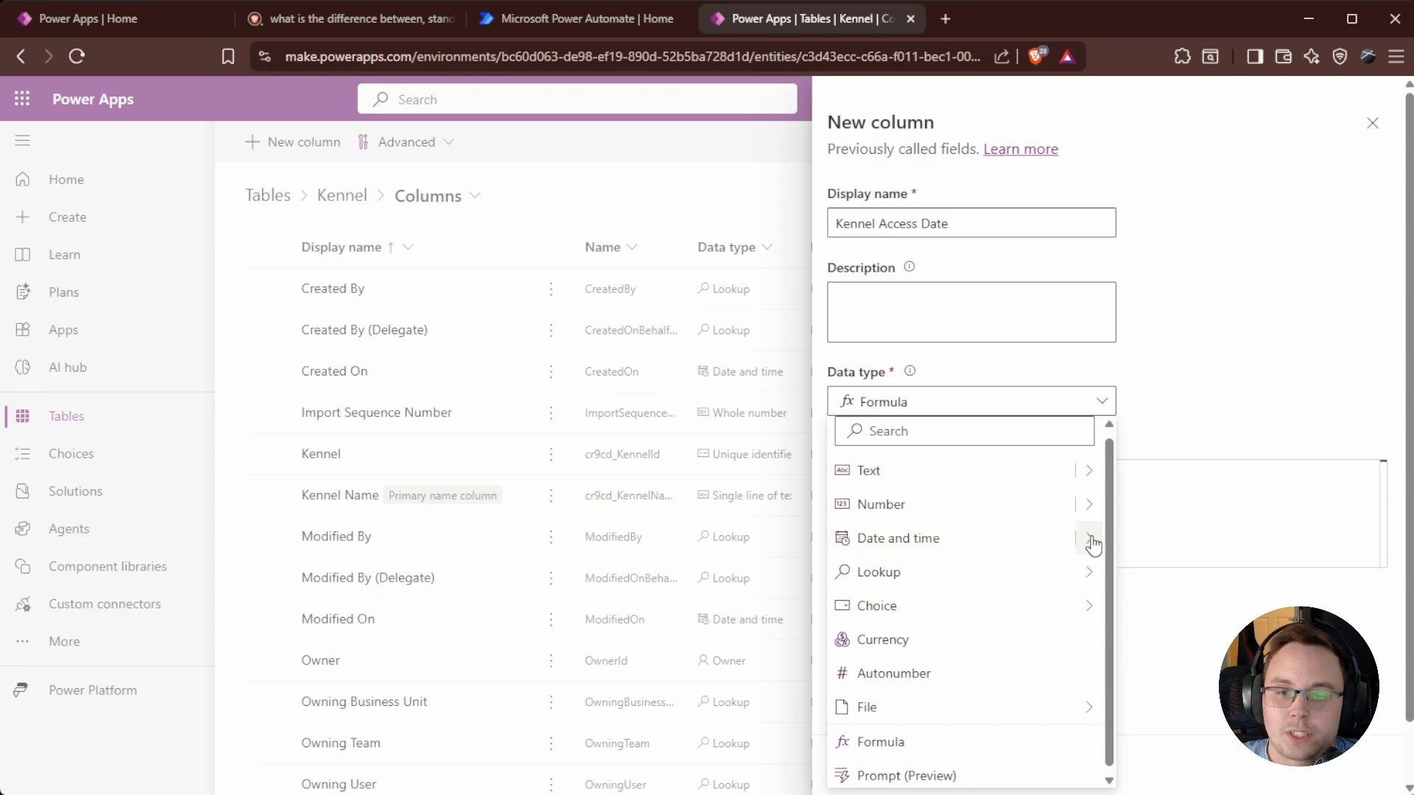
pyautogui.moveTo(1089, 541)
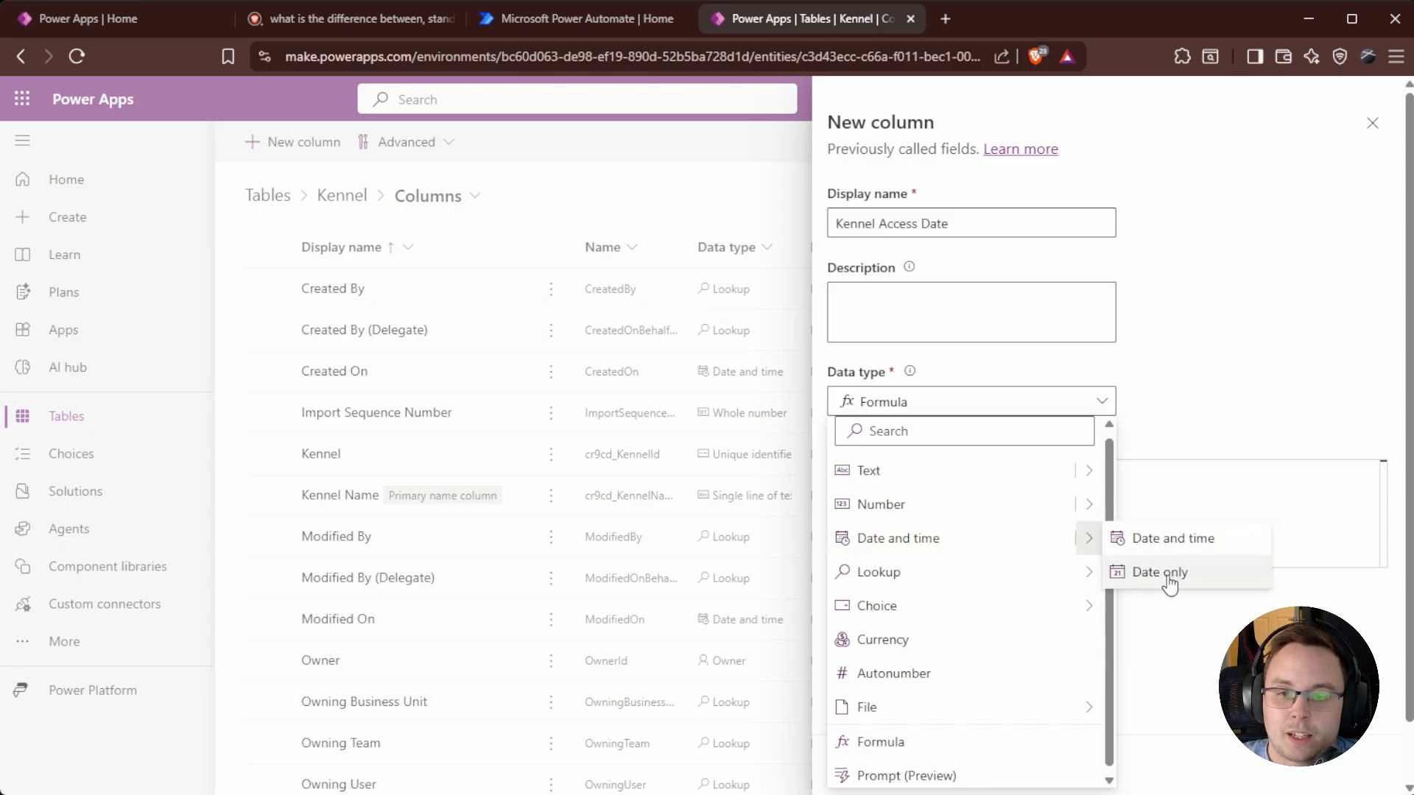
pyautogui.click(1168, 574)
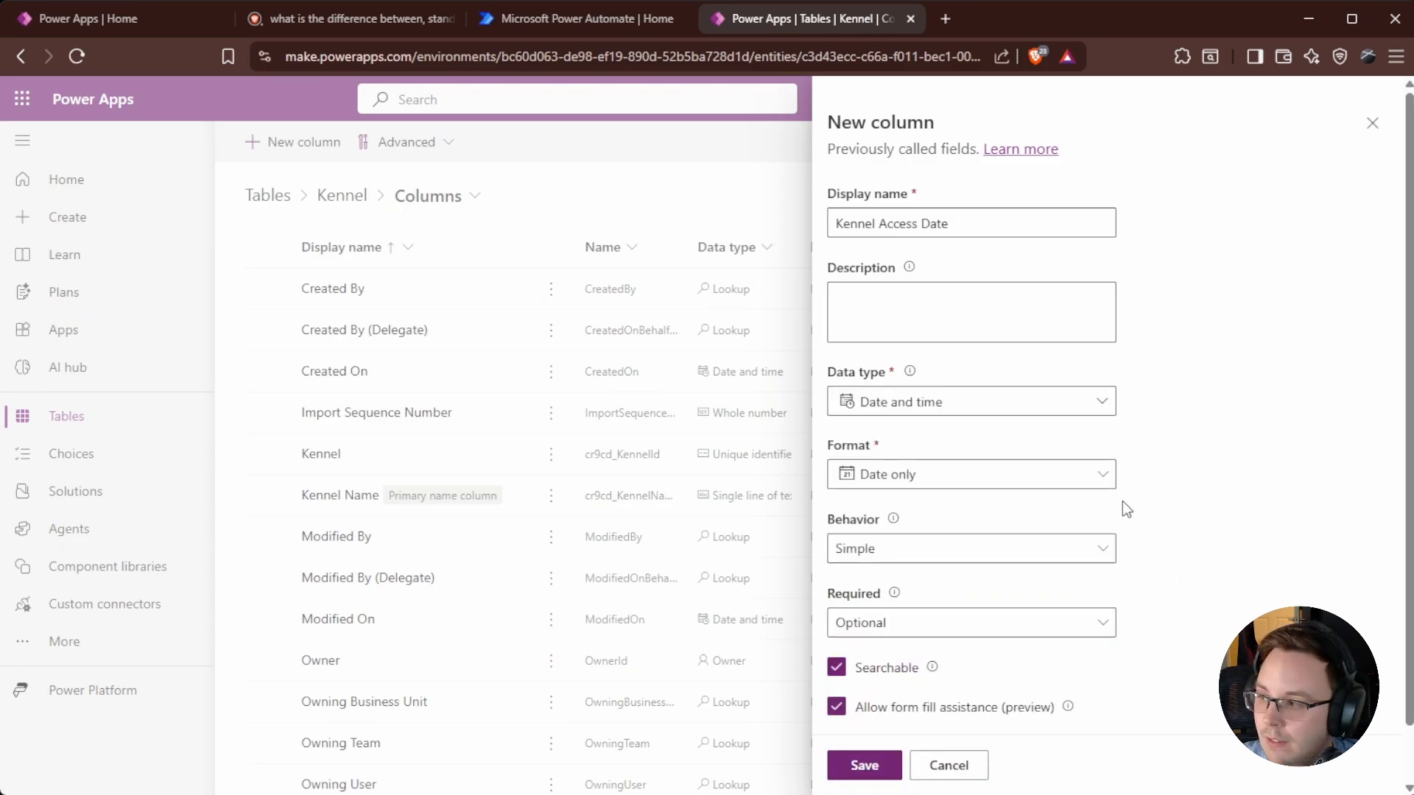
pyautogui.scroll(-1, 1105, 508)
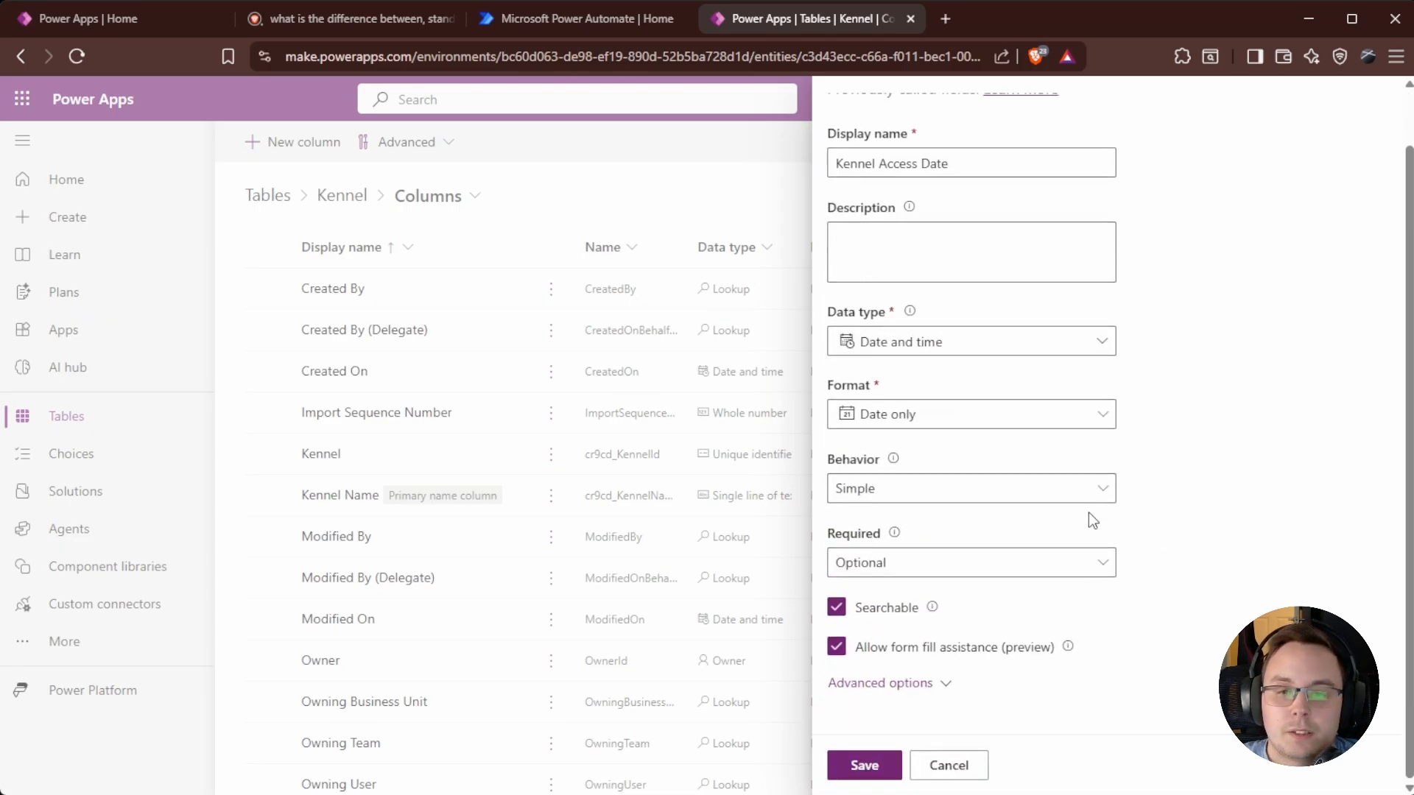
# Try the Calculated and Rollup behaviors, settling the column's behavior on Simple.
pyautogui.click(931, 491)
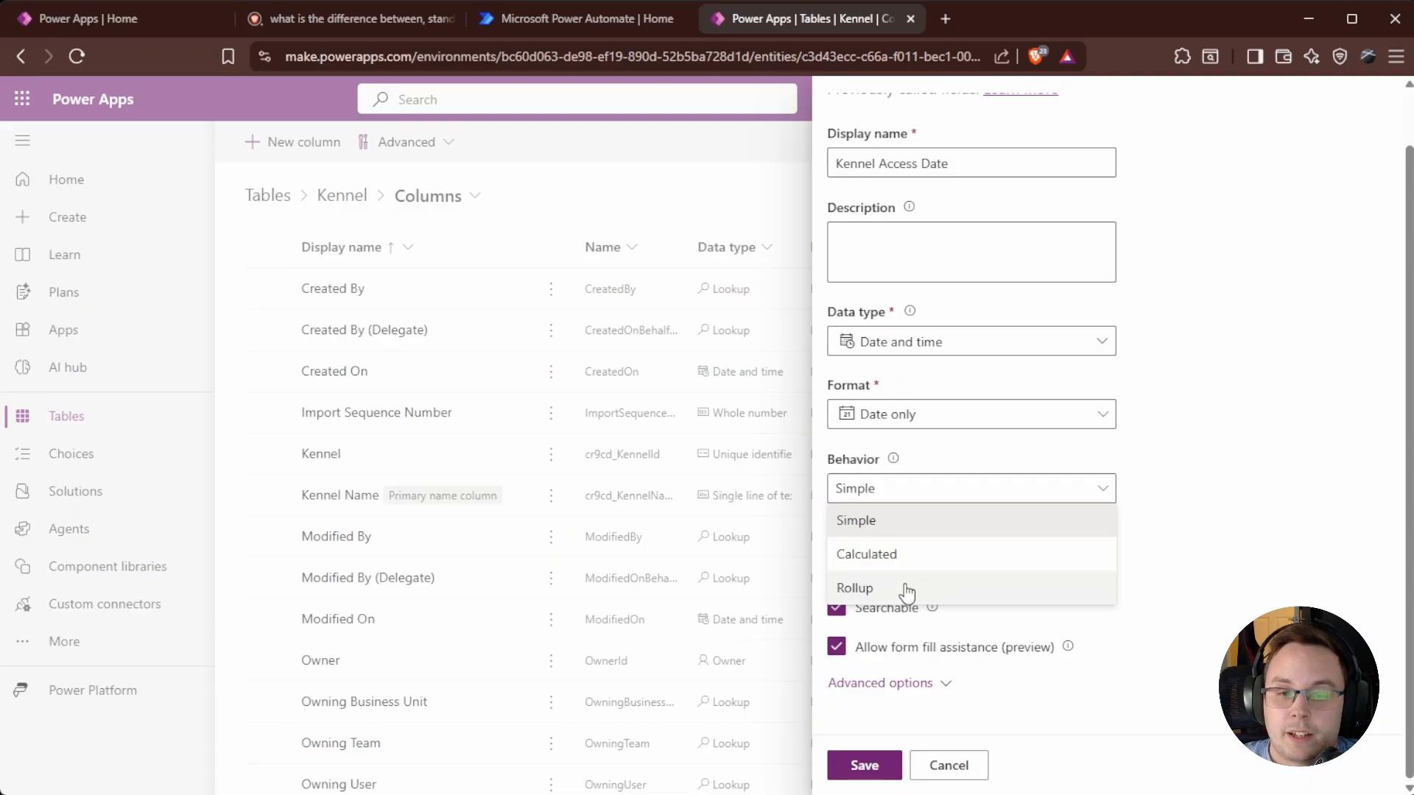
pyautogui.click(893, 563)
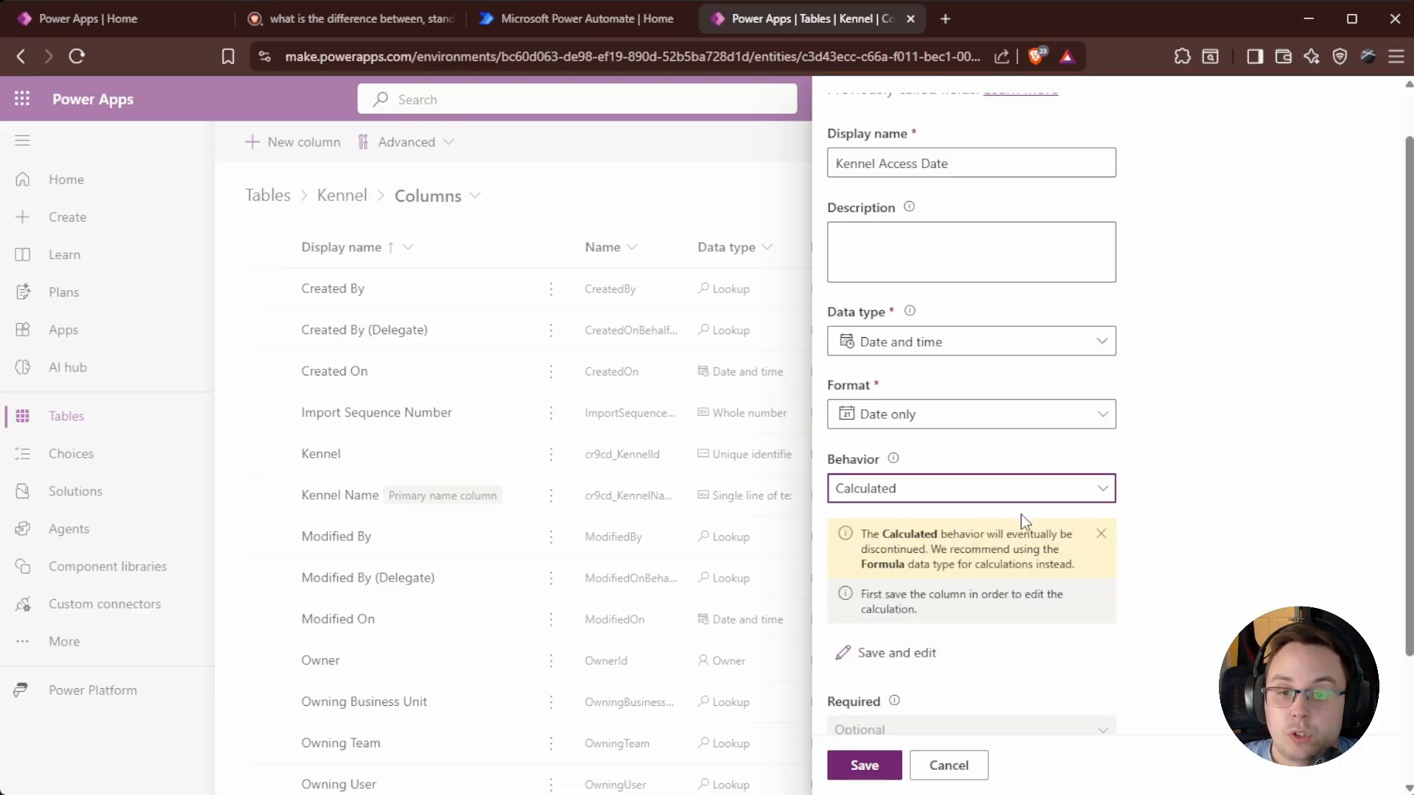
pyautogui.click(1049, 346)
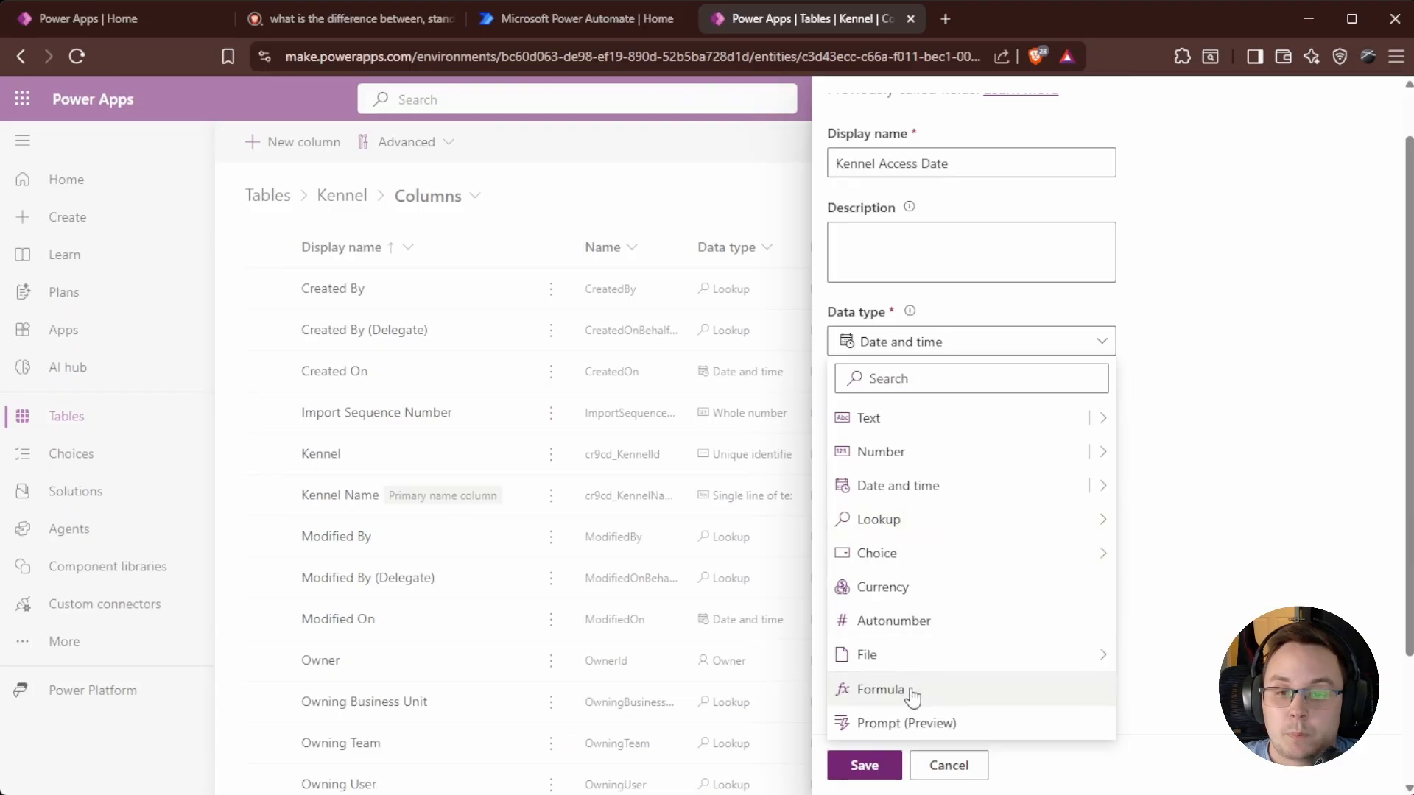
pyautogui.click(1150, 555)
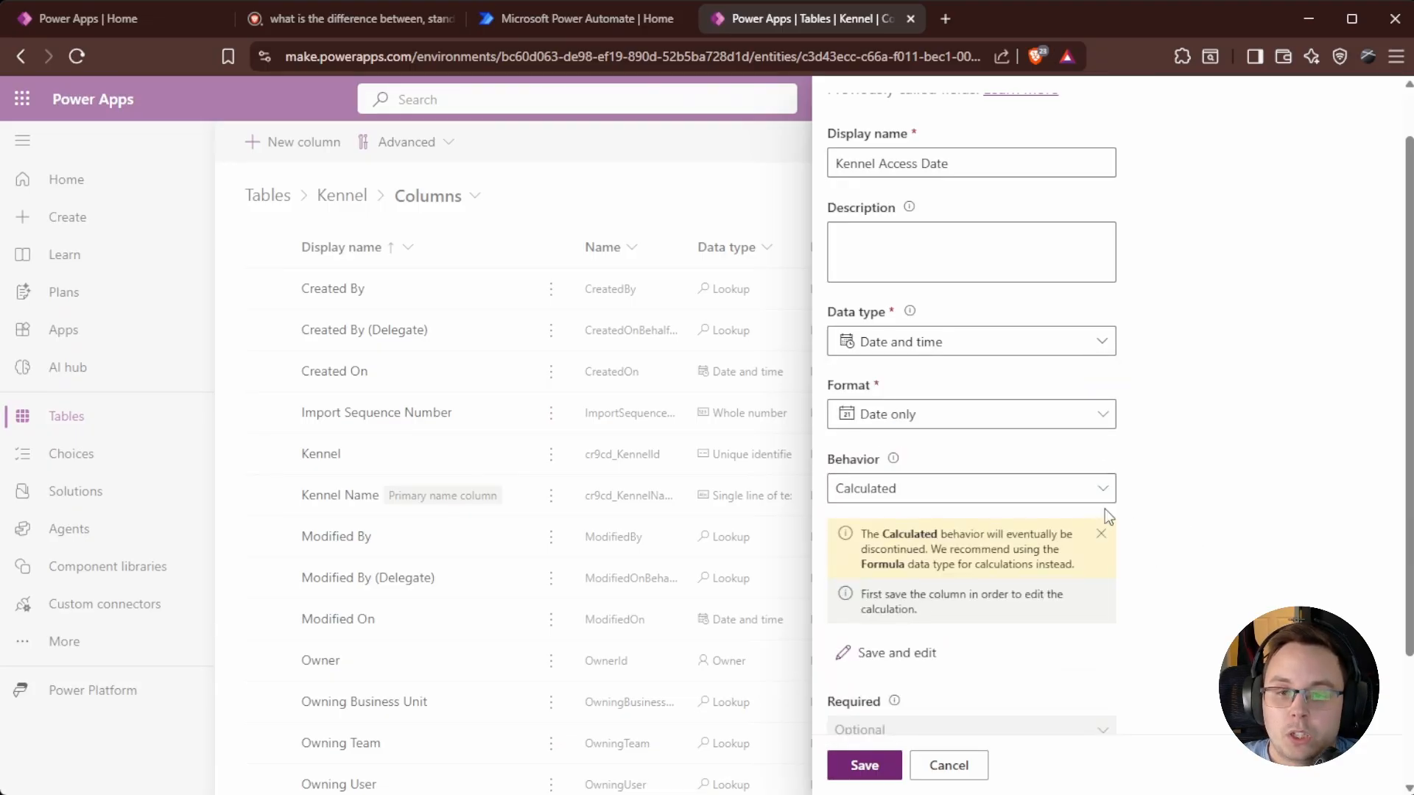
pyautogui.click(1055, 495)
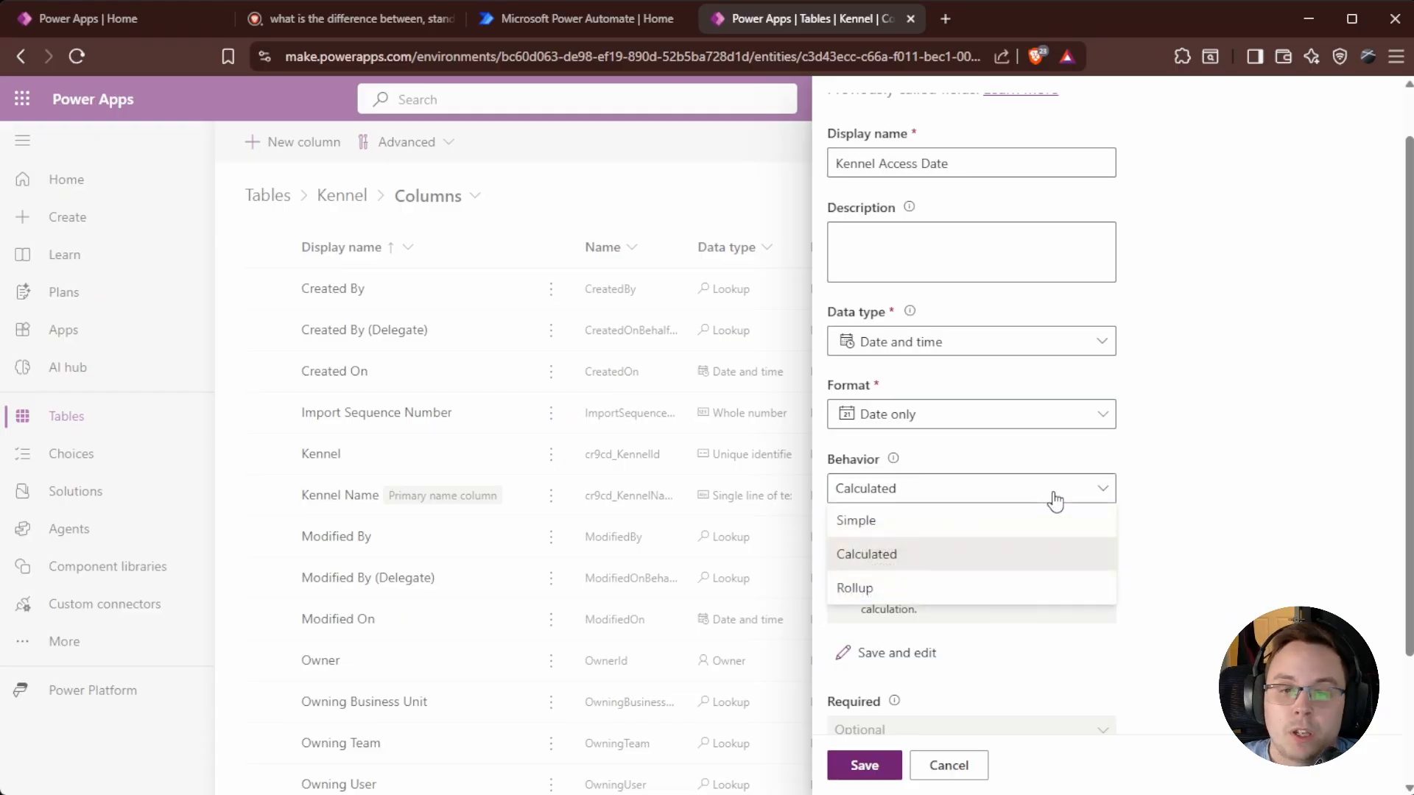
pyautogui.click(880, 529)
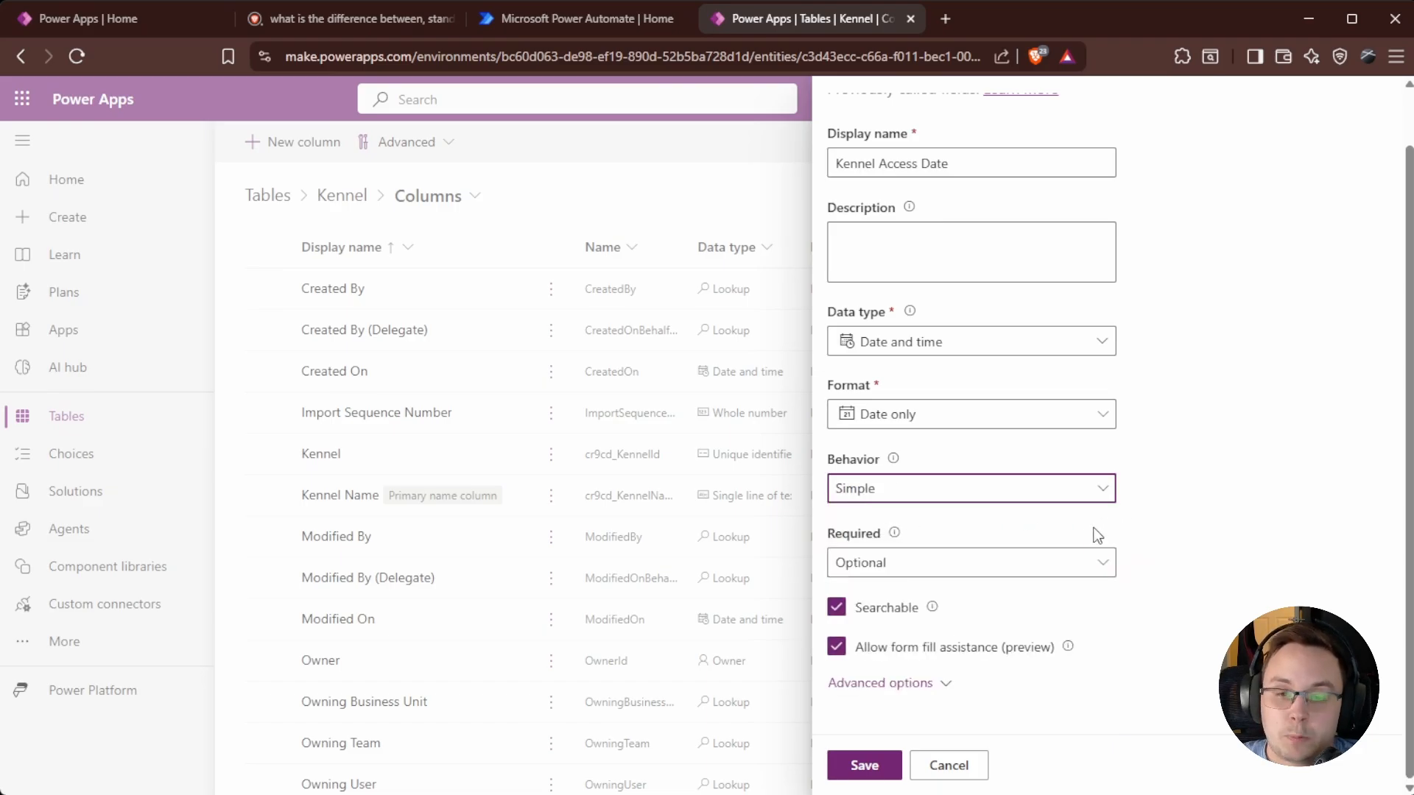
pyautogui.click(1102, 501)
pyautogui.click(915, 585)
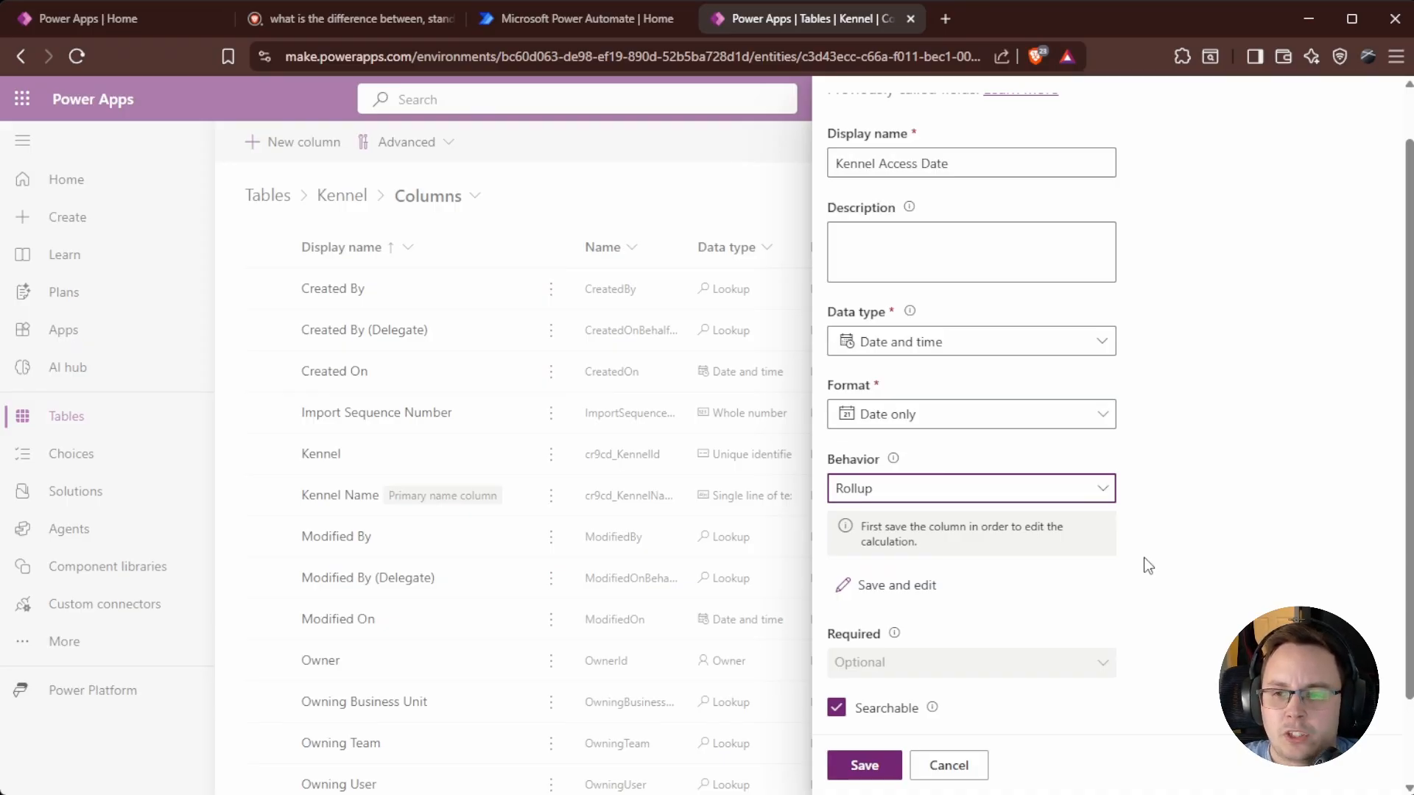
pyautogui.click(1032, 489)
pyautogui.click(934, 513)
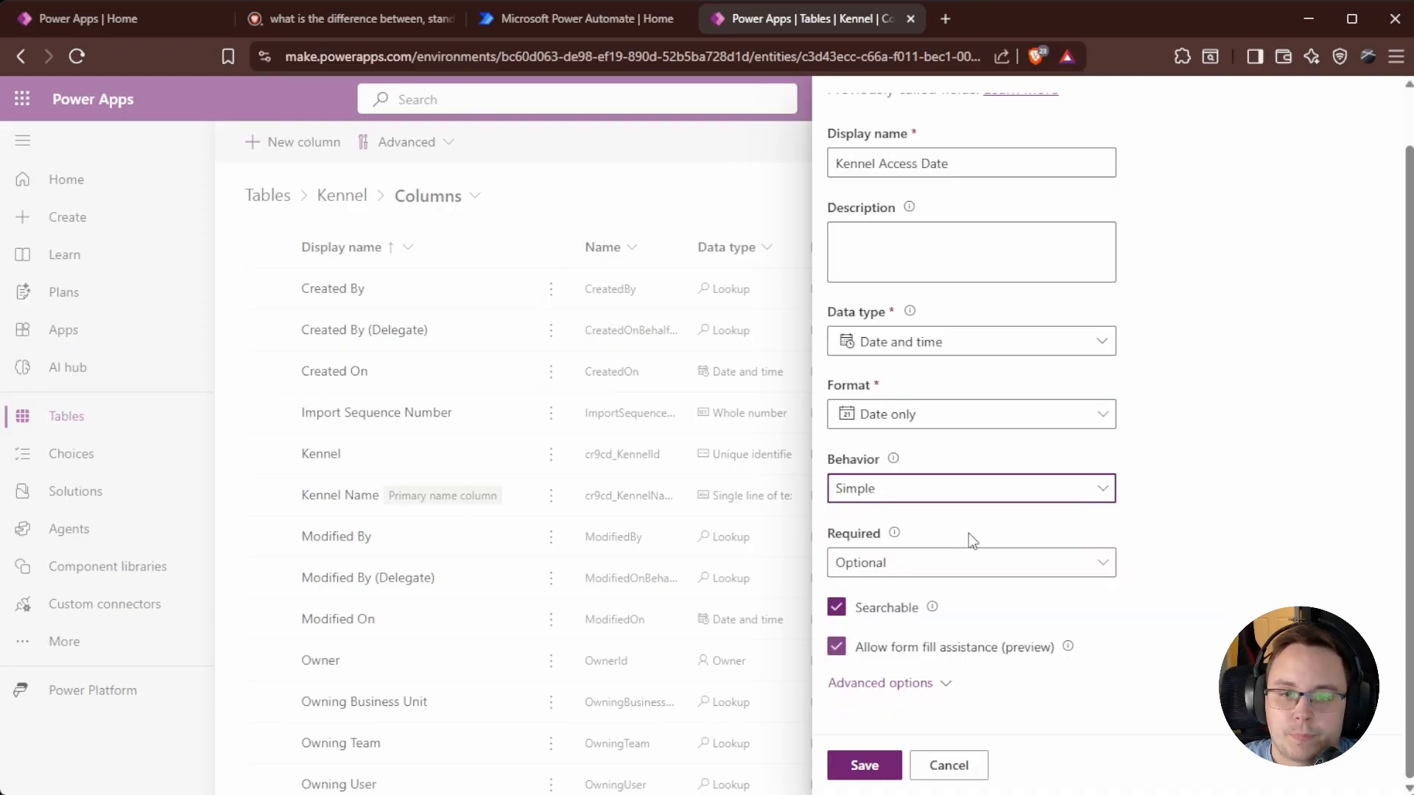
# Keep the column Optional and expand its advanced settings.
pyautogui.click(1102, 564)
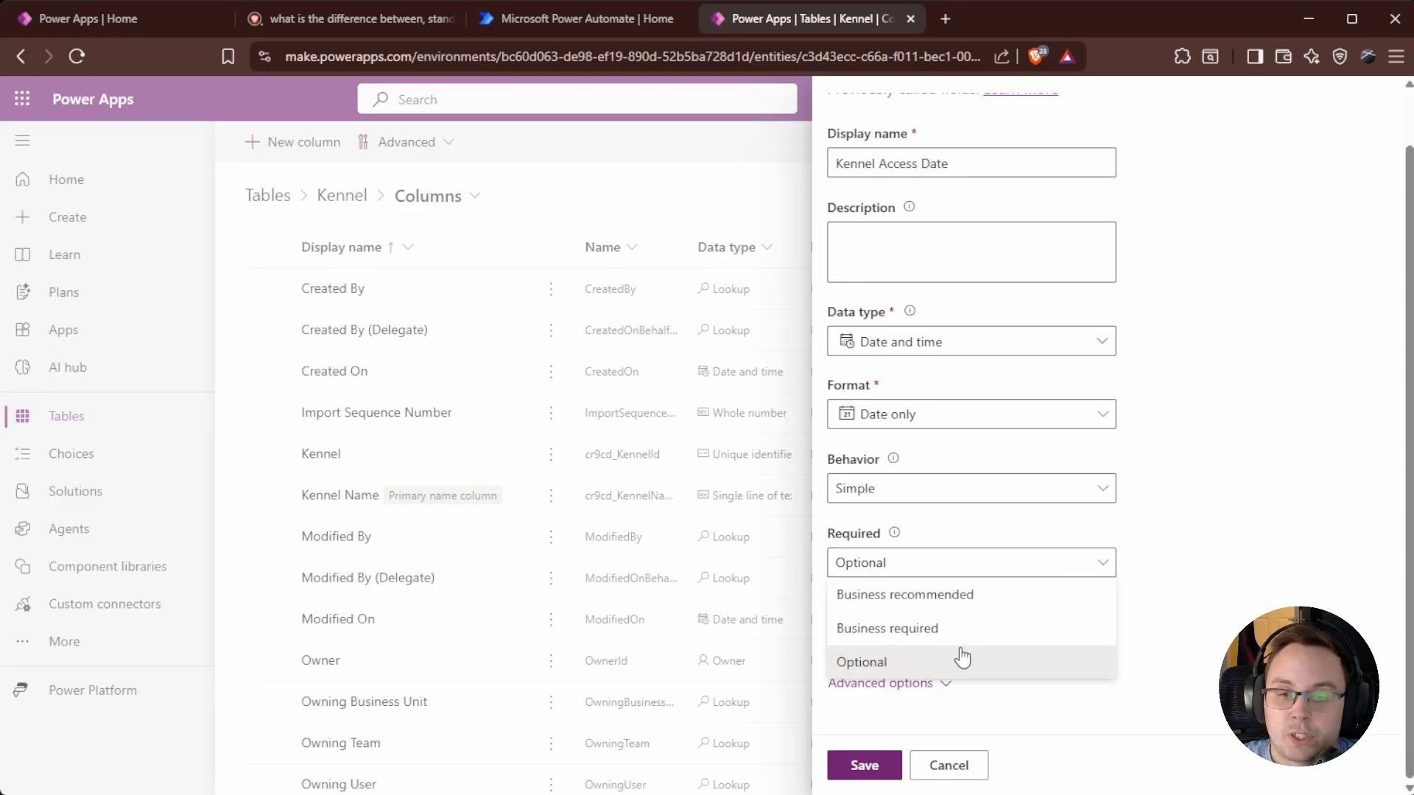
pyautogui.click(1282, 585)
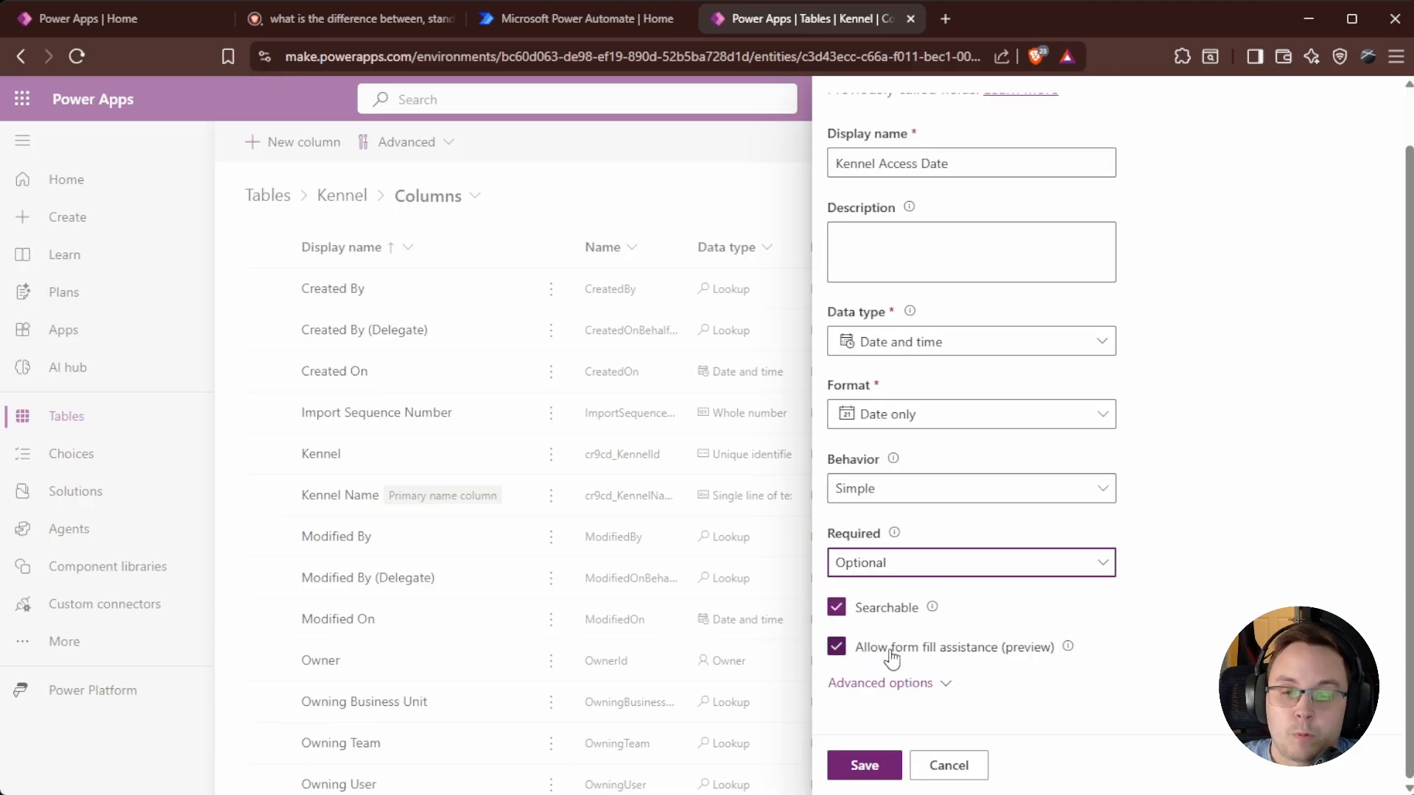
pyautogui.click(906, 684)
pyautogui.scroll(-5, 1008, 601)
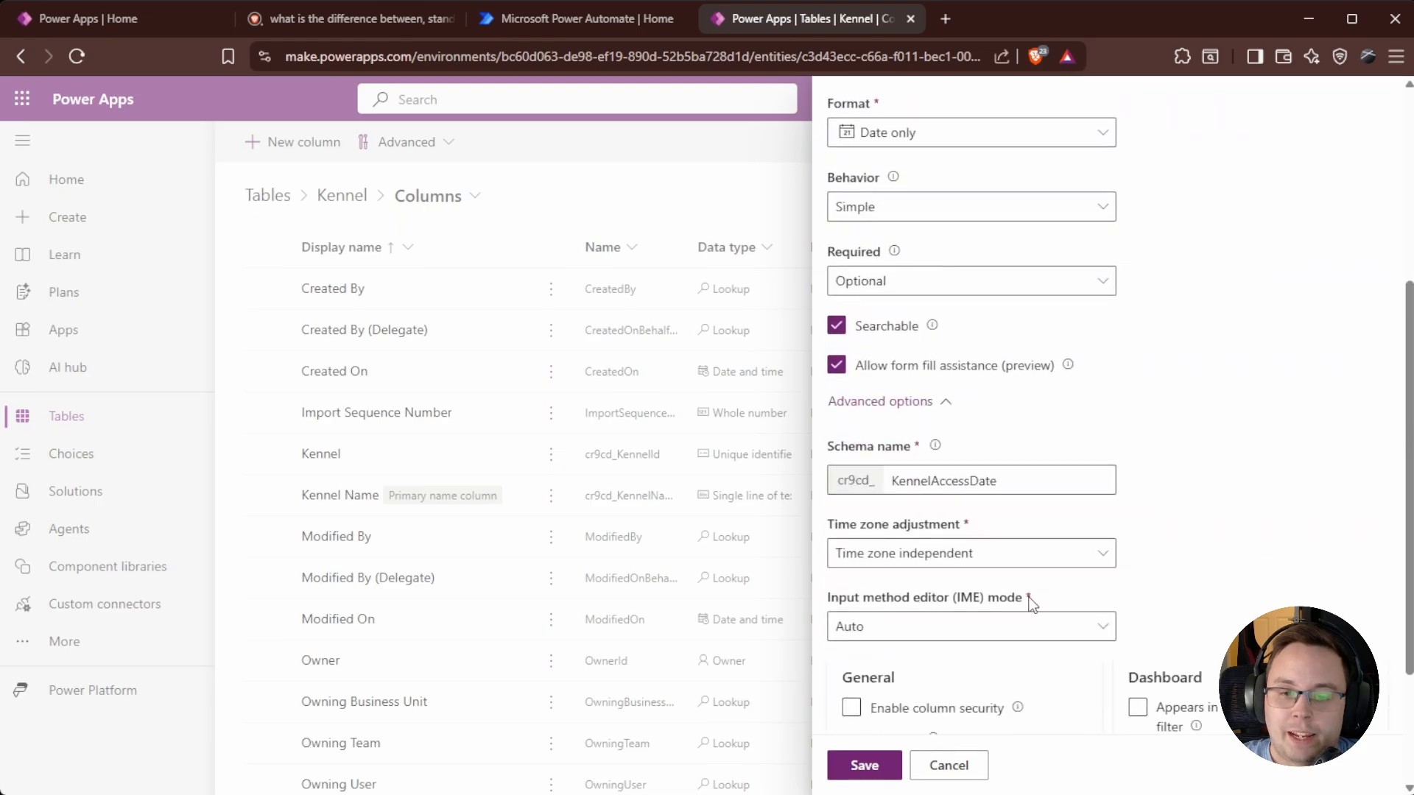
pyautogui.scroll(-1, 1044, 507)
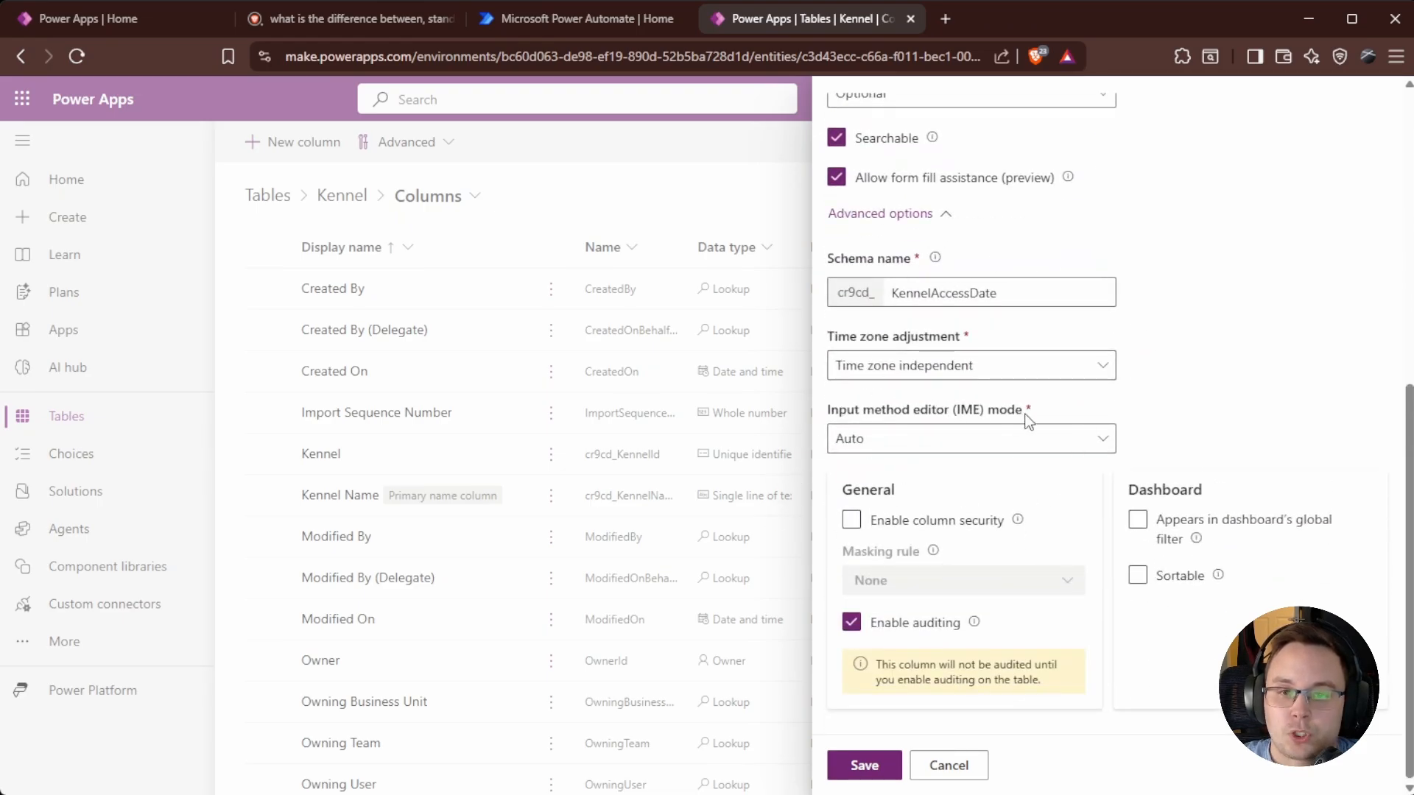
pyautogui.scroll(4, 1031, 412)
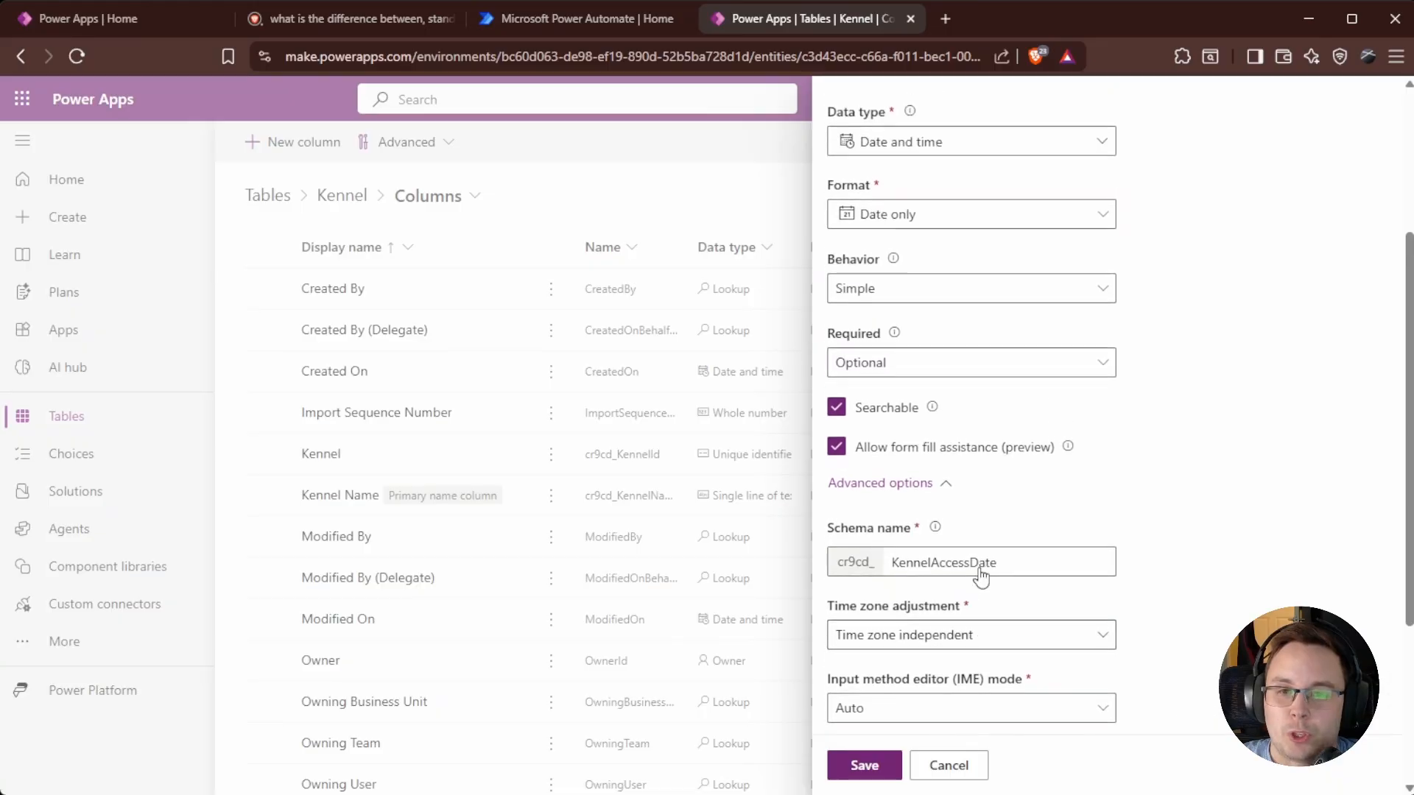
pyautogui.scroll(-1, 1013, 415)
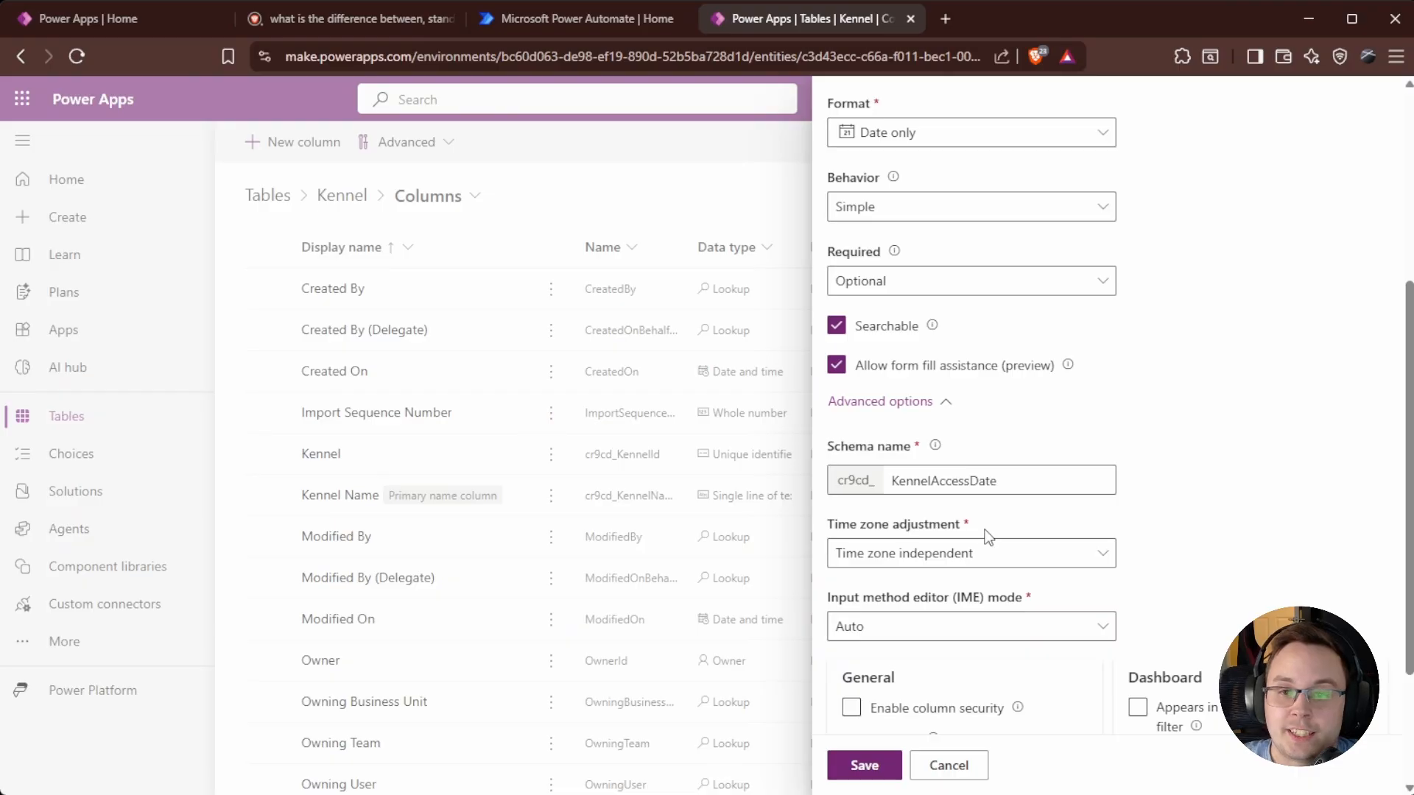
pyautogui.click(928, 560)
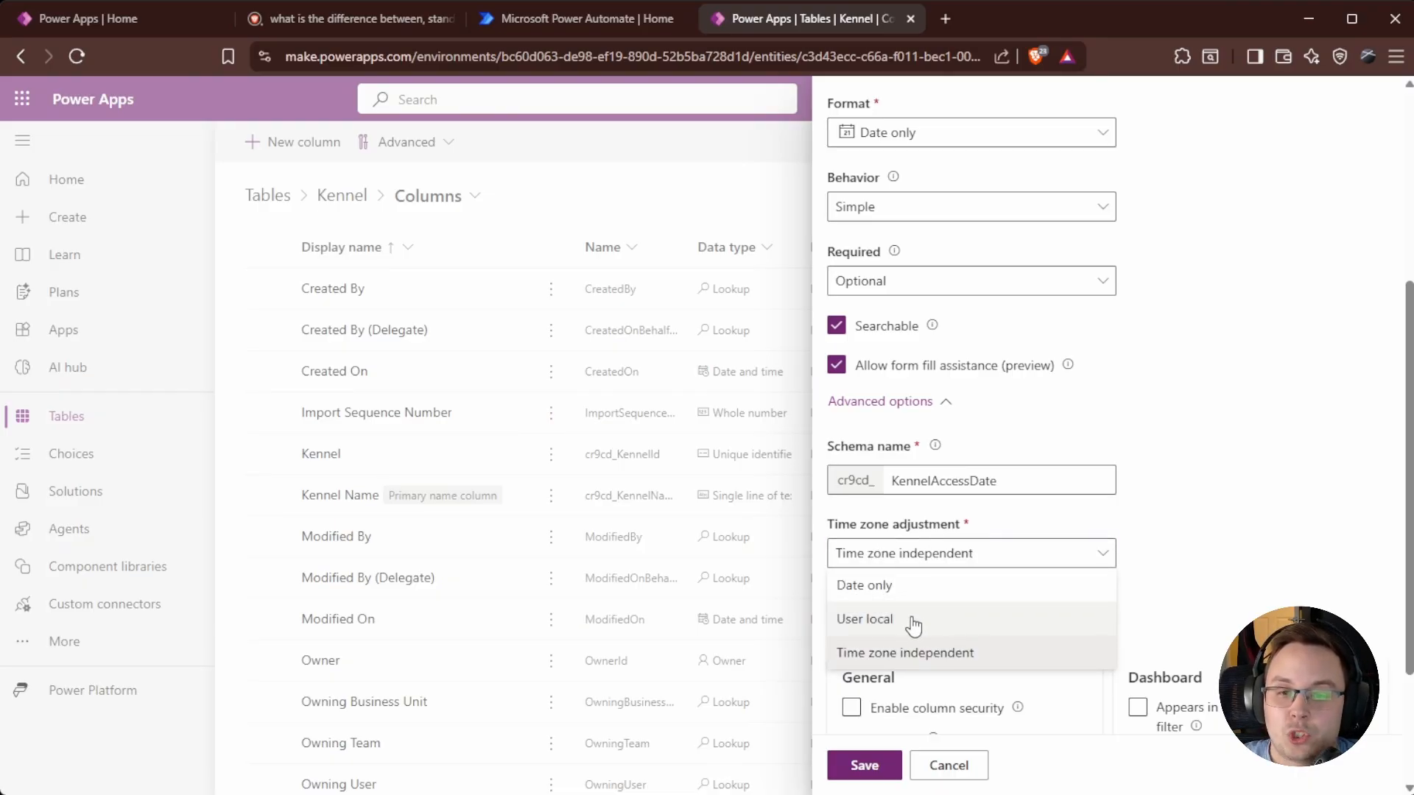
pyautogui.click(1249, 527)
pyautogui.scroll(-3, 1249, 528)
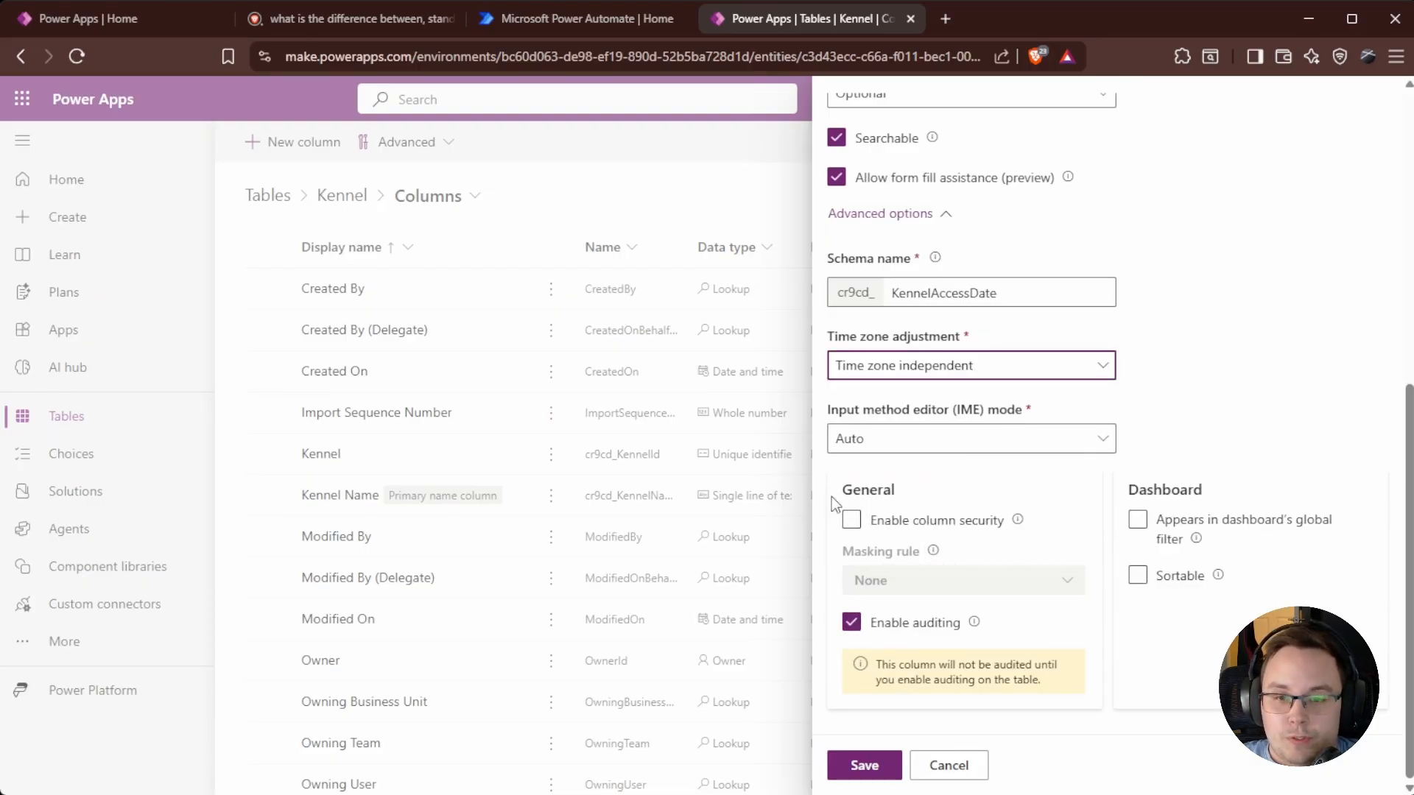
pyautogui.scroll(3, 1119, 611)
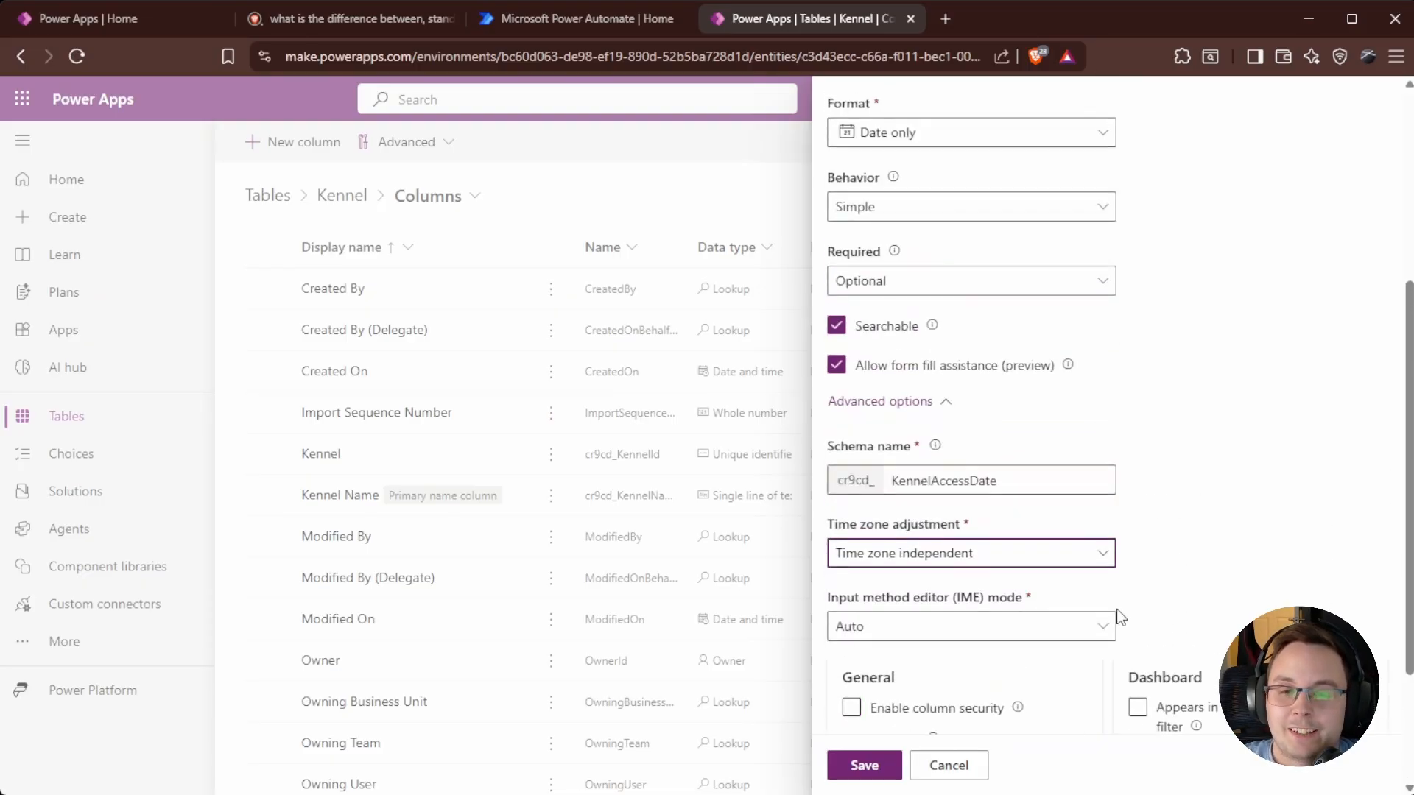
pyautogui.scroll(5, 1123, 619)
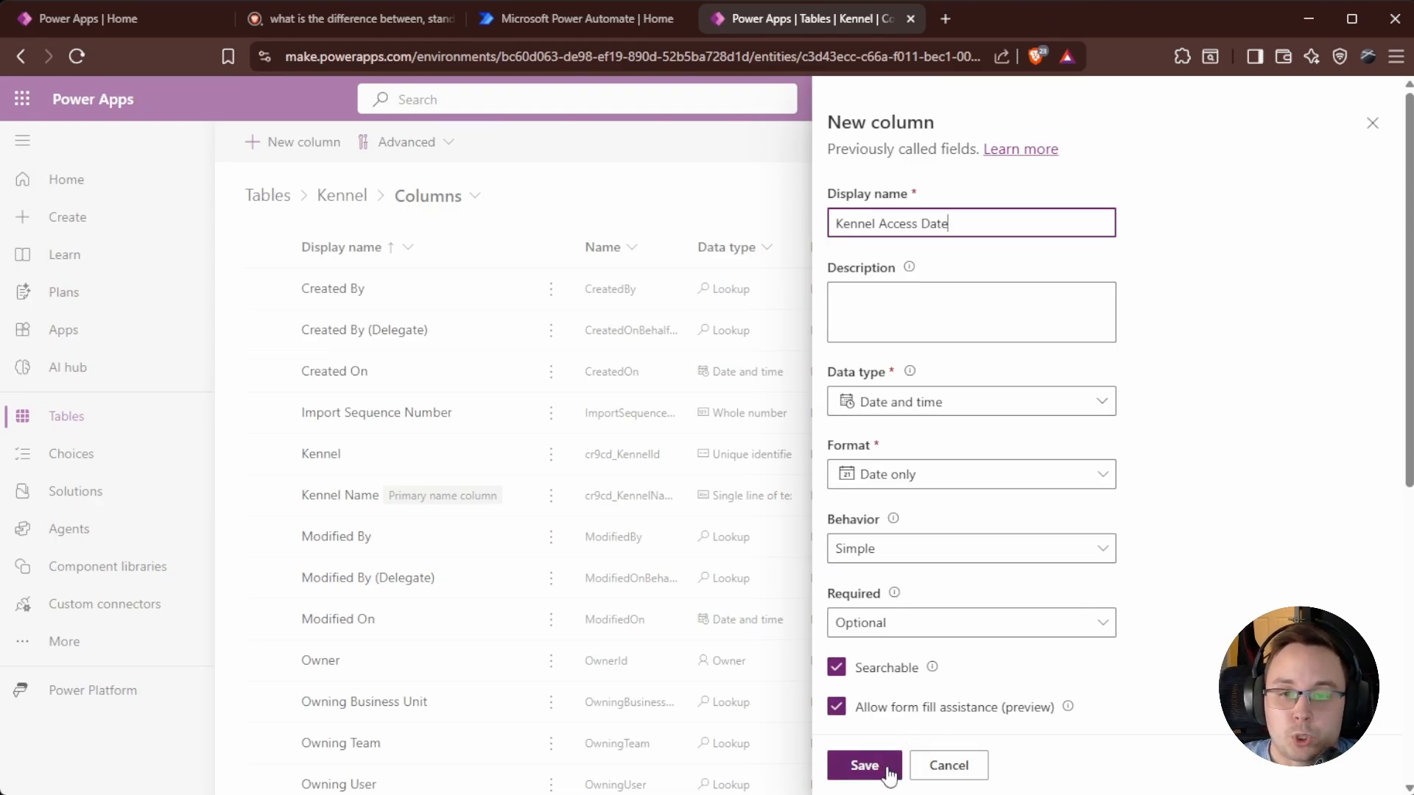
# Save Kennel Access Date and add it to the Kennel data grid beside Kennel Name.
pyautogui.click(864, 766)
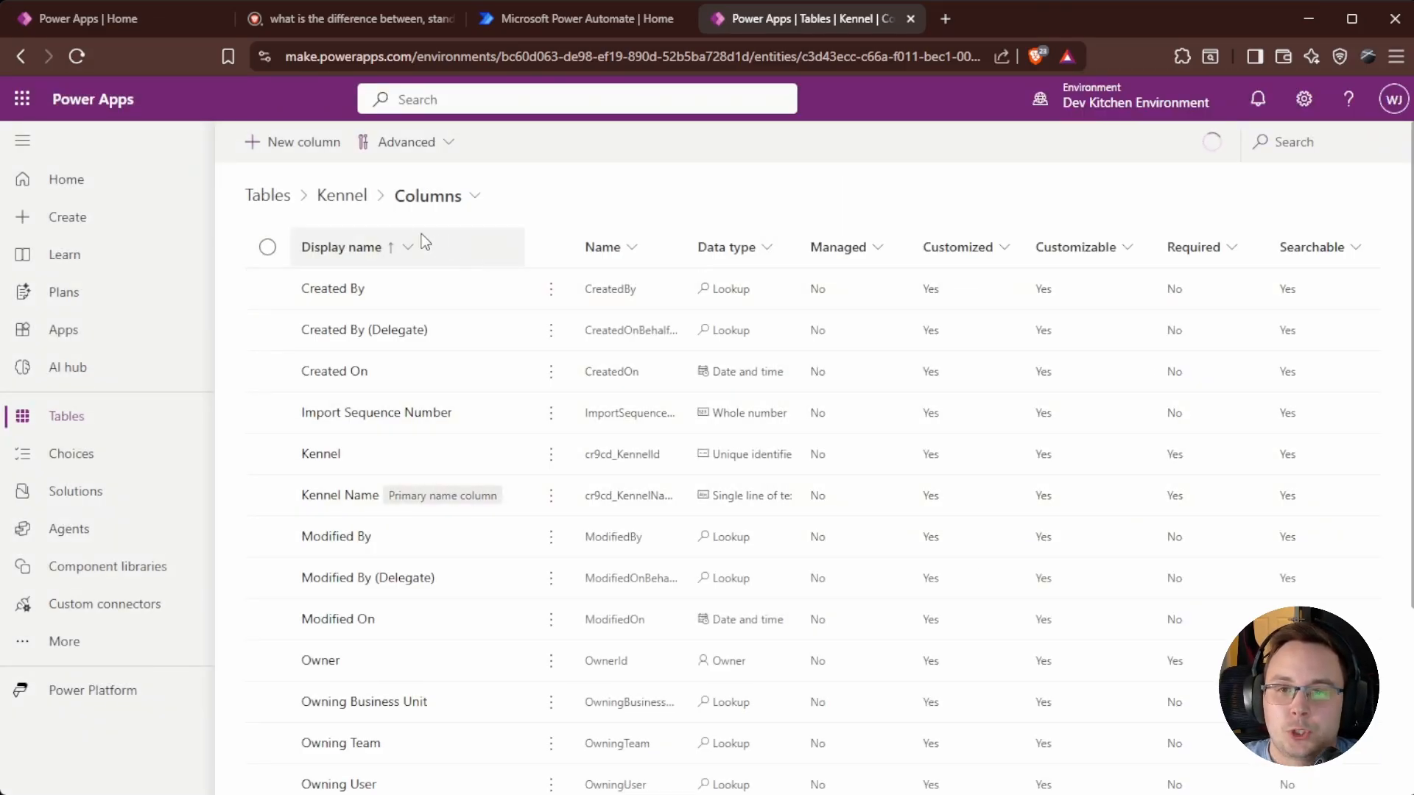
pyautogui.click(339, 200)
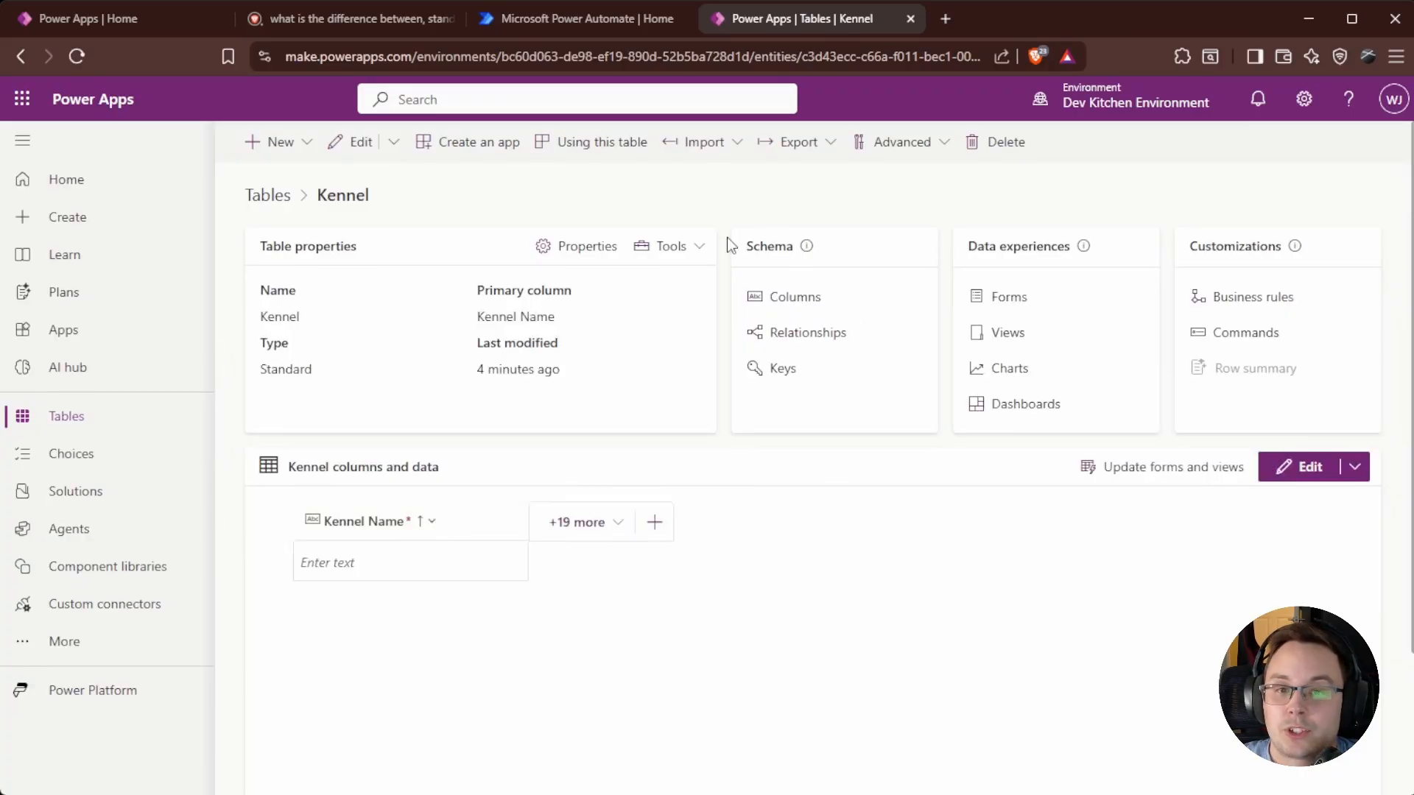
pyautogui.click(567, 522)
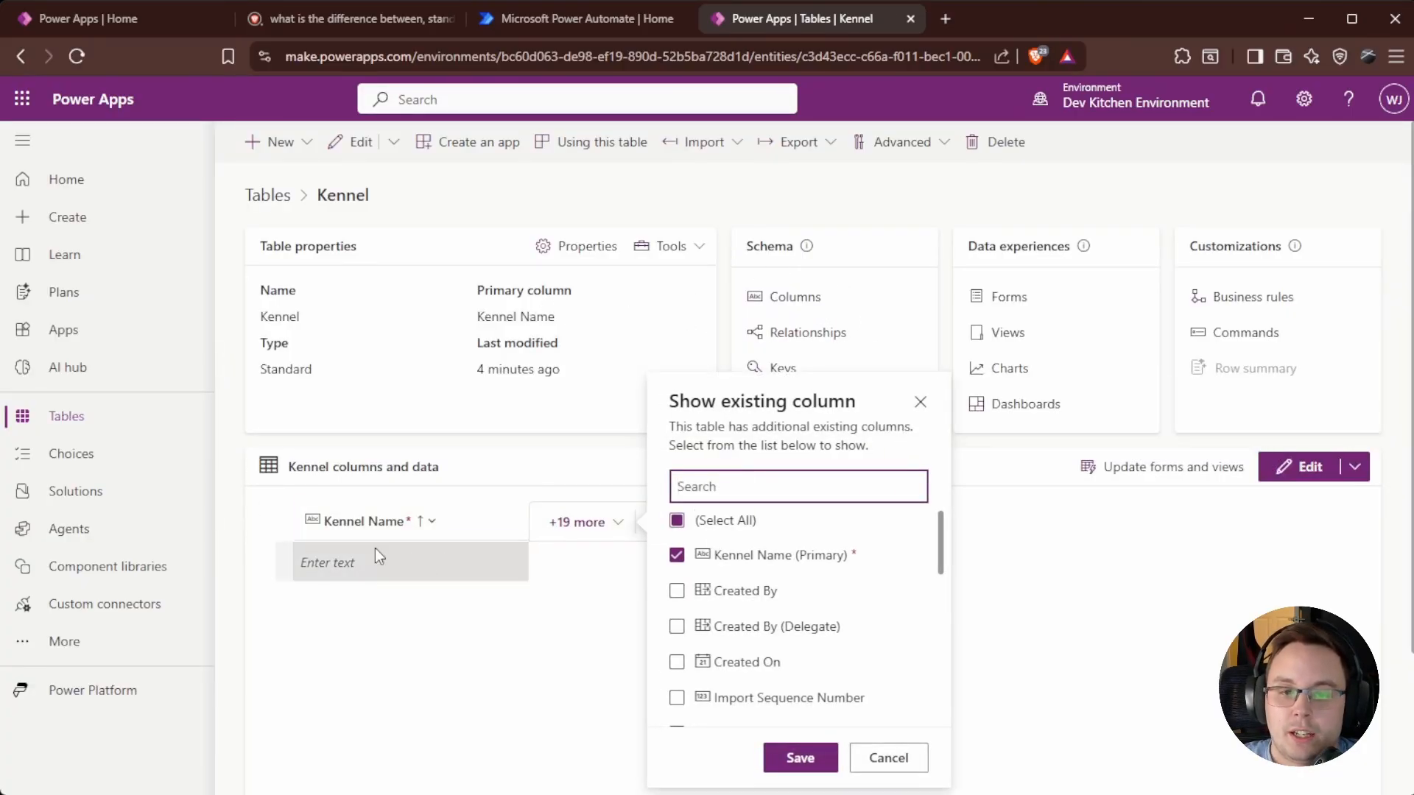
pyautogui.click(458, 672)
pyautogui.scroll(-3, 584, 505)
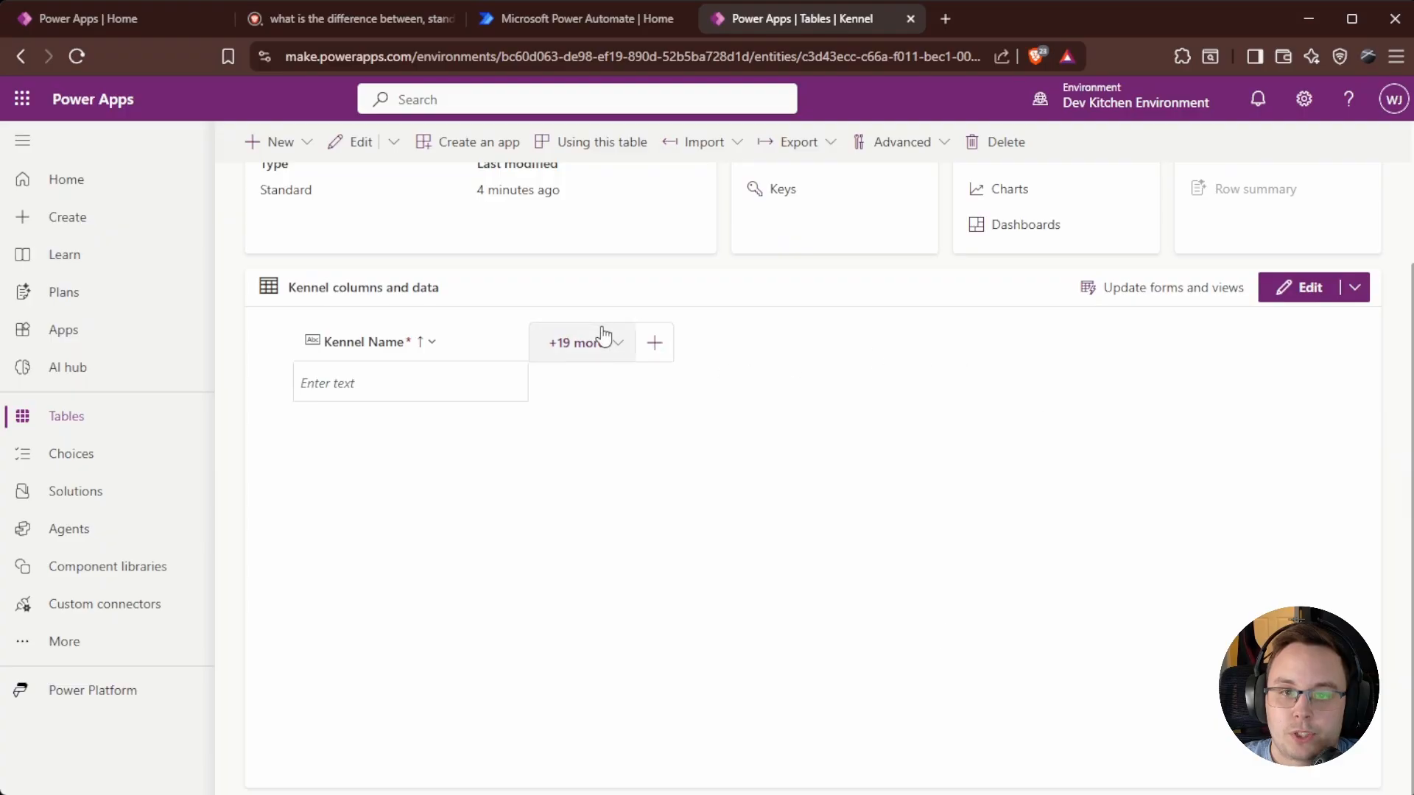
pyautogui.click(603, 337)
pyautogui.write('K')
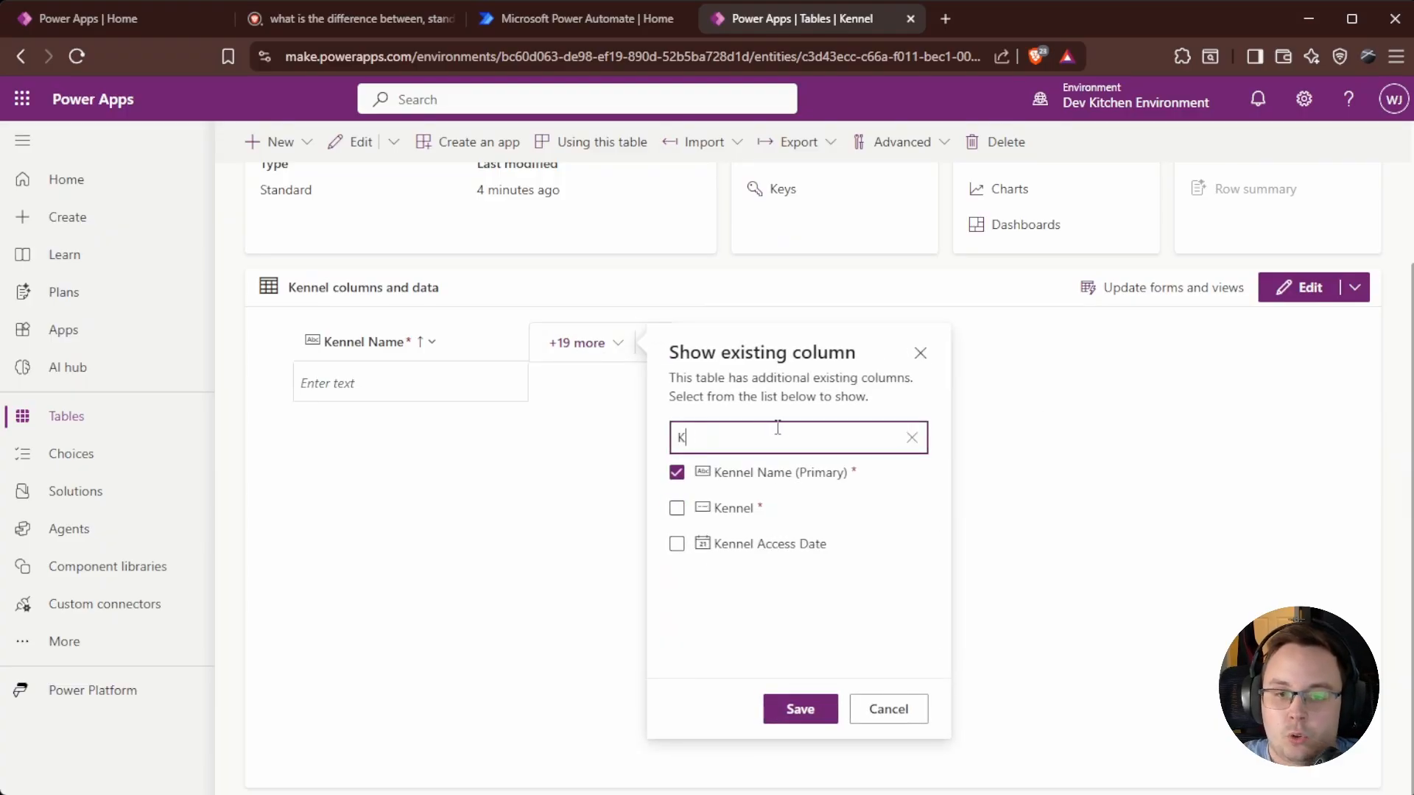
pyautogui.write('enne')
pyautogui.click(677, 544)
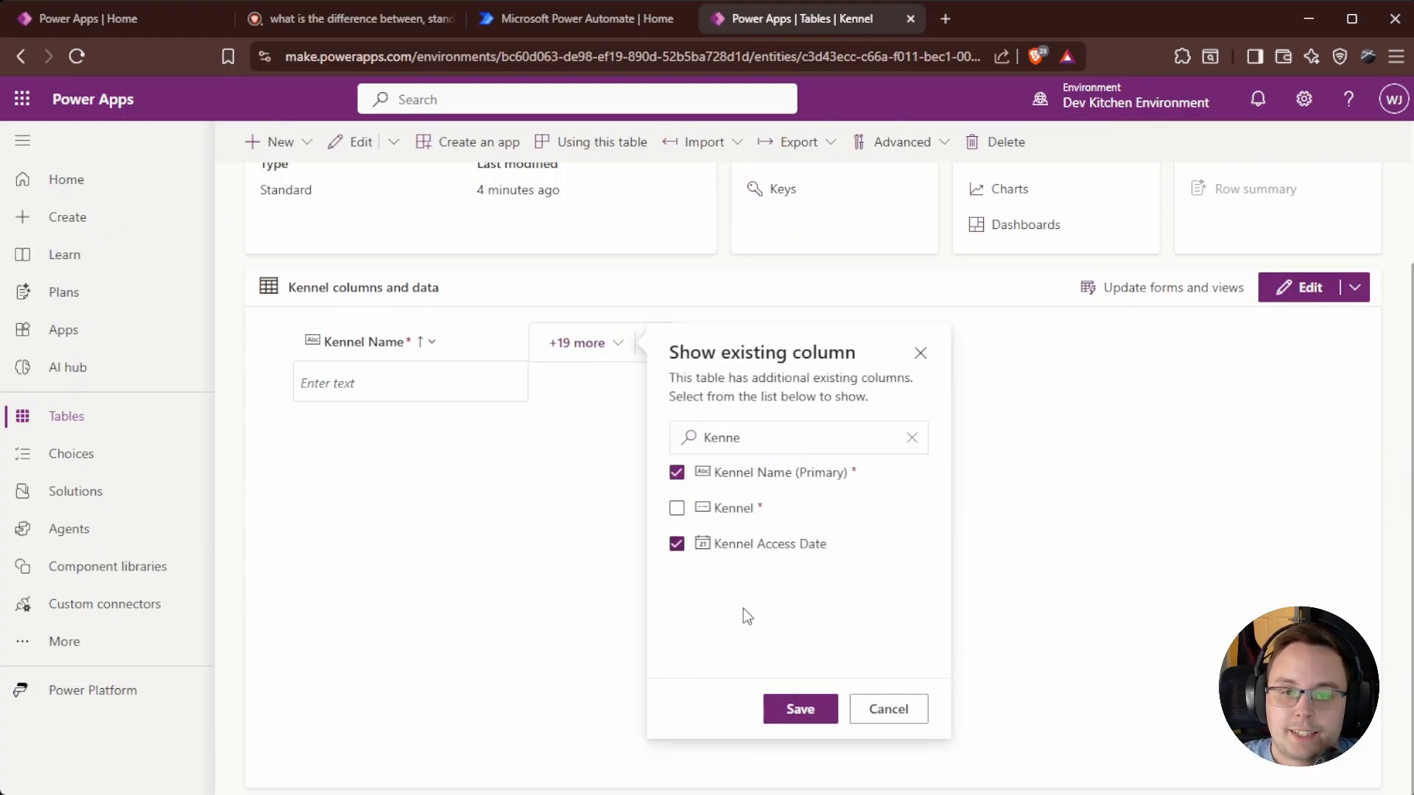
pyautogui.click(803, 718)
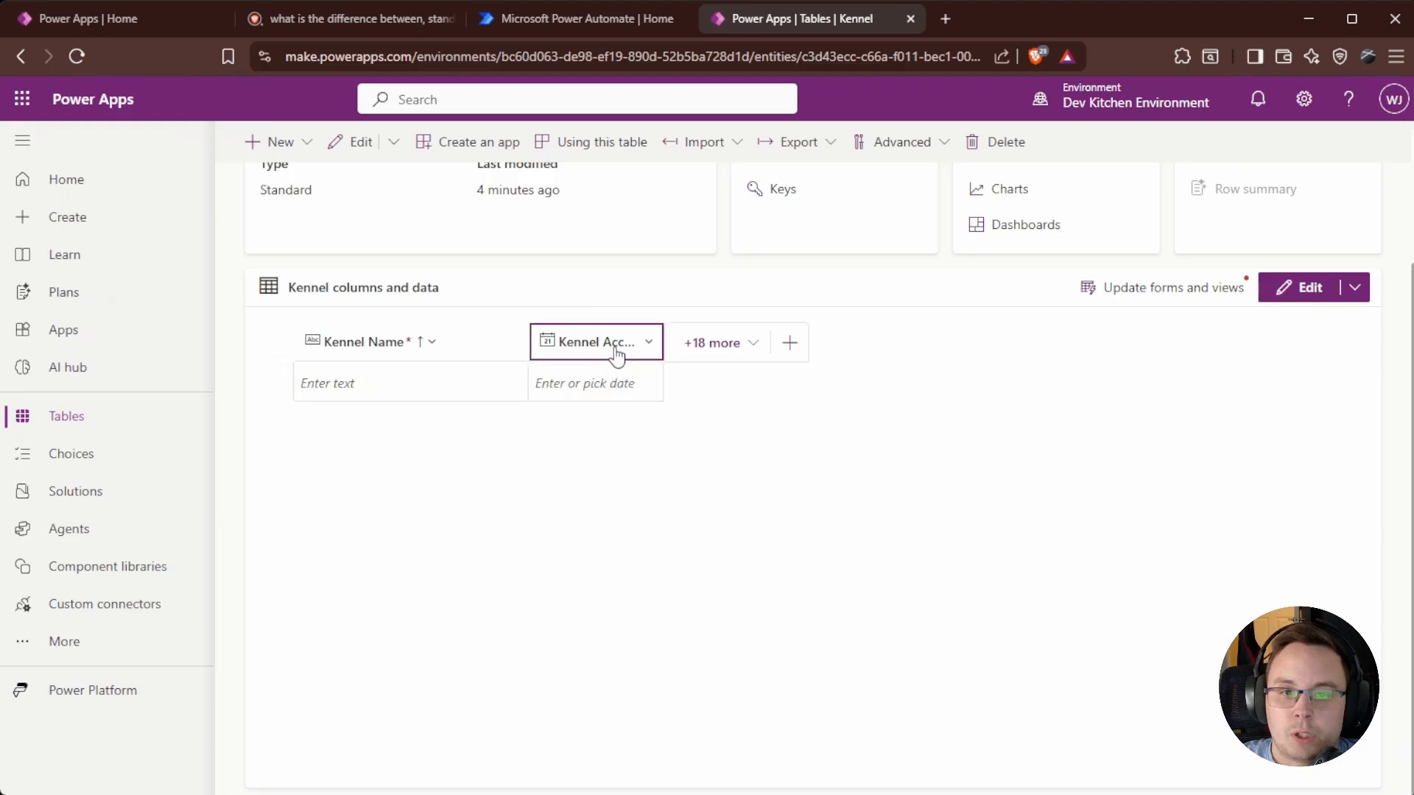
pyautogui.scroll(3, 904, 515)
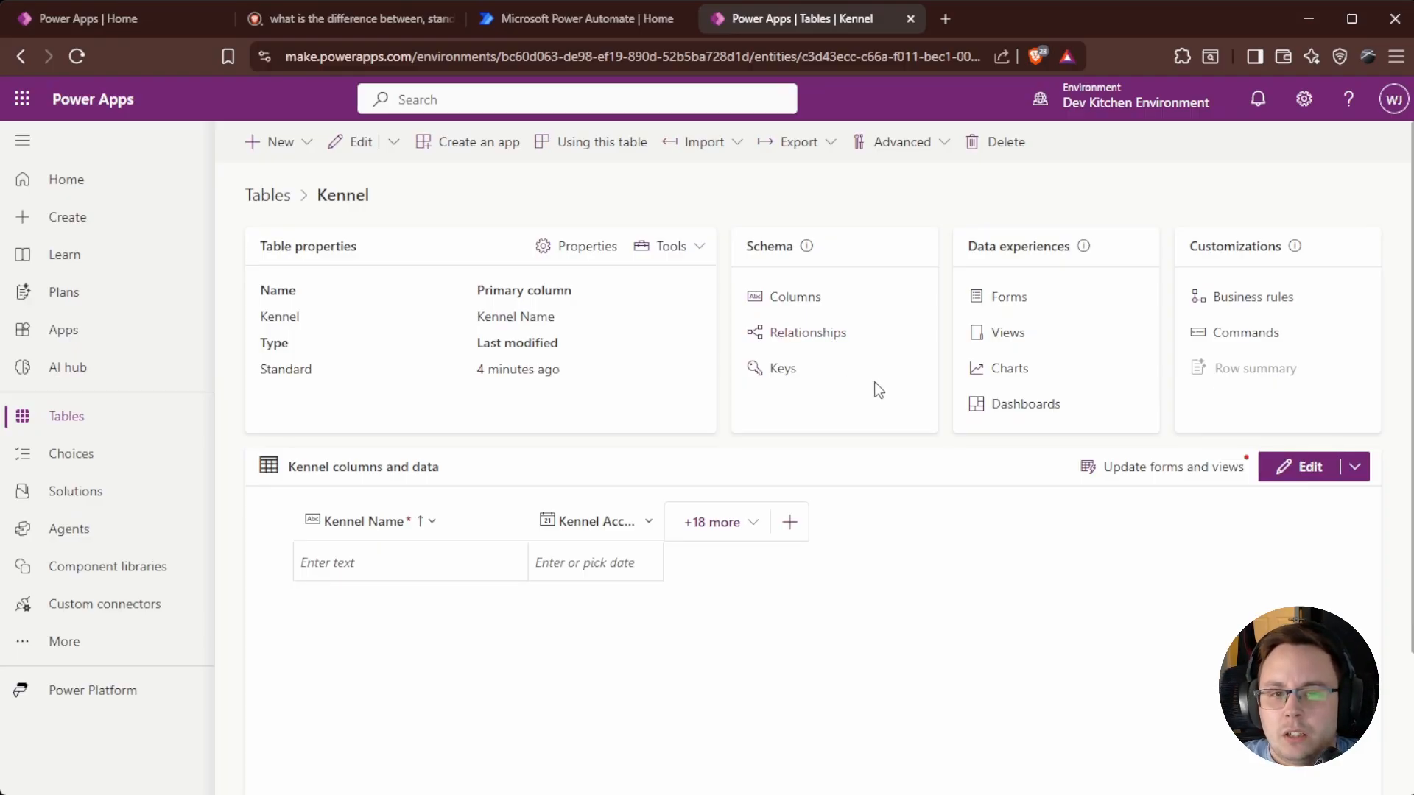
# Open the Kennel table's Relationships list and start a new relationship.
pyautogui.click(824, 340)
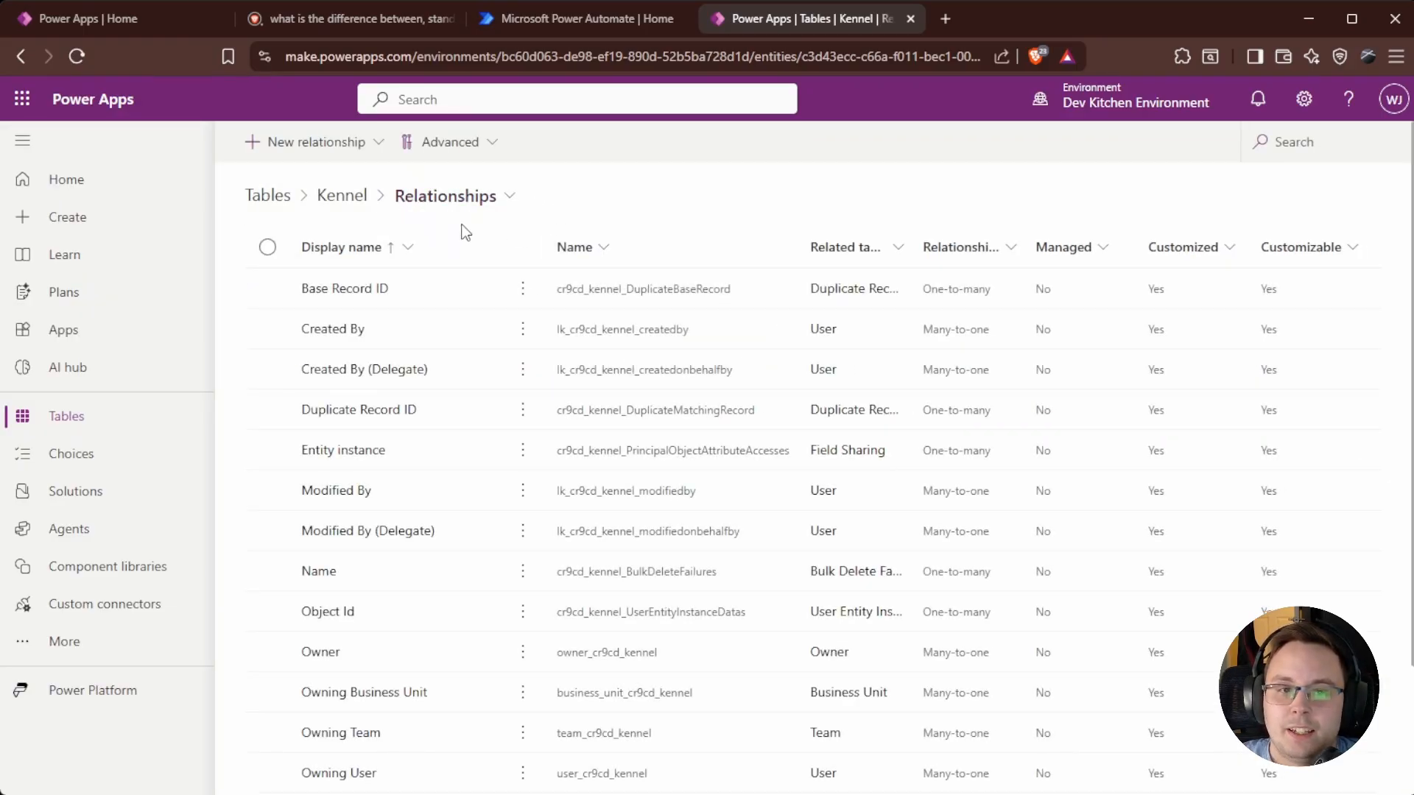
pyautogui.scroll(-2, 425, 389)
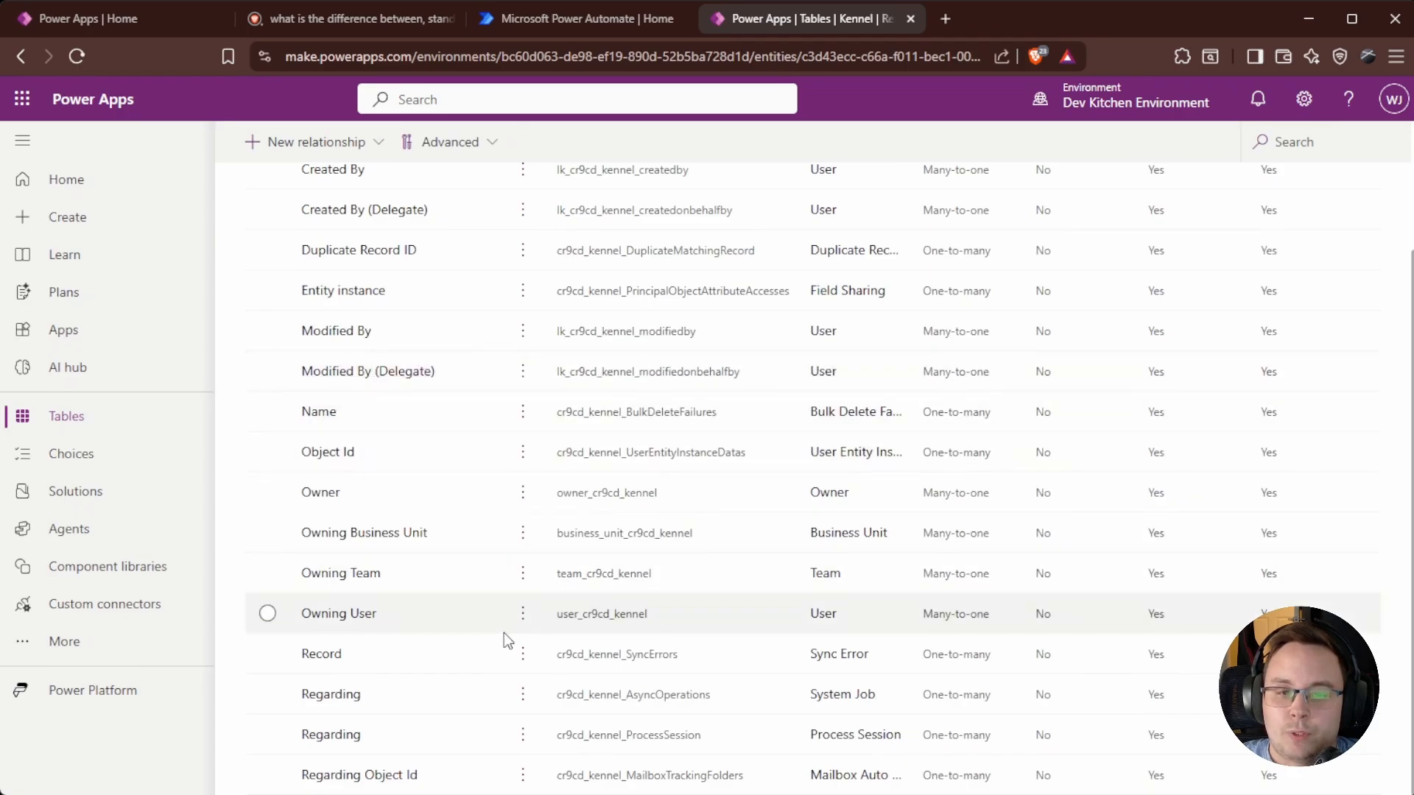
pyautogui.scroll(3, 590, 666)
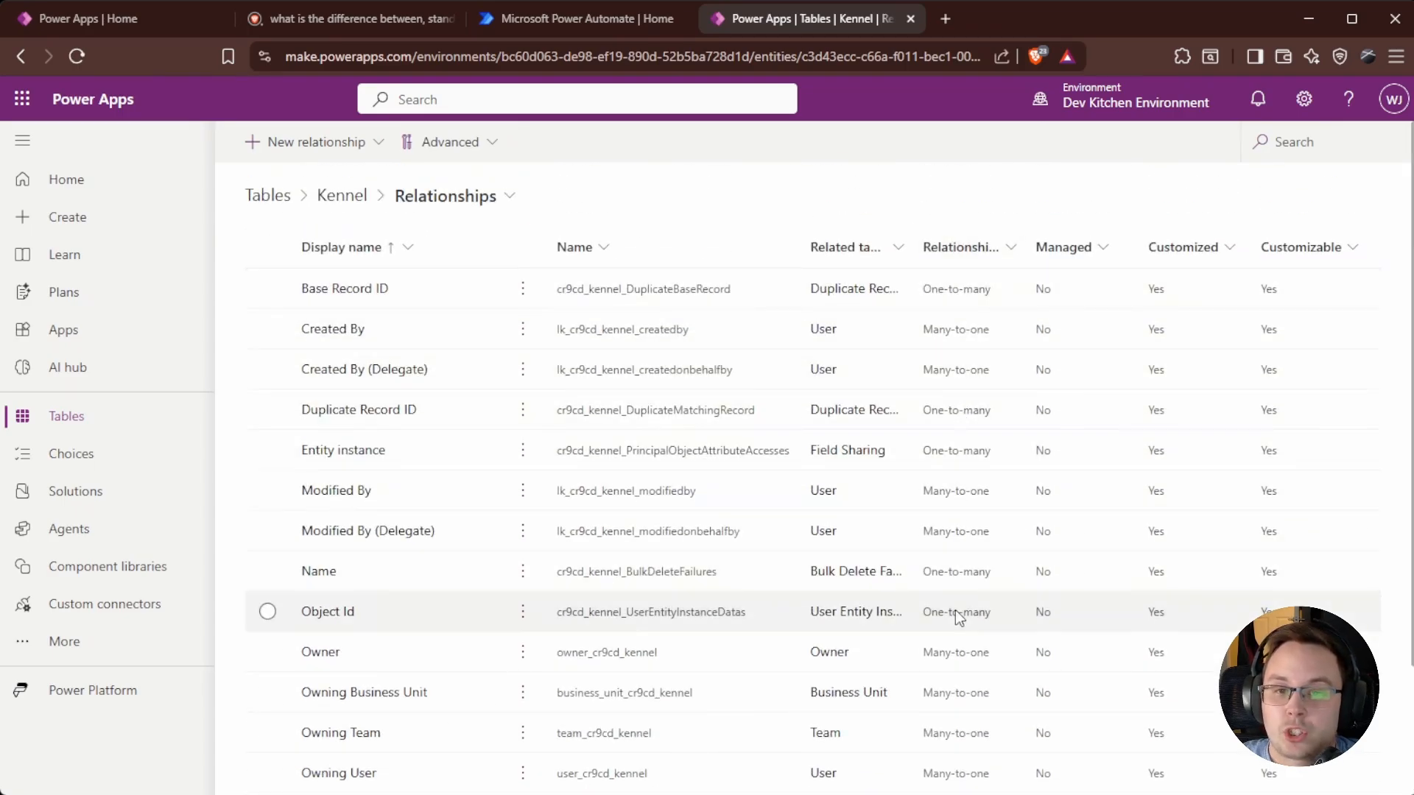
pyautogui.click(318, 151)
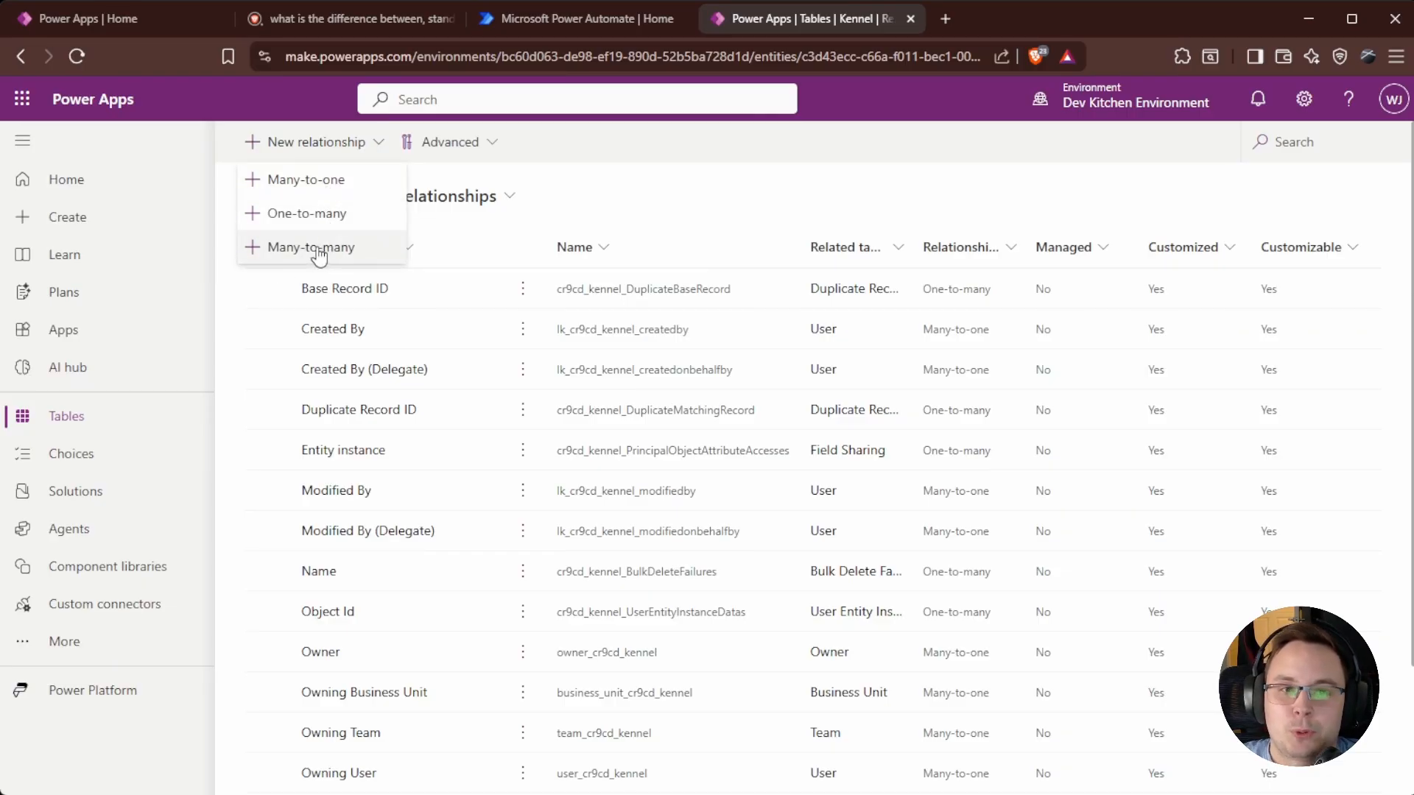
# Start a one-to-many relationship from Kennel with Dogs as the related table.
pyautogui.click(342, 215)
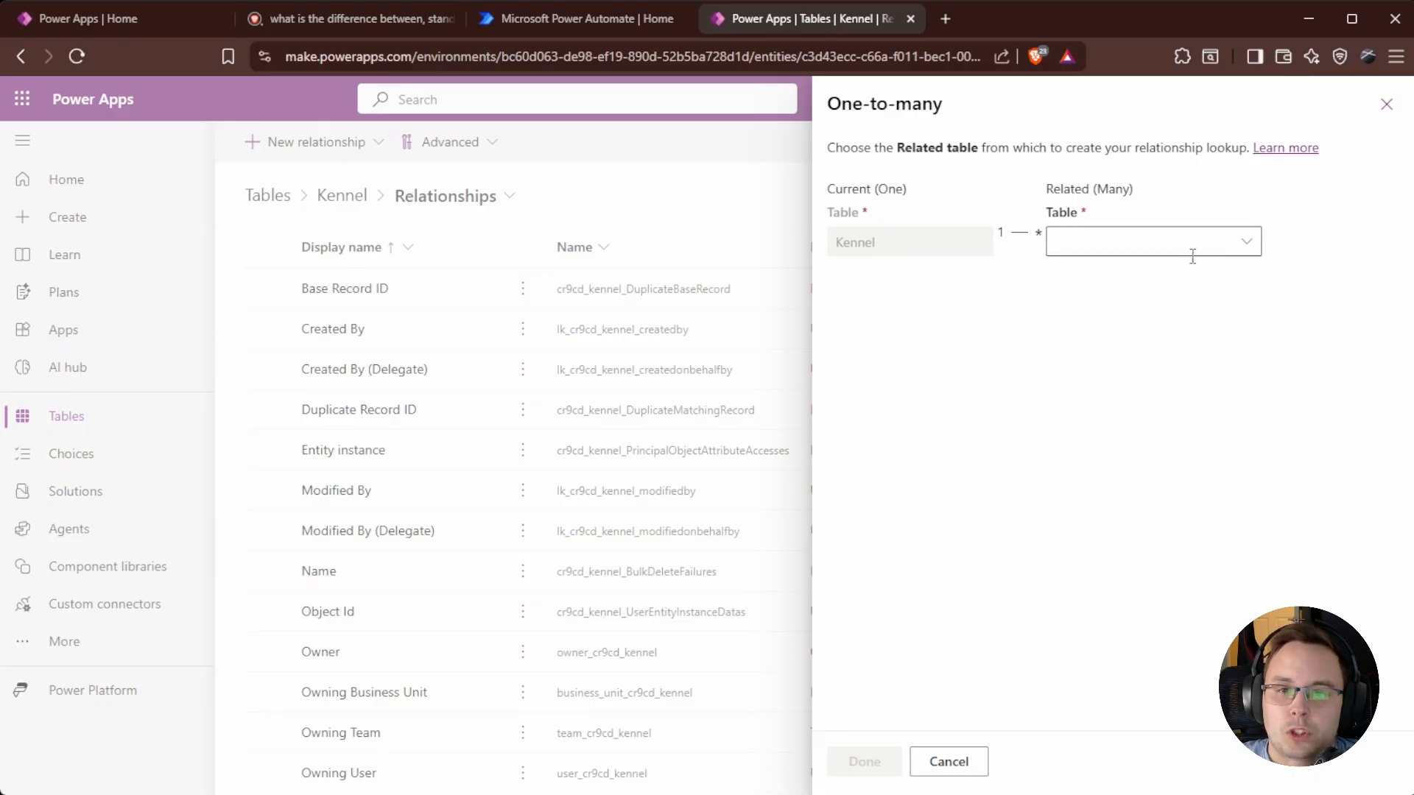
pyautogui.click(1246, 243)
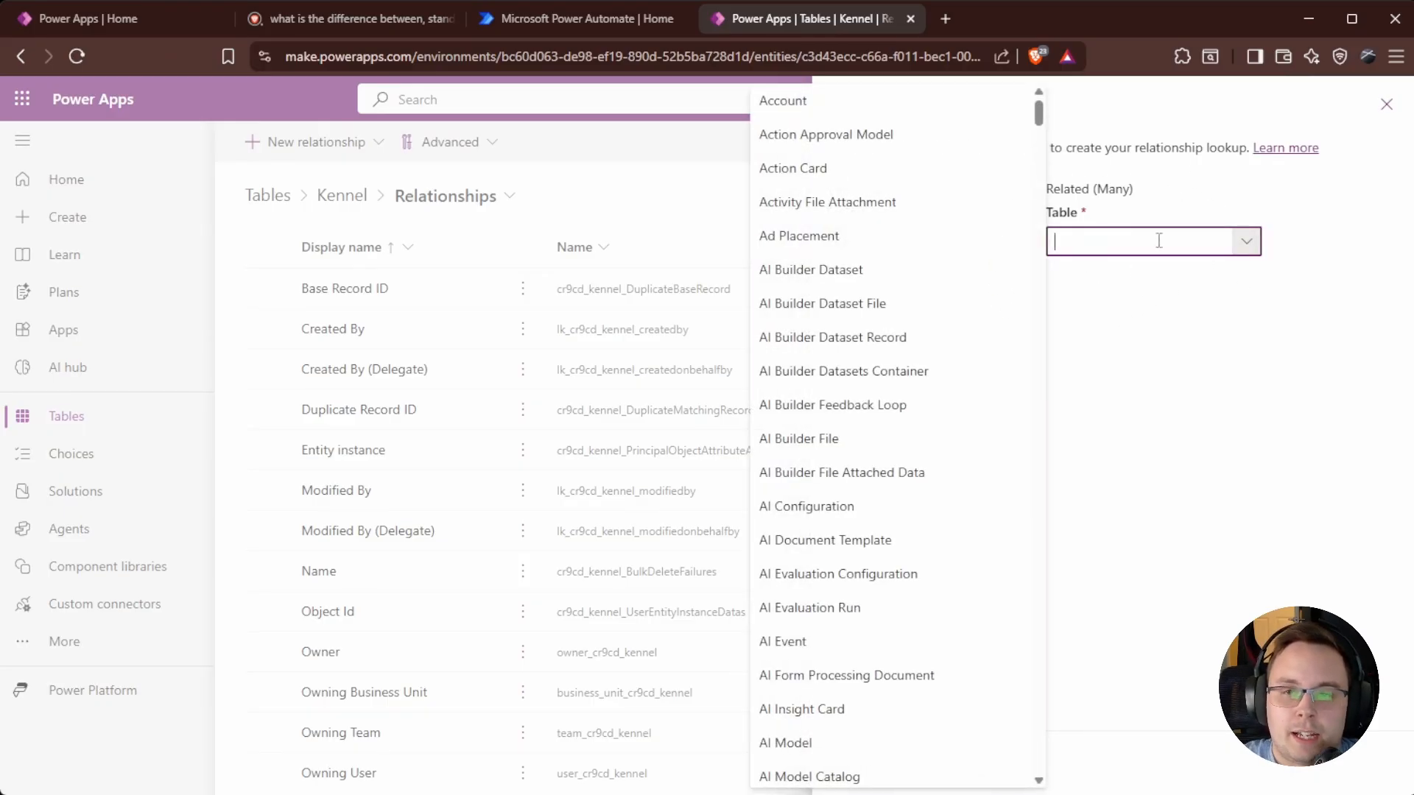
pyautogui.write('Dogs')
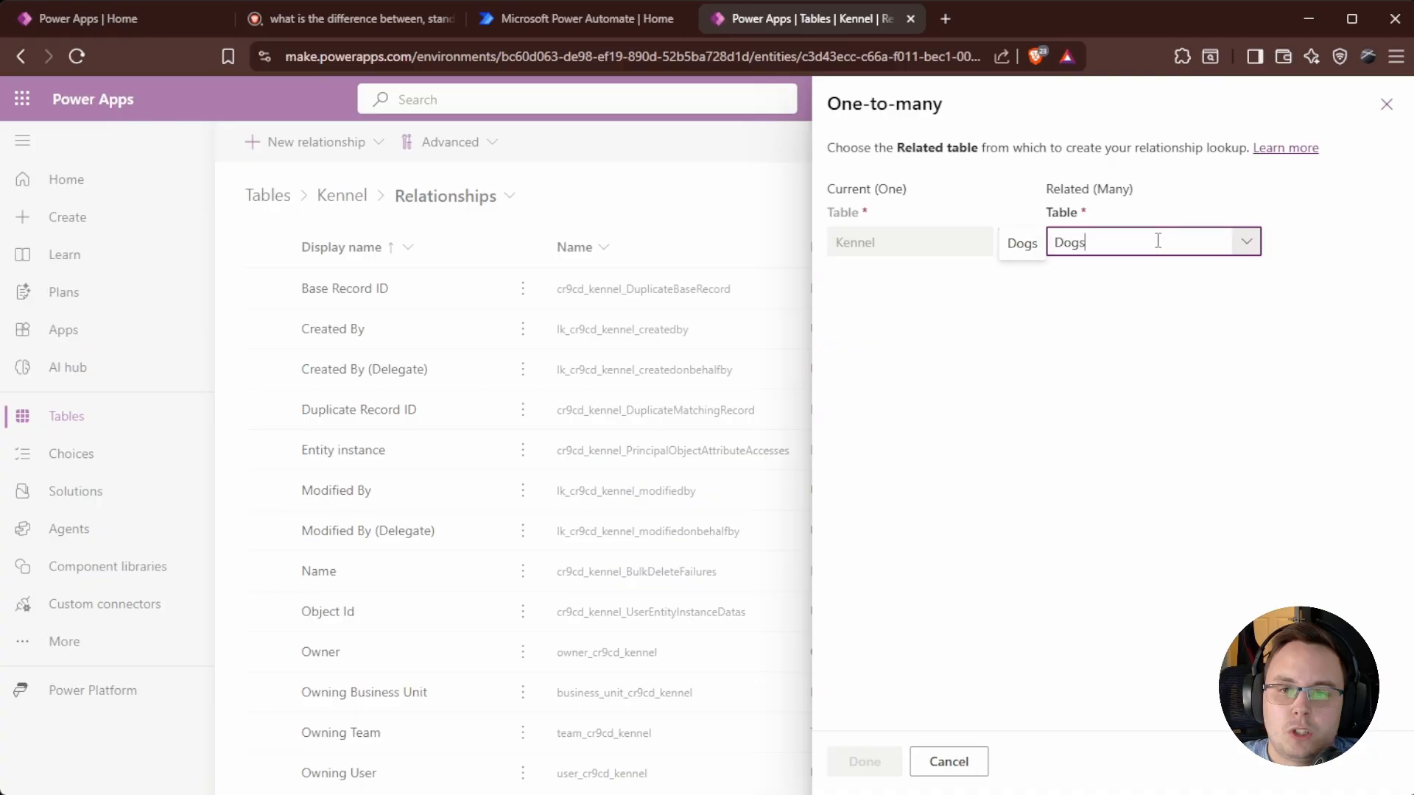
pyautogui.click(1022, 243)
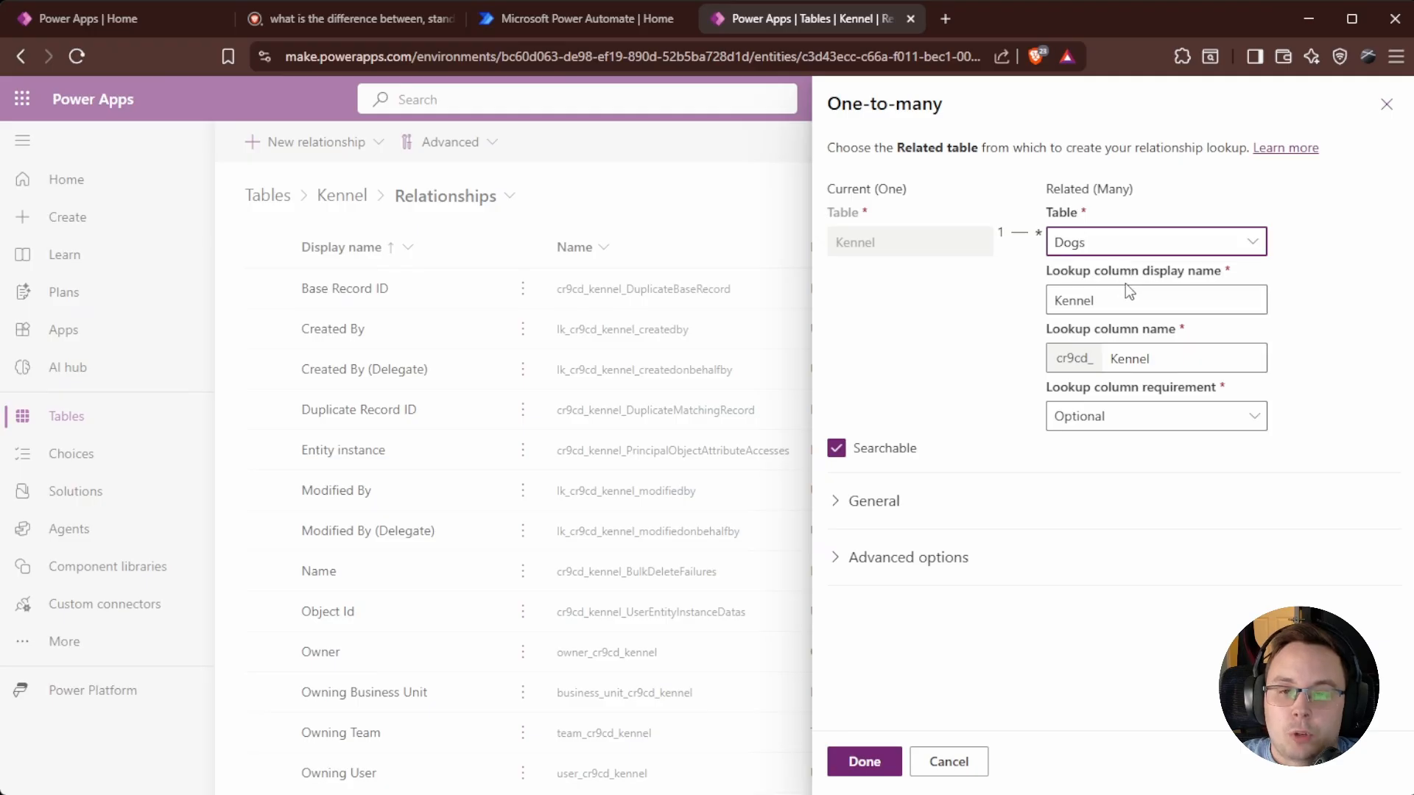
# Keep the Kennel lookup Optional, review General and Advanced options, and save the relationship.
pyautogui.click(1254, 416)
pyautogui.click(1253, 417)
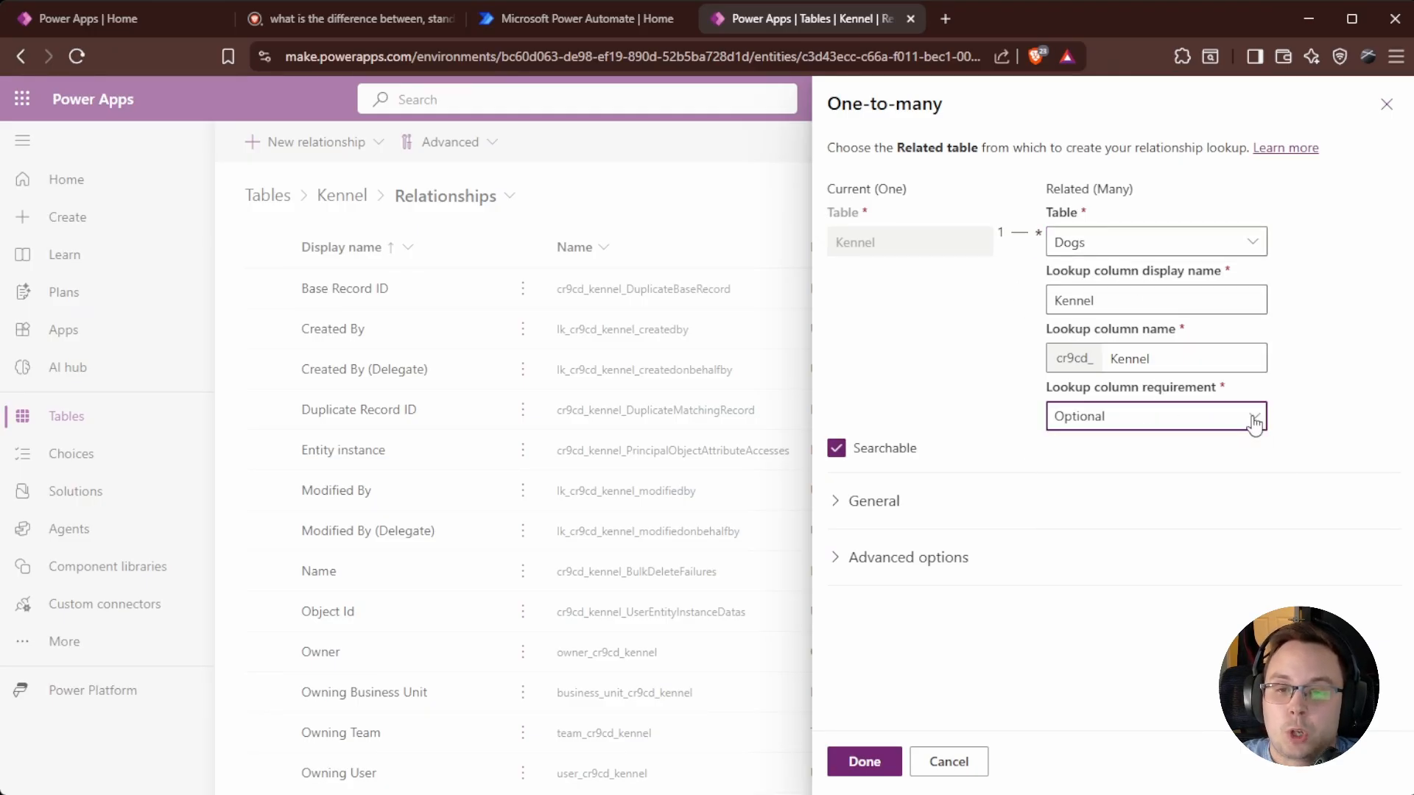
pyautogui.click(836, 500)
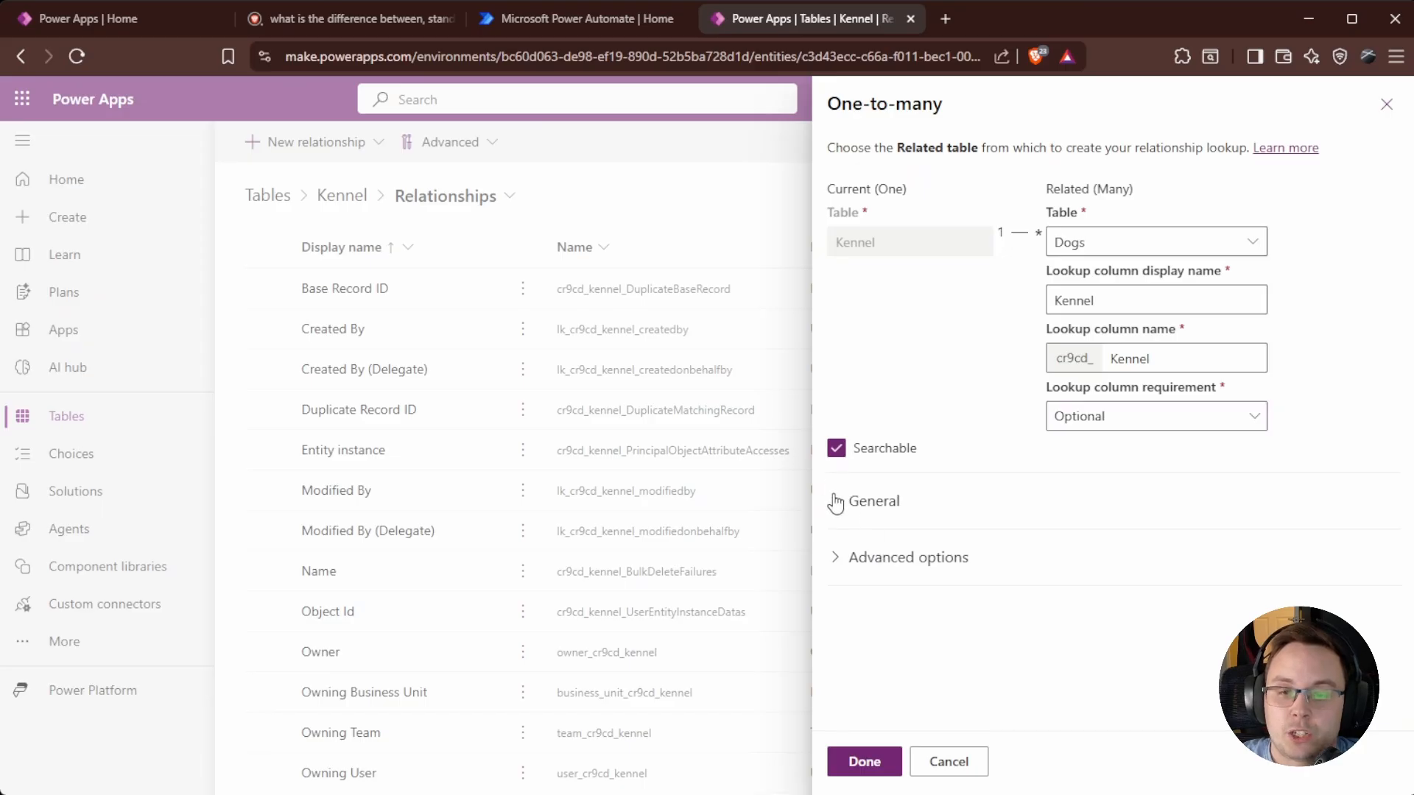
pyautogui.click(837, 499)
pyautogui.click(842, 502)
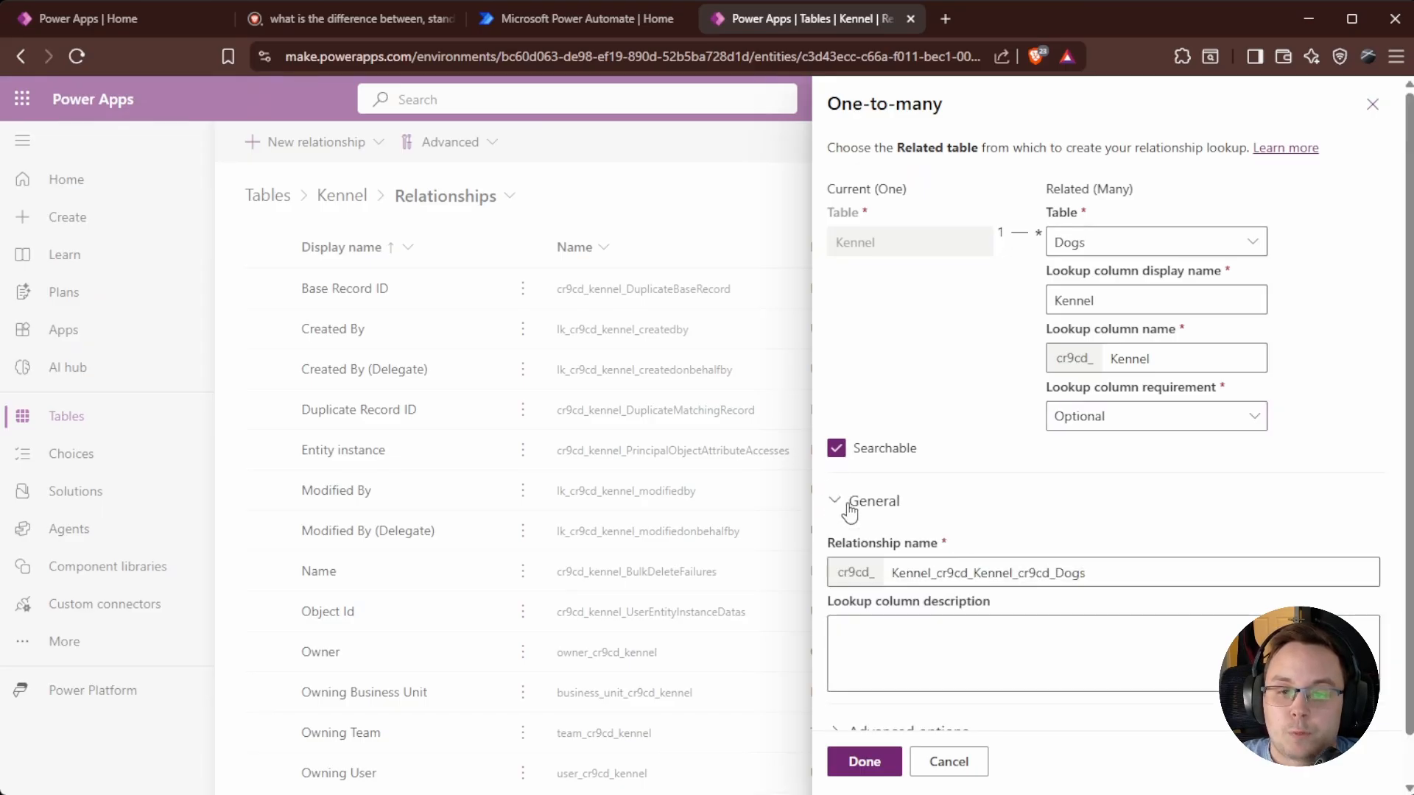
pyautogui.scroll(-1, 959, 554)
pyautogui.click(835, 461)
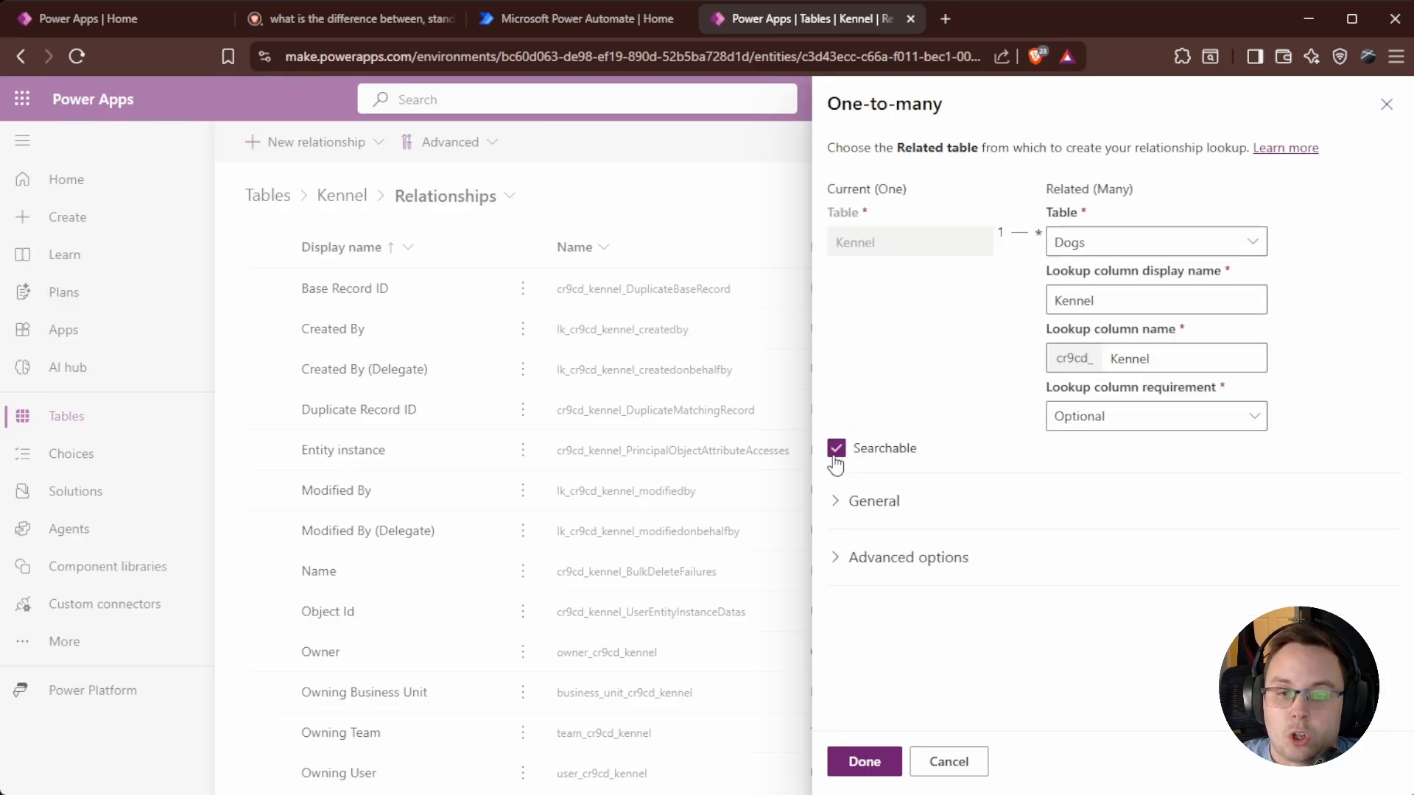
pyautogui.click(839, 553)
pyautogui.scroll(-3, 920, 478)
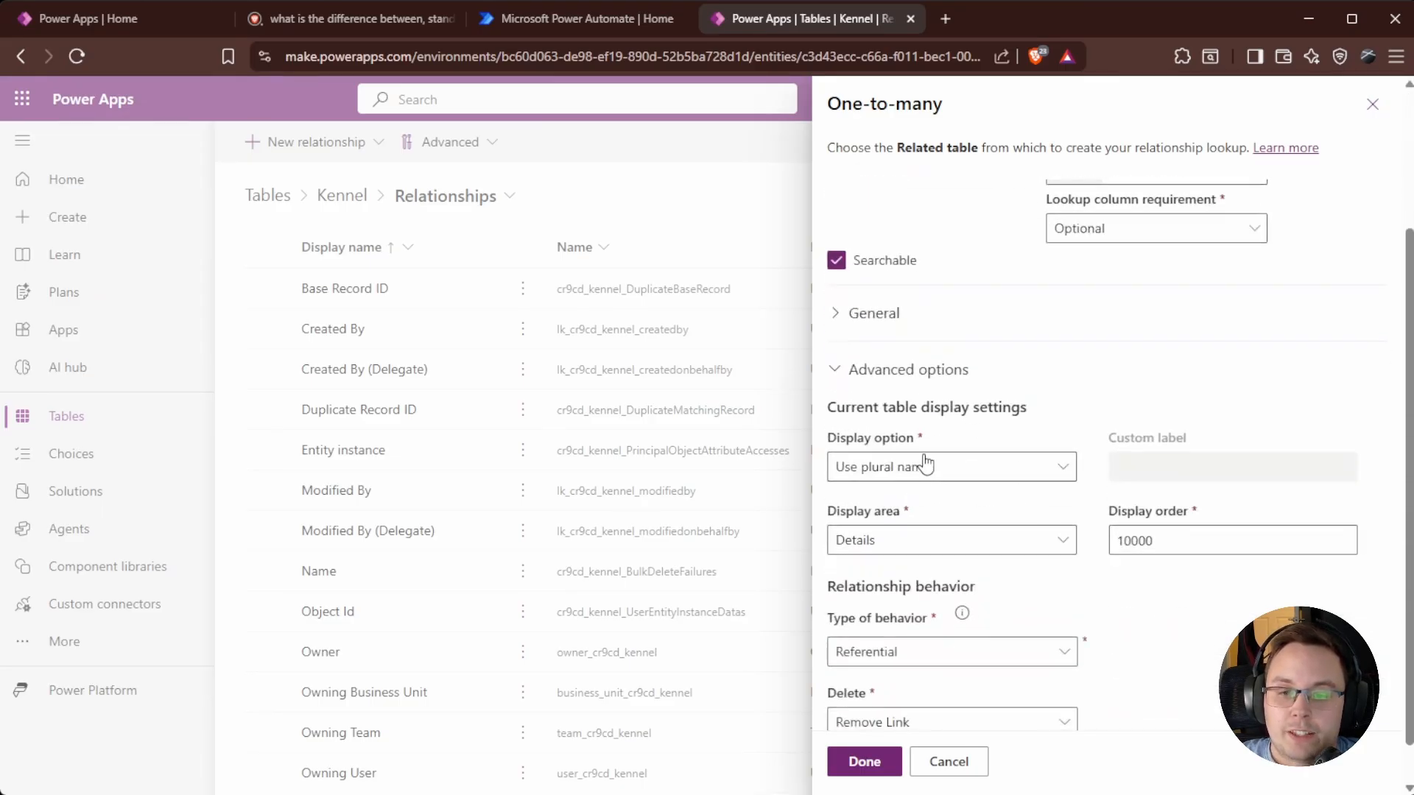
pyautogui.click(850, 370)
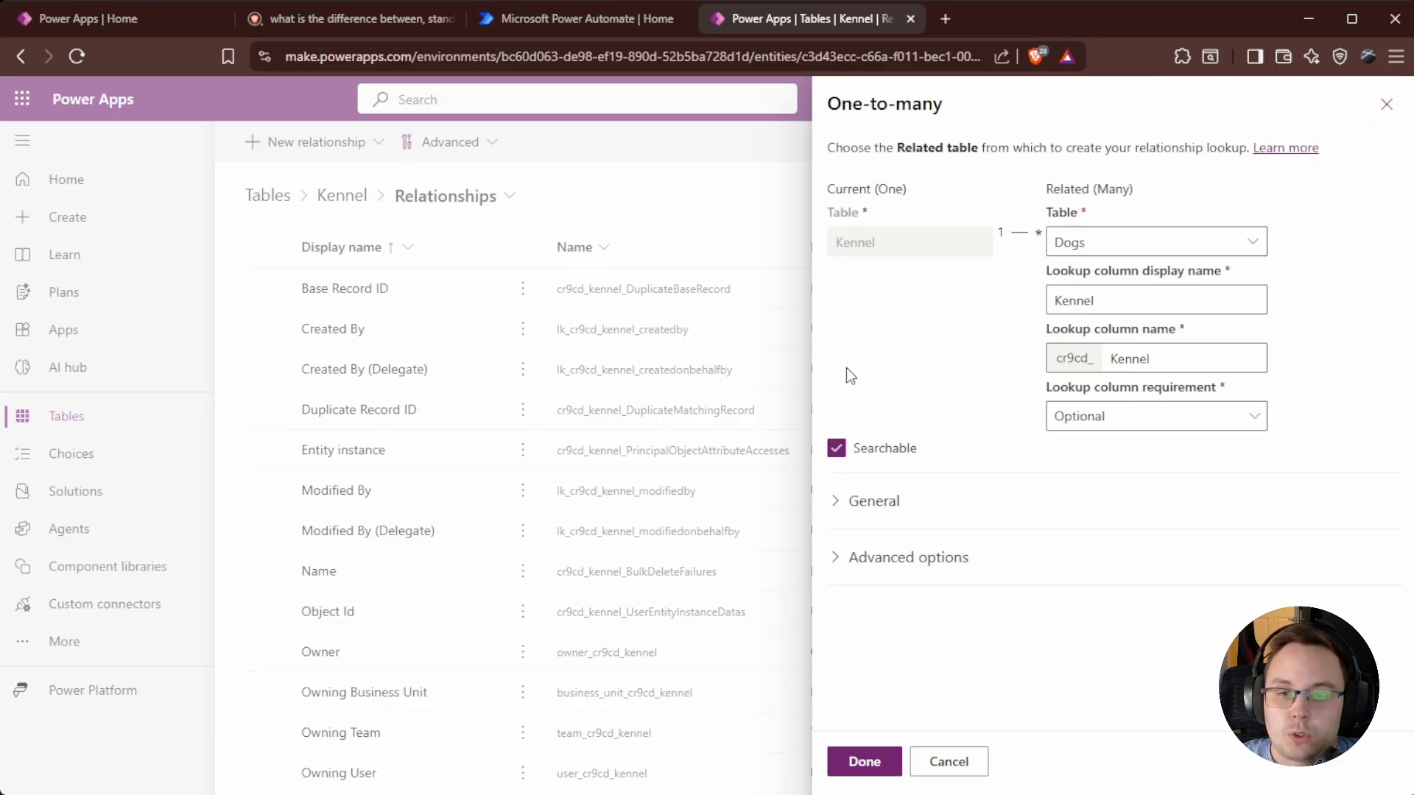
pyautogui.click(881, 763)
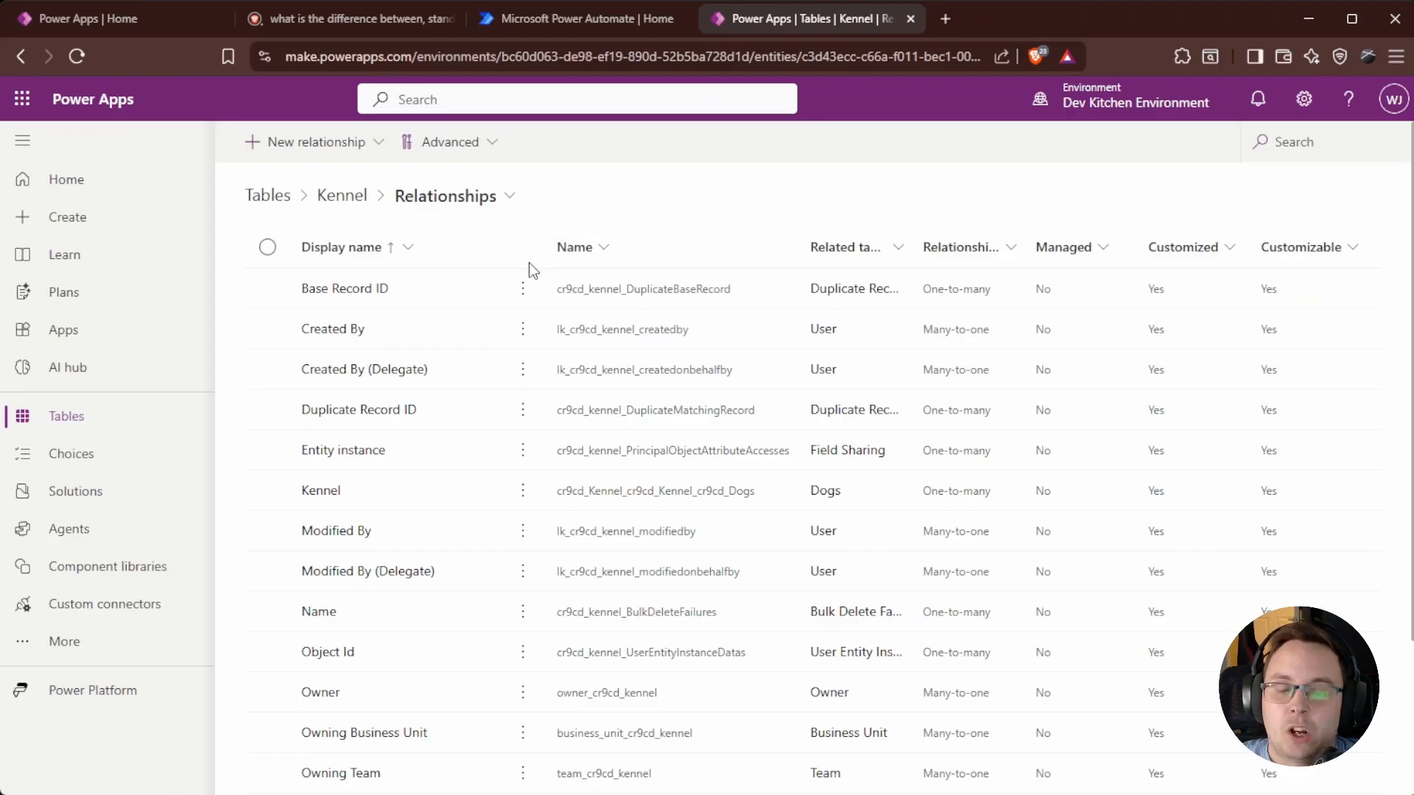
# Check the Dogs table's columns for the new Kennel lookup, then return to Tables.
pyautogui.click(67, 417)
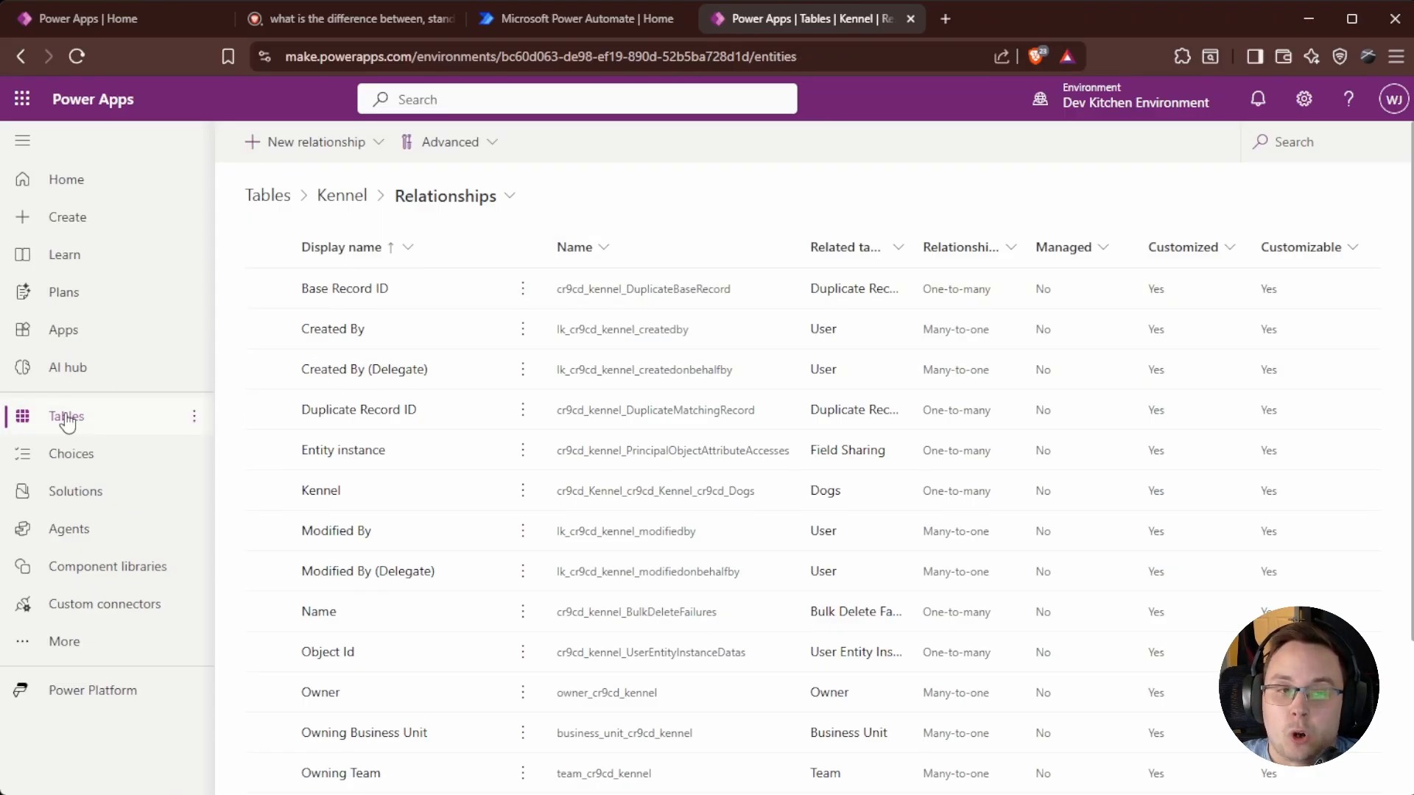
pyautogui.click(1304, 140)
pyautogui.write('Dogs')
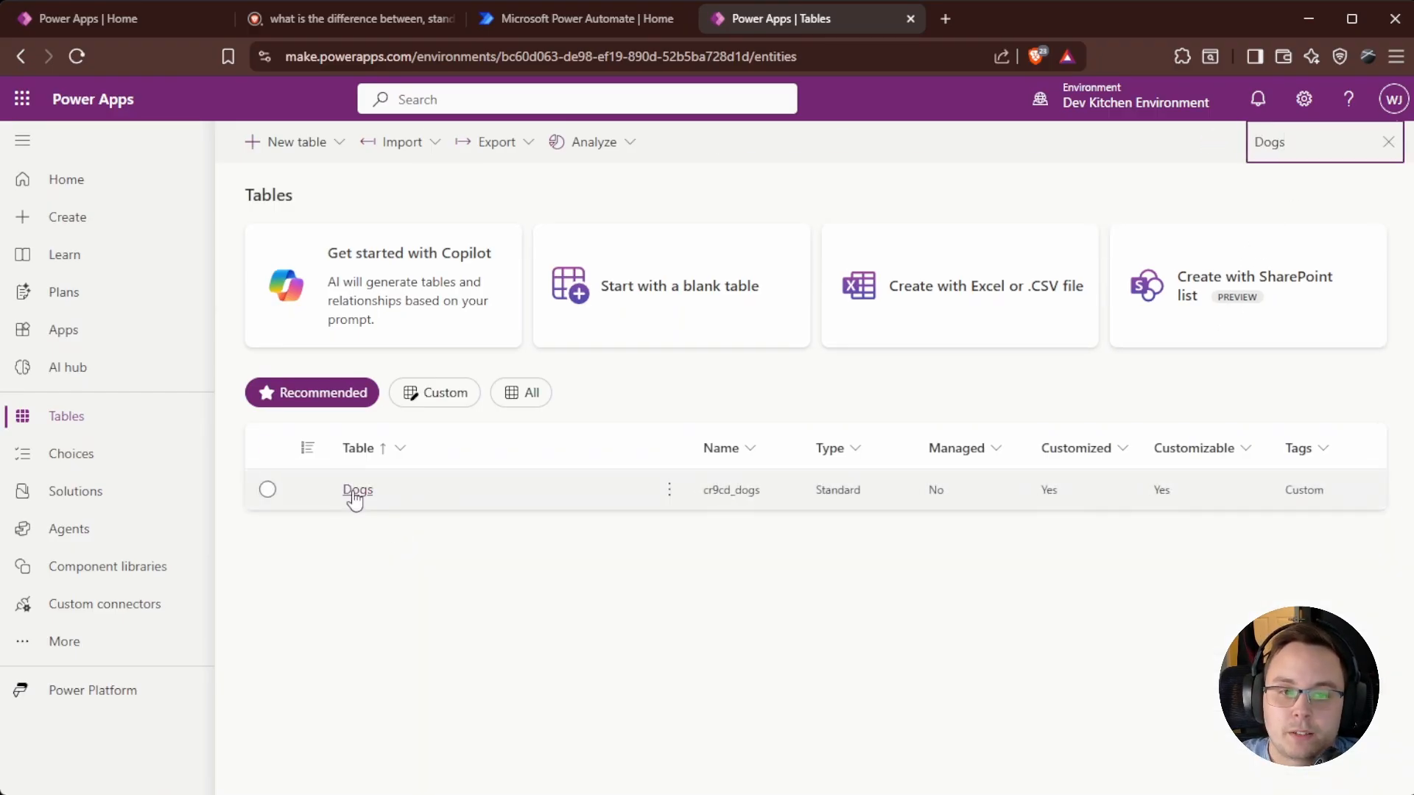
pyautogui.click(355, 490)
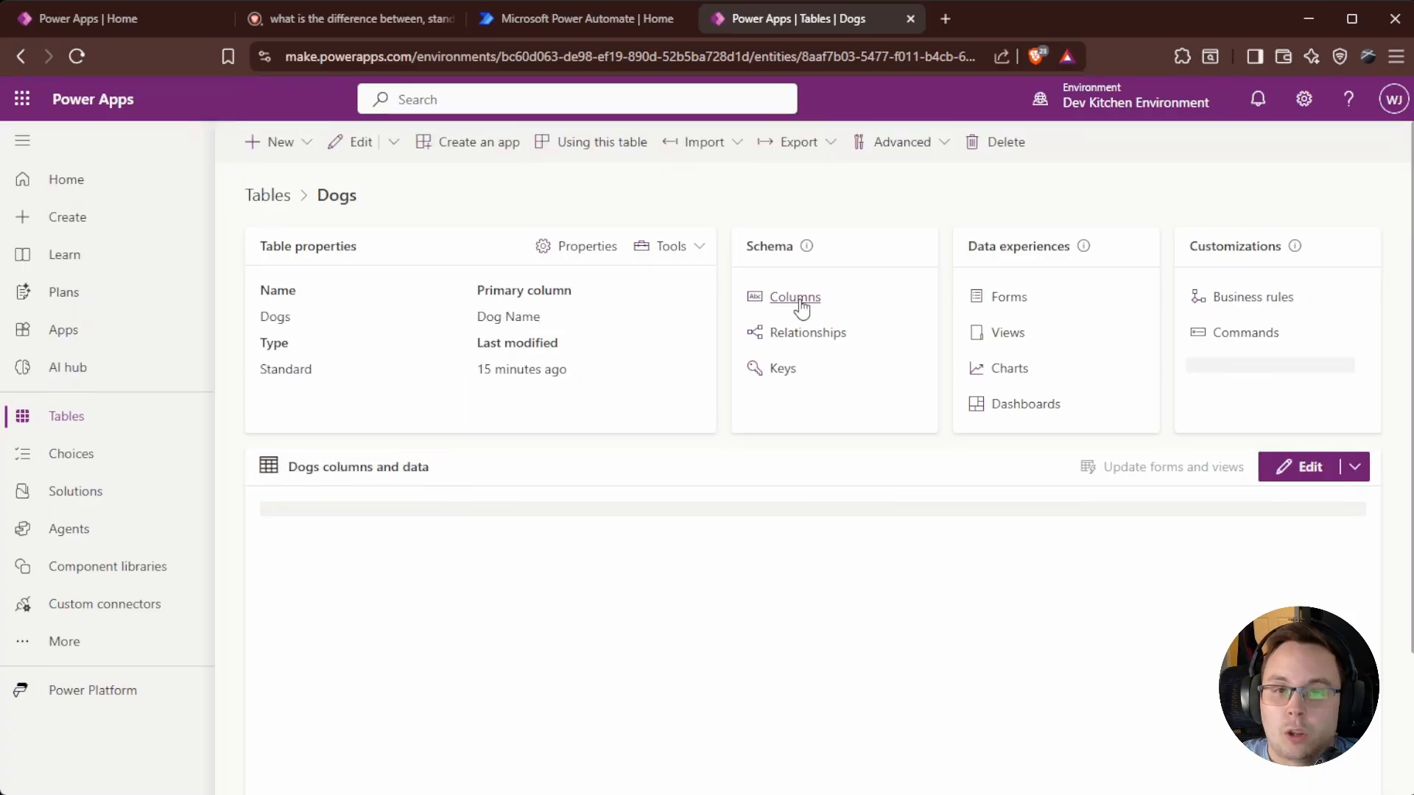
pyautogui.click(795, 299)
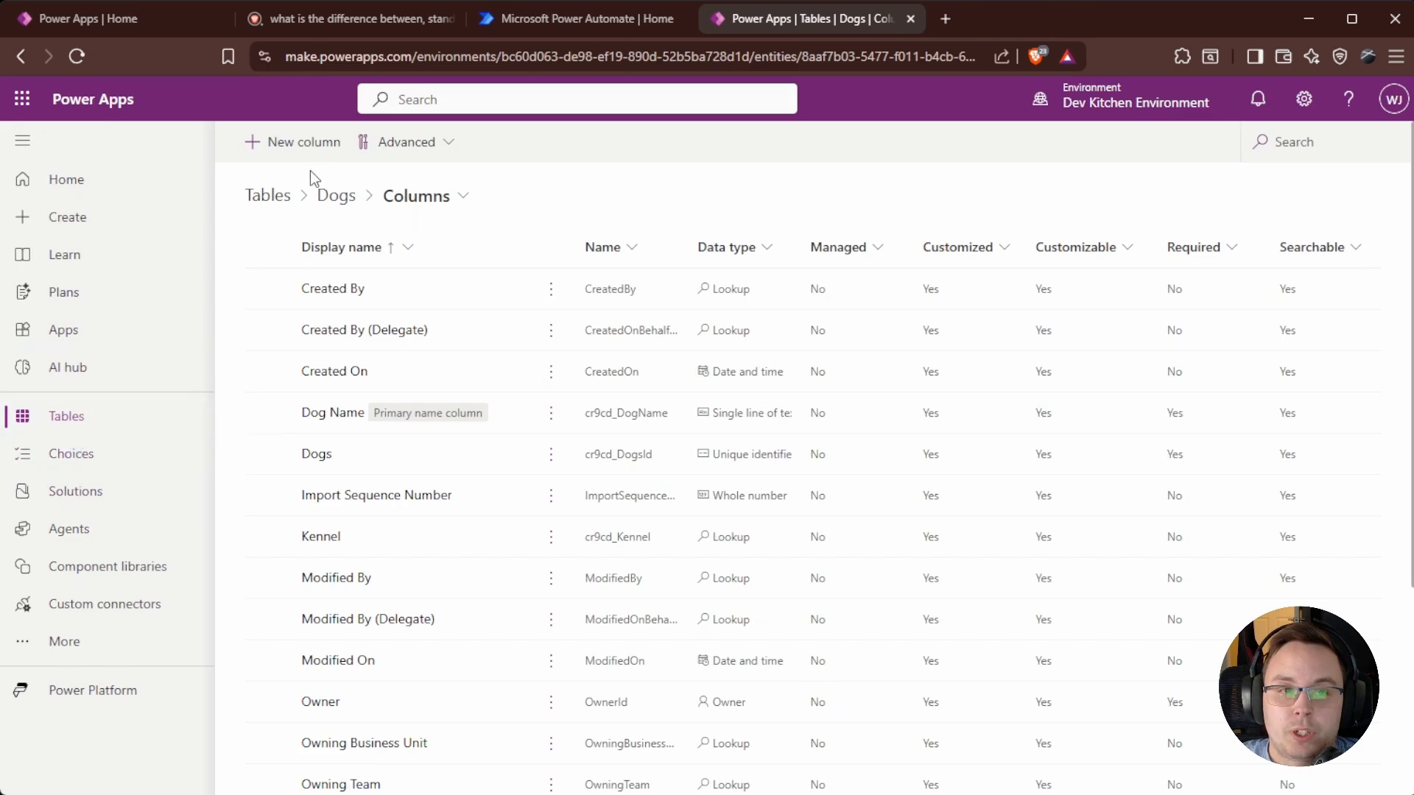
pyautogui.click(68, 425)
# Open the Kennel table and set Kennel 1's access date to 19/09/2025.
pyautogui.click(1305, 147)
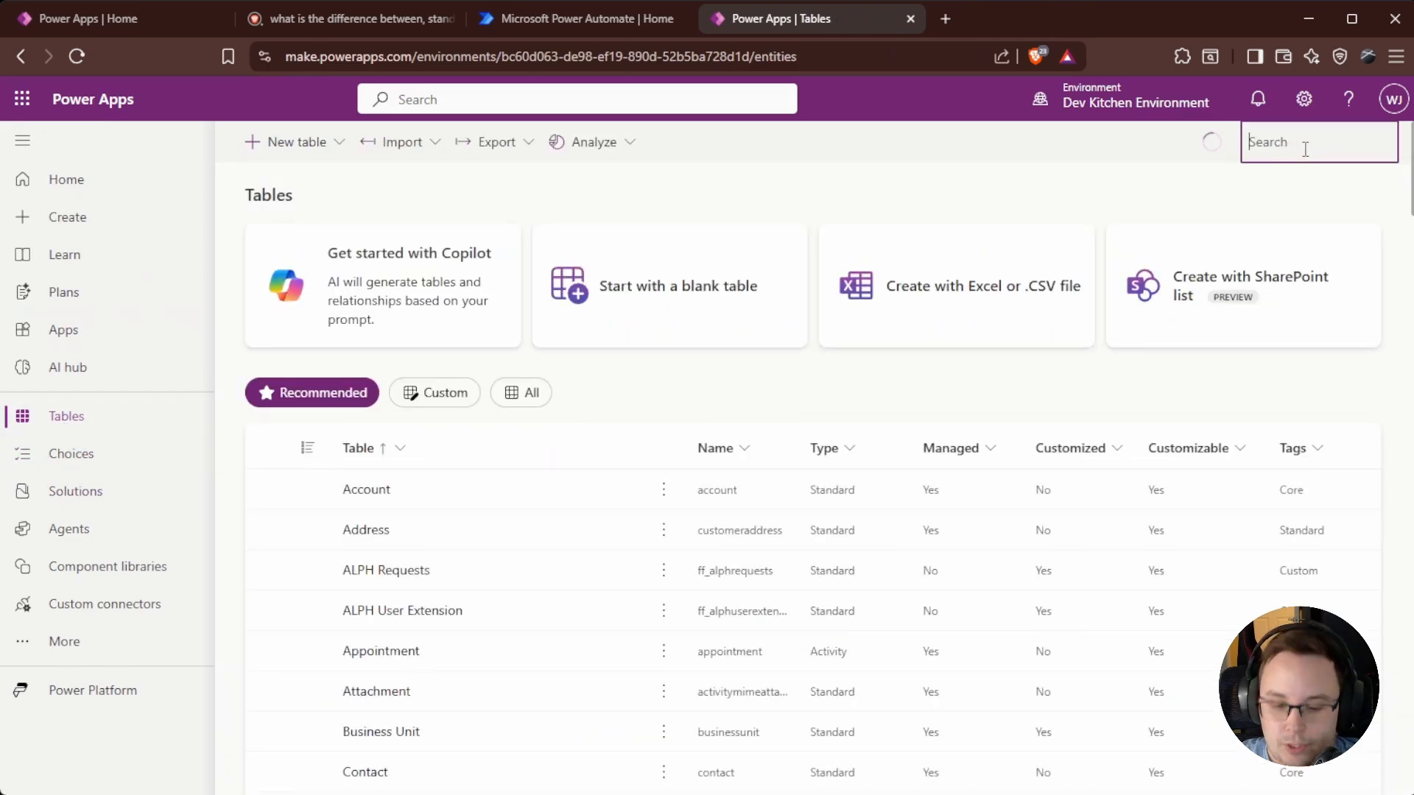
pyautogui.write('Ke')
pyautogui.click(528, 526)
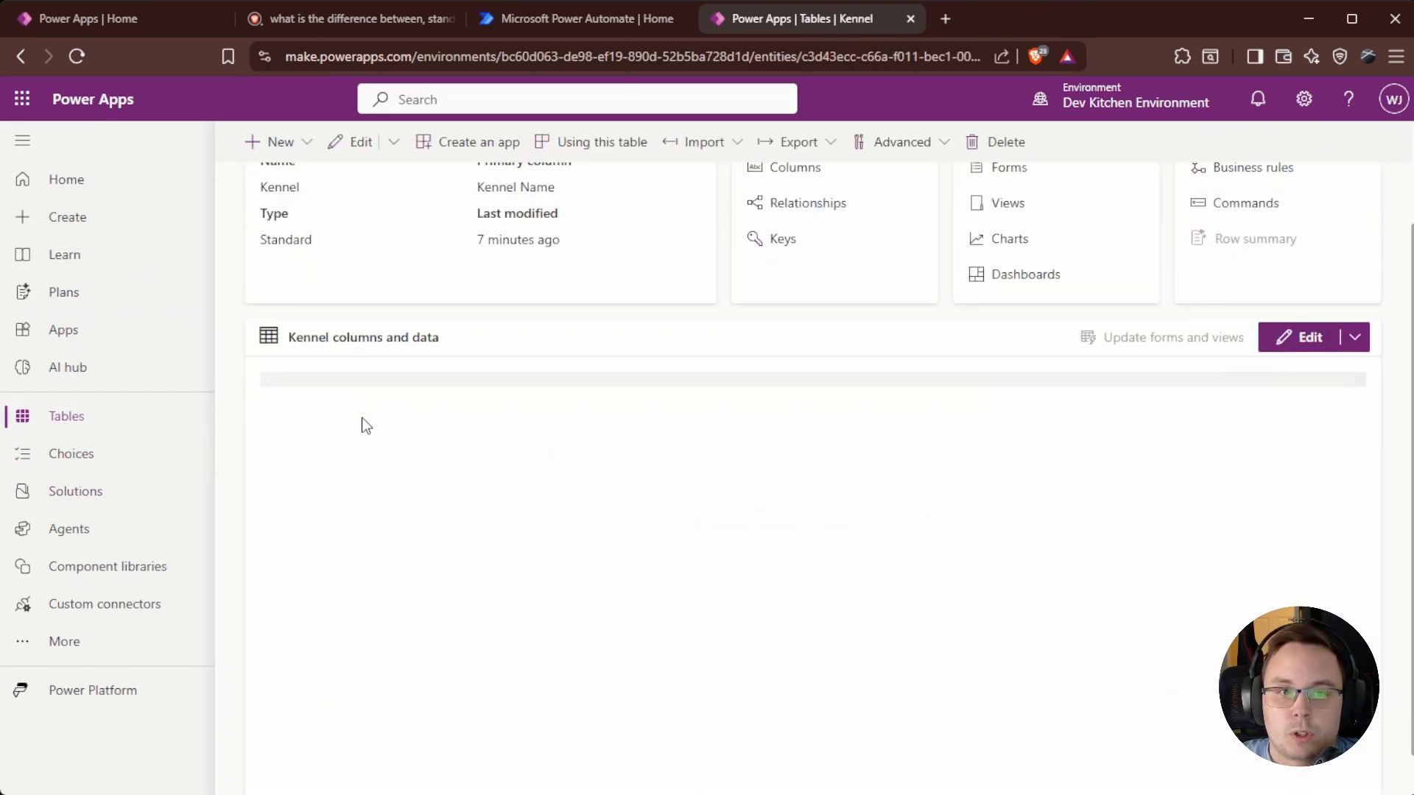
pyautogui.click(375, 483)
pyautogui.click(628, 486)
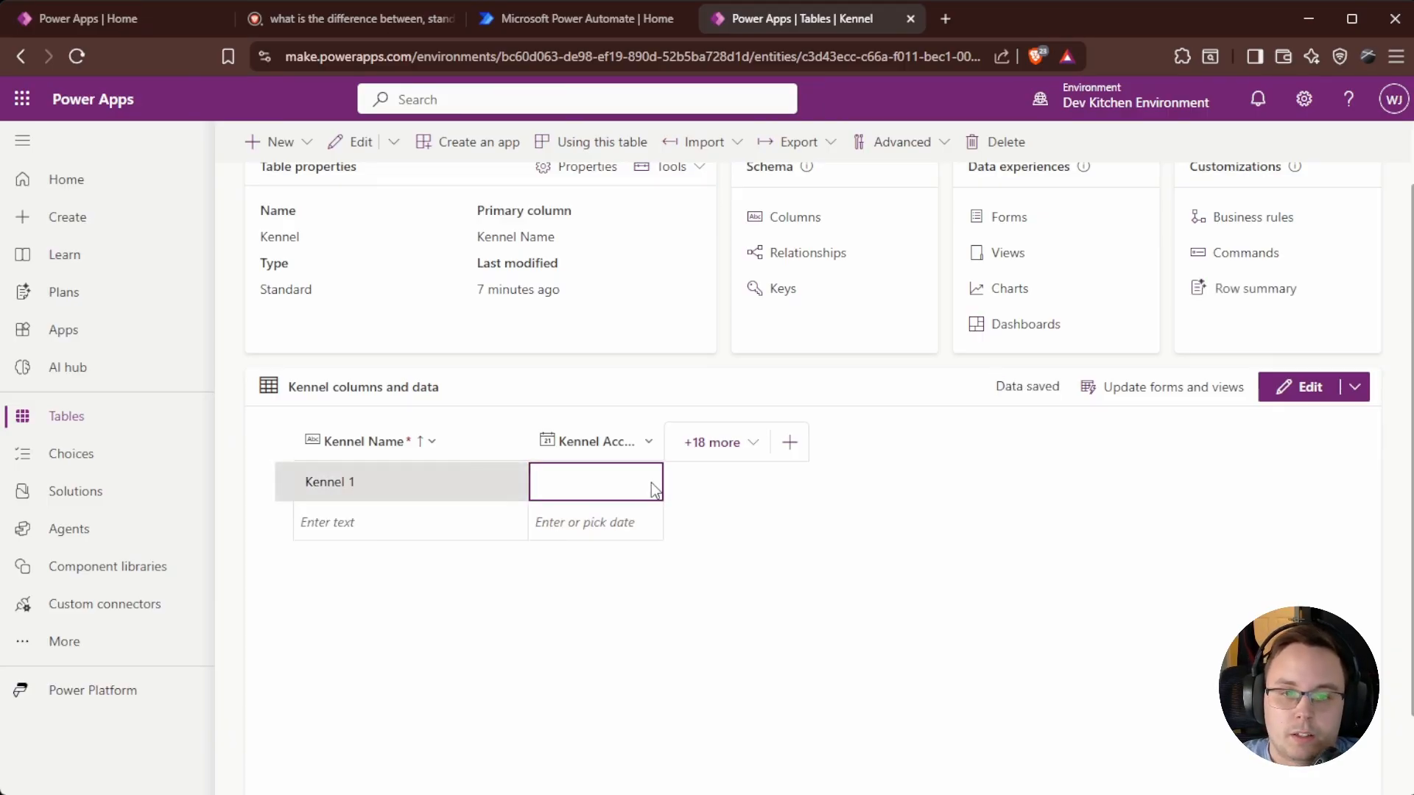
pyautogui.click(646, 482)
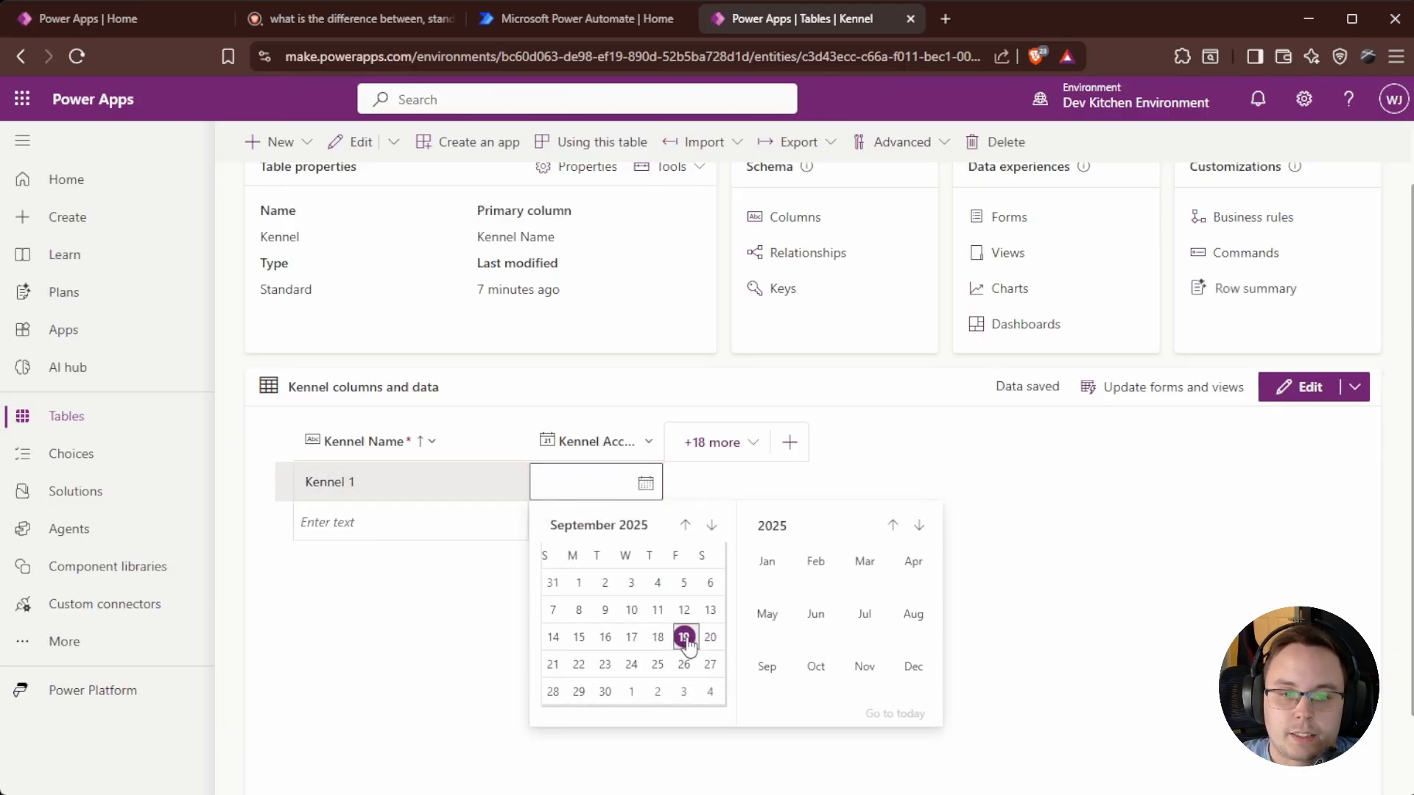
pyautogui.click(687, 635)
# Add a Kennel 2 row dated 20/09/2025 and go back to the tables list.
pyautogui.click(348, 523)
pyautogui.write('Kenn')
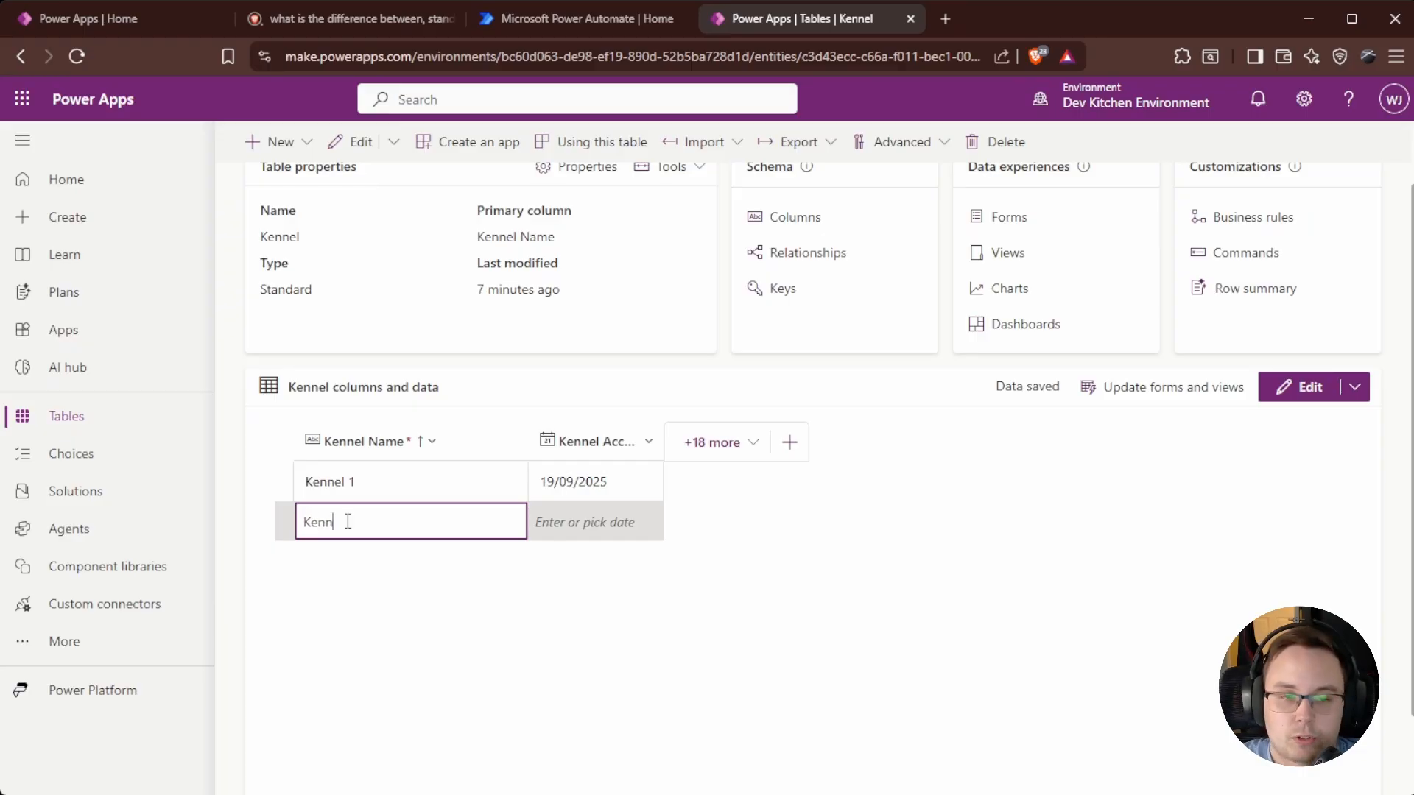
pyautogui.write('el 2')
pyautogui.click(644, 526)
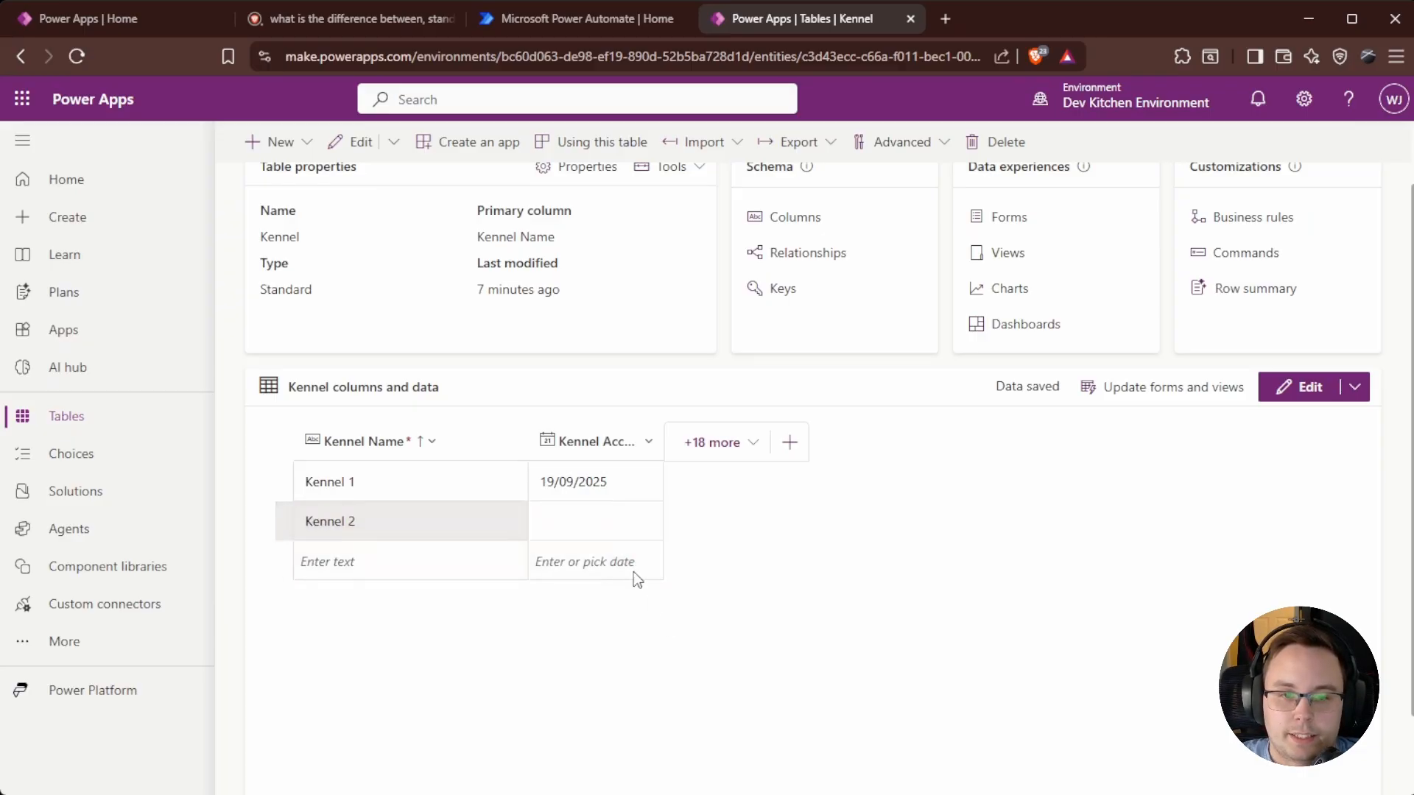
pyautogui.click(656, 530)
pyautogui.click(710, 673)
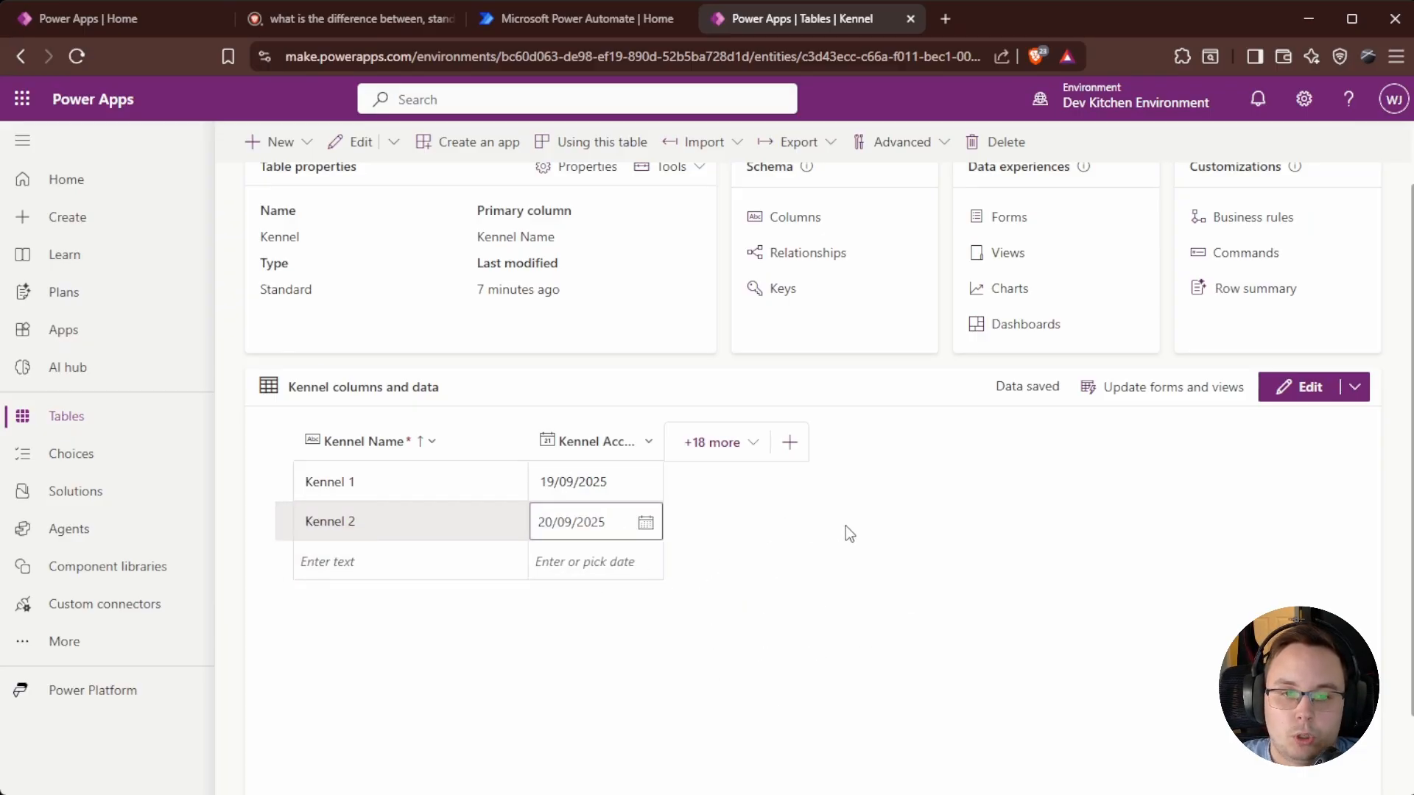
pyautogui.scroll(1, 266, 411)
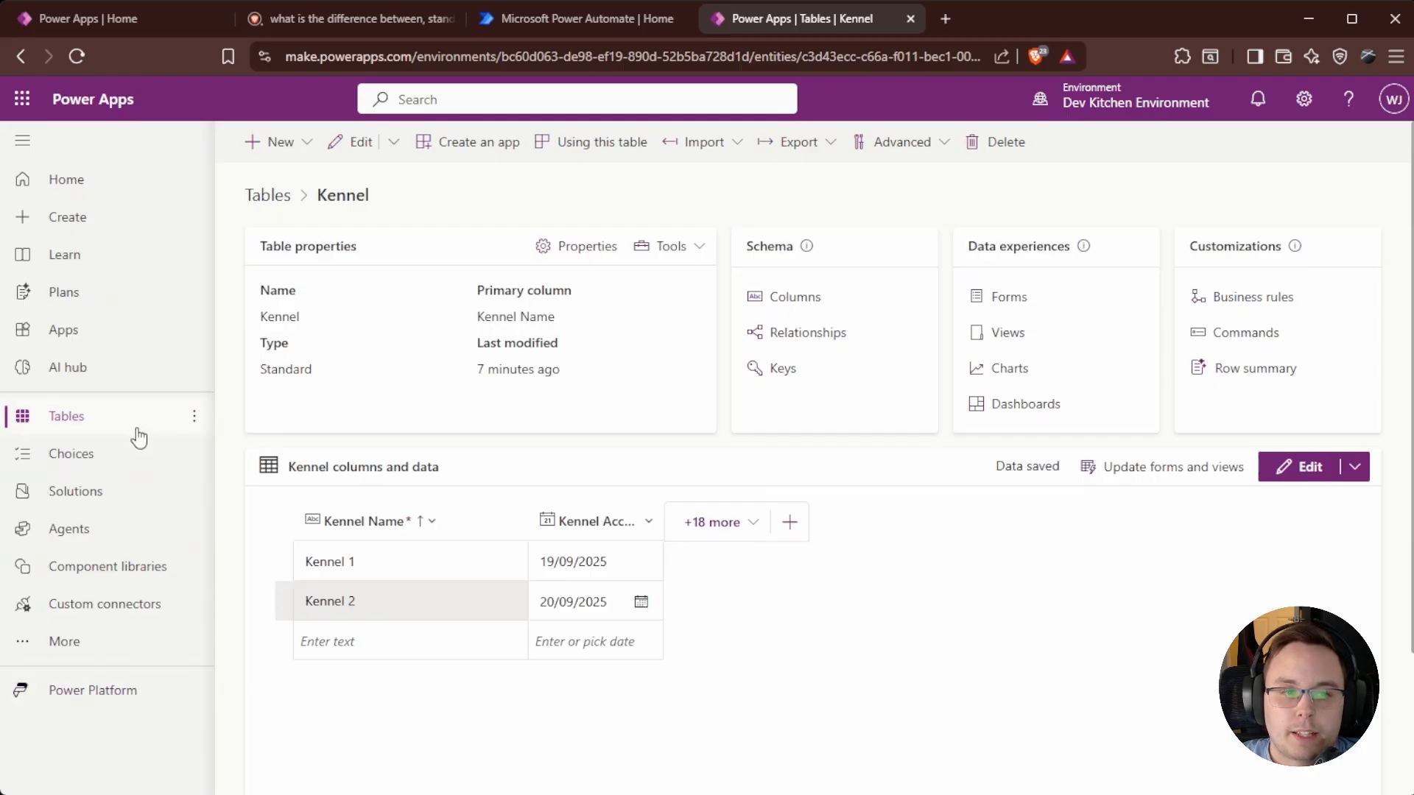
pyautogui.click(280, 196)
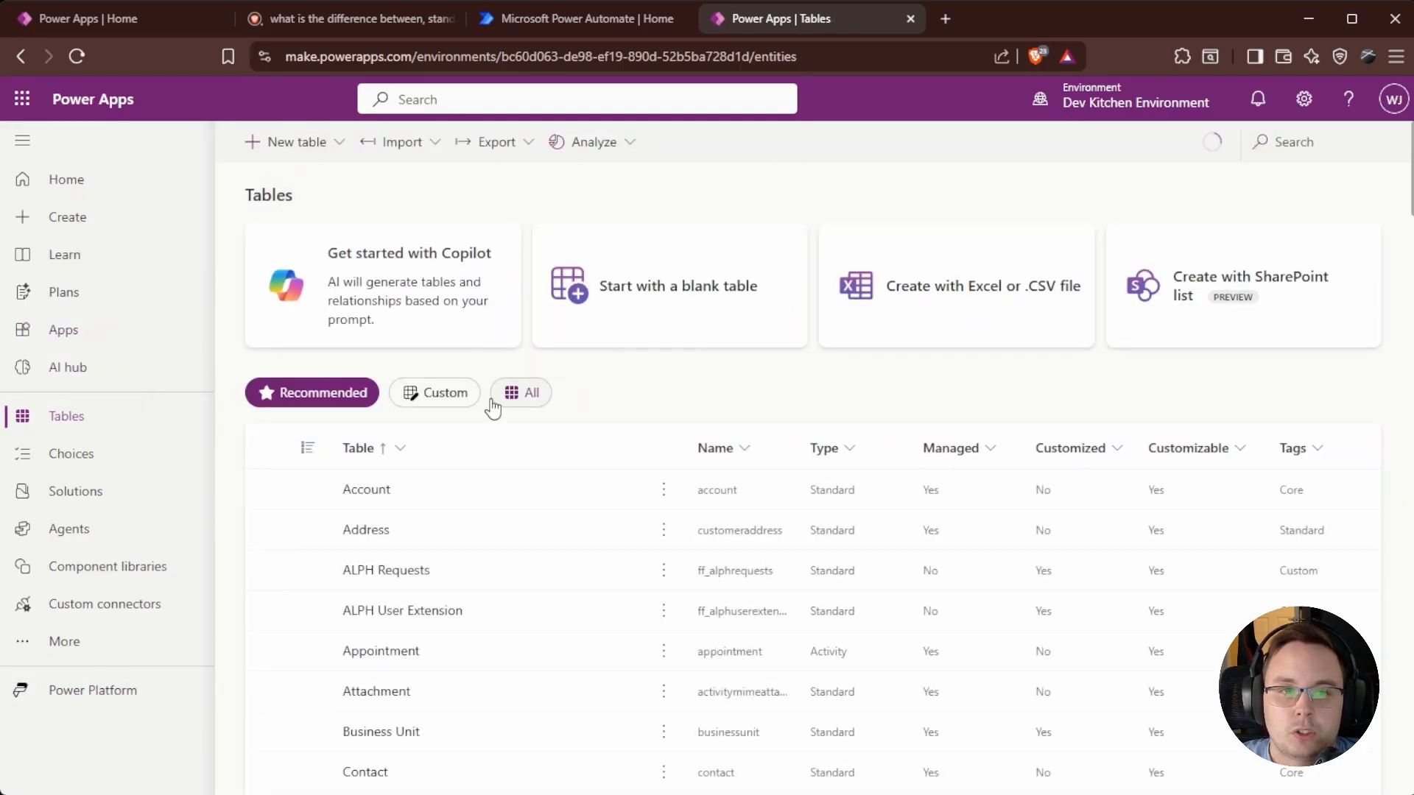
# Open the Dogs table and show the Kennel column in its data grid.
pyautogui.click(1350, 142)
pyautogui.write('dog')
pyautogui.click(361, 490)
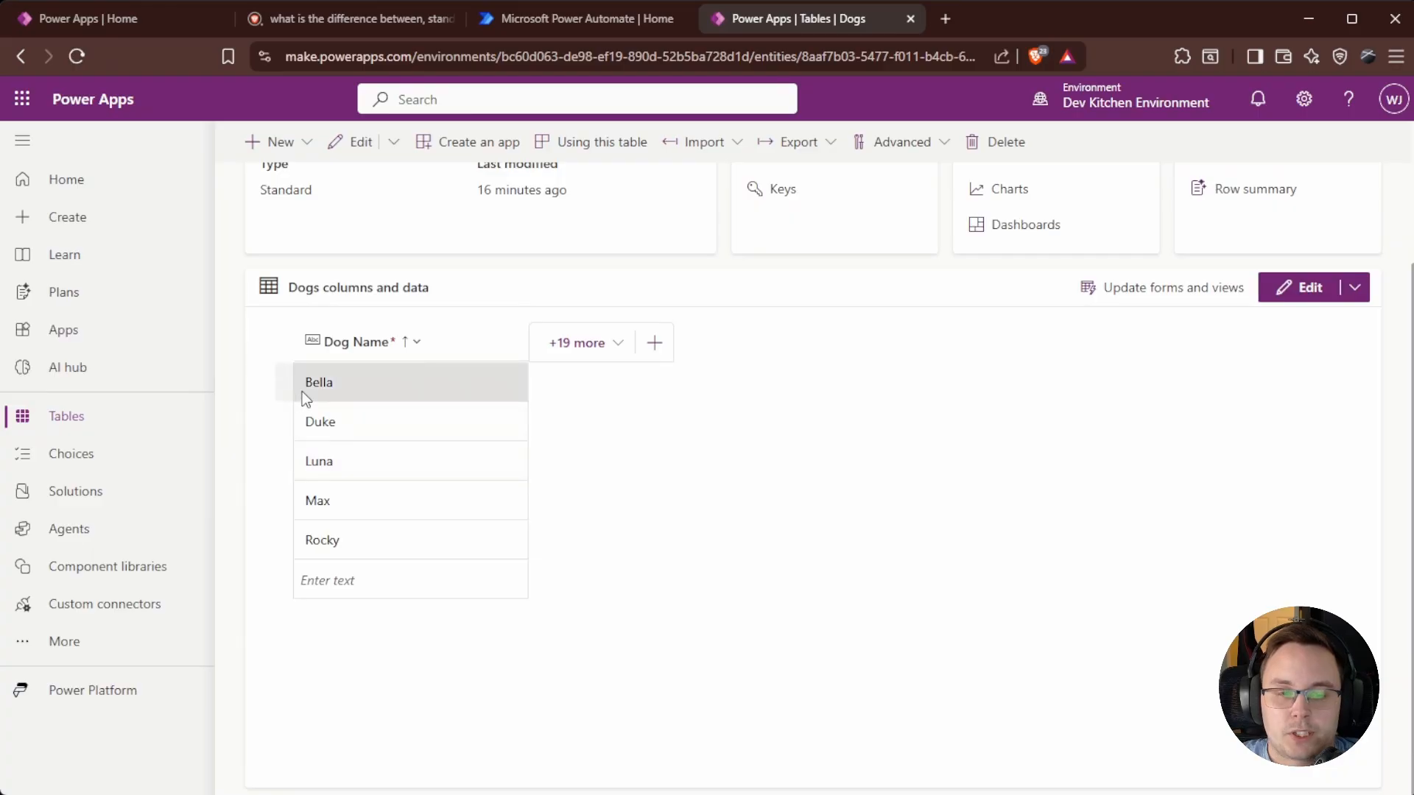
pyautogui.click(607, 349)
pyautogui.write('Kennel')
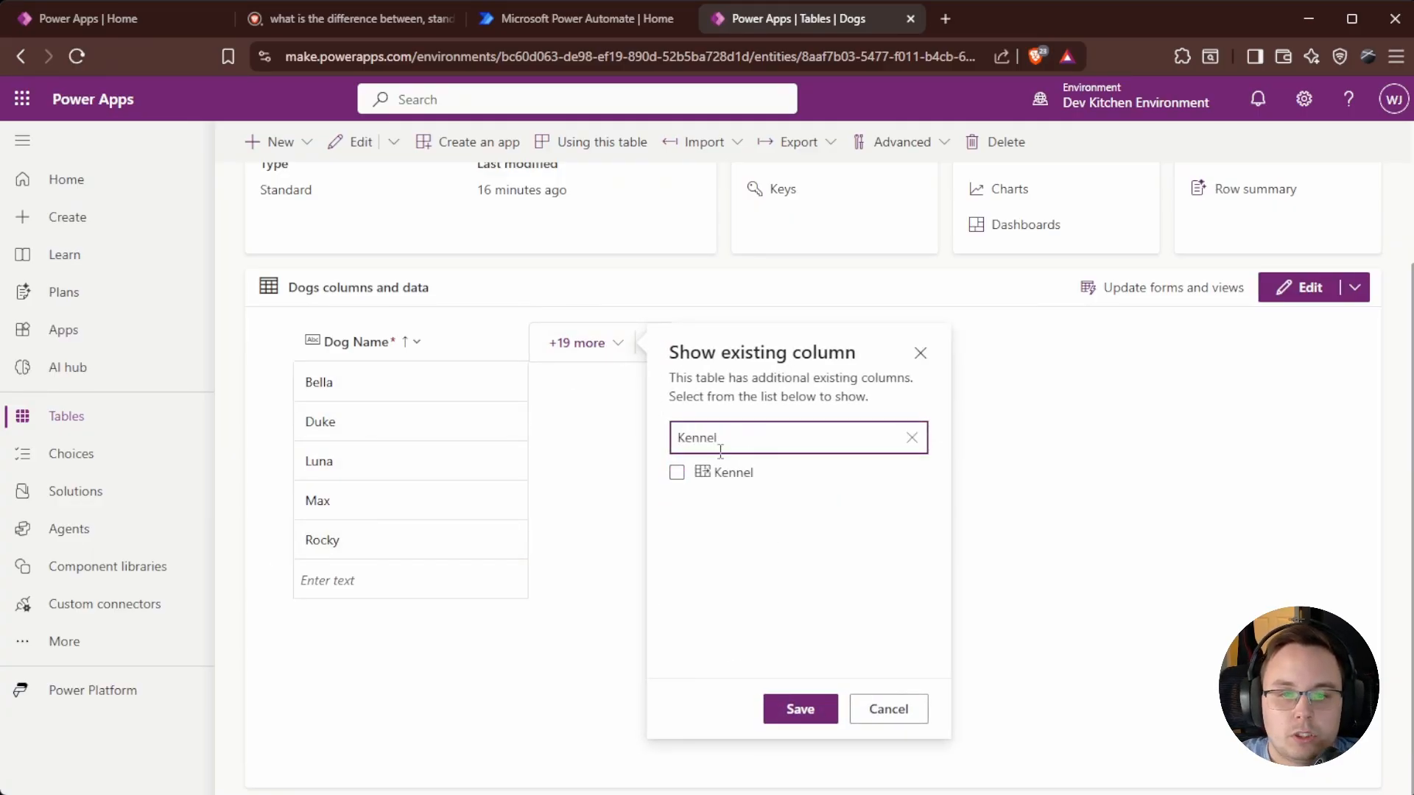
pyautogui.click(677, 472)
pyautogui.click(787, 708)
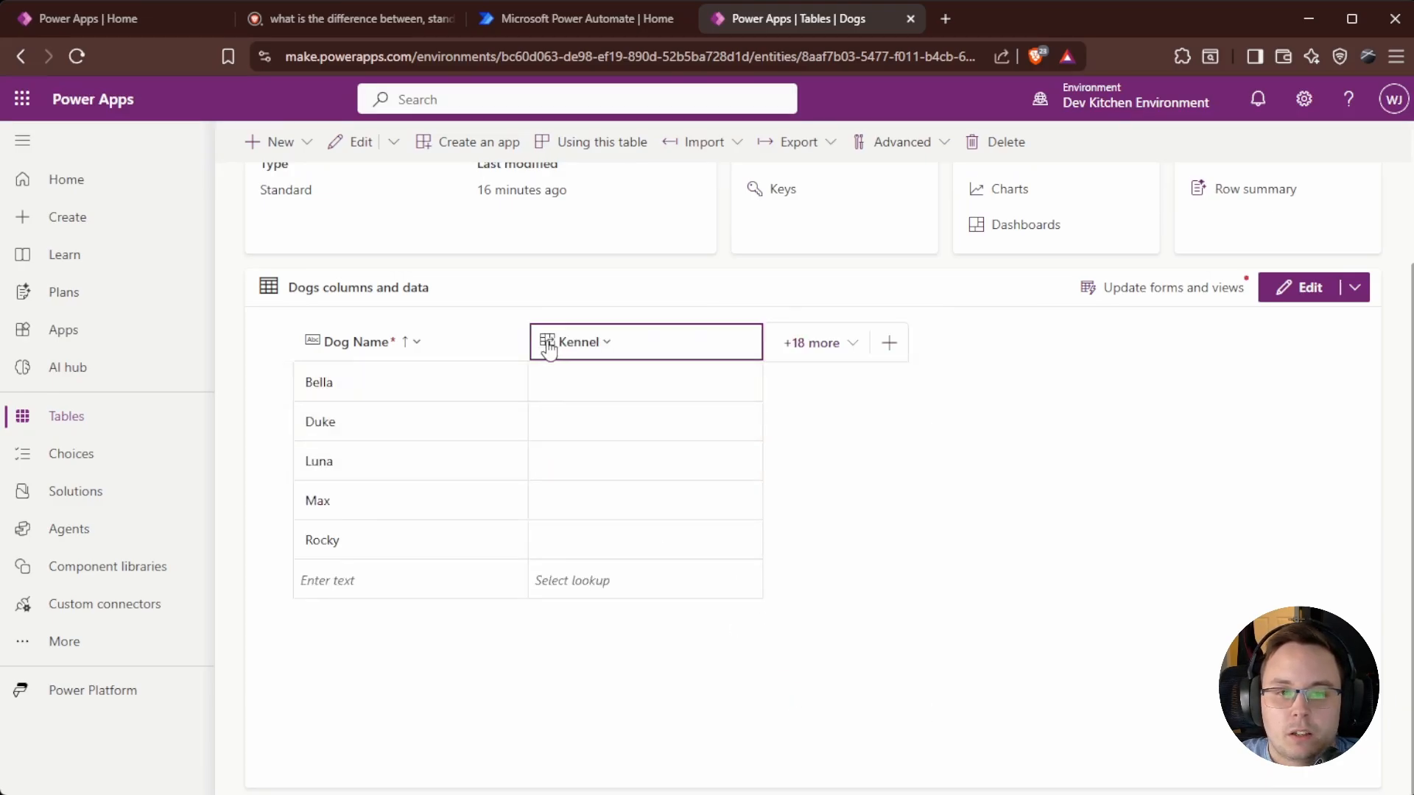
# Assign Bella, Luna and Rocky to Kennel 1, and Duke and Max to Kennel 2.
pyautogui.click(599, 379)
pyautogui.click(600, 377)
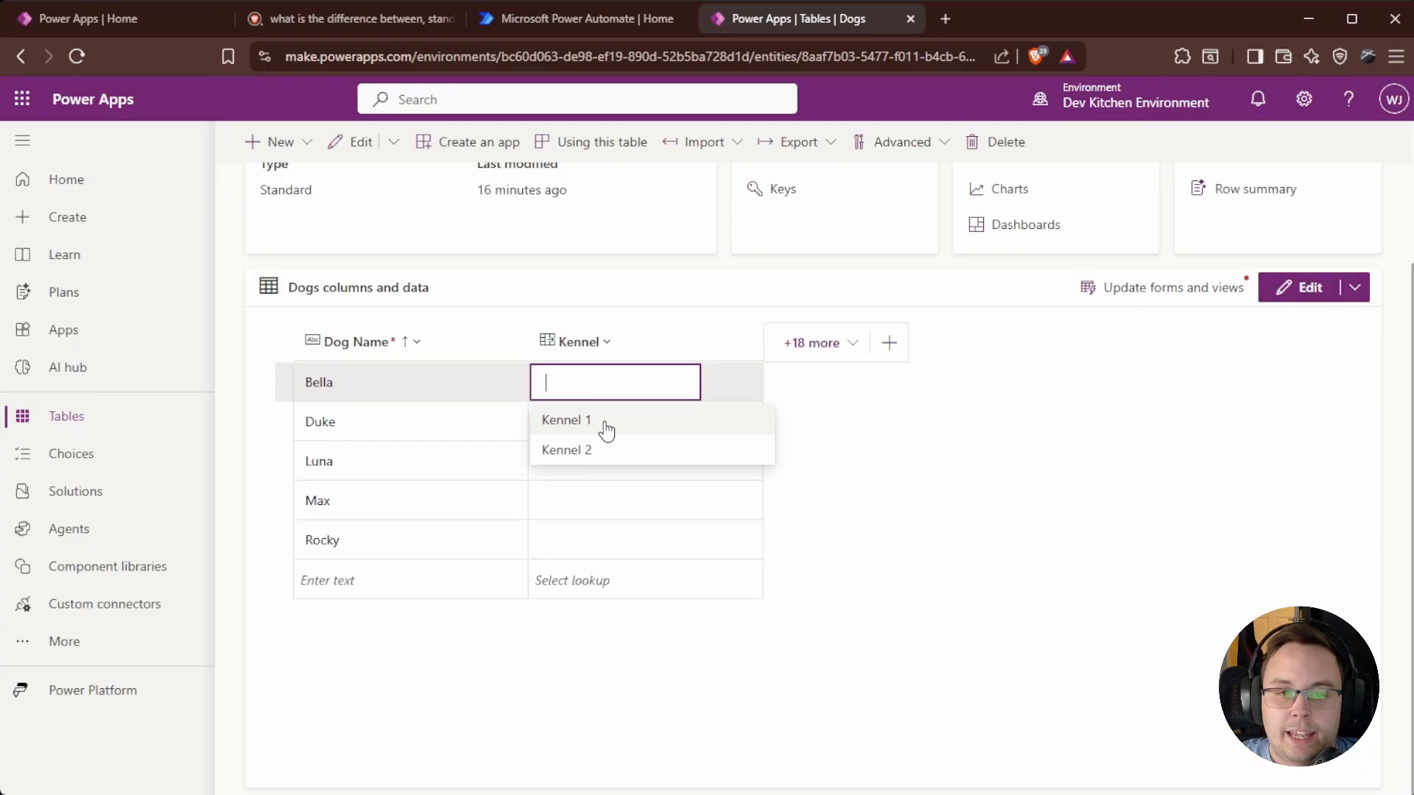
pyautogui.click(603, 425)
pyautogui.click(602, 420)
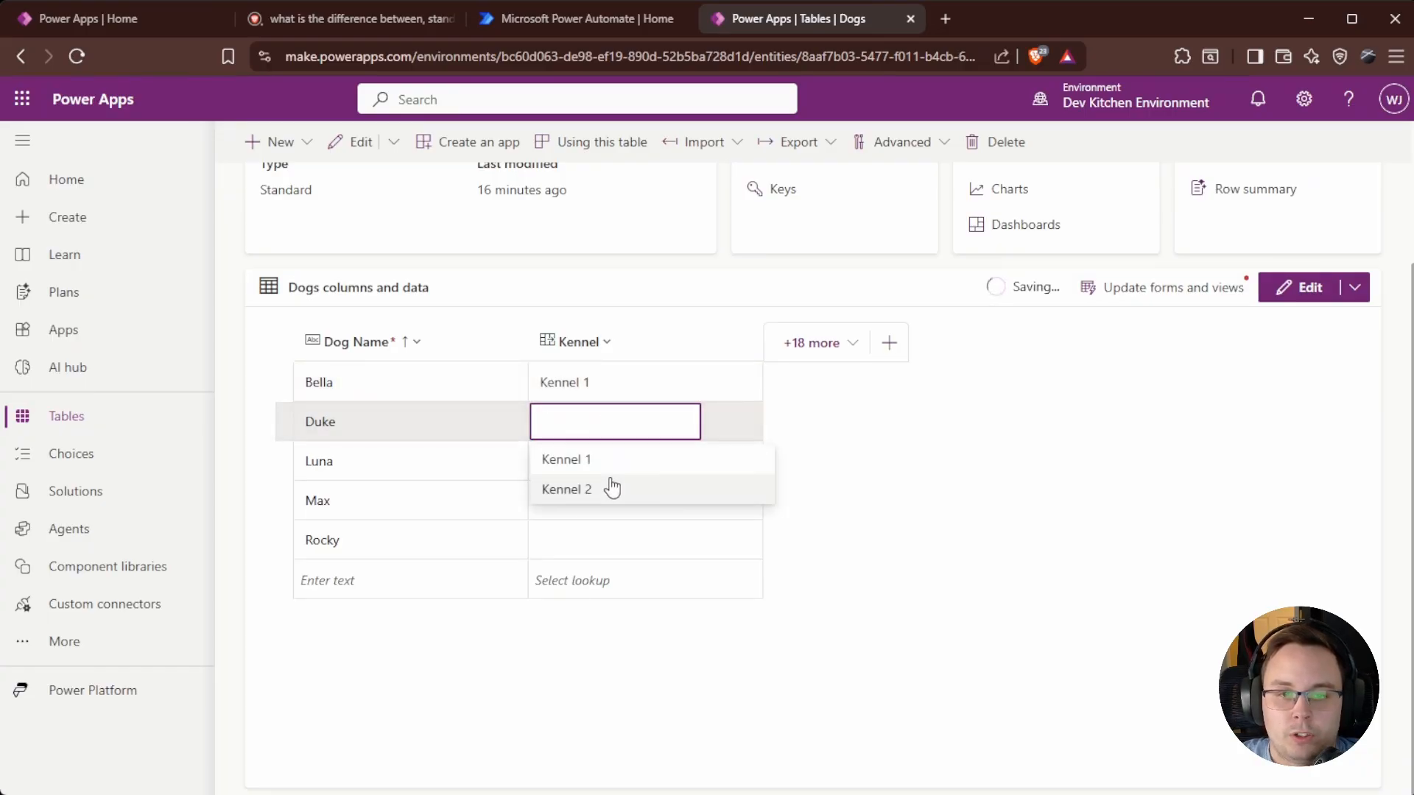
pyautogui.click(612, 487)
pyautogui.click(591, 453)
pyautogui.click(570, 497)
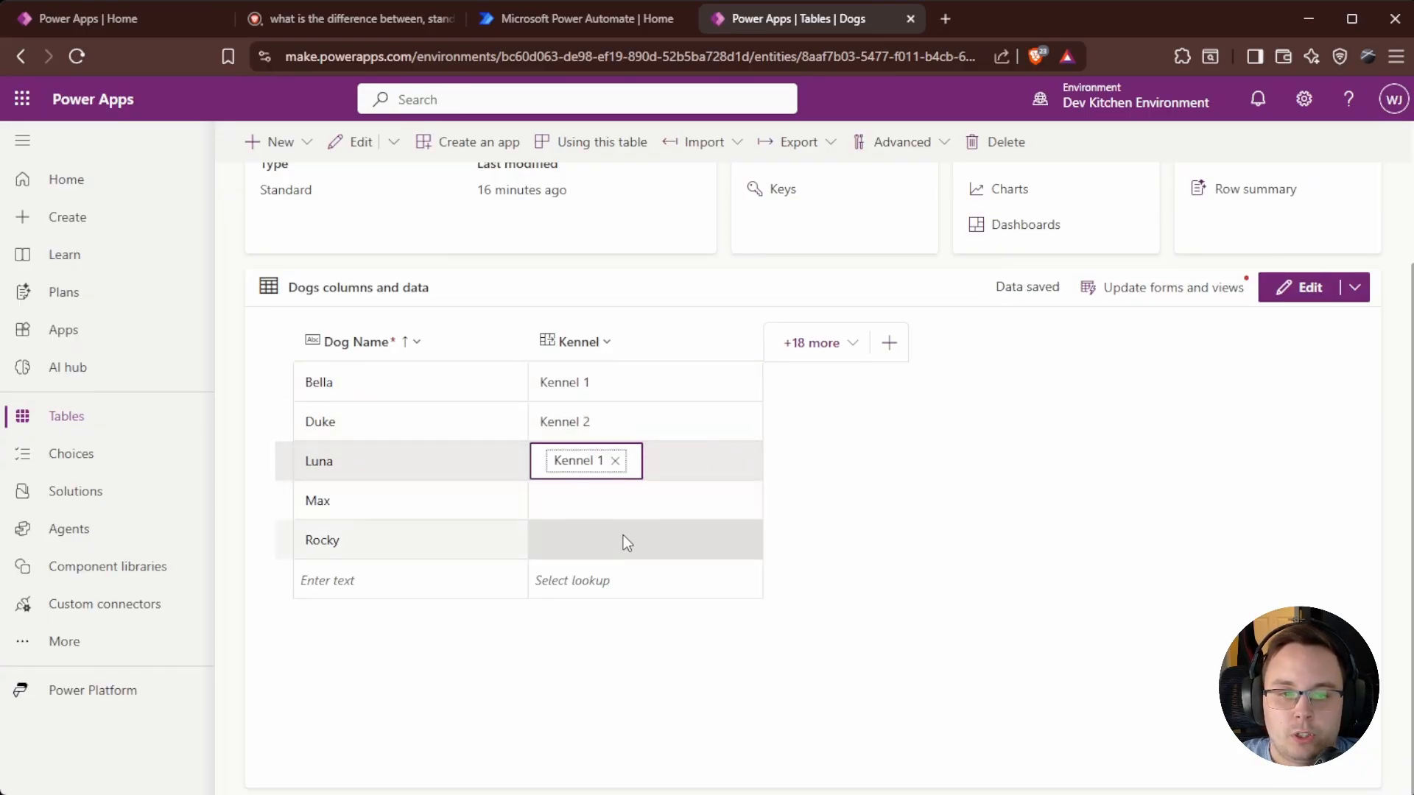
pyautogui.click(594, 502)
pyautogui.click(590, 570)
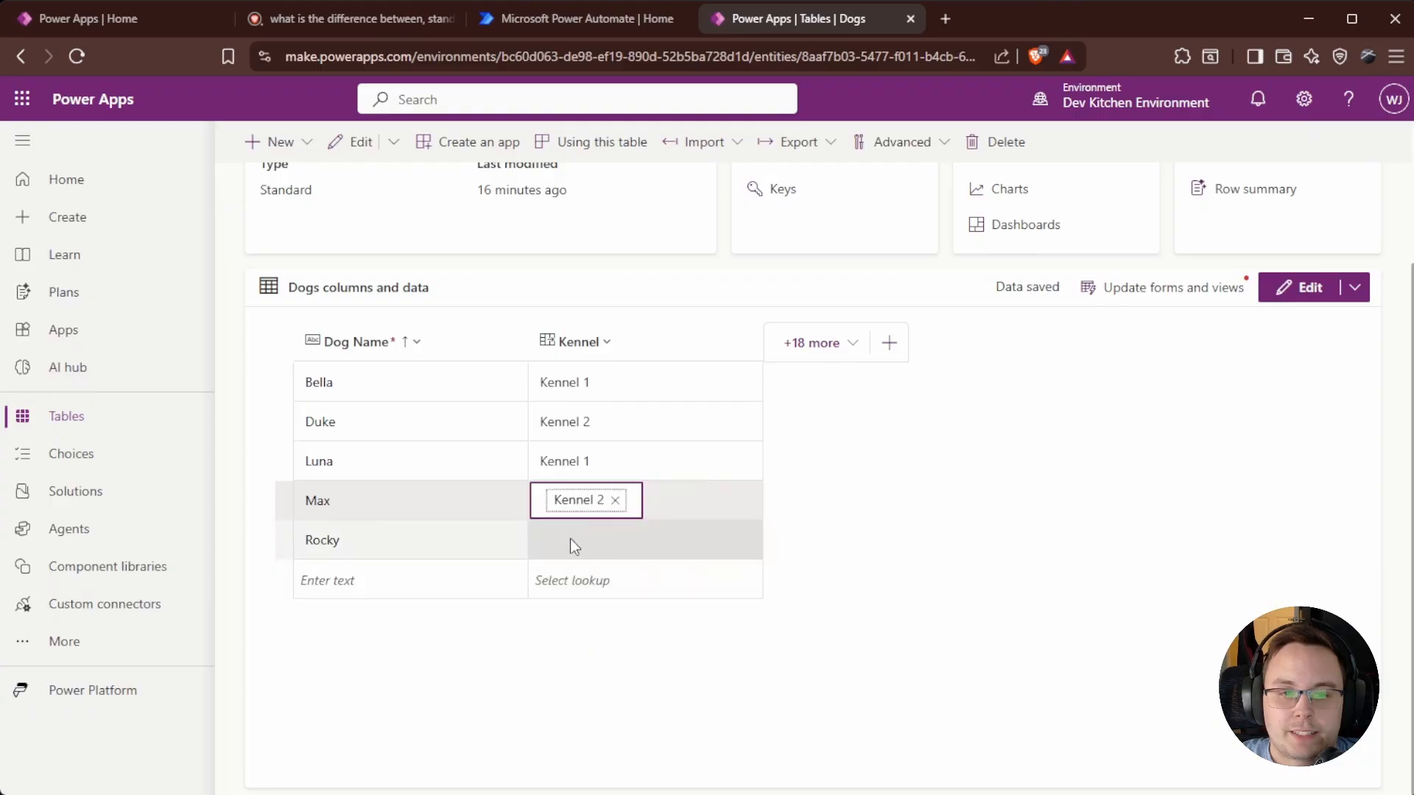
pyautogui.click(572, 541)
pyautogui.click(598, 581)
pyautogui.click(923, 621)
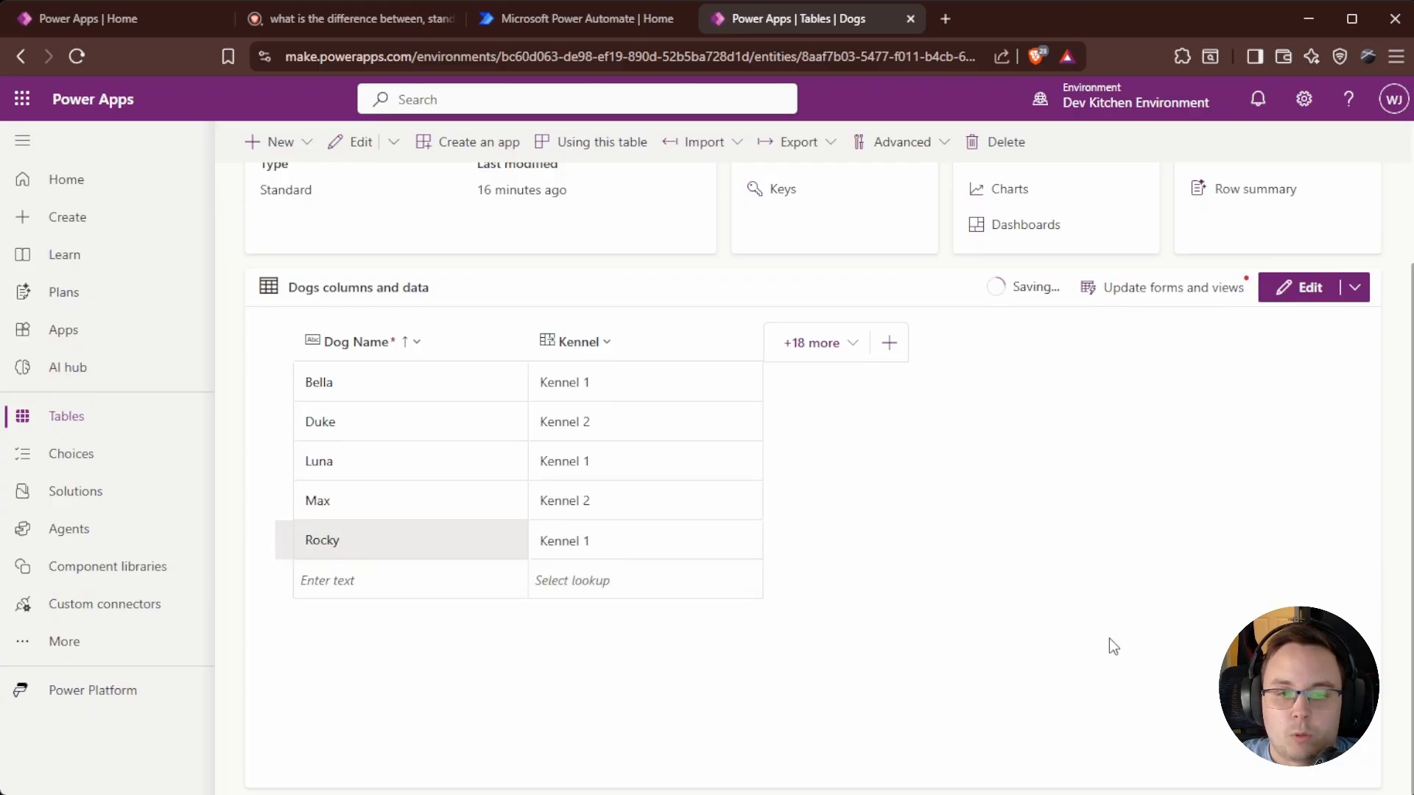
pyautogui.click(559, 336)
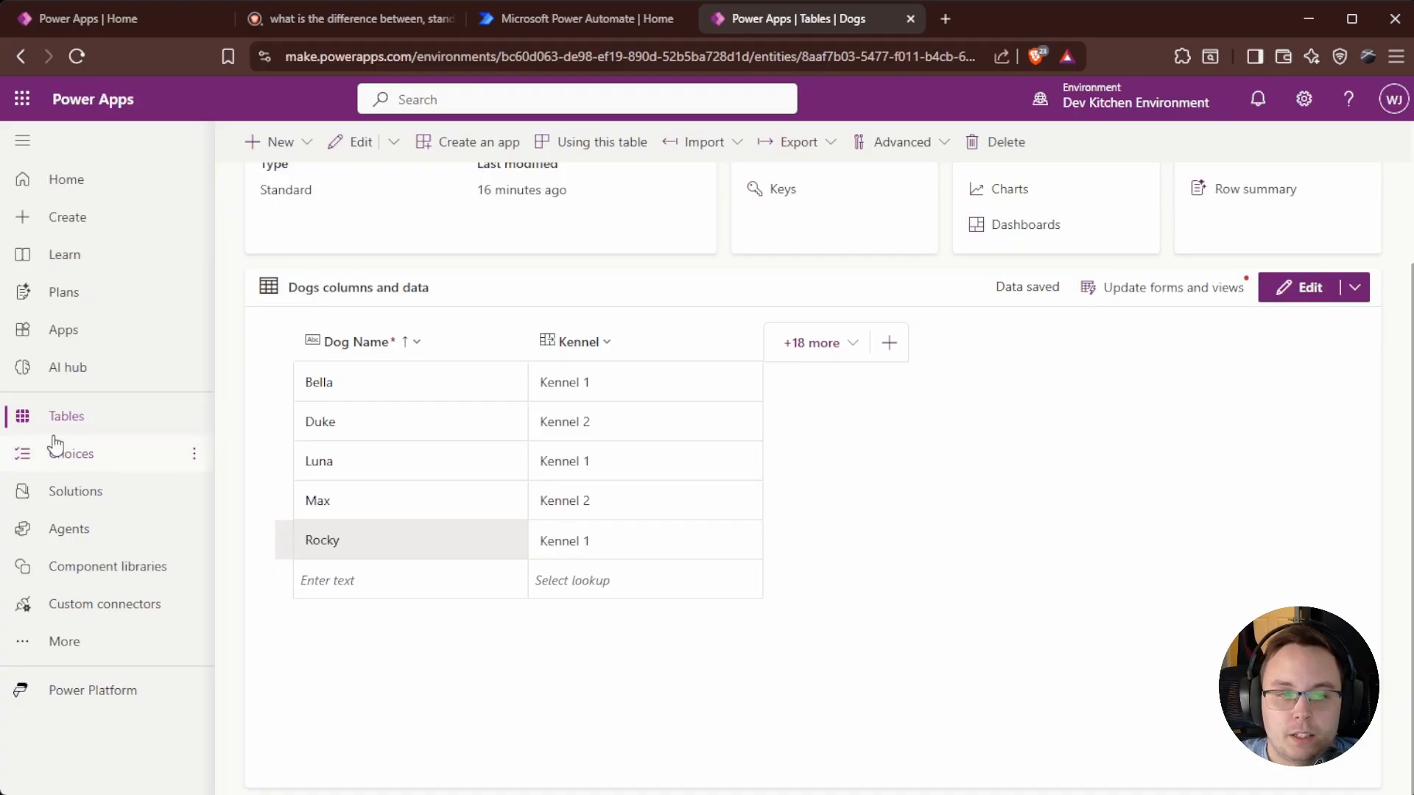
# Open the Kennel table's Keys page and start a new key.
pyautogui.click(79, 420)
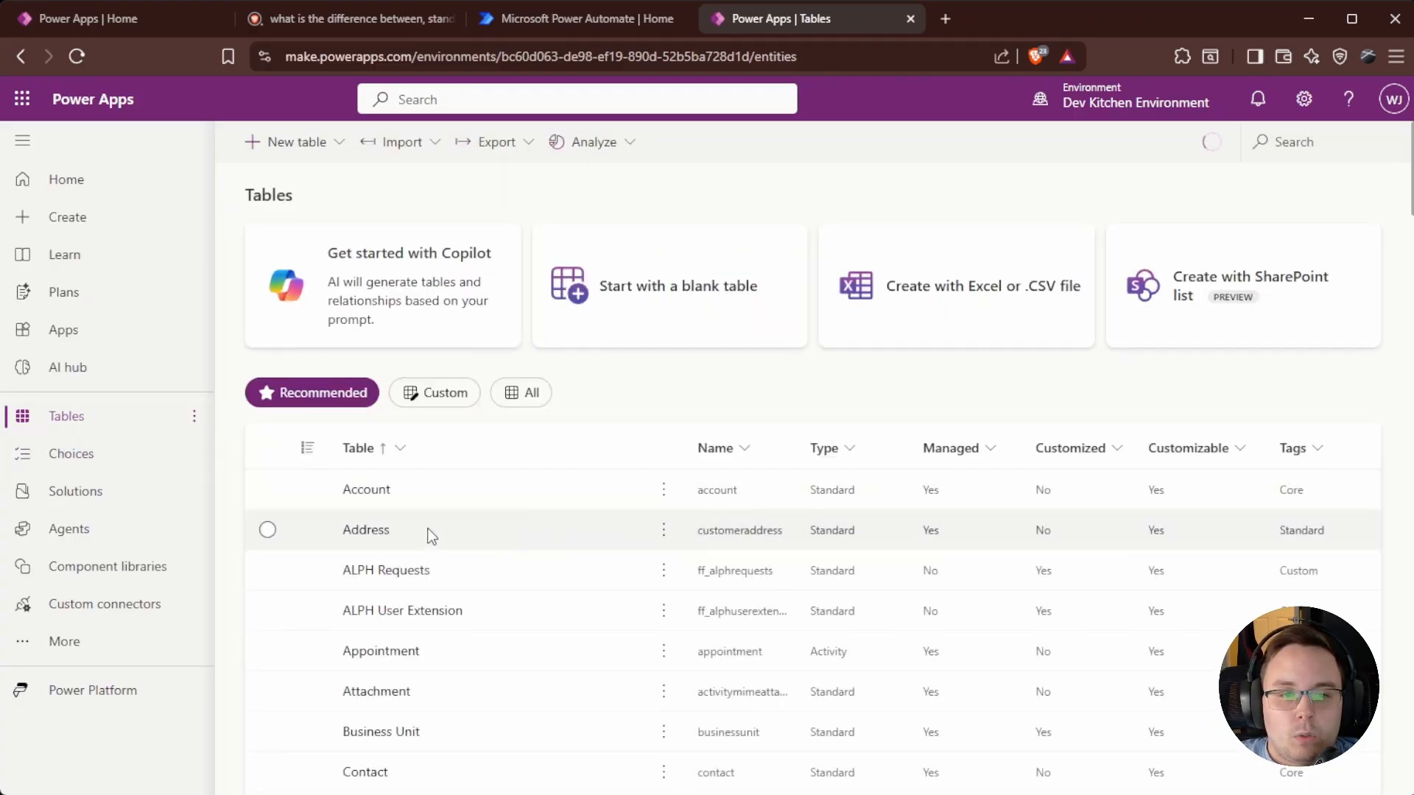
pyautogui.click(1315, 143)
pyautogui.write('kennel')
pyautogui.click(364, 489)
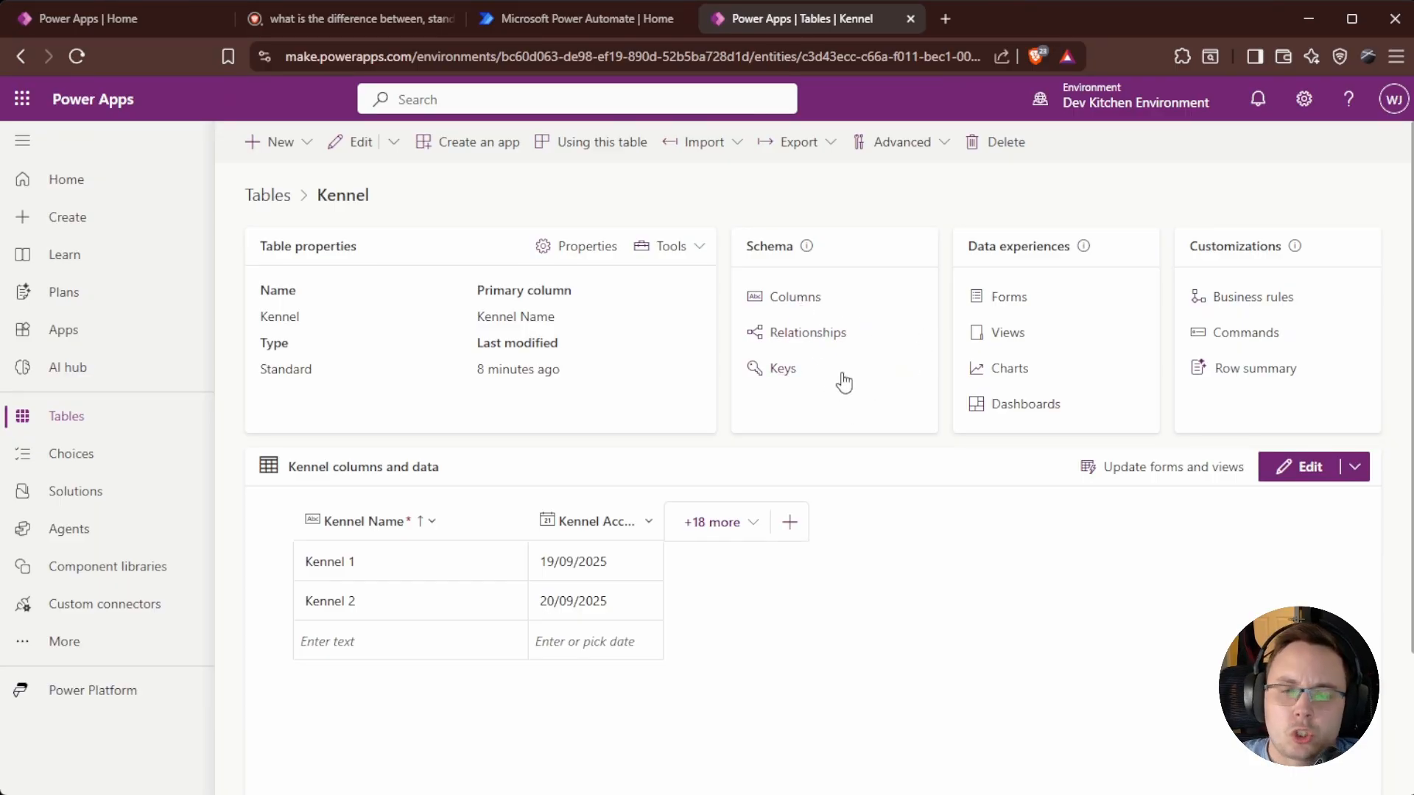
pyautogui.click(783, 370)
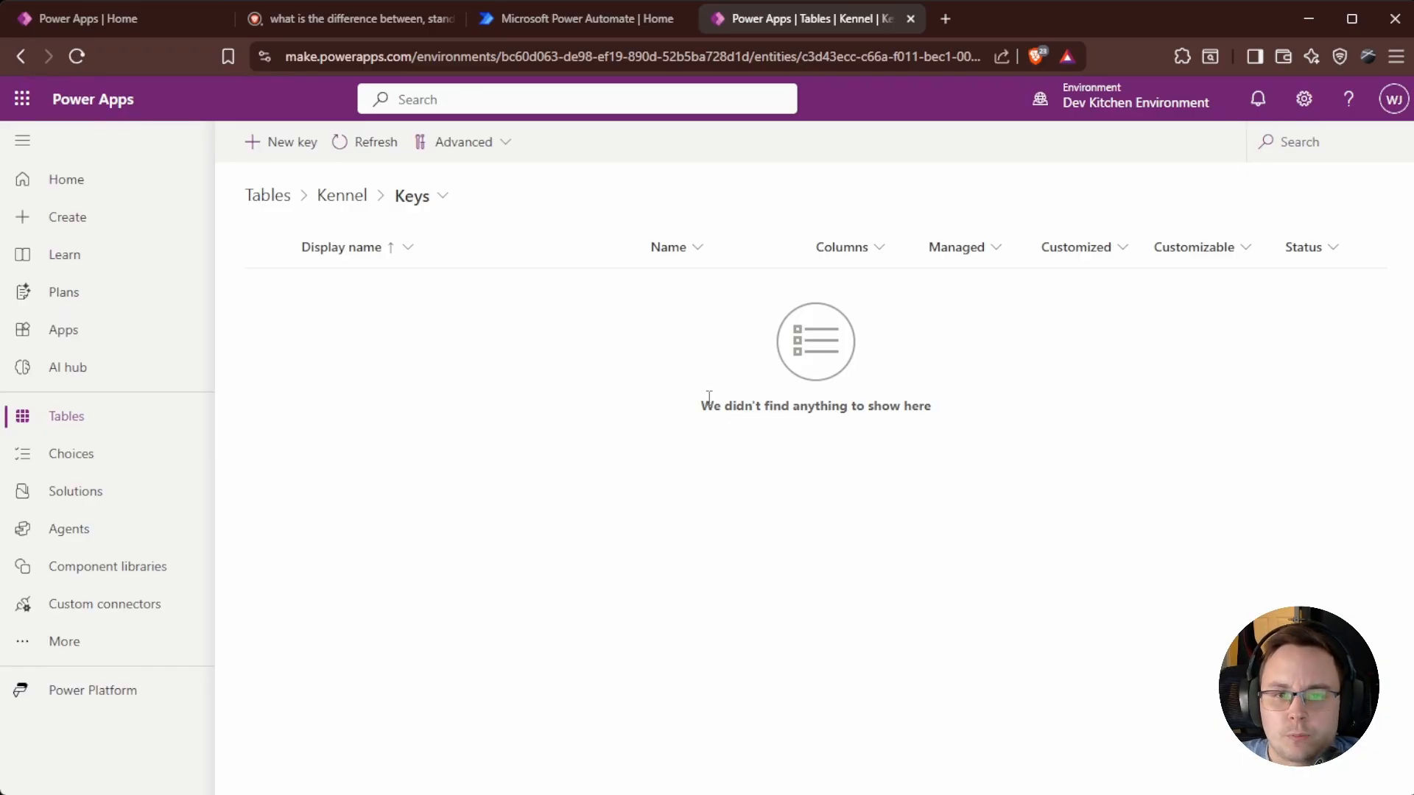
pyautogui.click(267, 142)
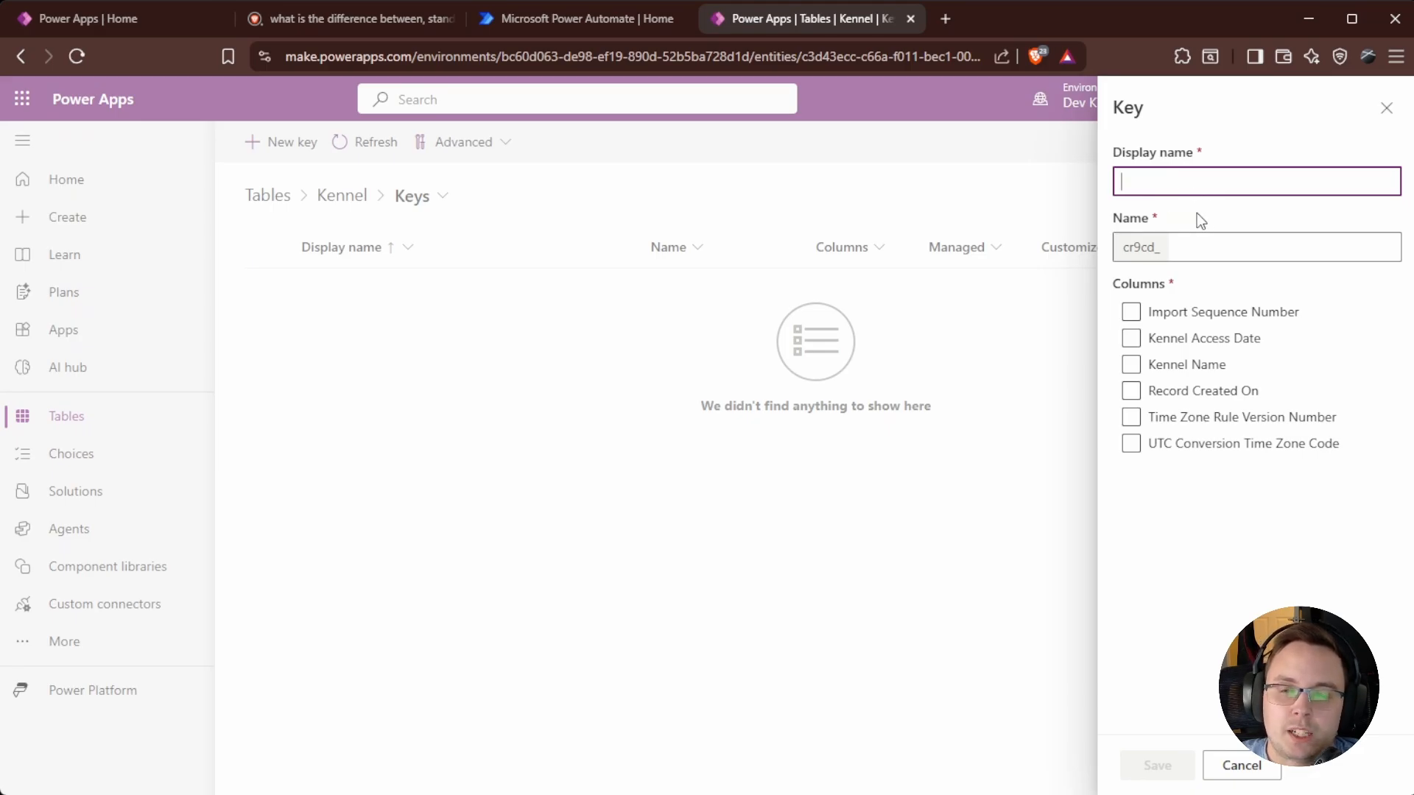
# Save 'Kennel Unique Key', dropping Kennel Access Date after the size error to keep only Kennel Name.
pyautogui.click(1132, 366)
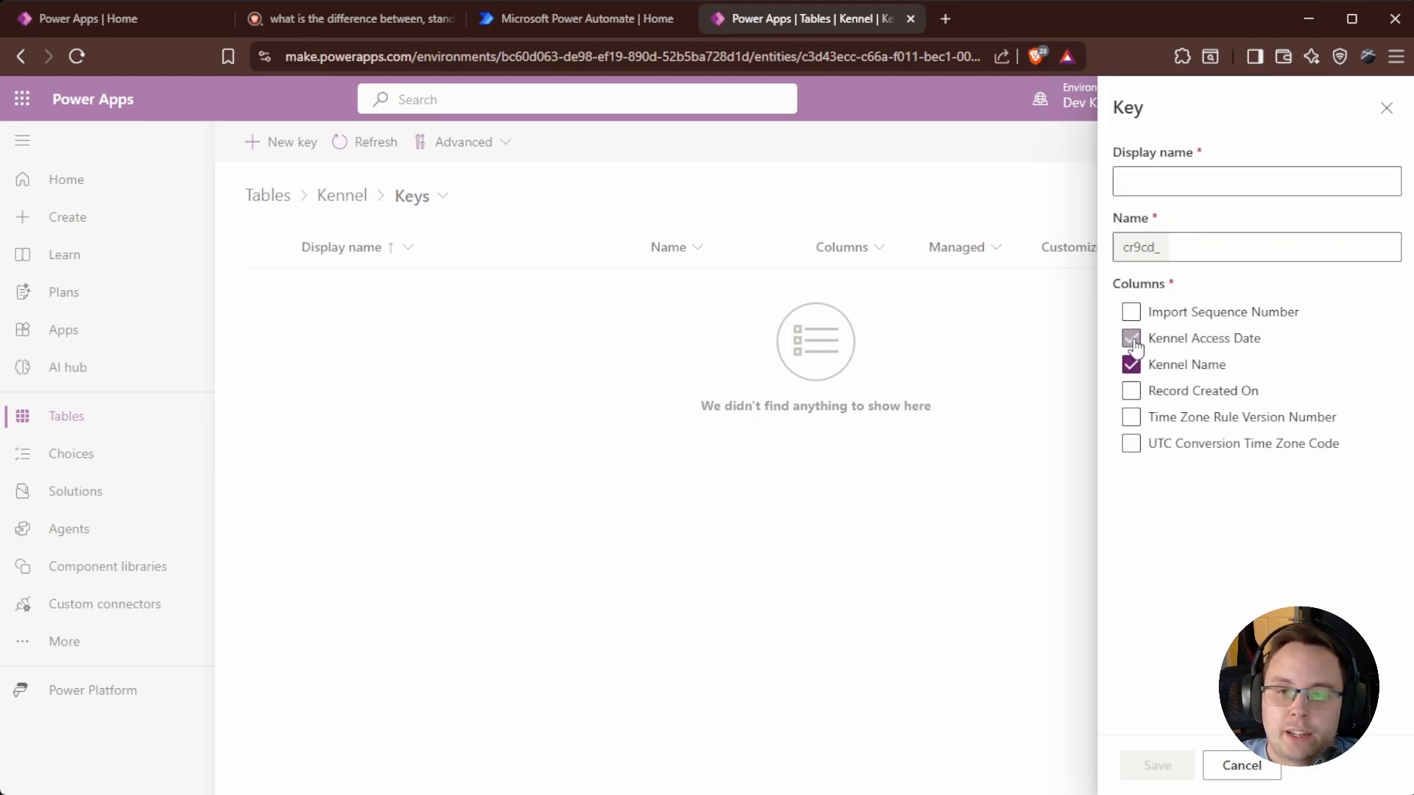
pyautogui.click(1131, 338)
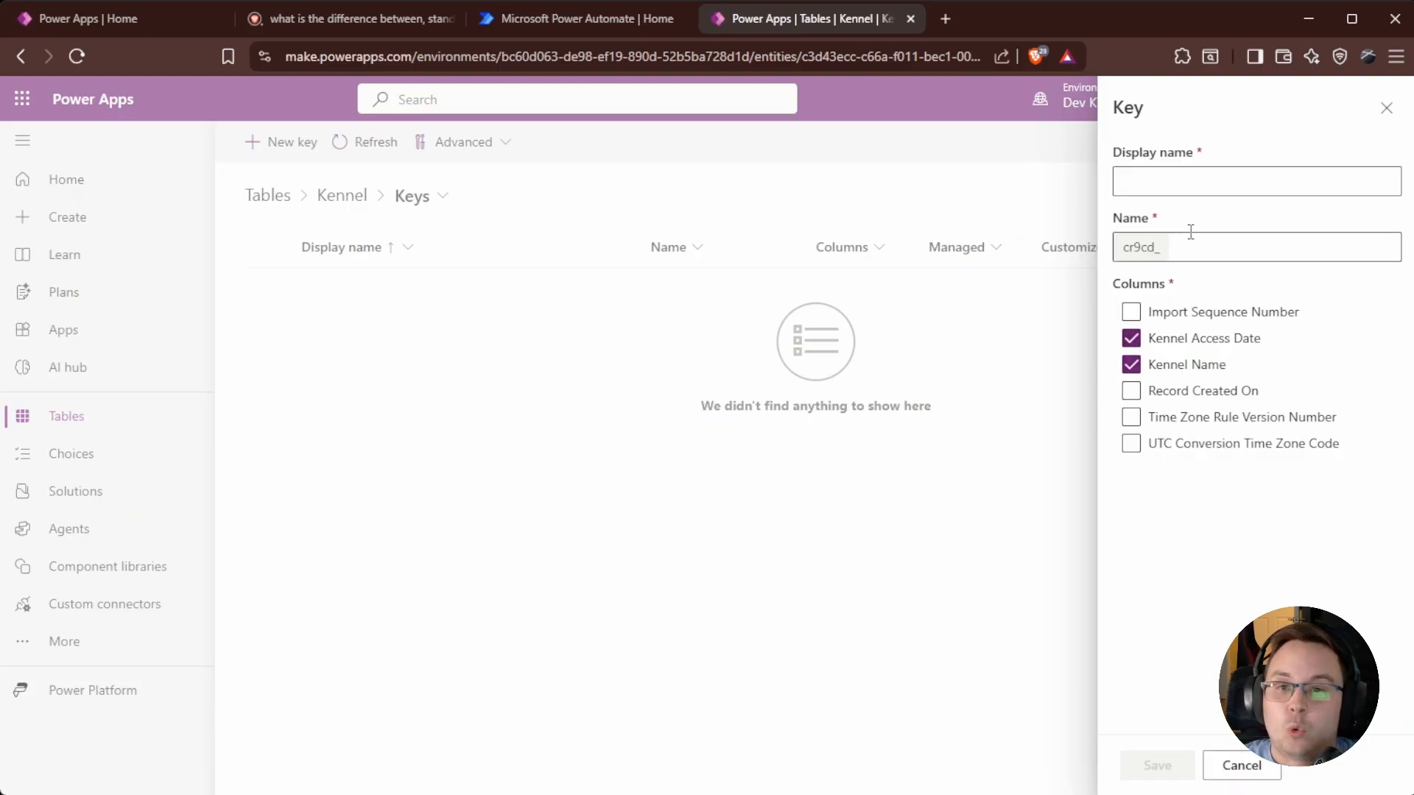
pyautogui.click(1209, 185)
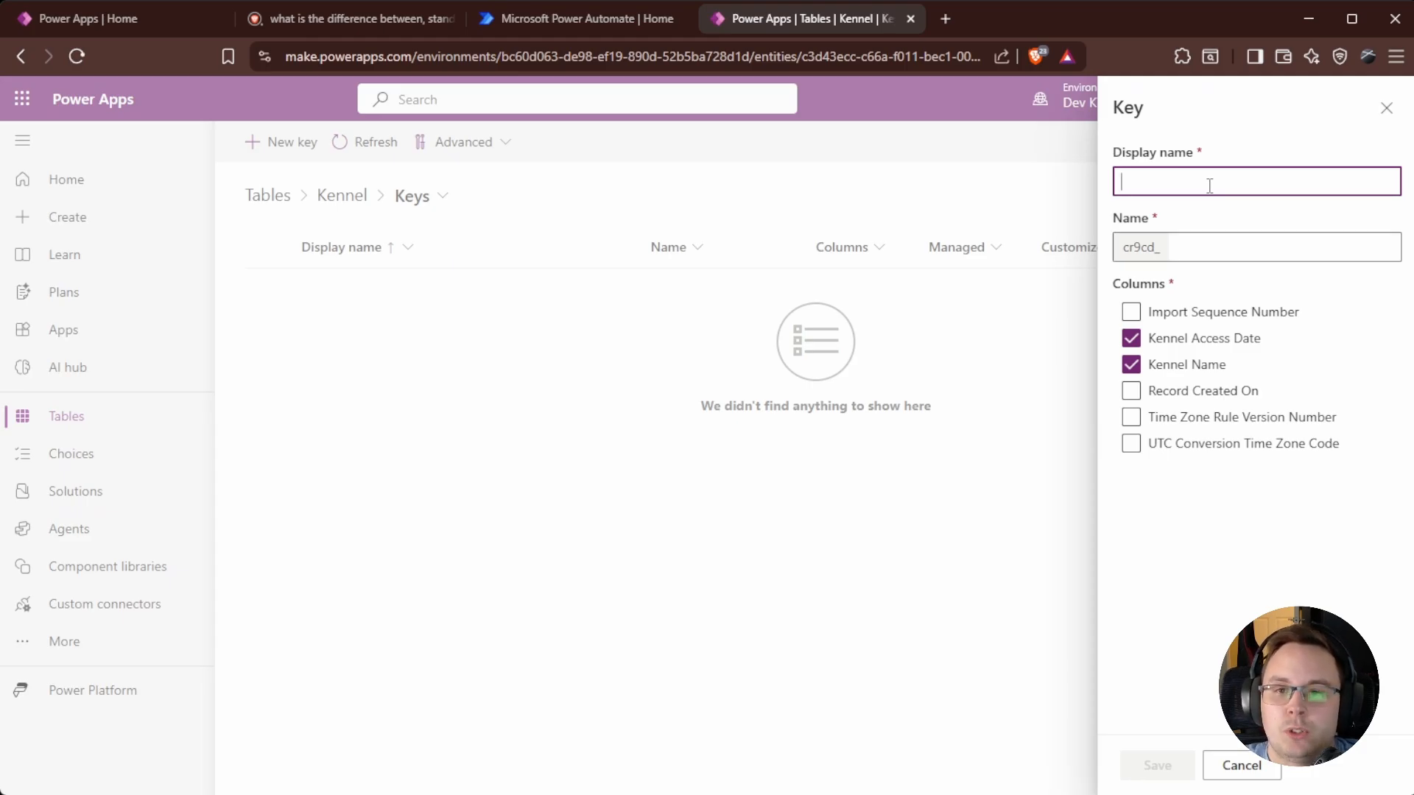
pyautogui.write('Kennel Unique Key')
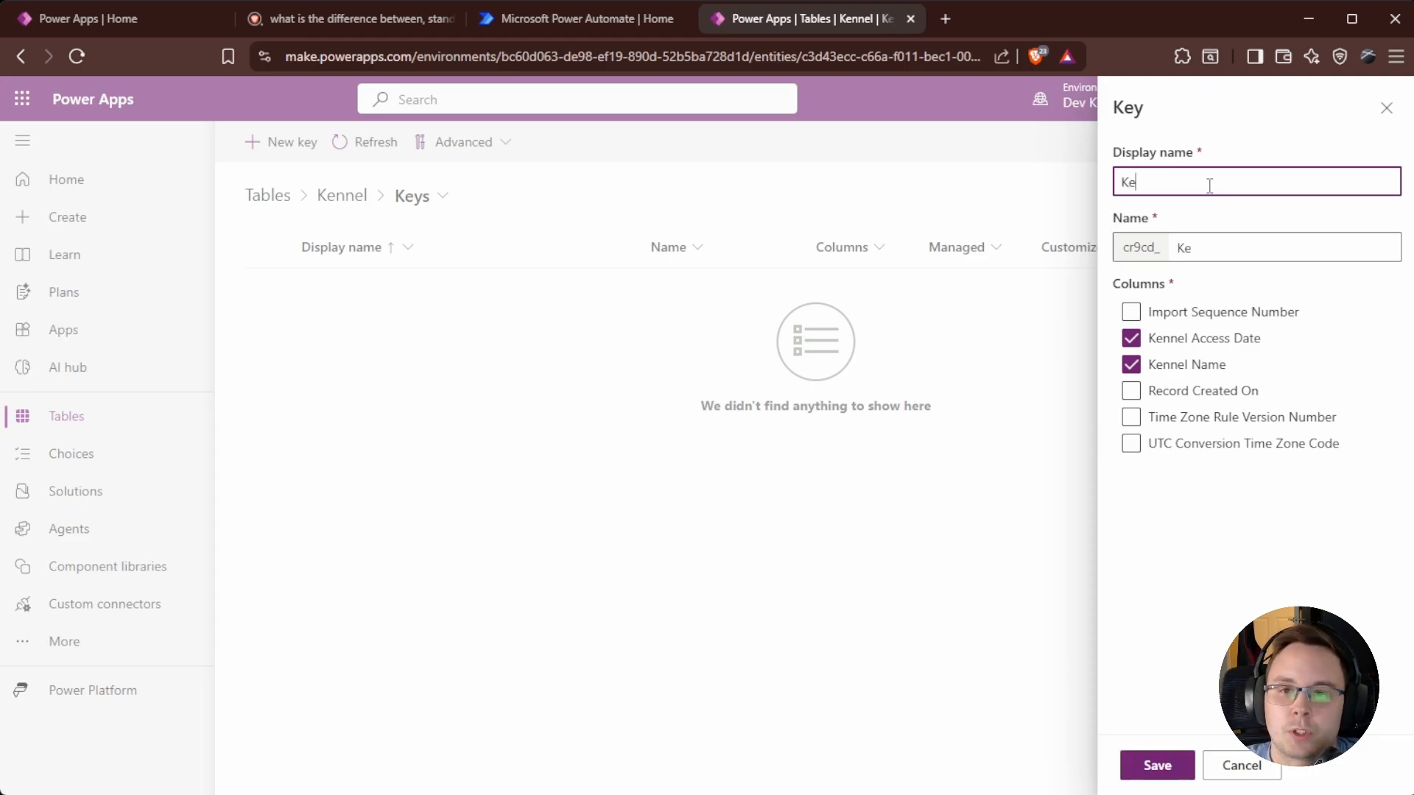
pyautogui.click(1158, 765)
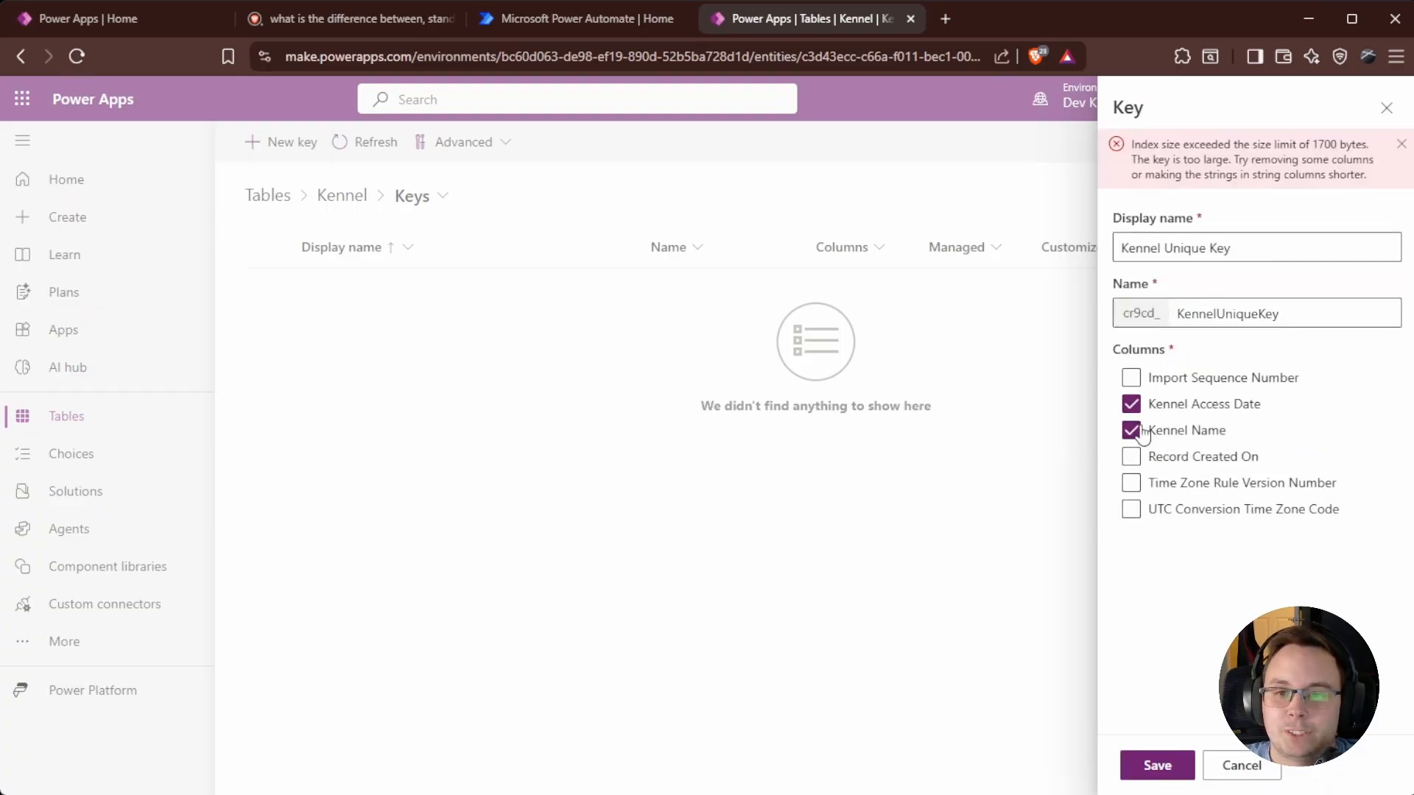
pyautogui.click(1132, 405)
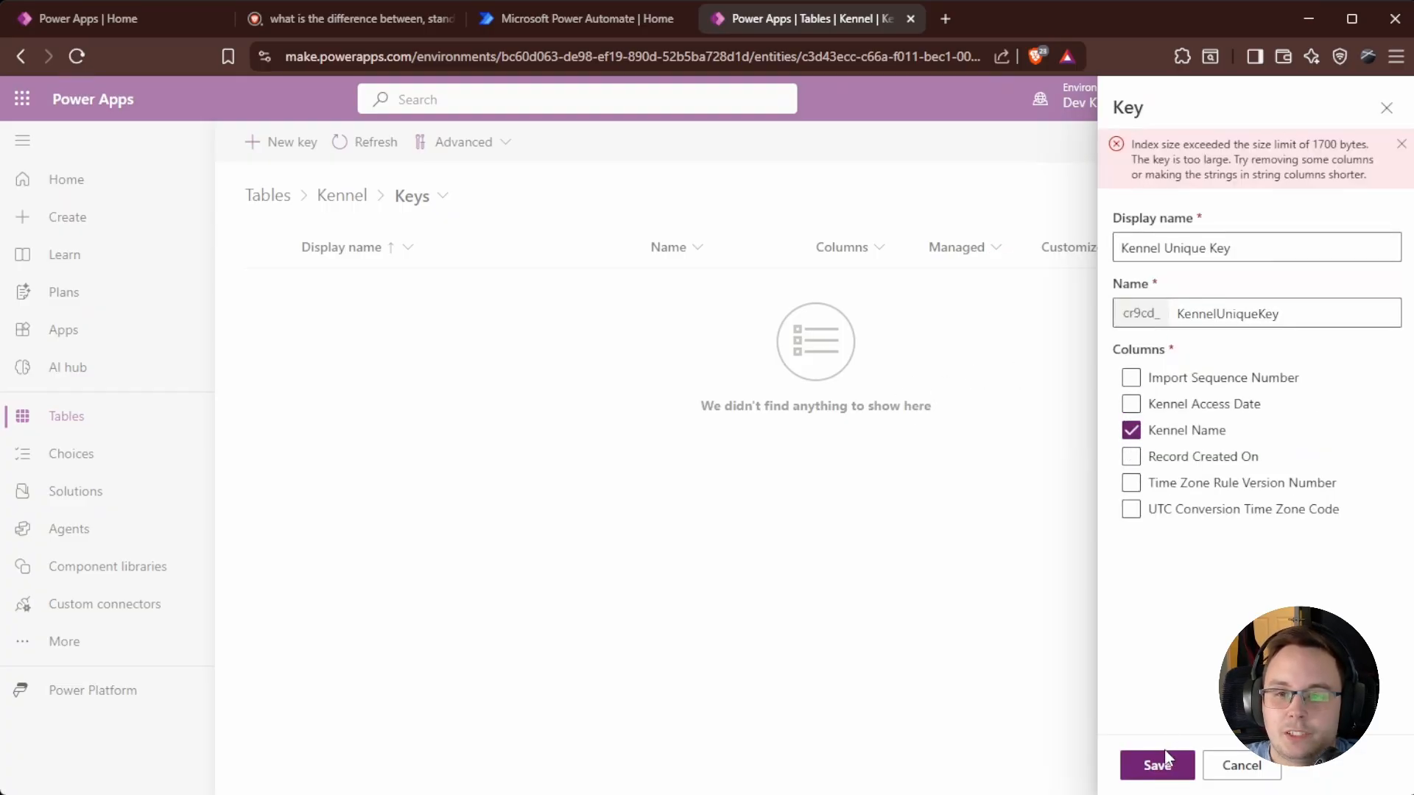
pyautogui.click(1159, 764)
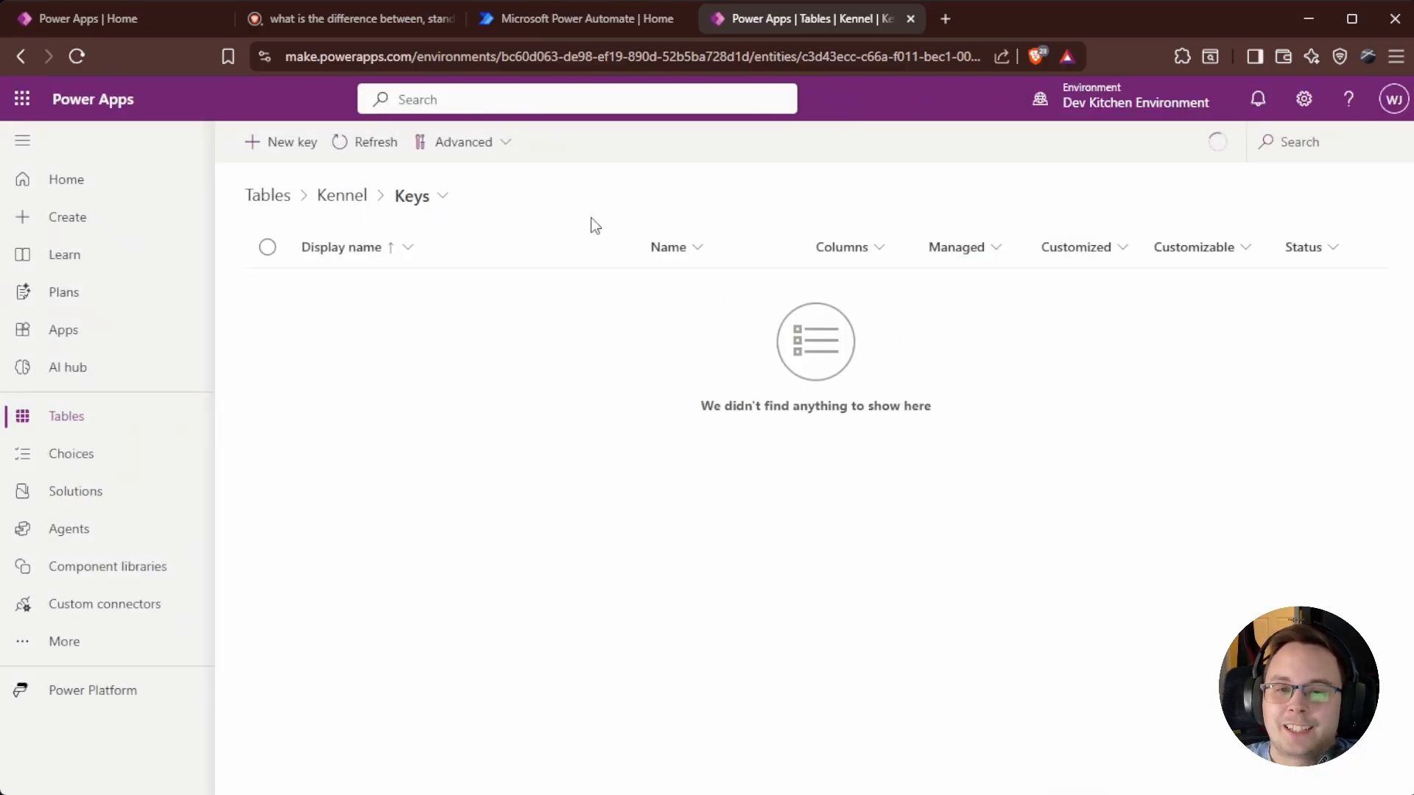
# Add a second 'Kennel 1' row in the Kennel table overview.
pyautogui.click(374, 206)
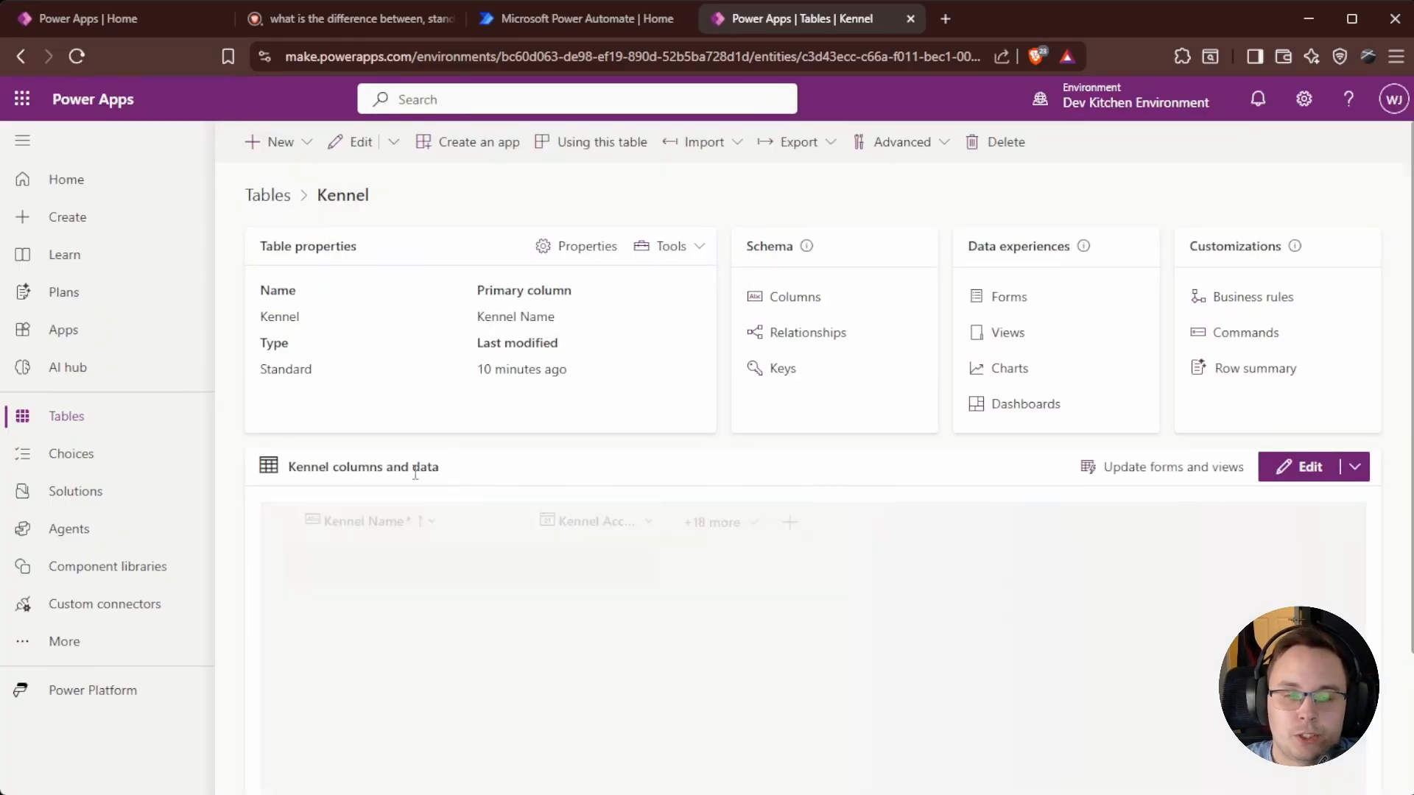
pyautogui.click(390, 641)
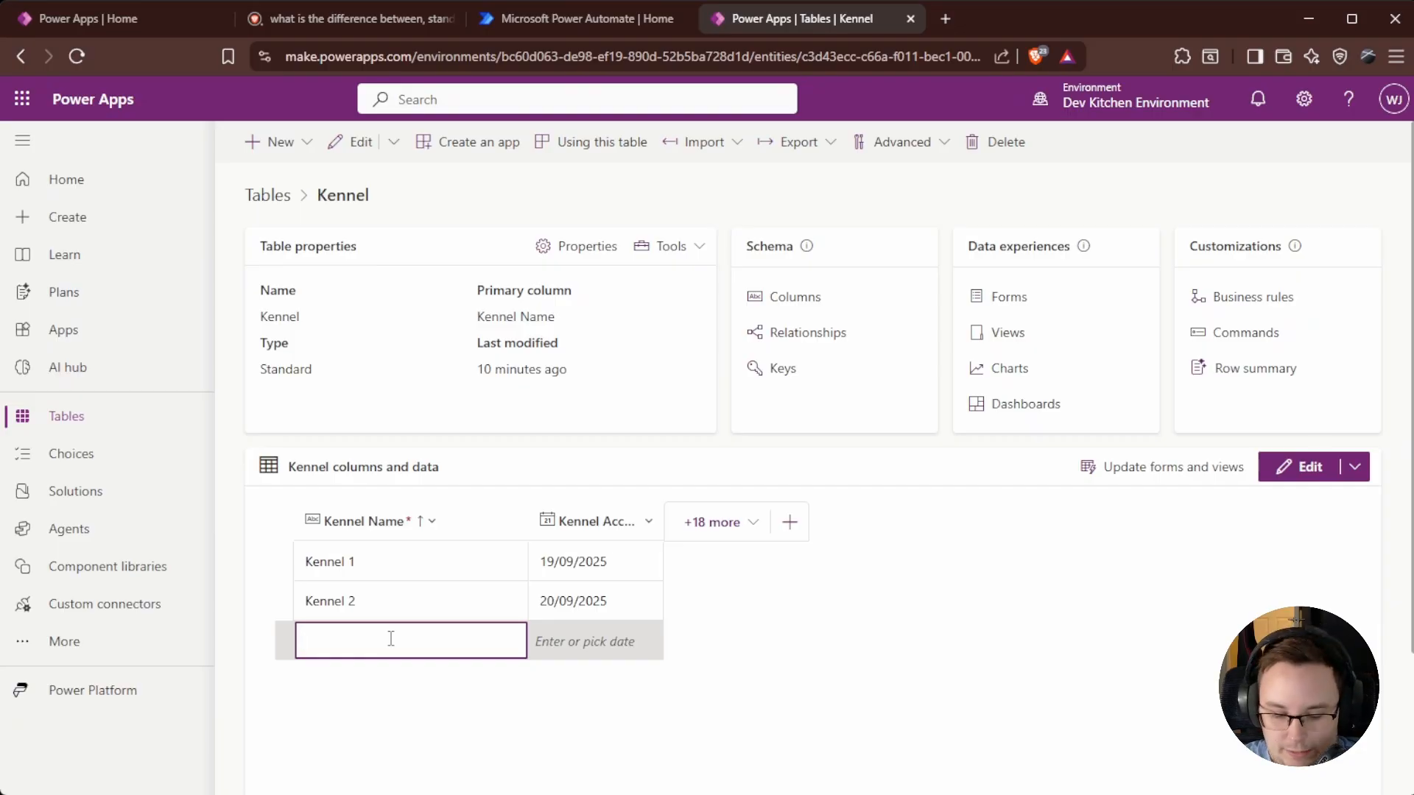
pyautogui.write('Kenne')
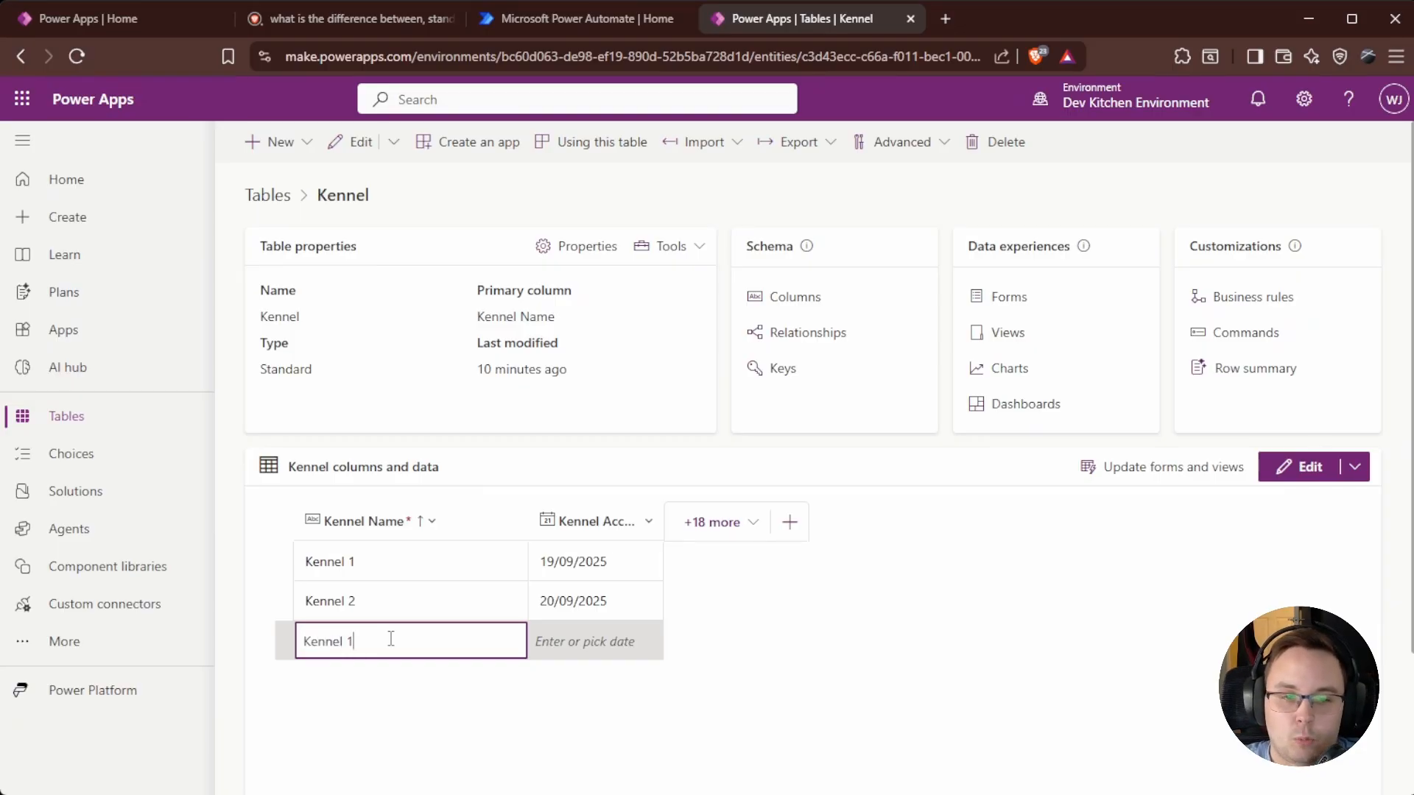
pyautogui.write('l 1')
pyautogui.press('Tab')
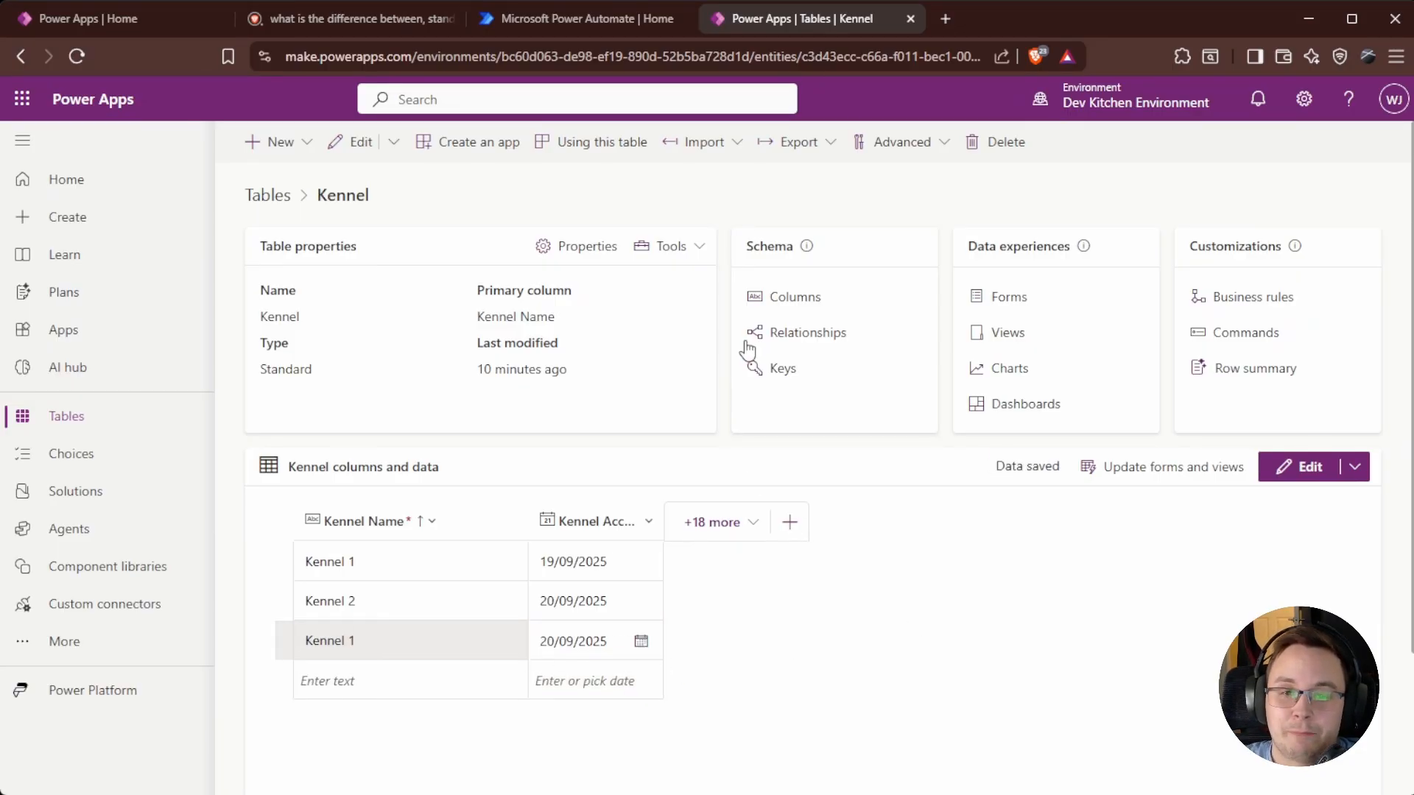
# Confirm the key is still Pending, then select the duplicate Kennel 1 row for editing.
pyautogui.click(766, 367)
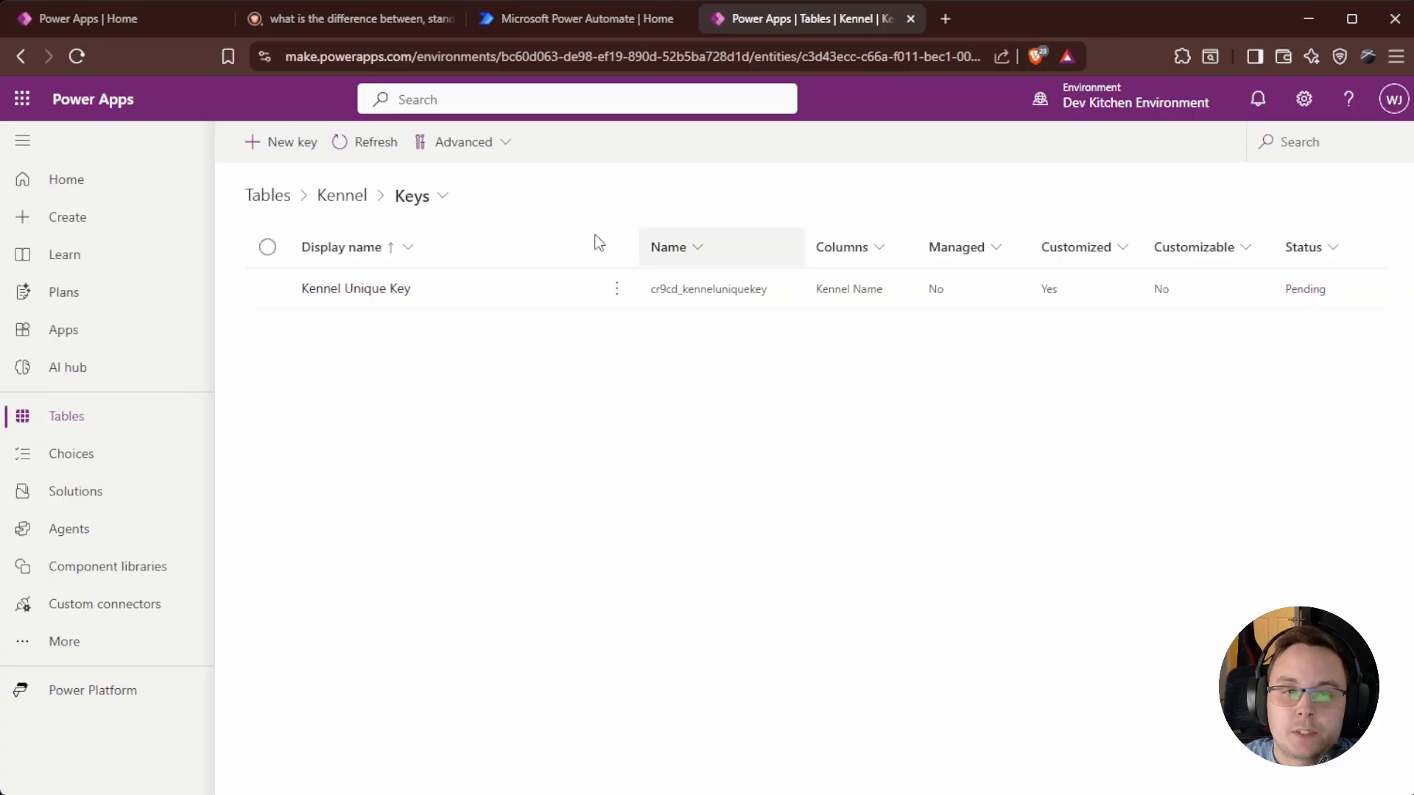
pyautogui.click(345, 197)
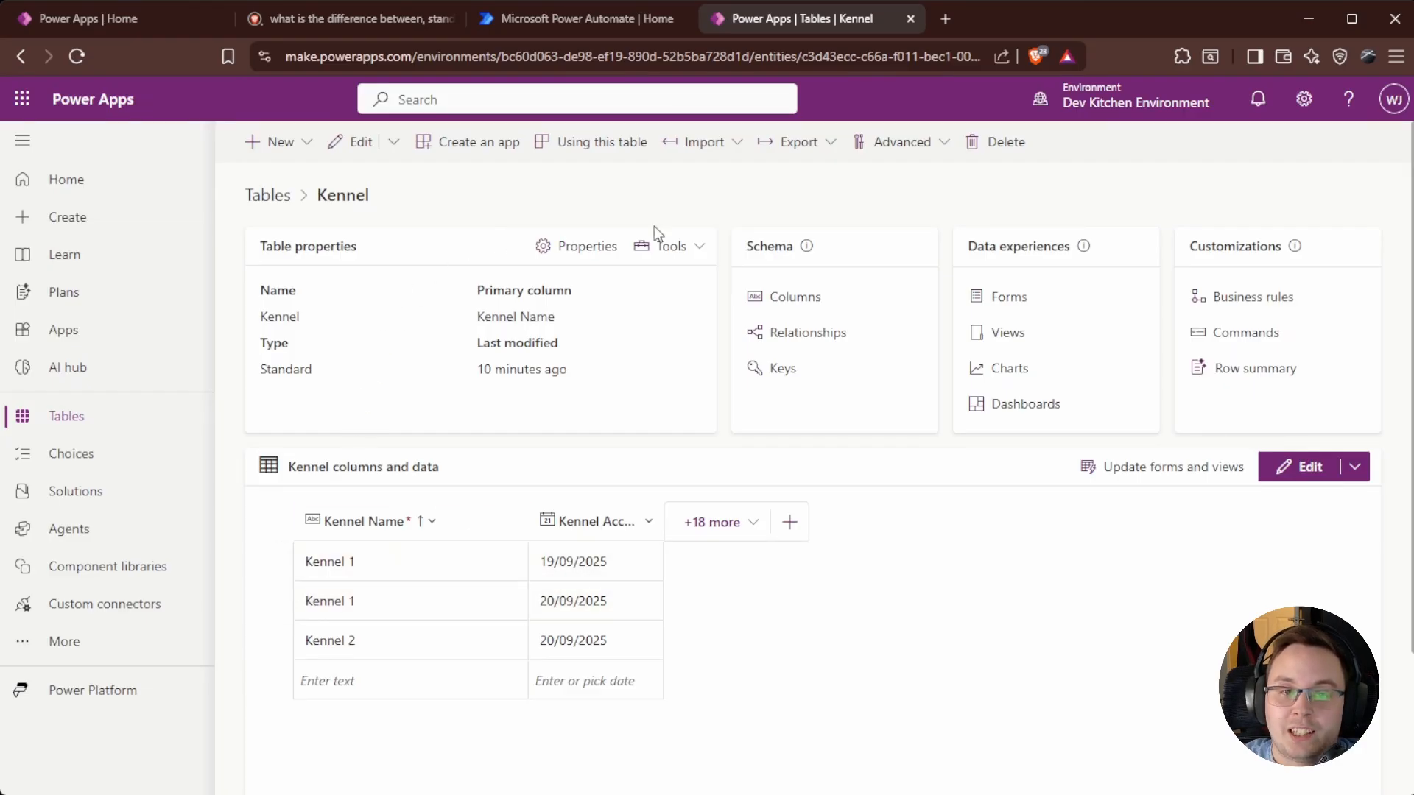
pyautogui.click(779, 370)
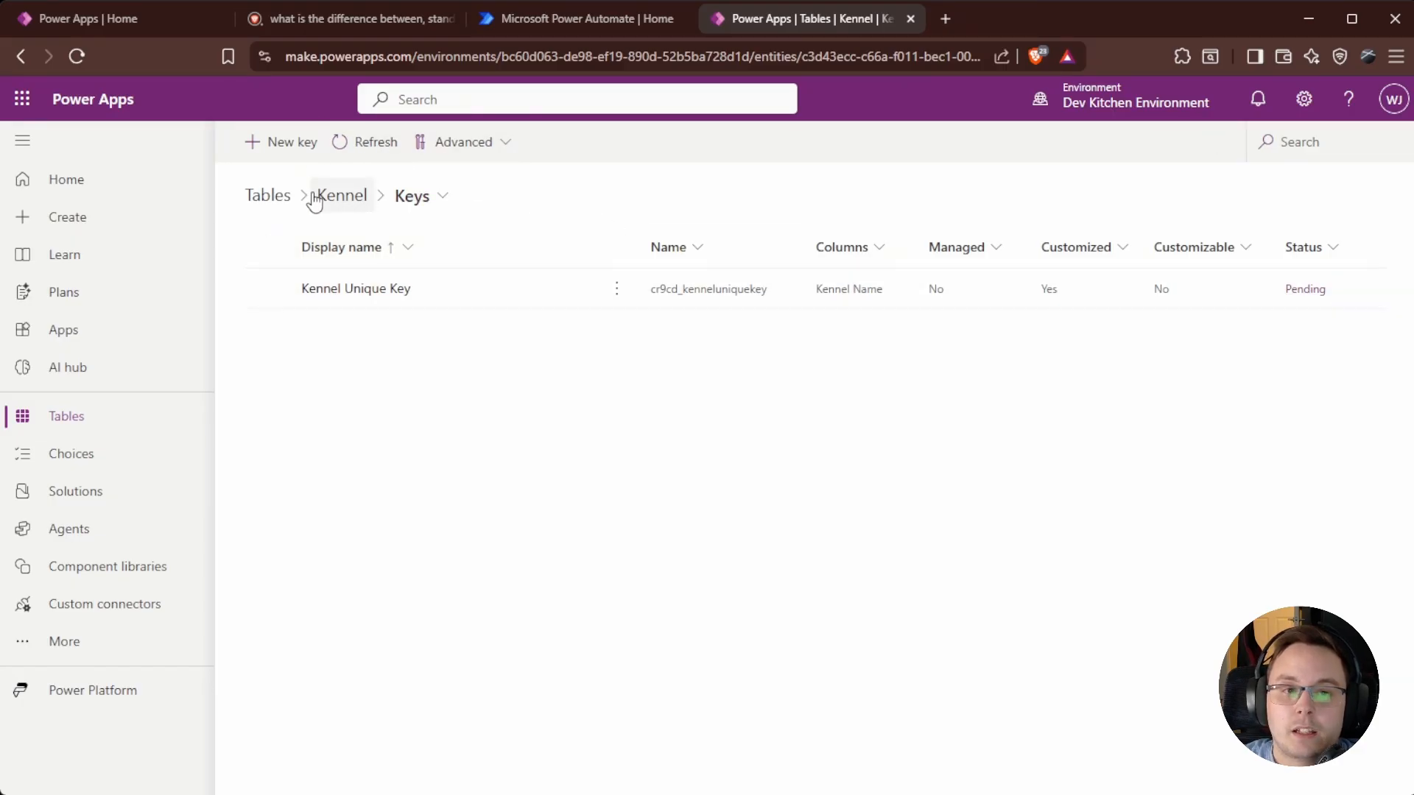
pyautogui.click(340, 199)
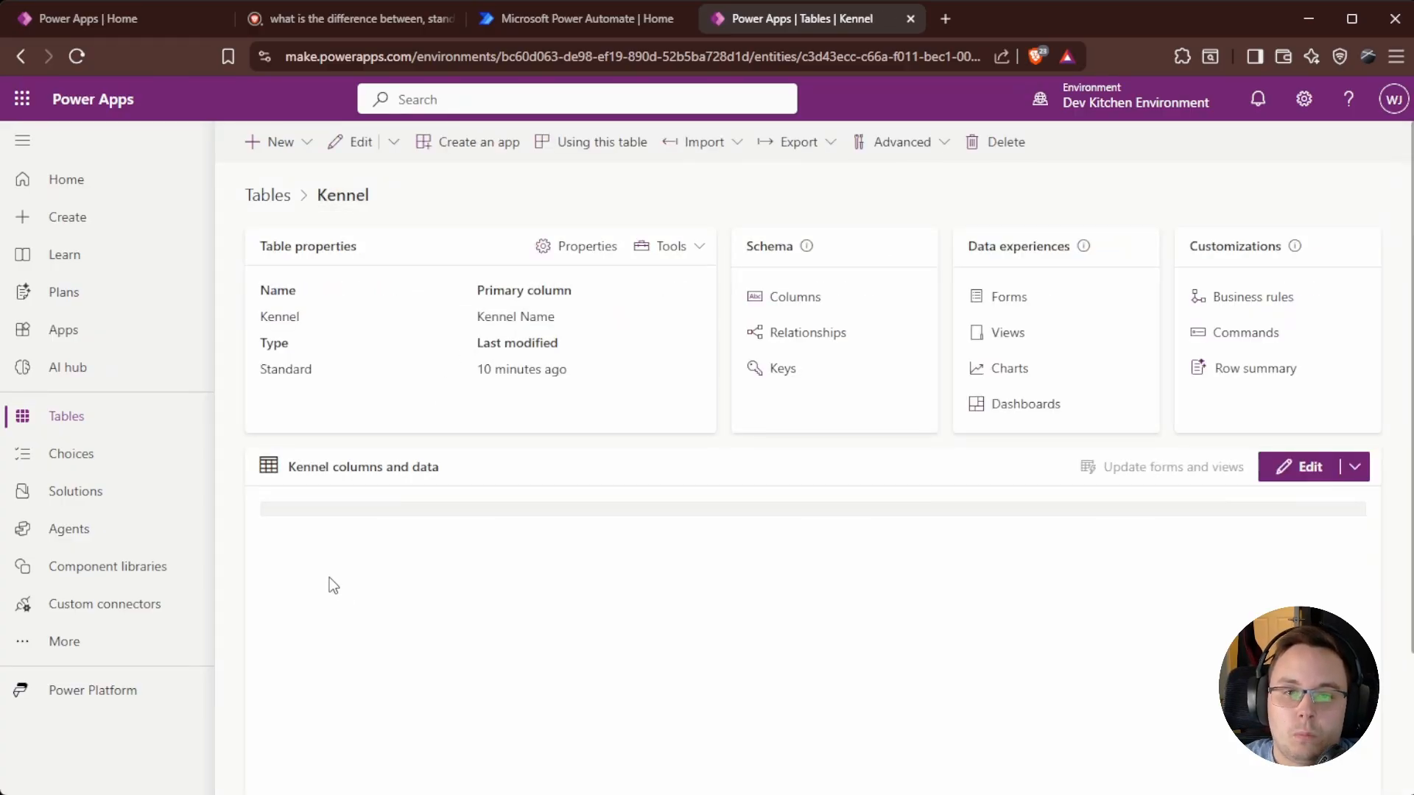
pyautogui.click(281, 608)
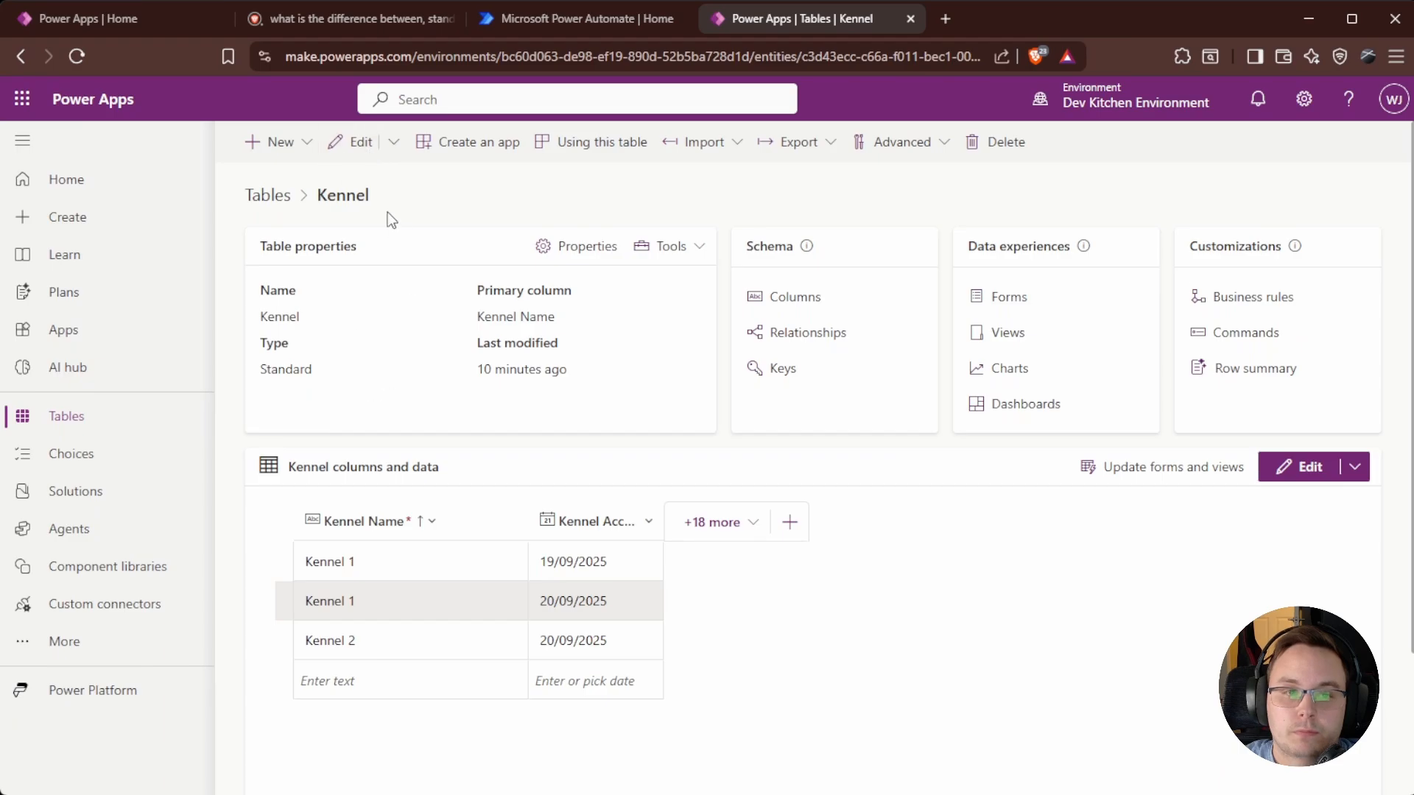
pyautogui.click(346, 142)
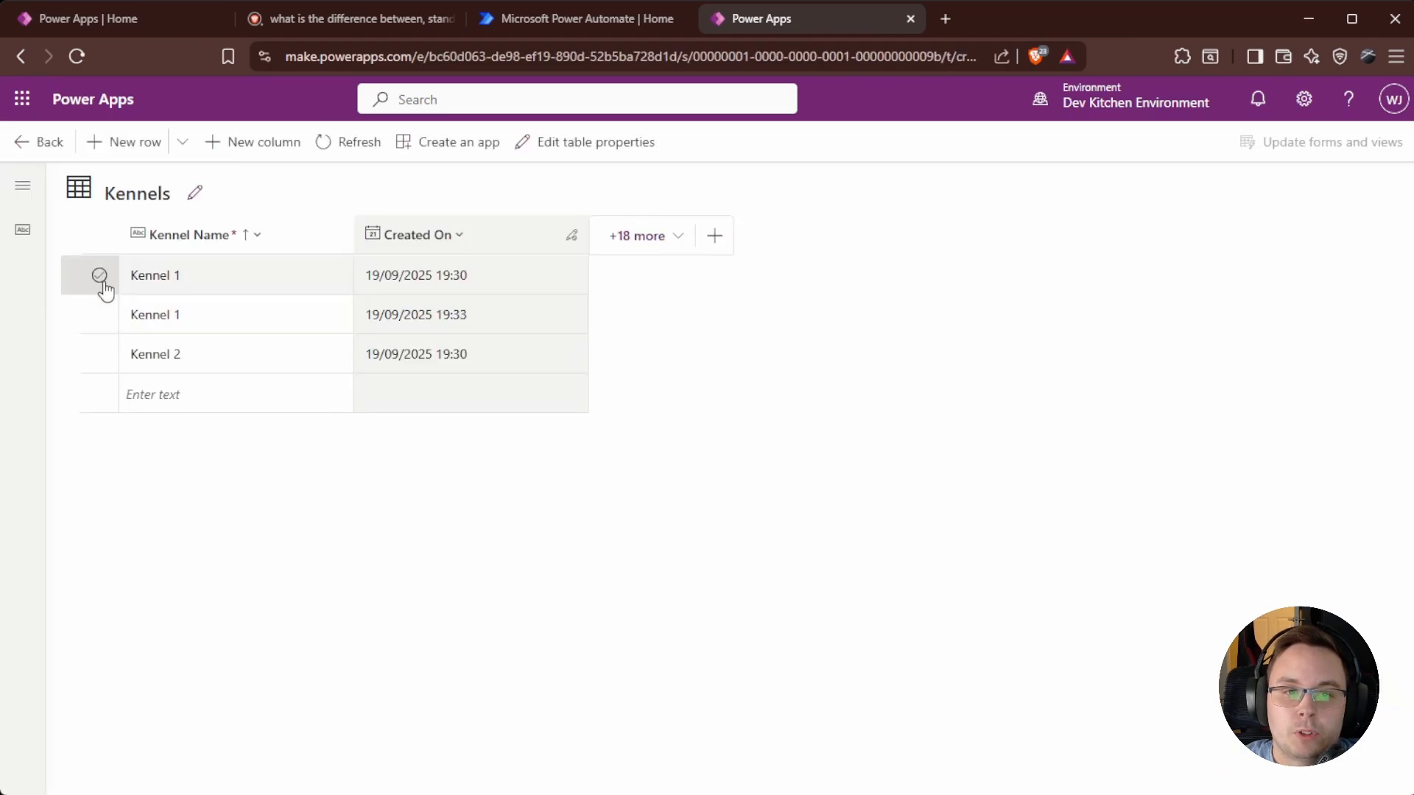
# Delete the duplicate Kennel 1 row and return to the Kennel overview.
pyautogui.click(100, 314)
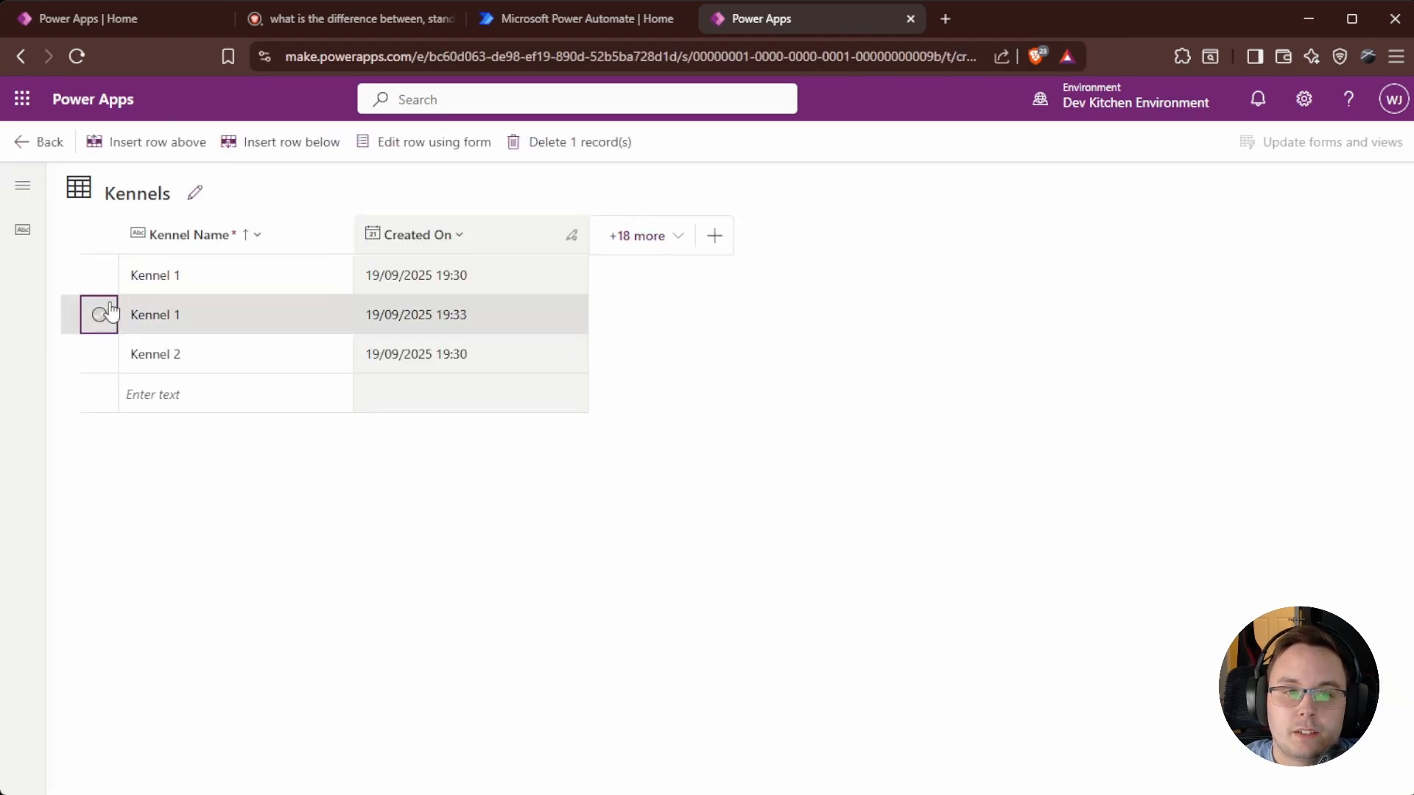
pyautogui.click(526, 147)
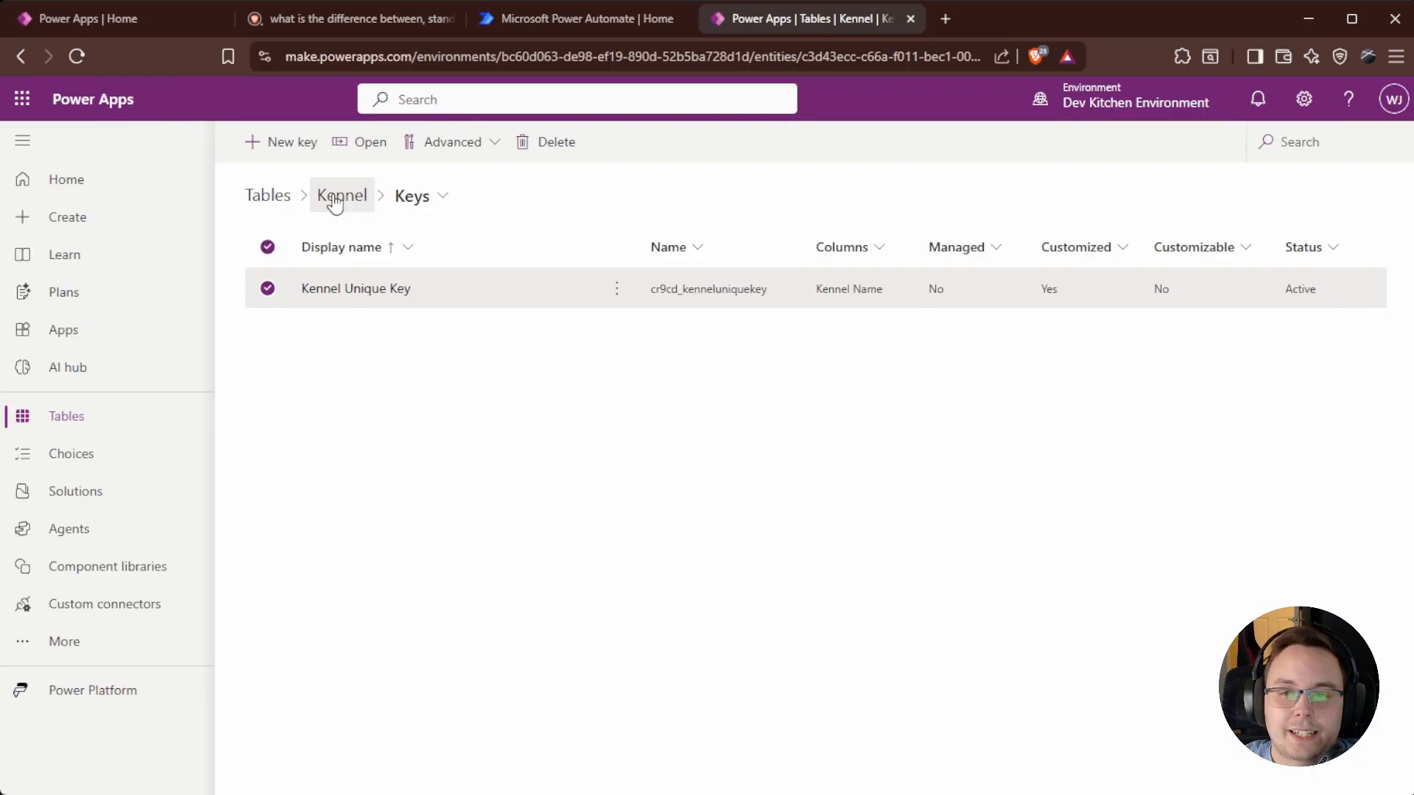
pyautogui.click(335, 199)
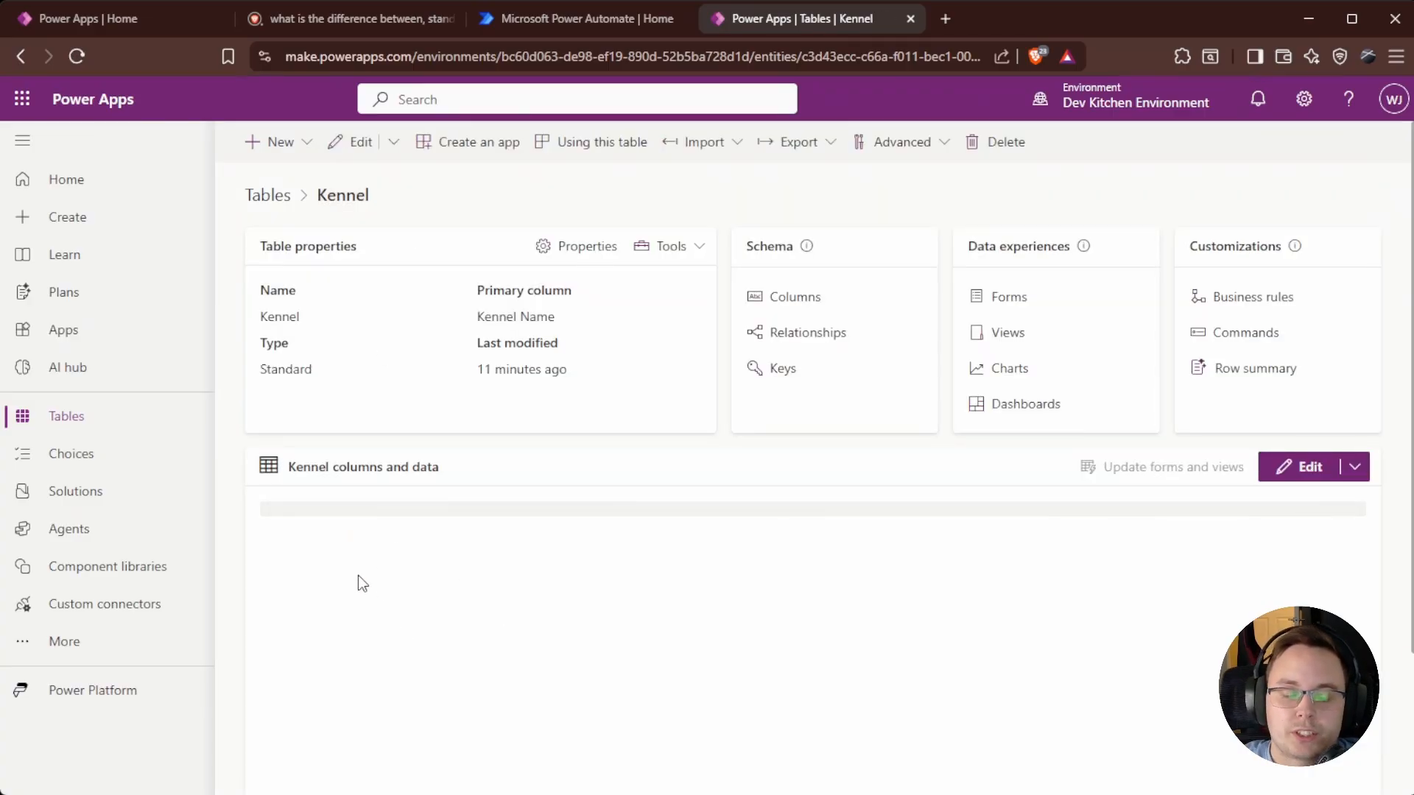
# Re-enter a Kennel 1 row and try saving it, leaving it unsaved.
pyautogui.click(365, 642)
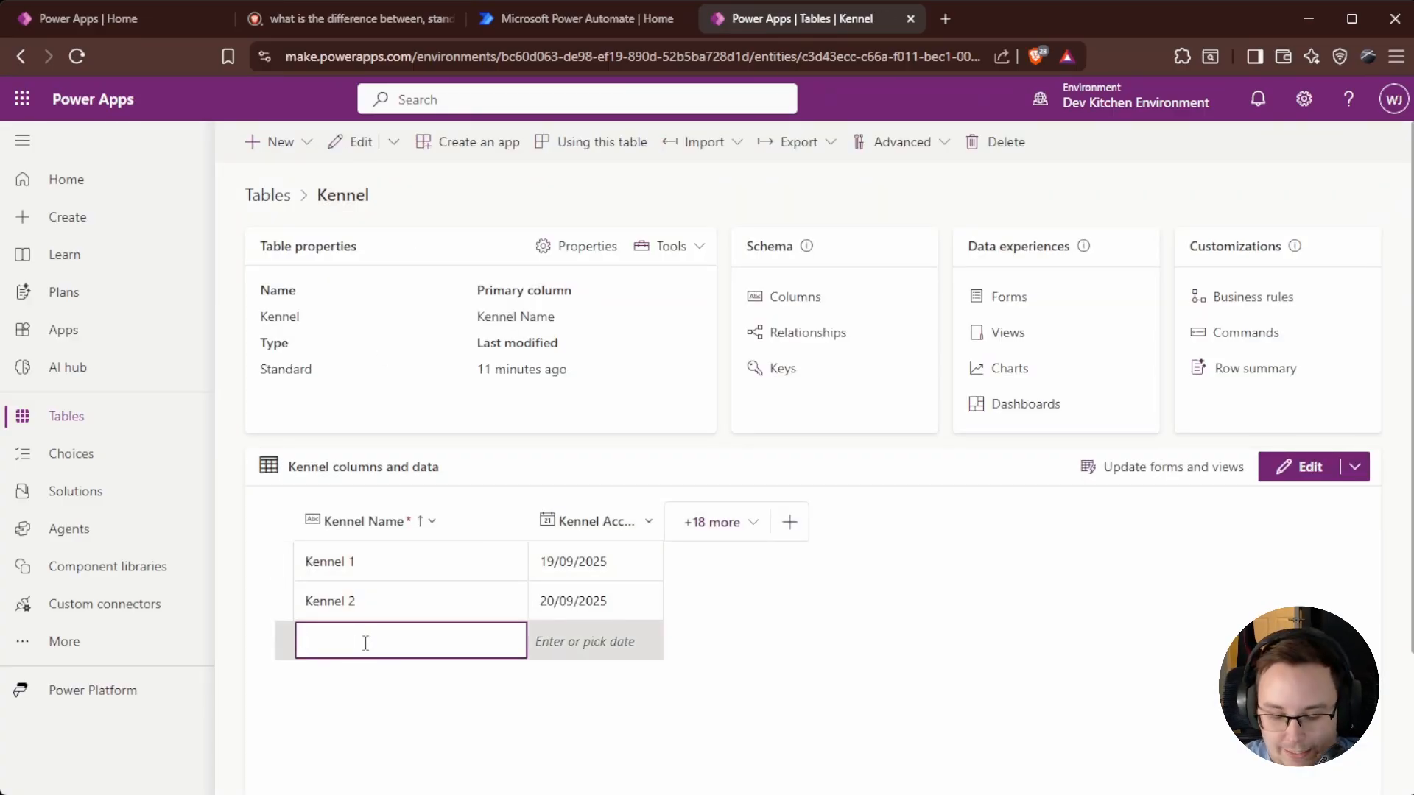
pyautogui.press('Tab')
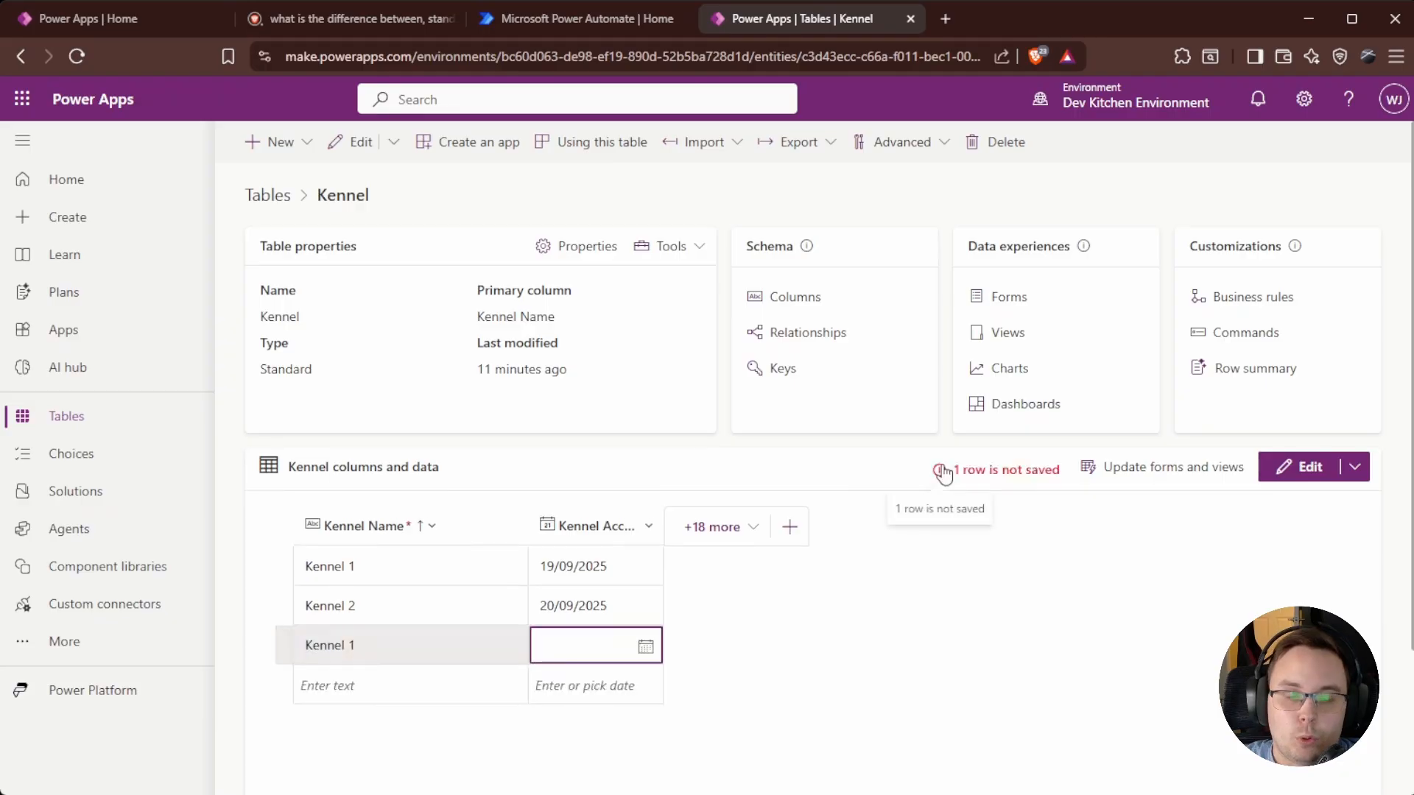
pyautogui.click(940, 473)
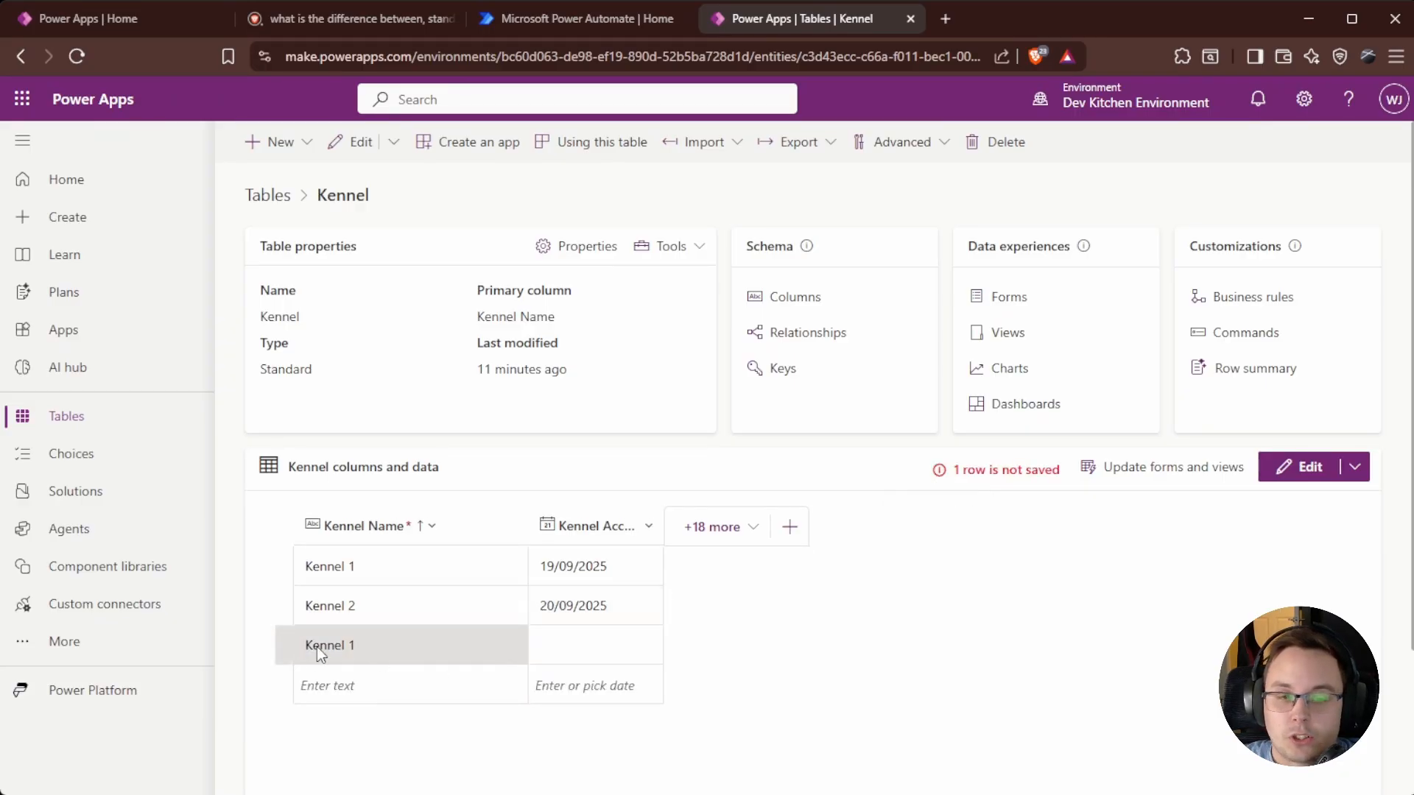
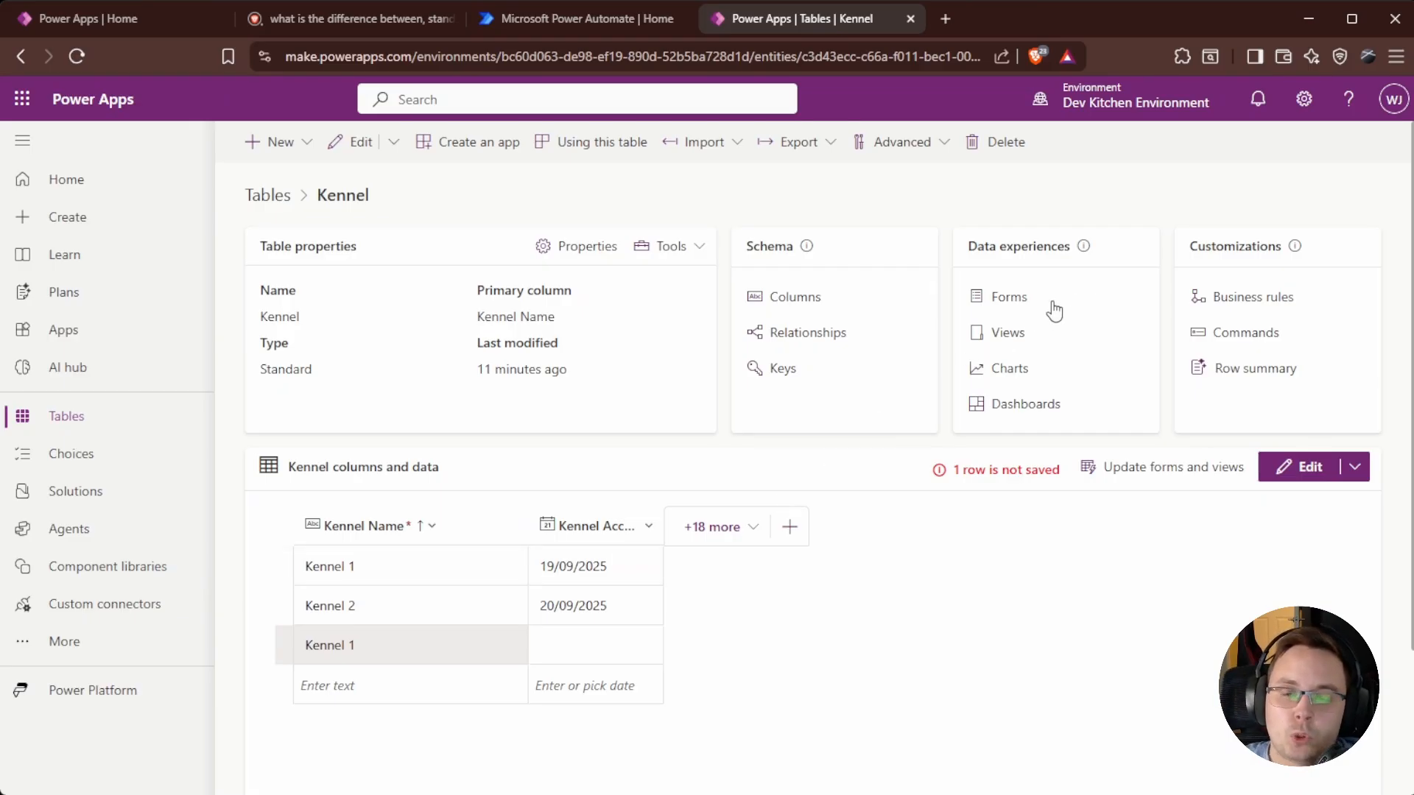
# Try opening the Kennel 1 row in a form; it fails with a permission error and that tab is closed.
pyautogui.click(1008, 298)
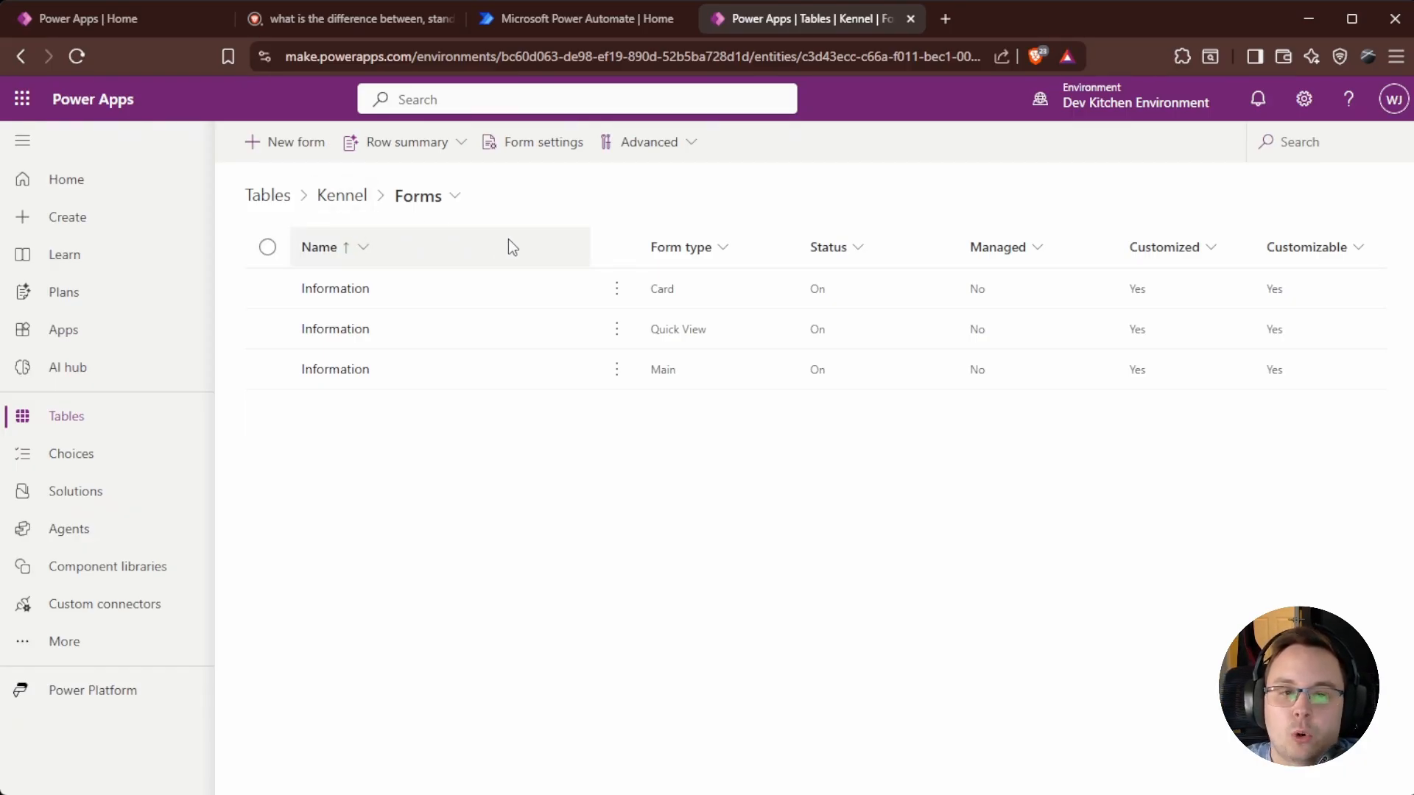
pyautogui.click(348, 197)
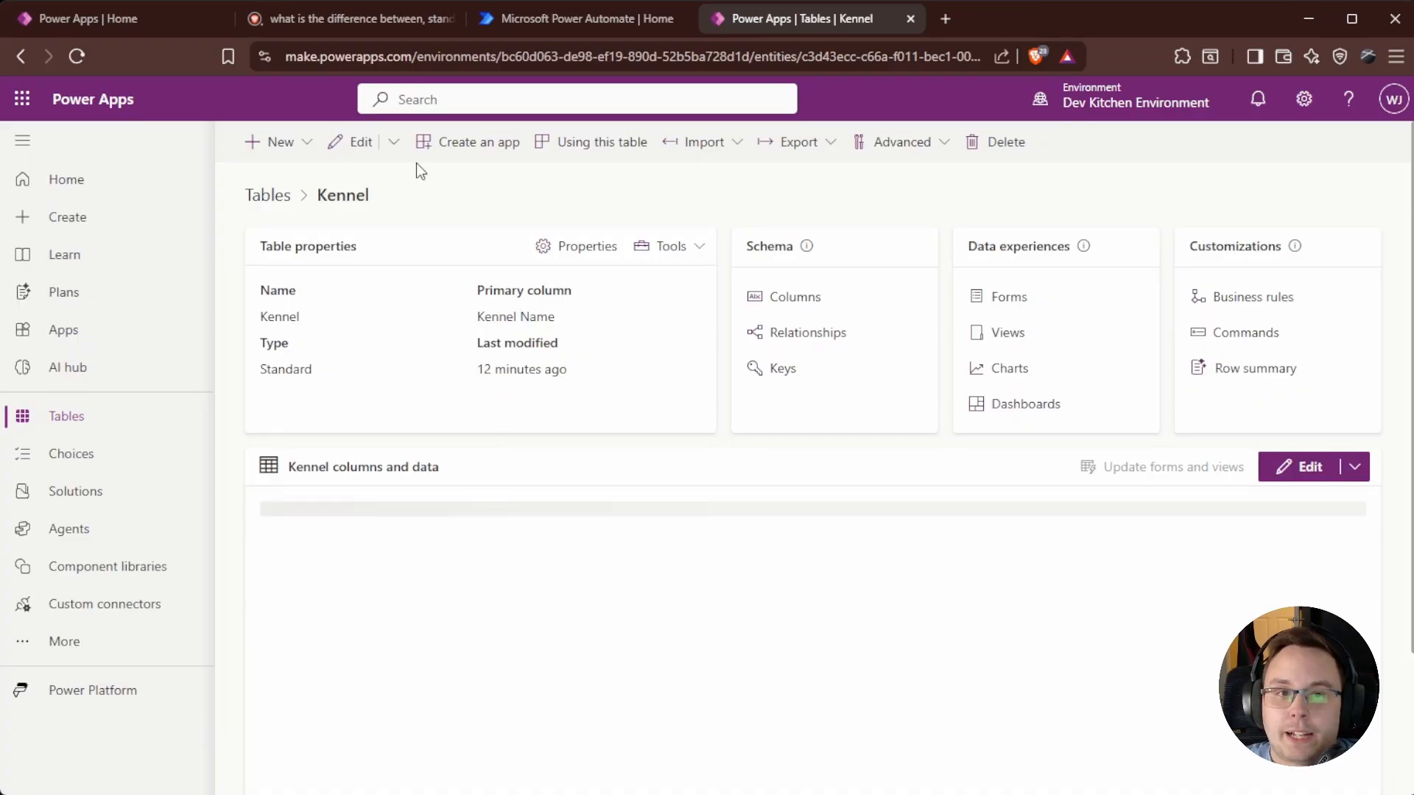
pyautogui.click(351, 143)
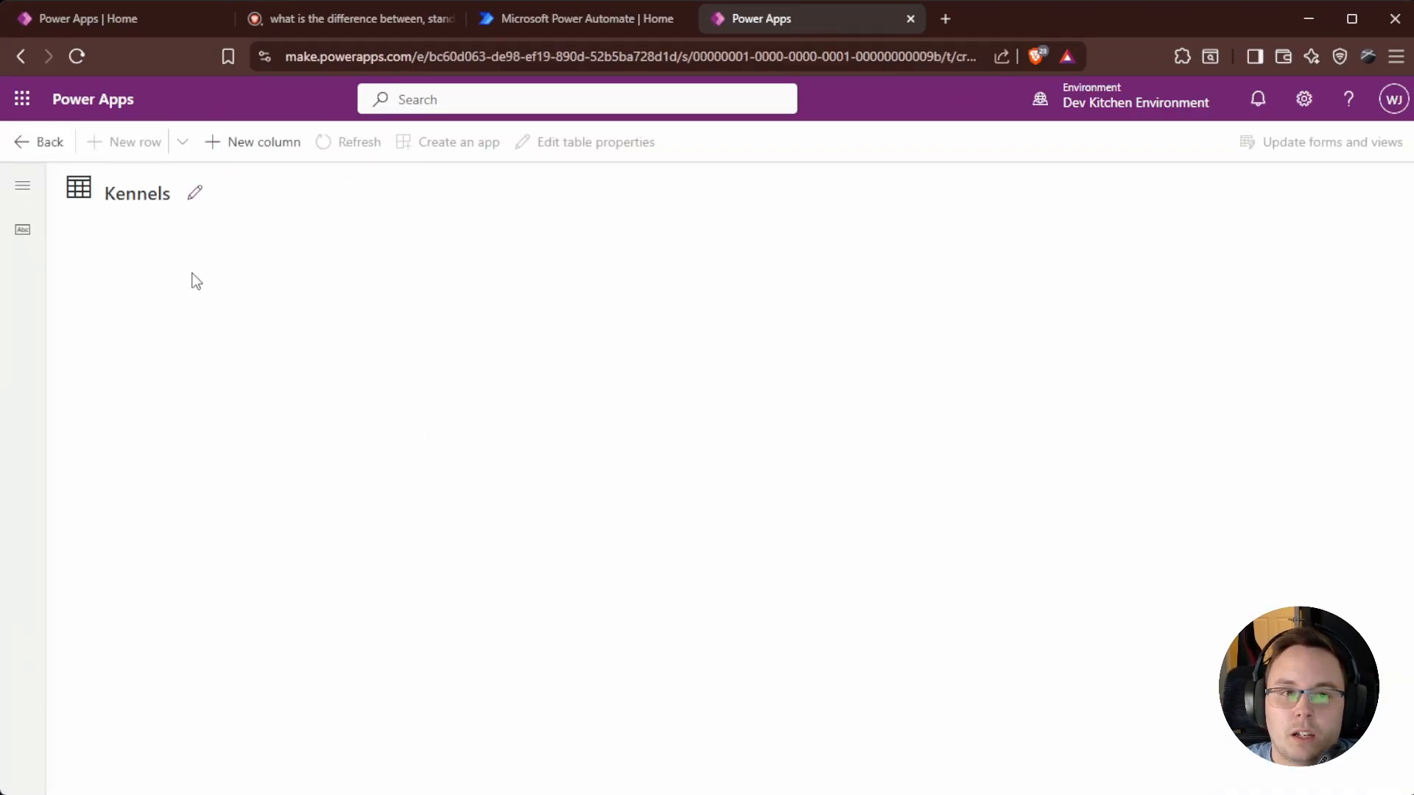
pyautogui.click(98, 274)
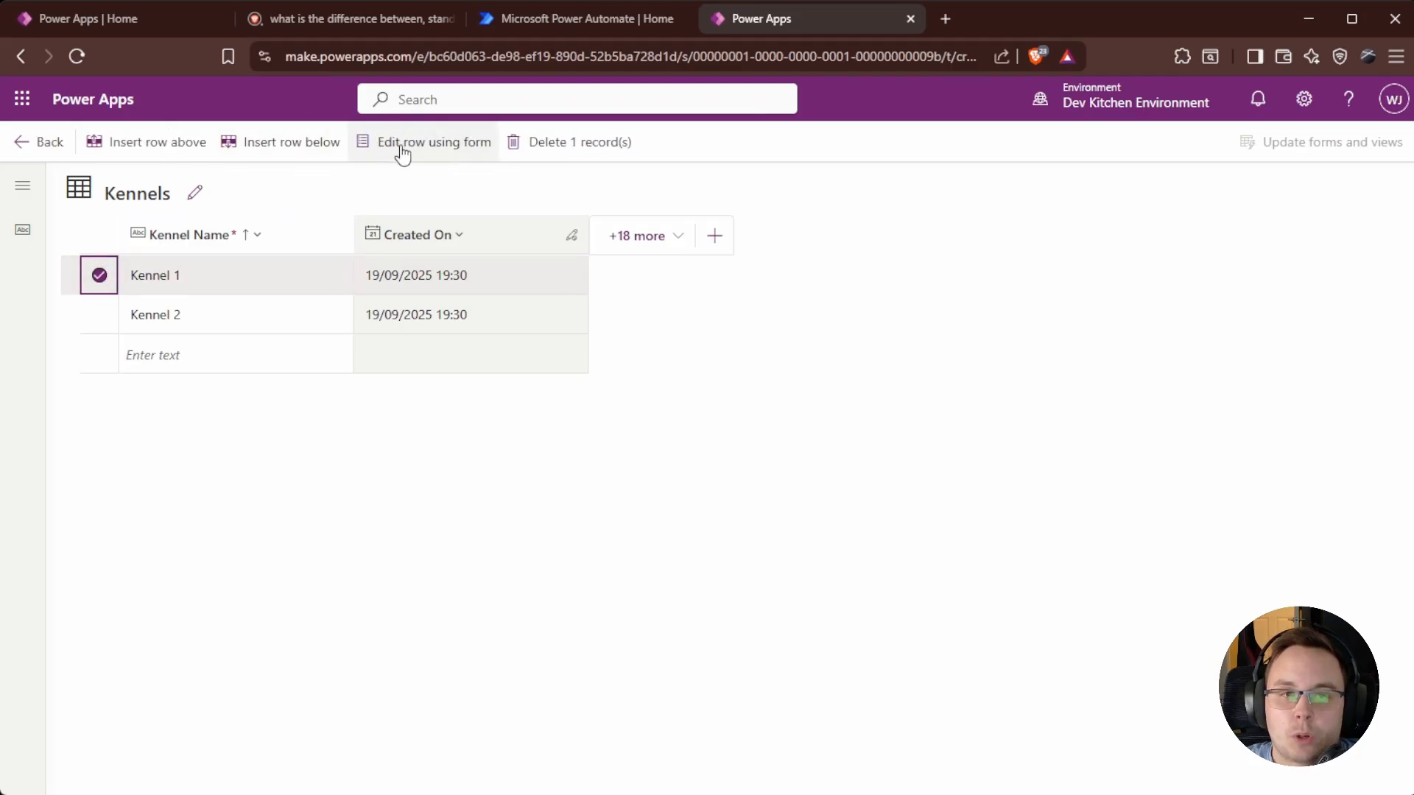
pyautogui.click(432, 148)
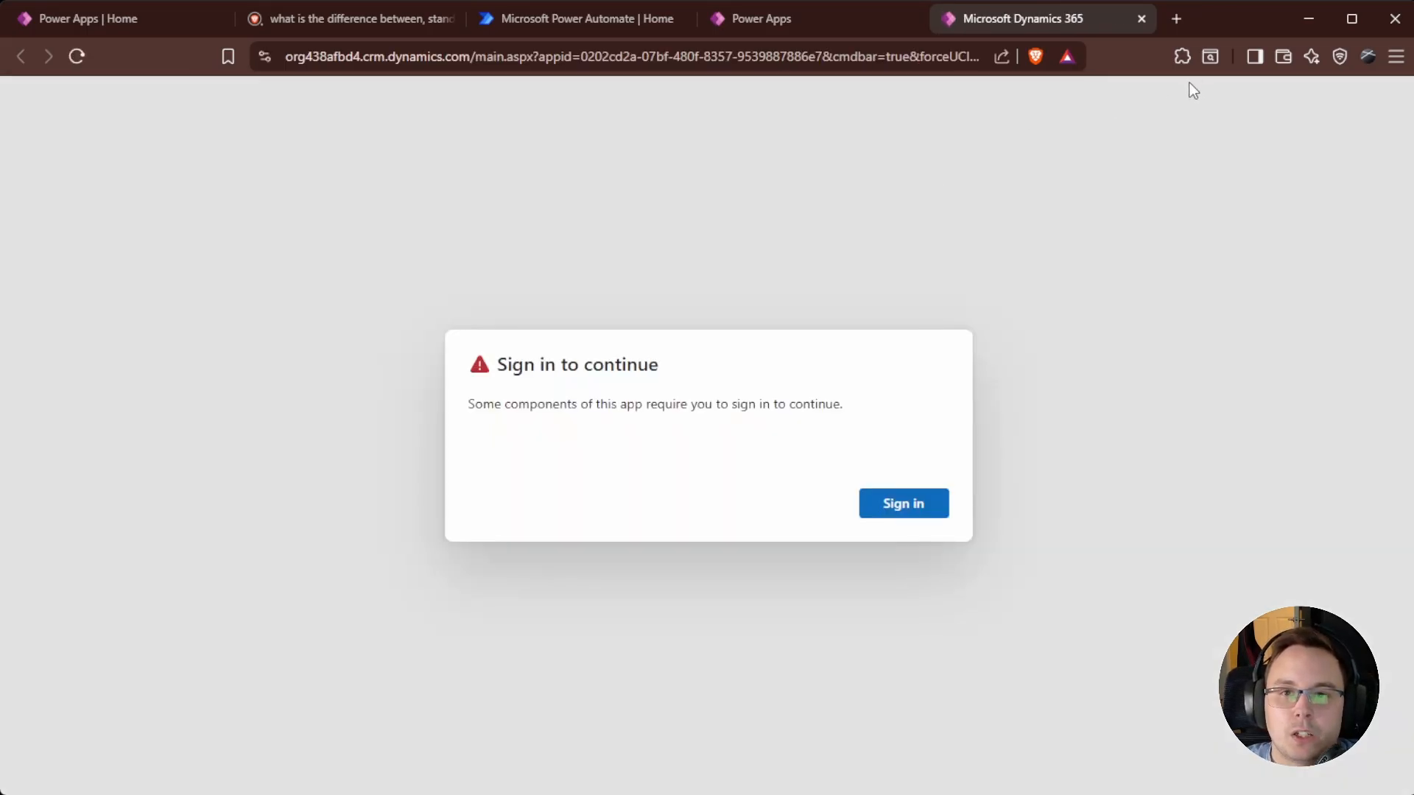
pyautogui.click(905, 503)
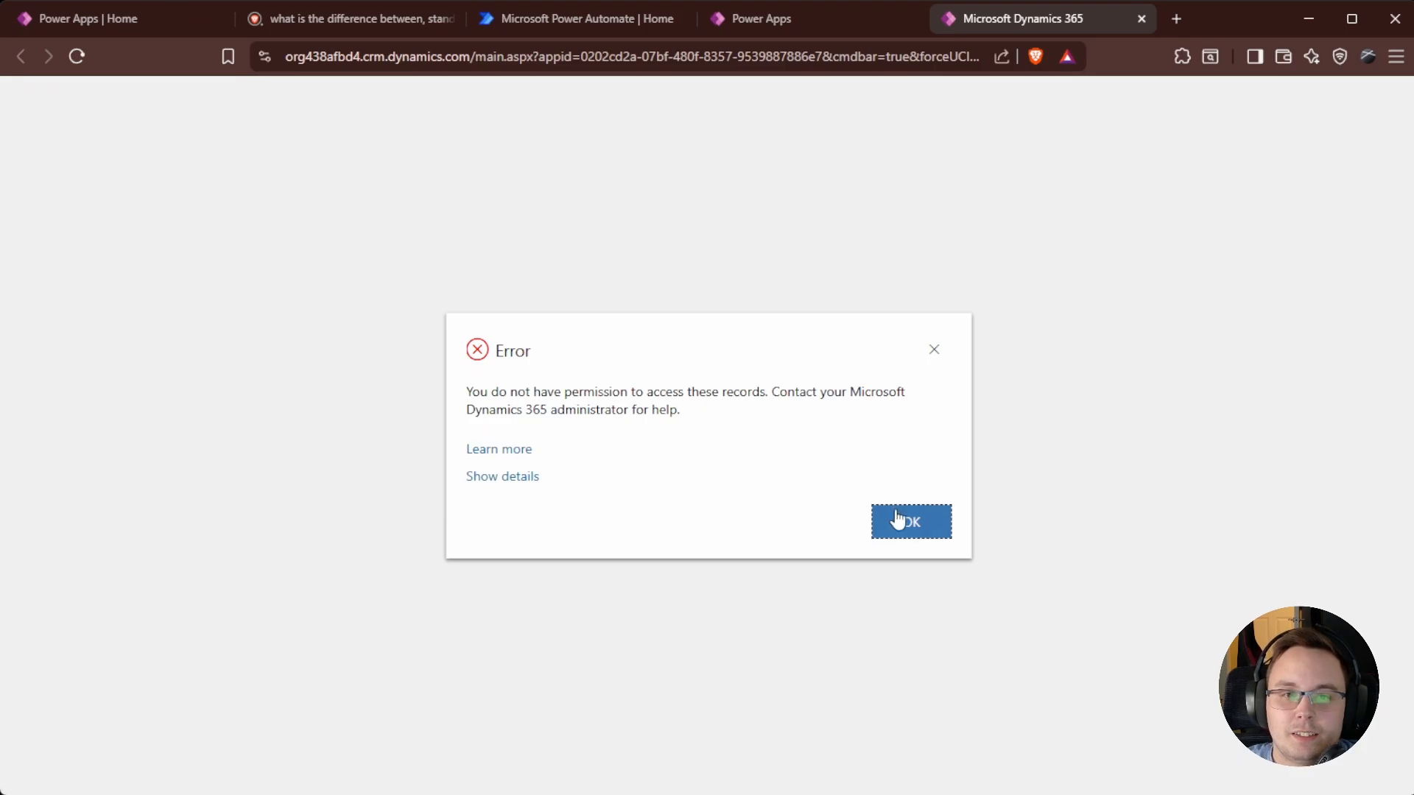
pyautogui.click(911, 519)
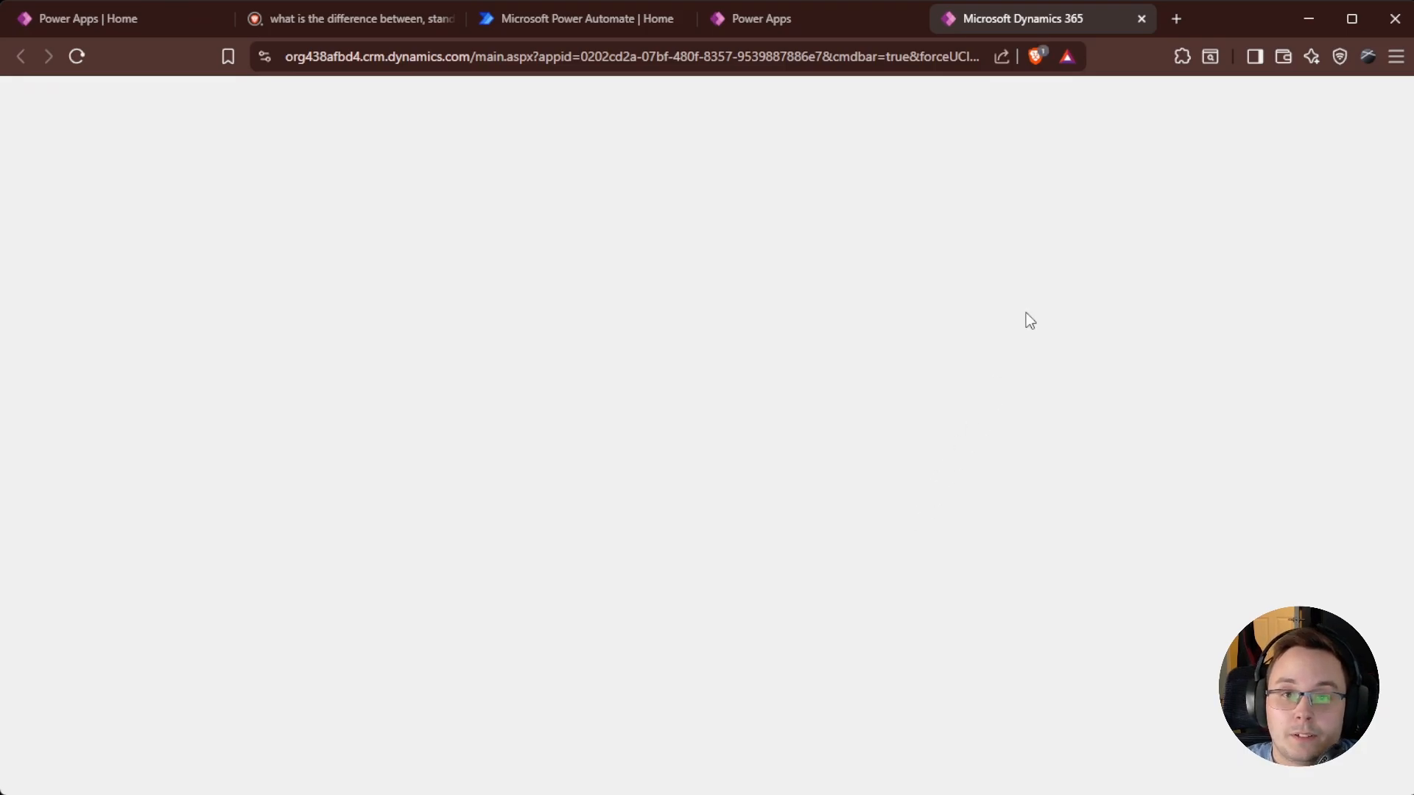
pyautogui.click(1142, 19)
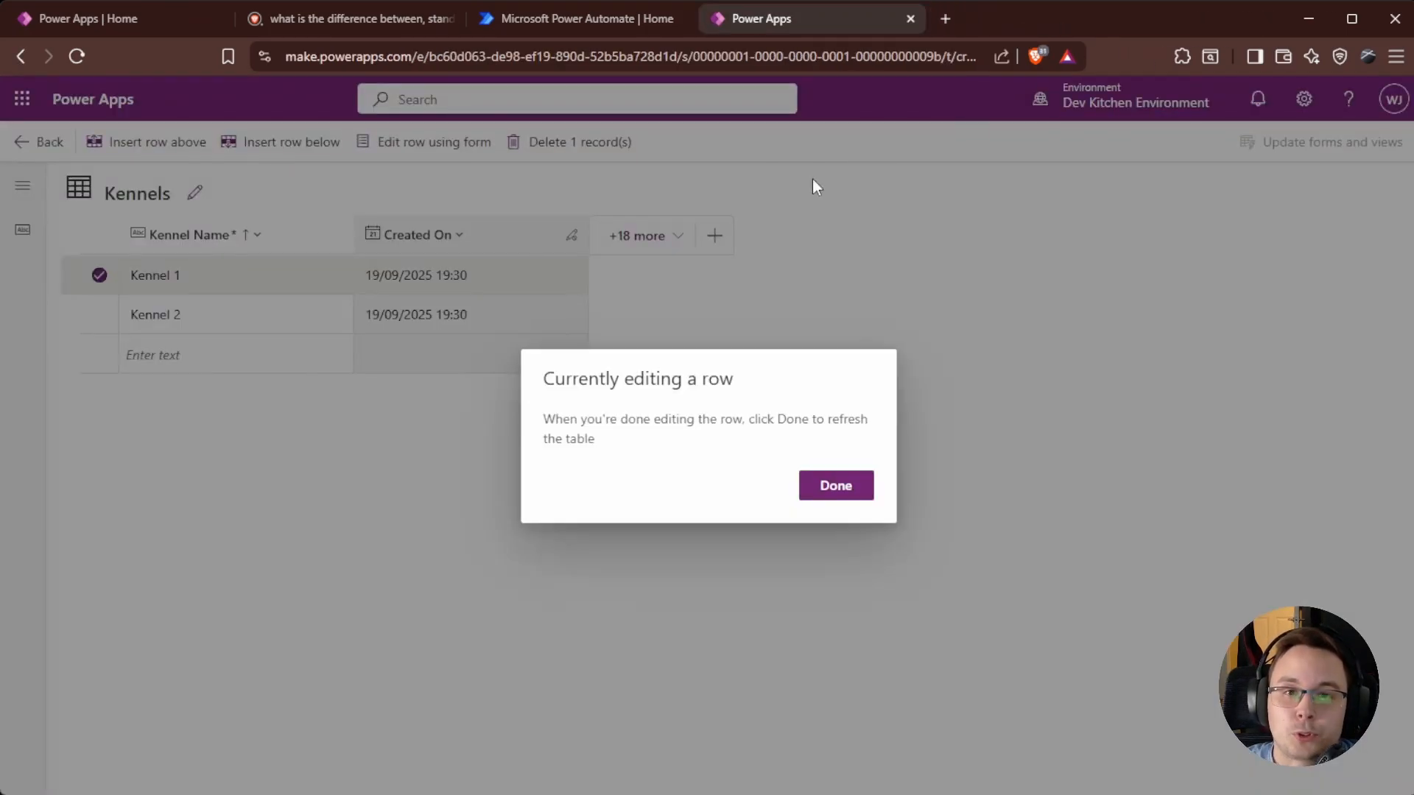
pyautogui.click(849, 506)
# Rename Kennel 1 to Kennel 15 in its row form, save and close, and refresh the grid.
pyautogui.click(89, 279)
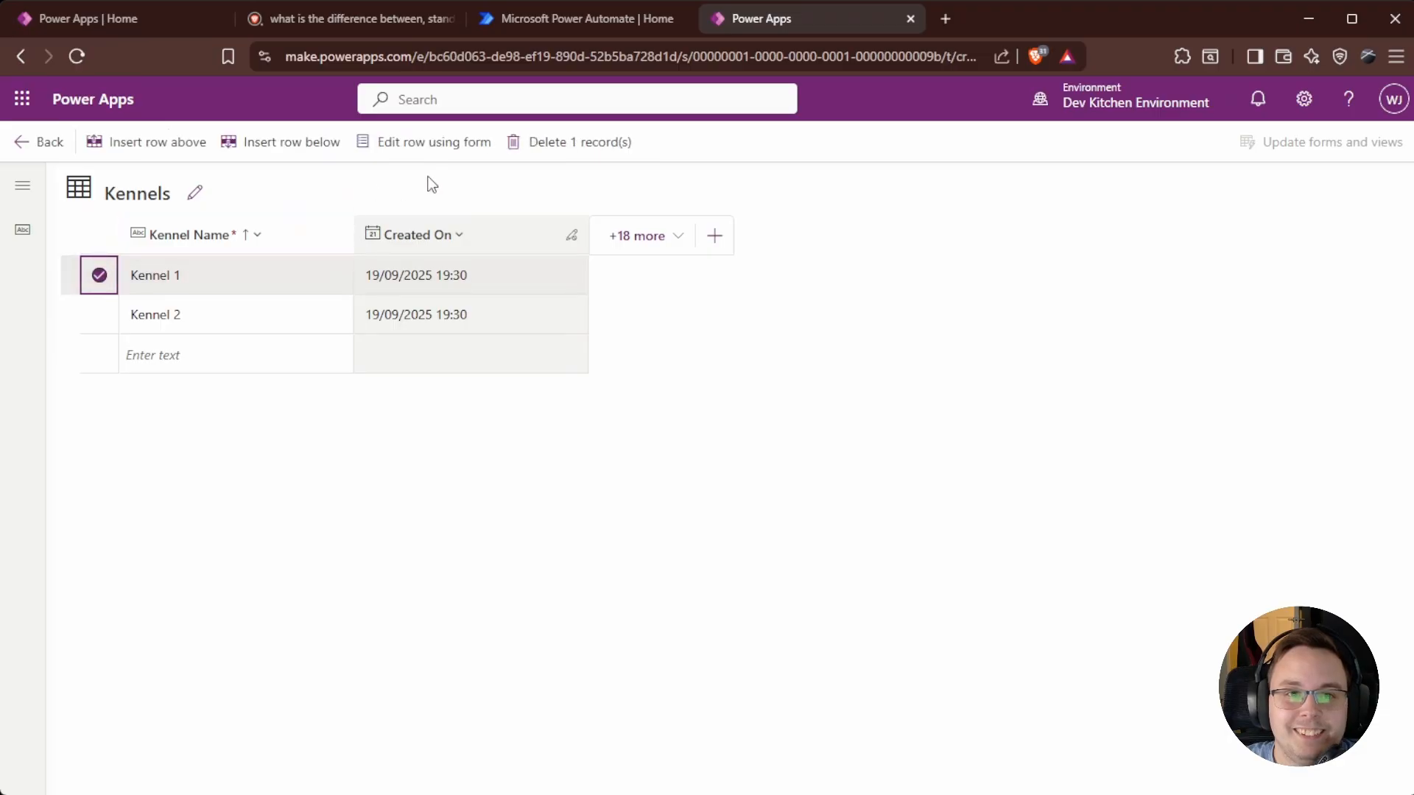
pyautogui.click(417, 139)
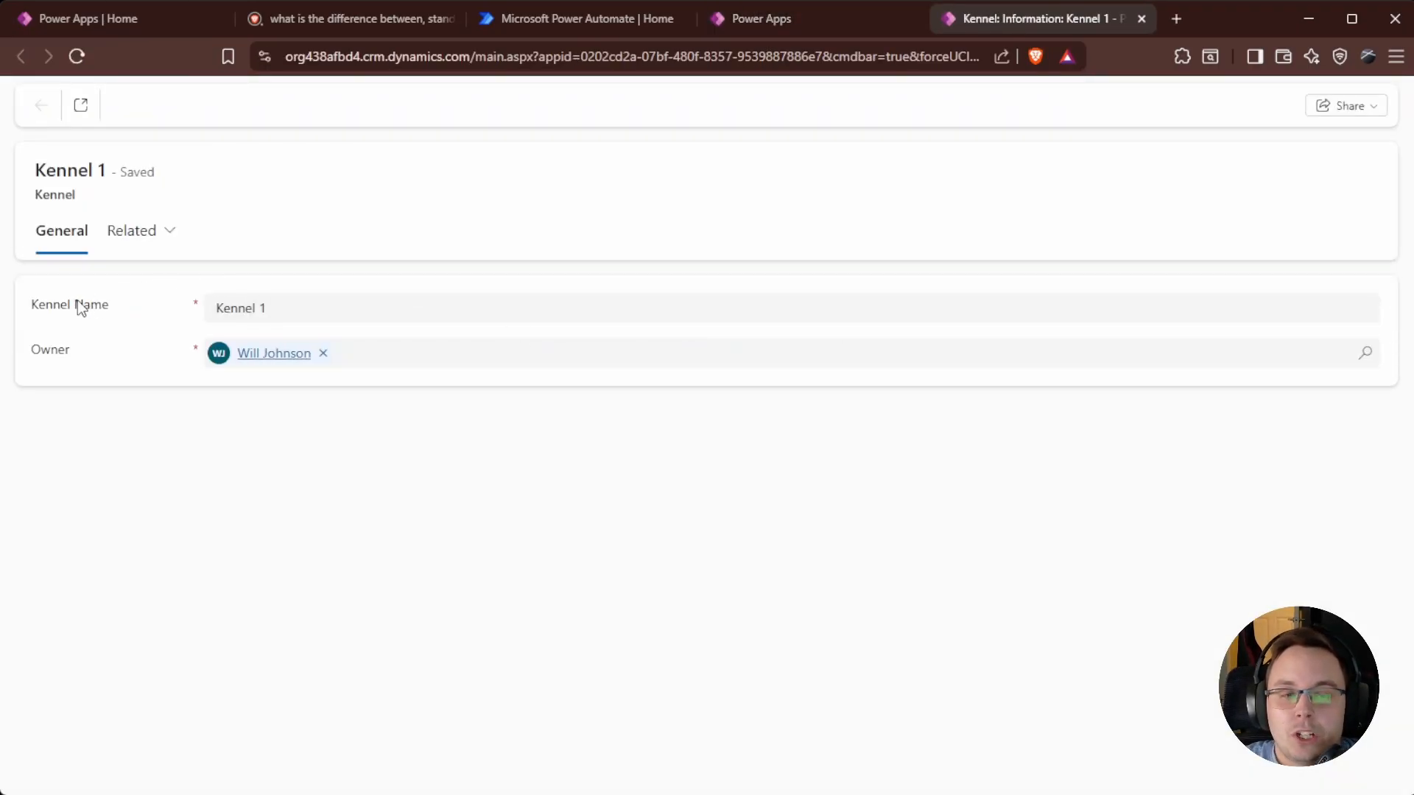
pyautogui.click(372, 305)
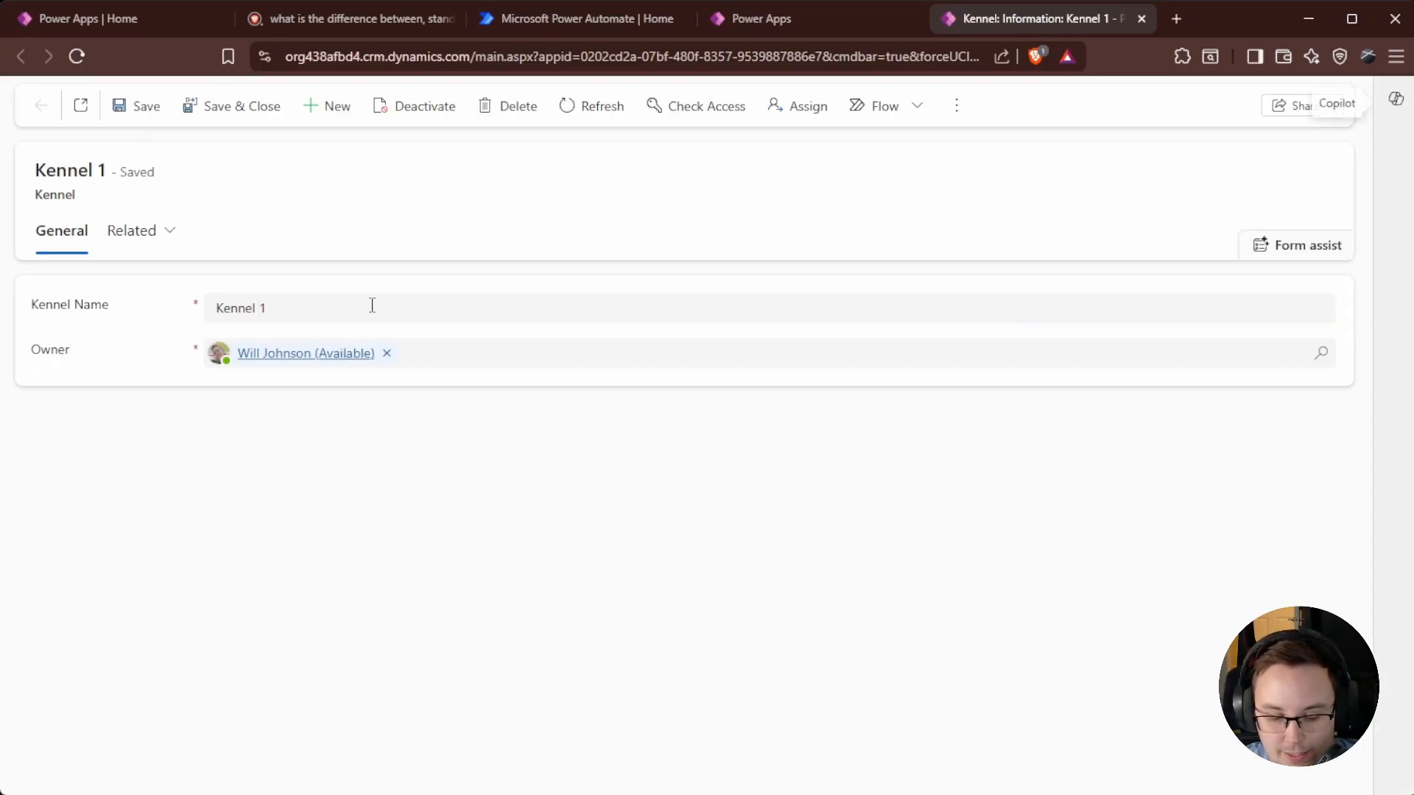
pyautogui.click(307, 302)
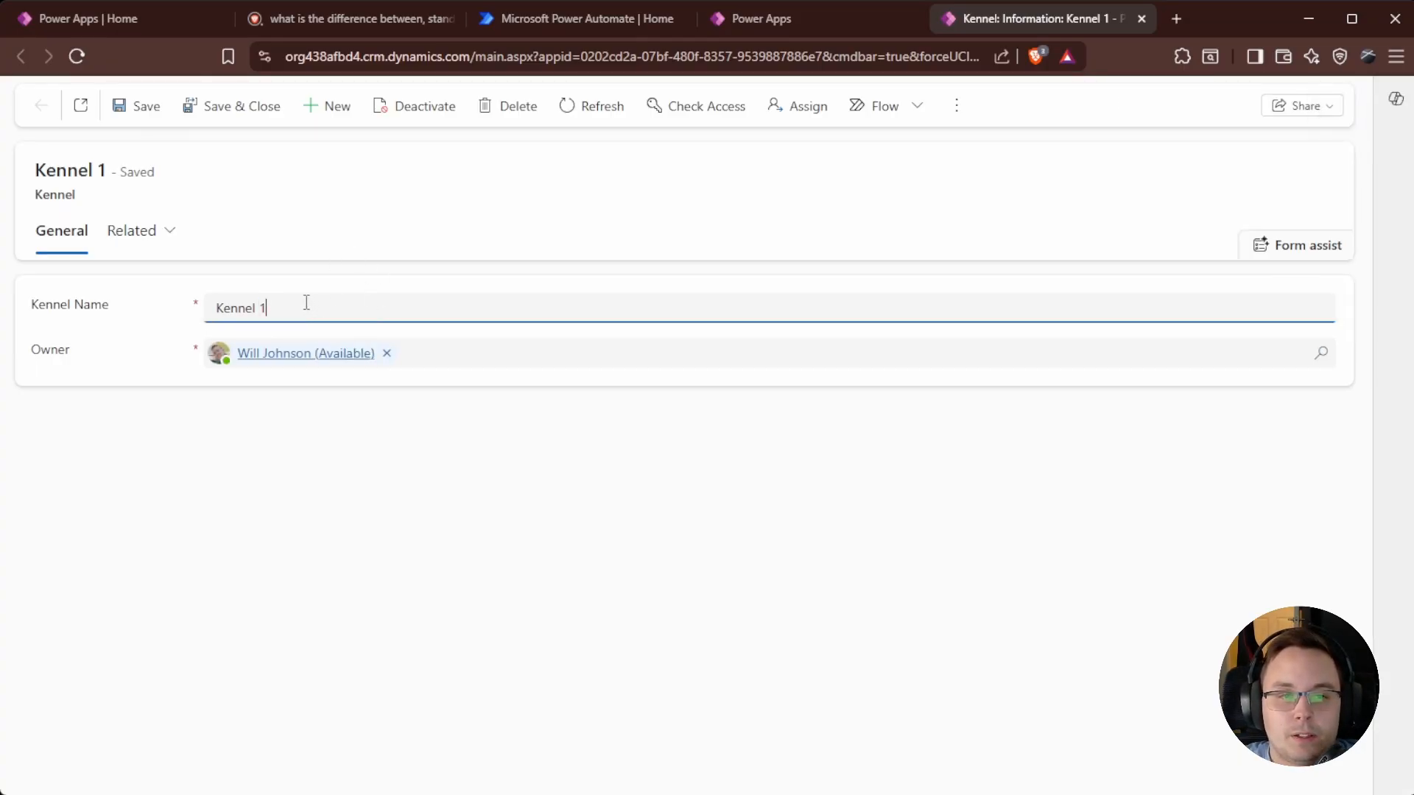
pyautogui.click(228, 107)
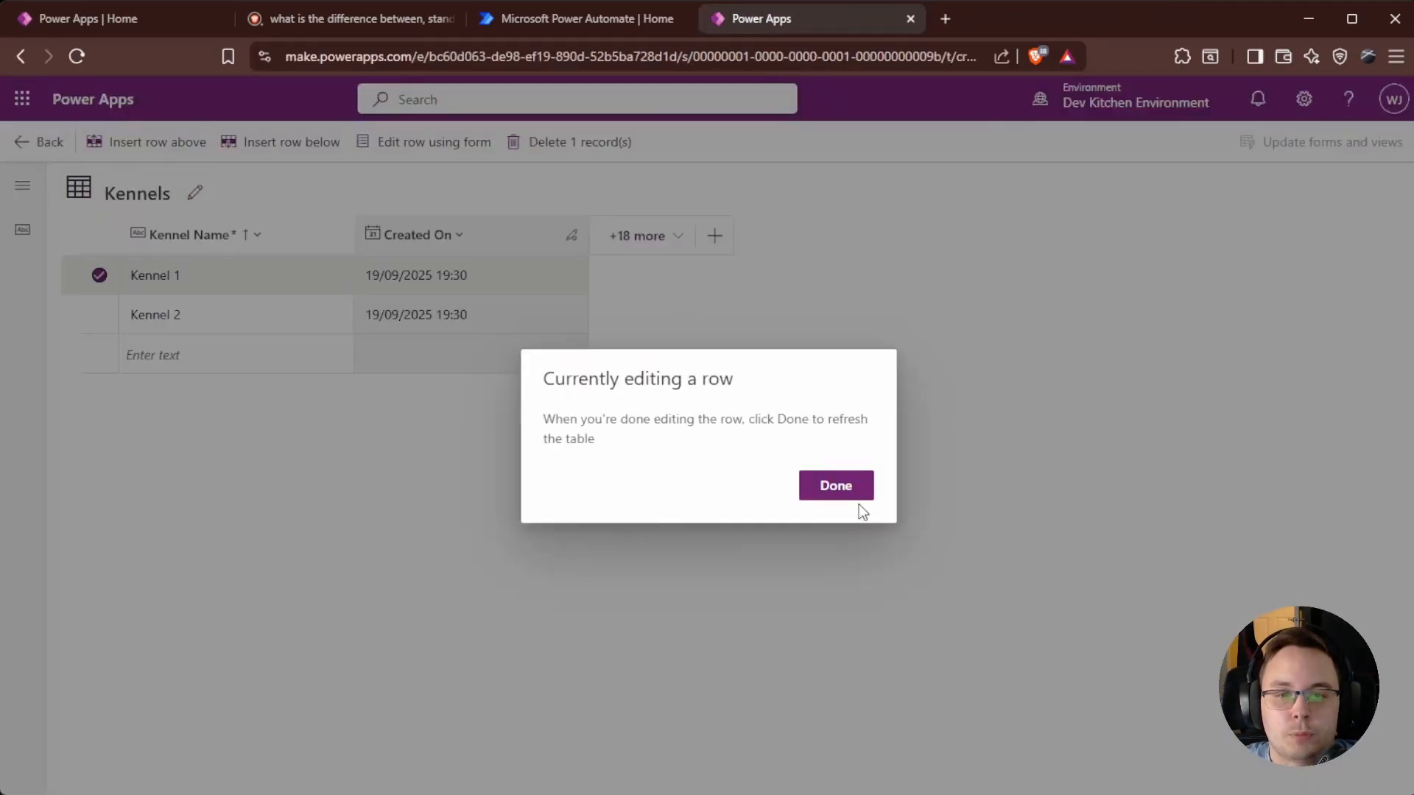
pyautogui.click(855, 495)
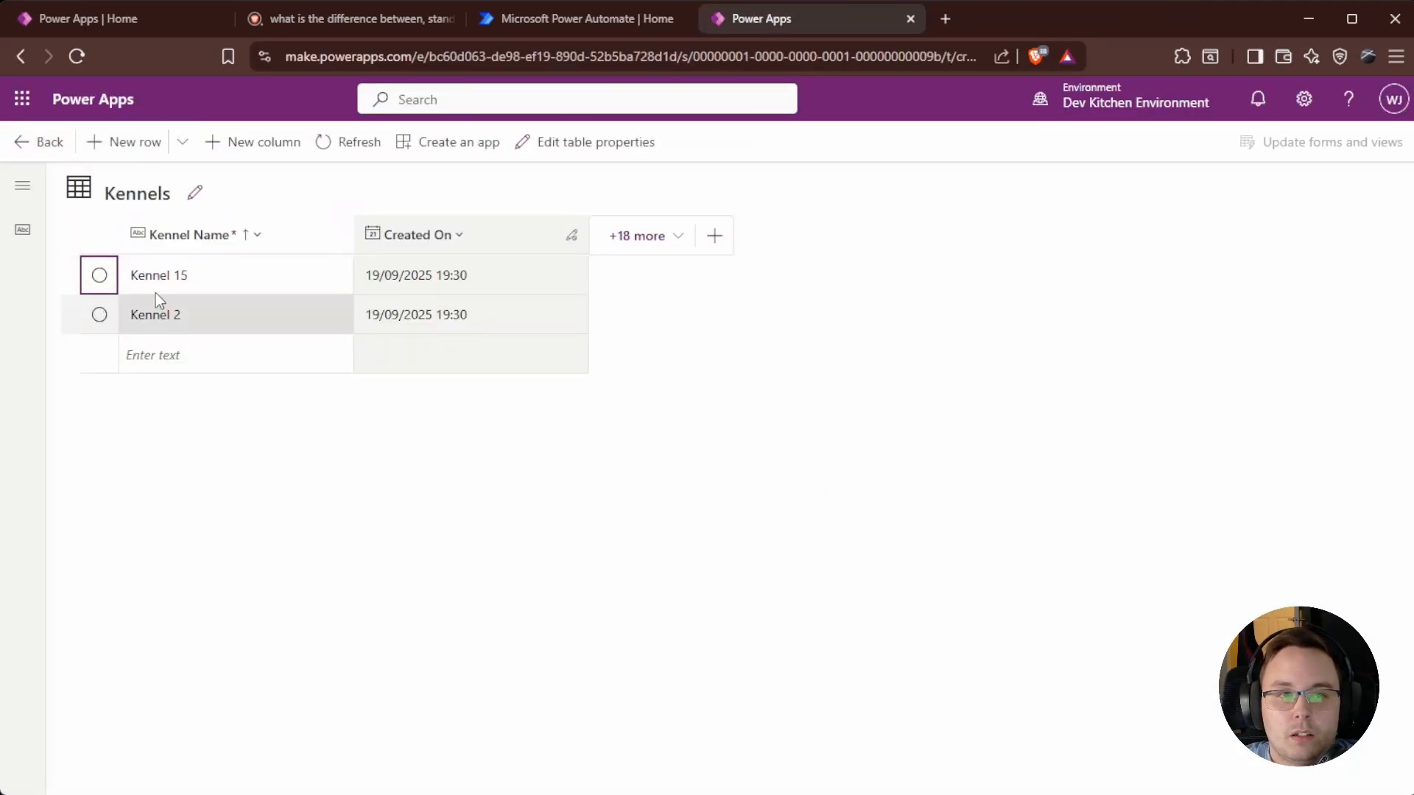
# Go from the Kennel table overview to its forms list and open the Main Information form.
pyautogui.click(41, 141)
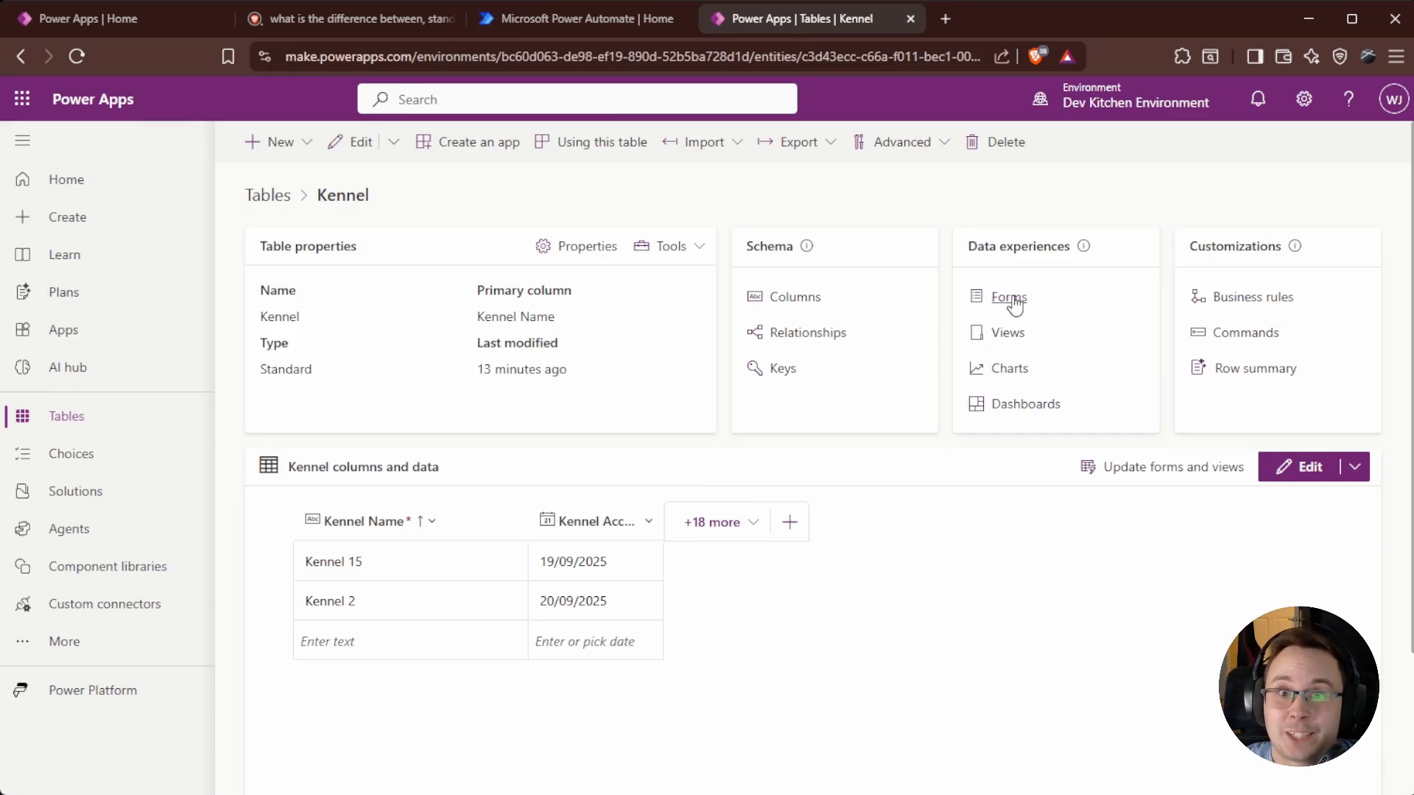
pyautogui.click(1014, 297)
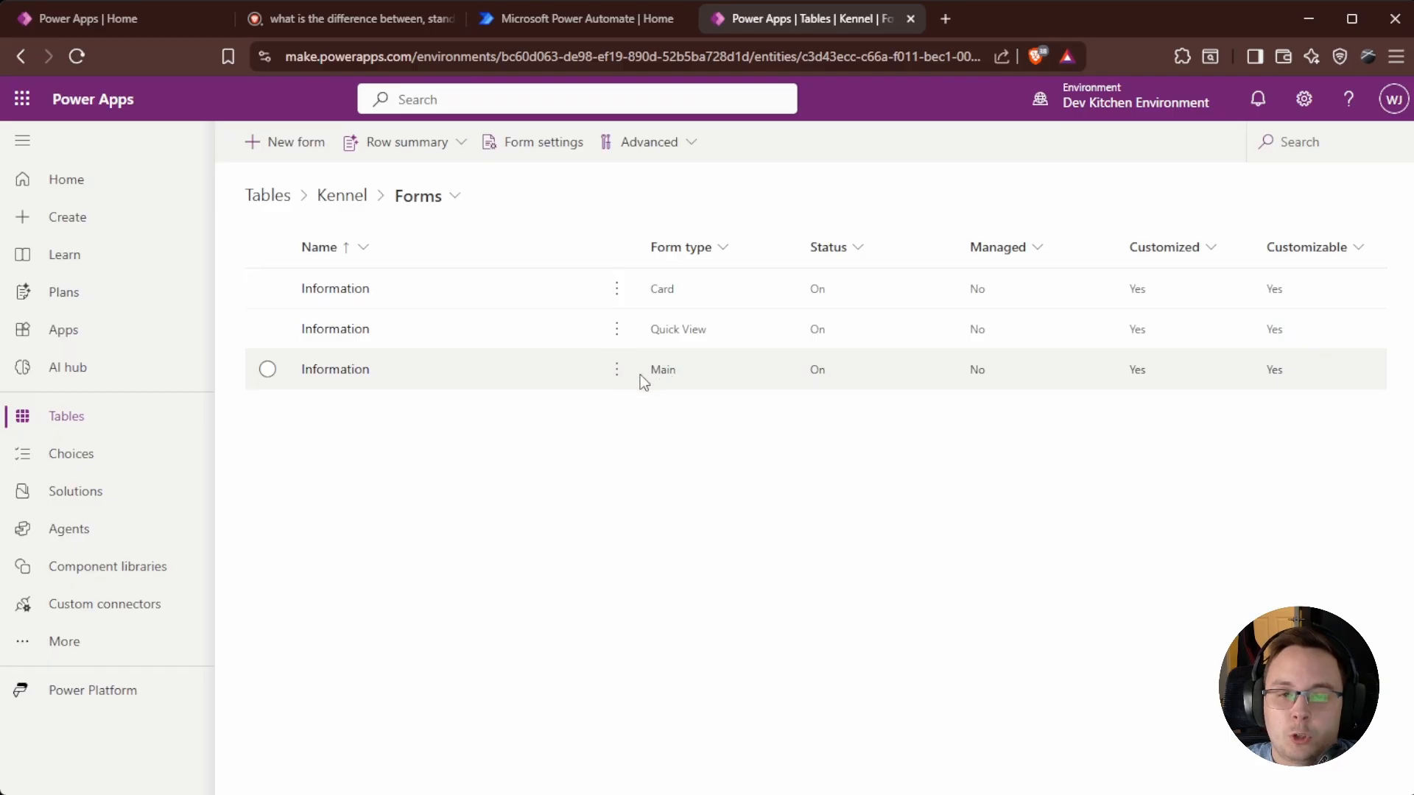
pyautogui.click(346, 371)
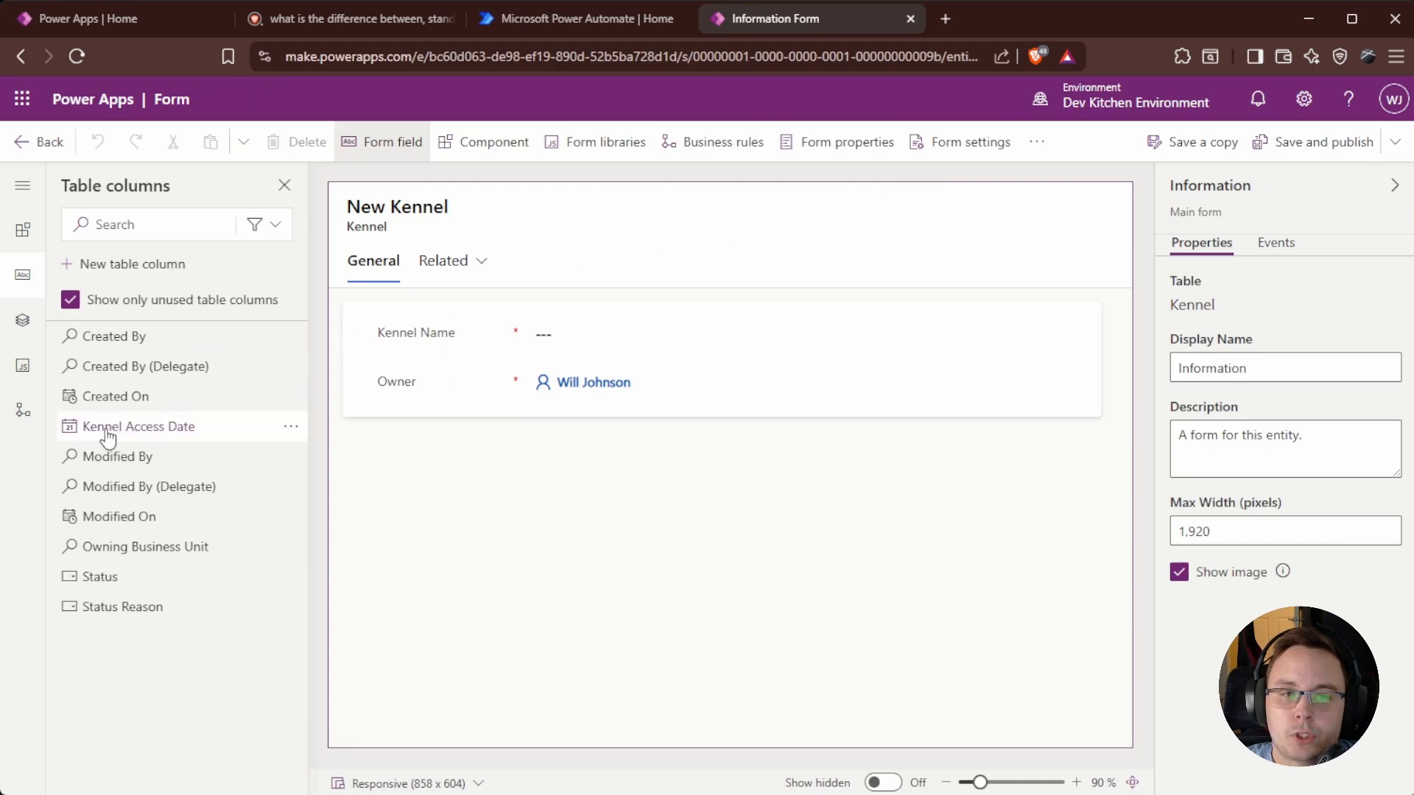
# Place the Kennel Access Date column under Kennel Name, publish the form, and return to the forms list.
pyautogui.moveTo(152, 440)
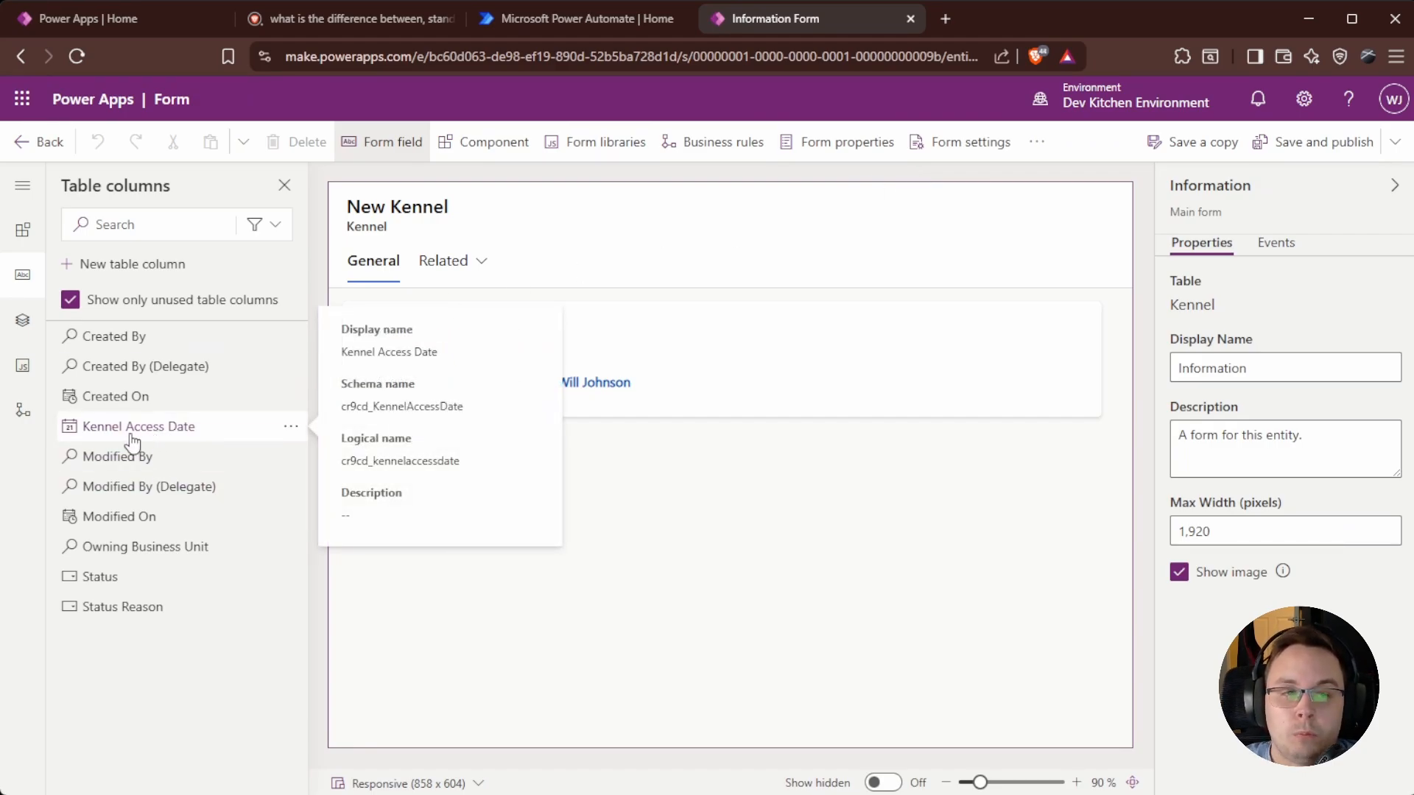
pyautogui.moveTo(129, 435); pyautogui.dragTo(530, 388)
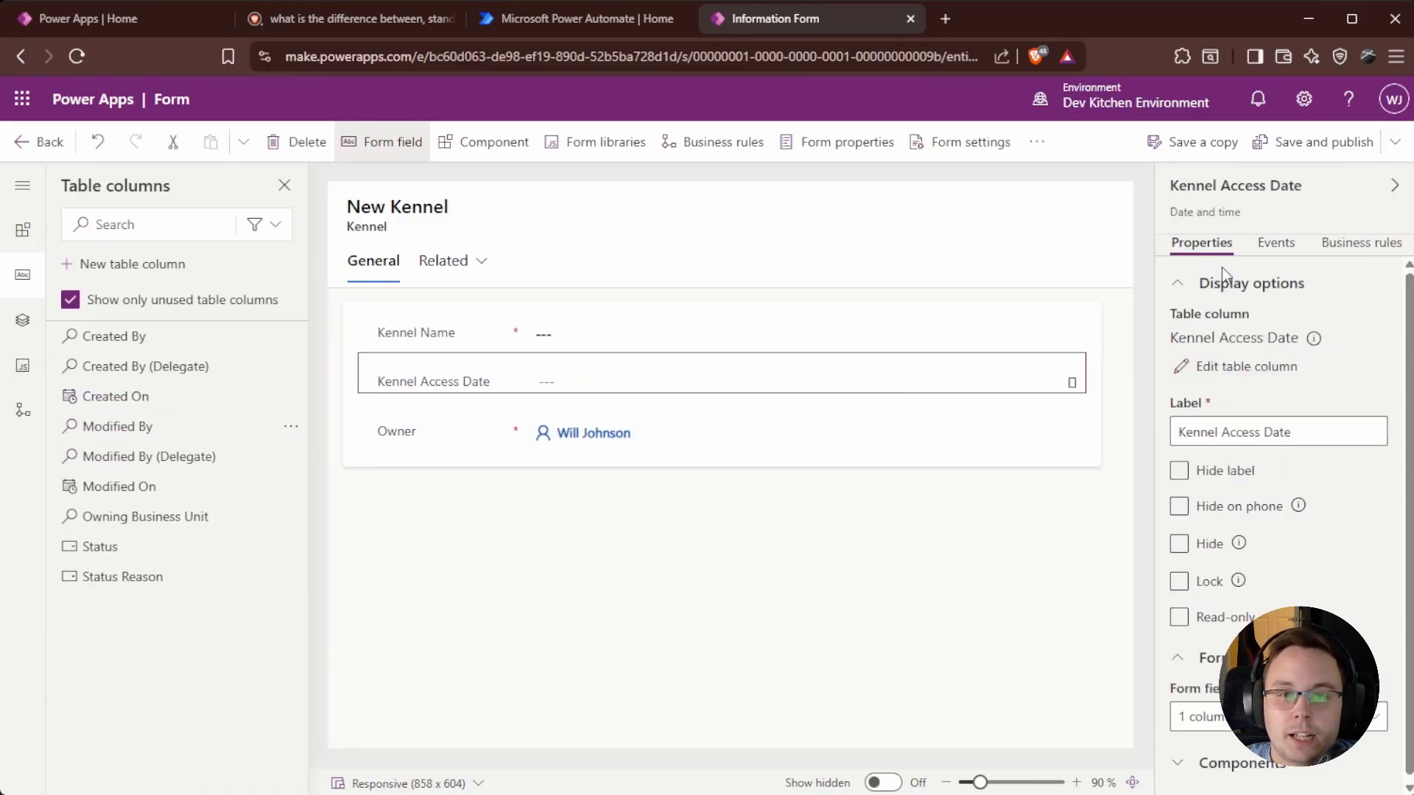
pyautogui.click(1324, 144)
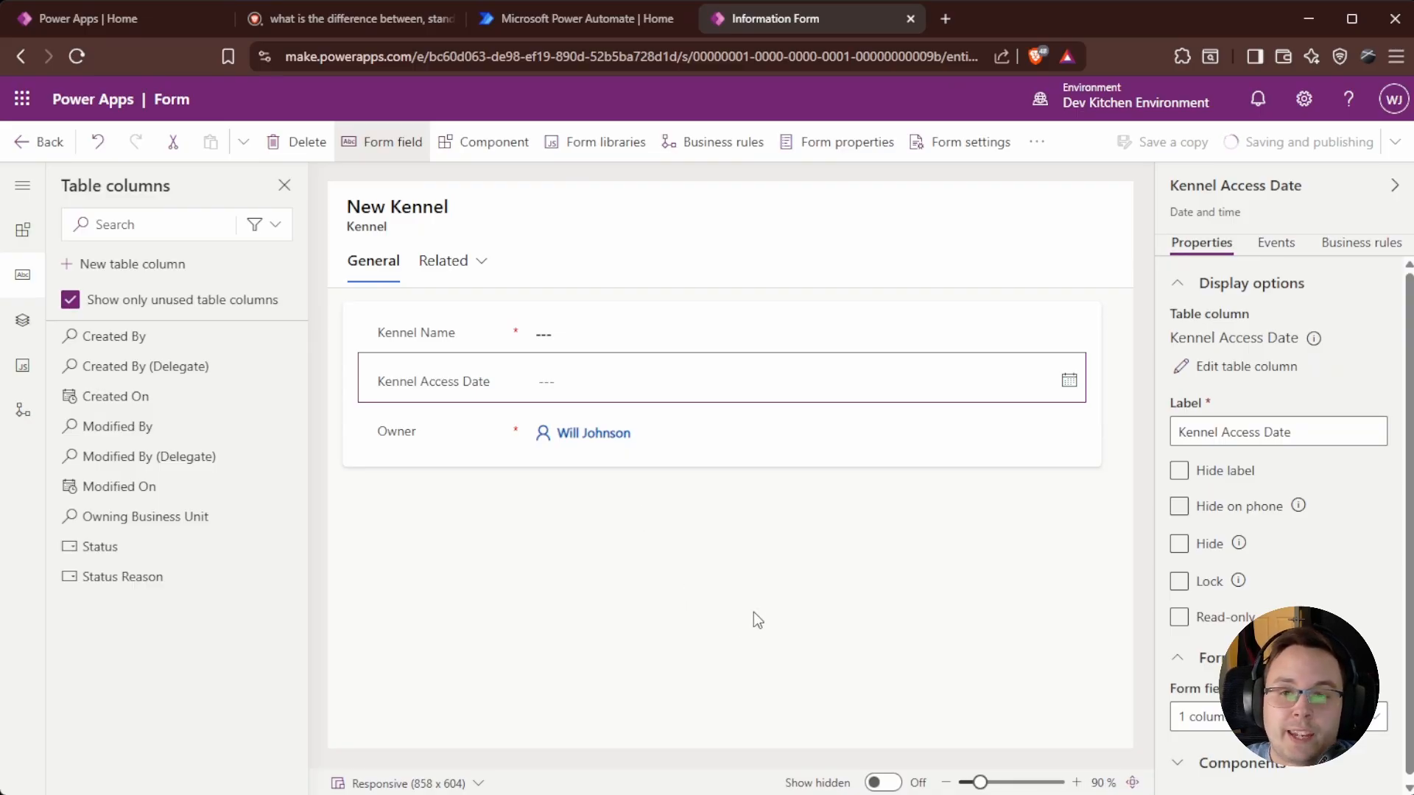
pyautogui.click(38, 143)
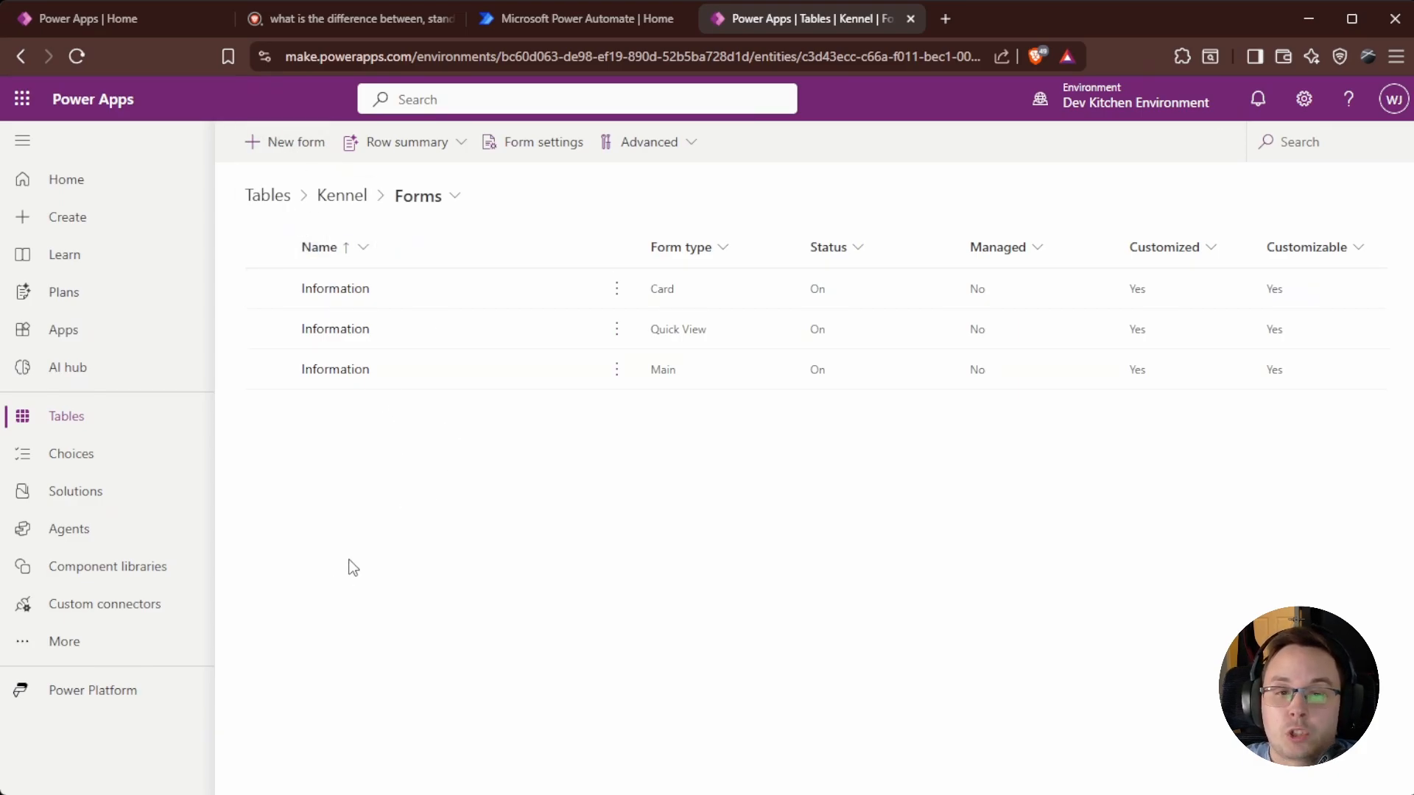
pyautogui.click(304, 143)
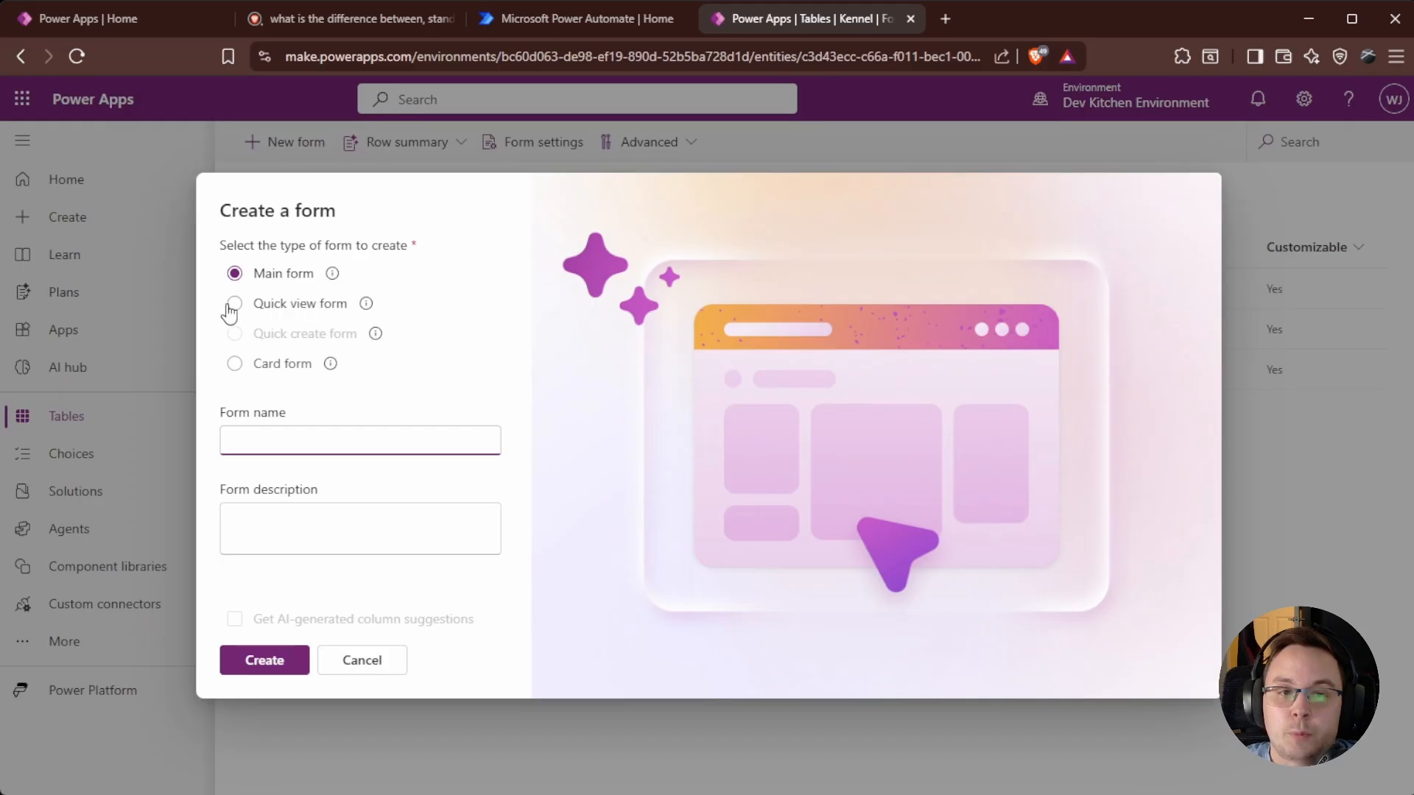
pyautogui.click(376, 335)
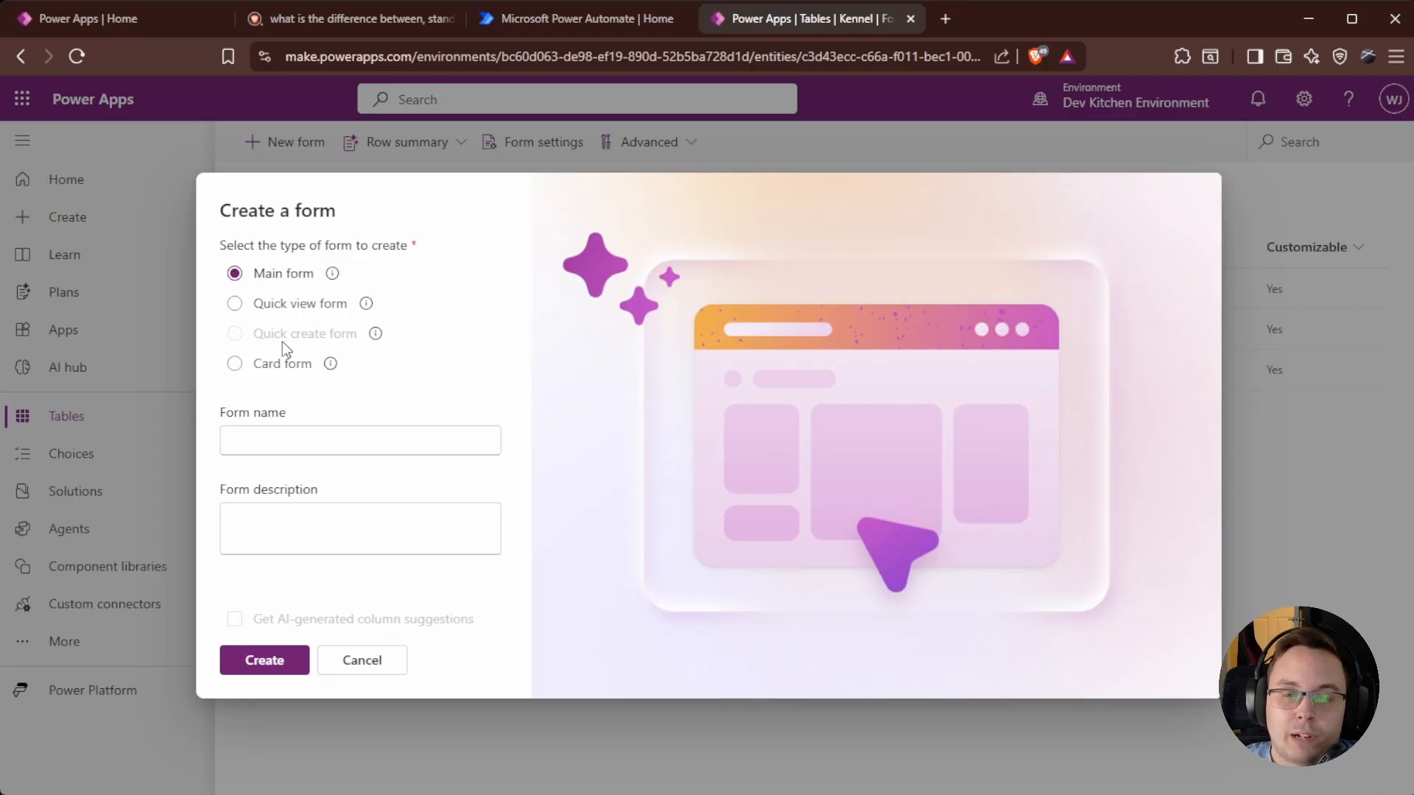
pyautogui.moveTo(377, 341)
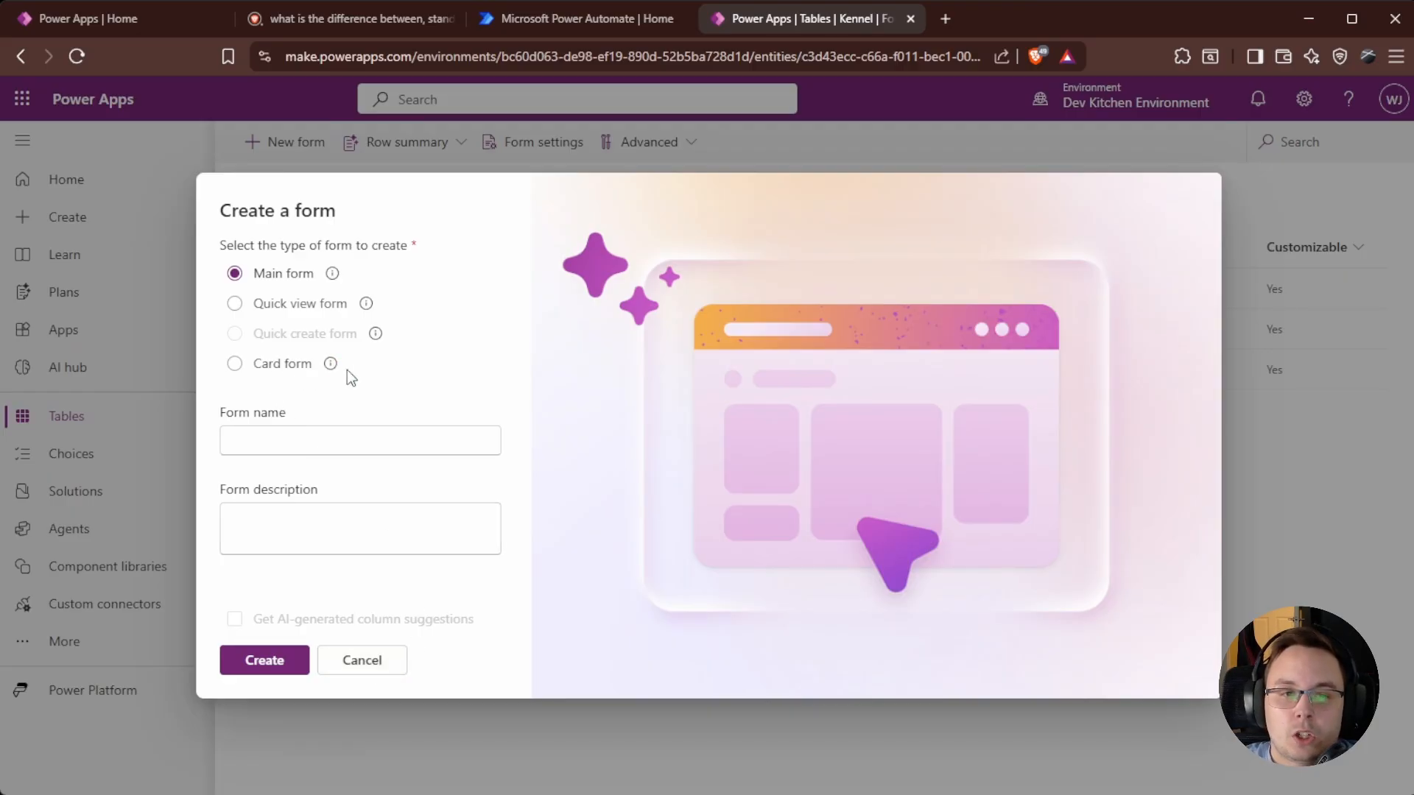
pyautogui.moveTo(339, 373)
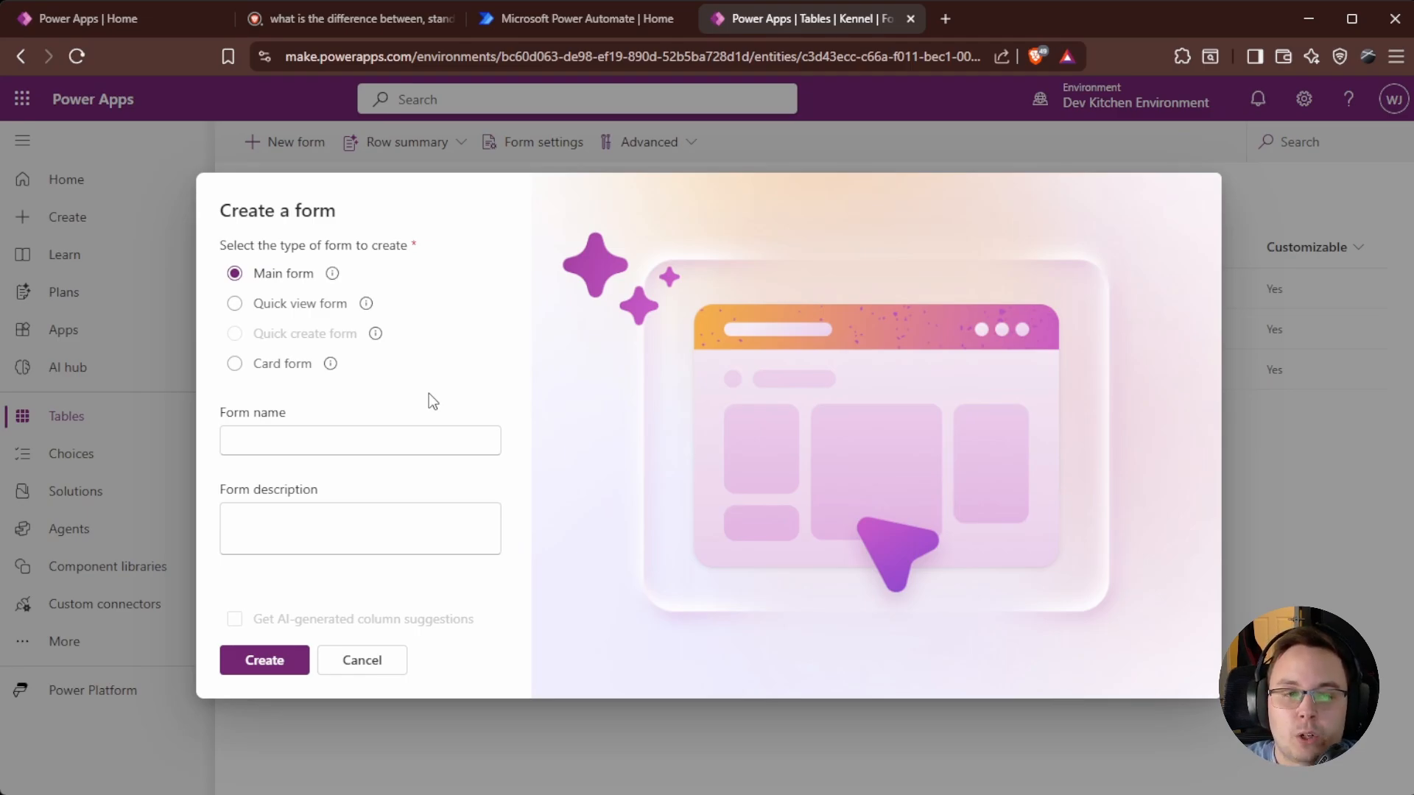
pyautogui.click(358, 669)
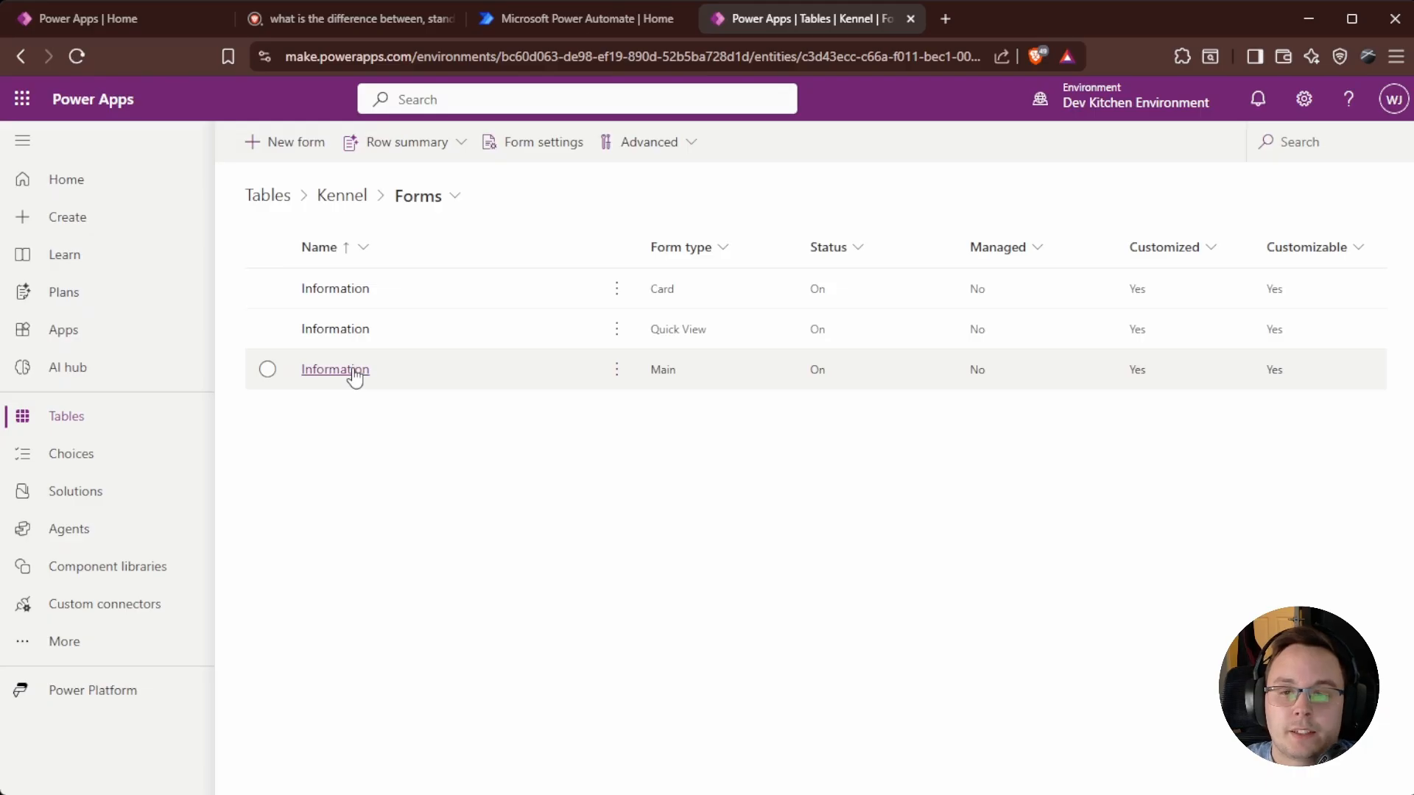
# From the Kennel table overview, show its views and open Active Kennels in the designer.
pyautogui.click(353, 200)
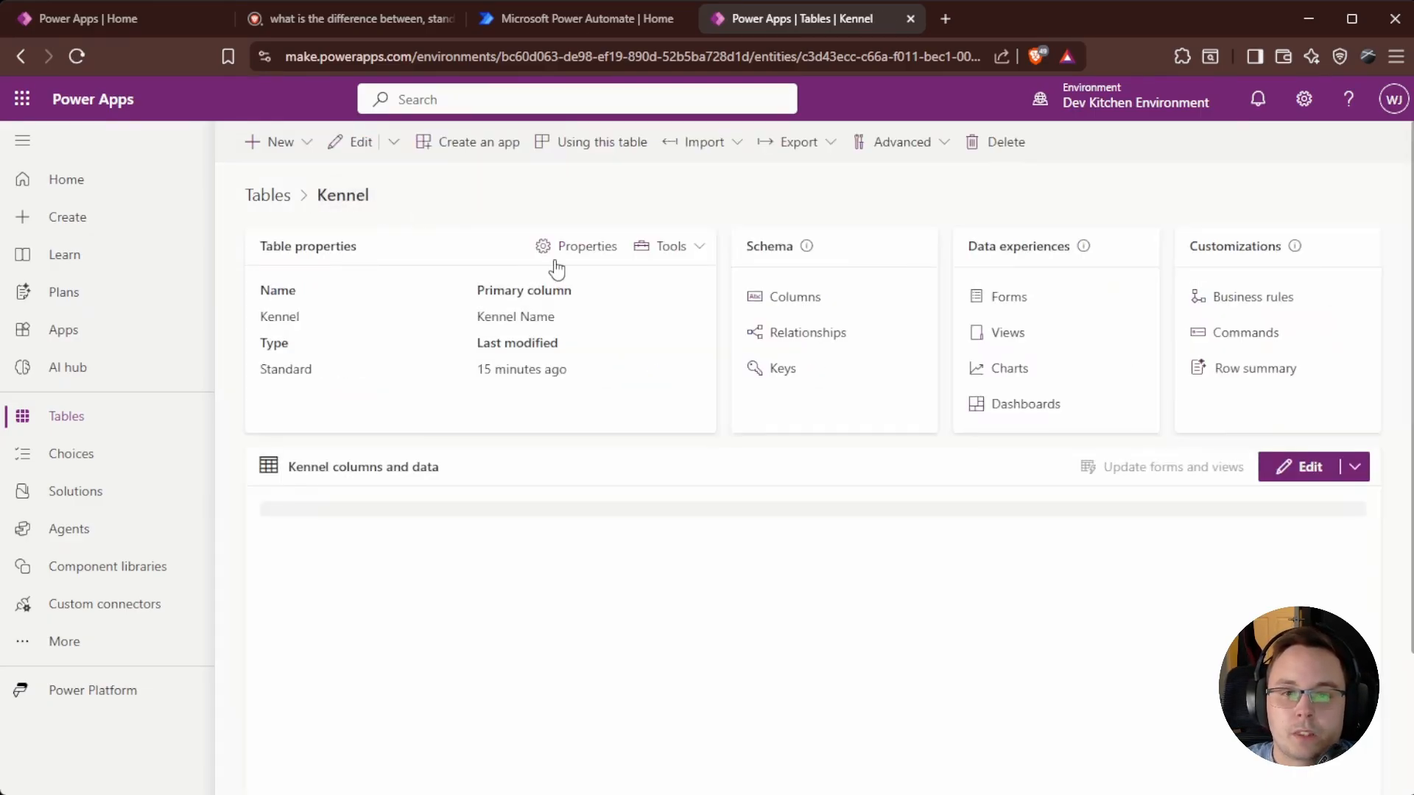
pyautogui.click(1010, 335)
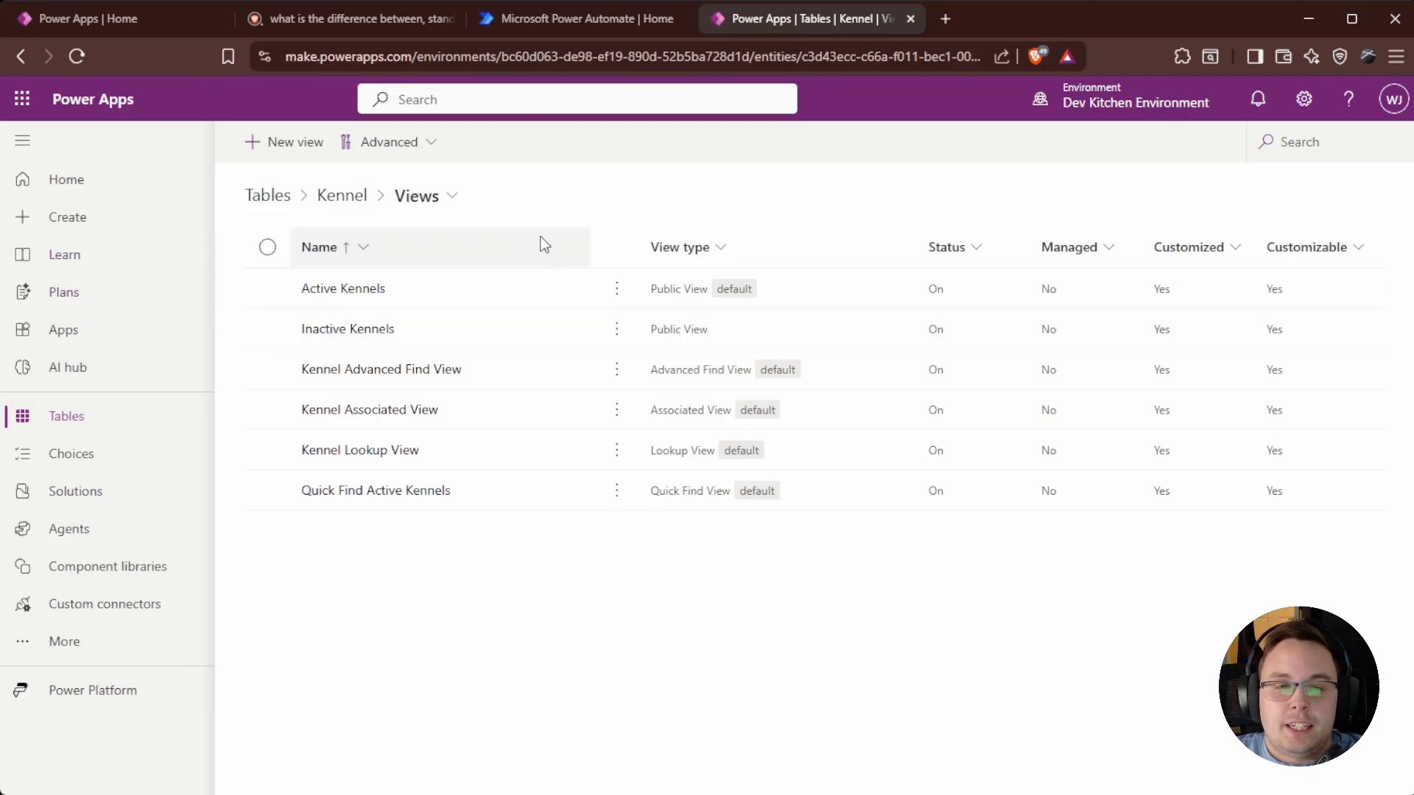
pyautogui.click(361, 291)
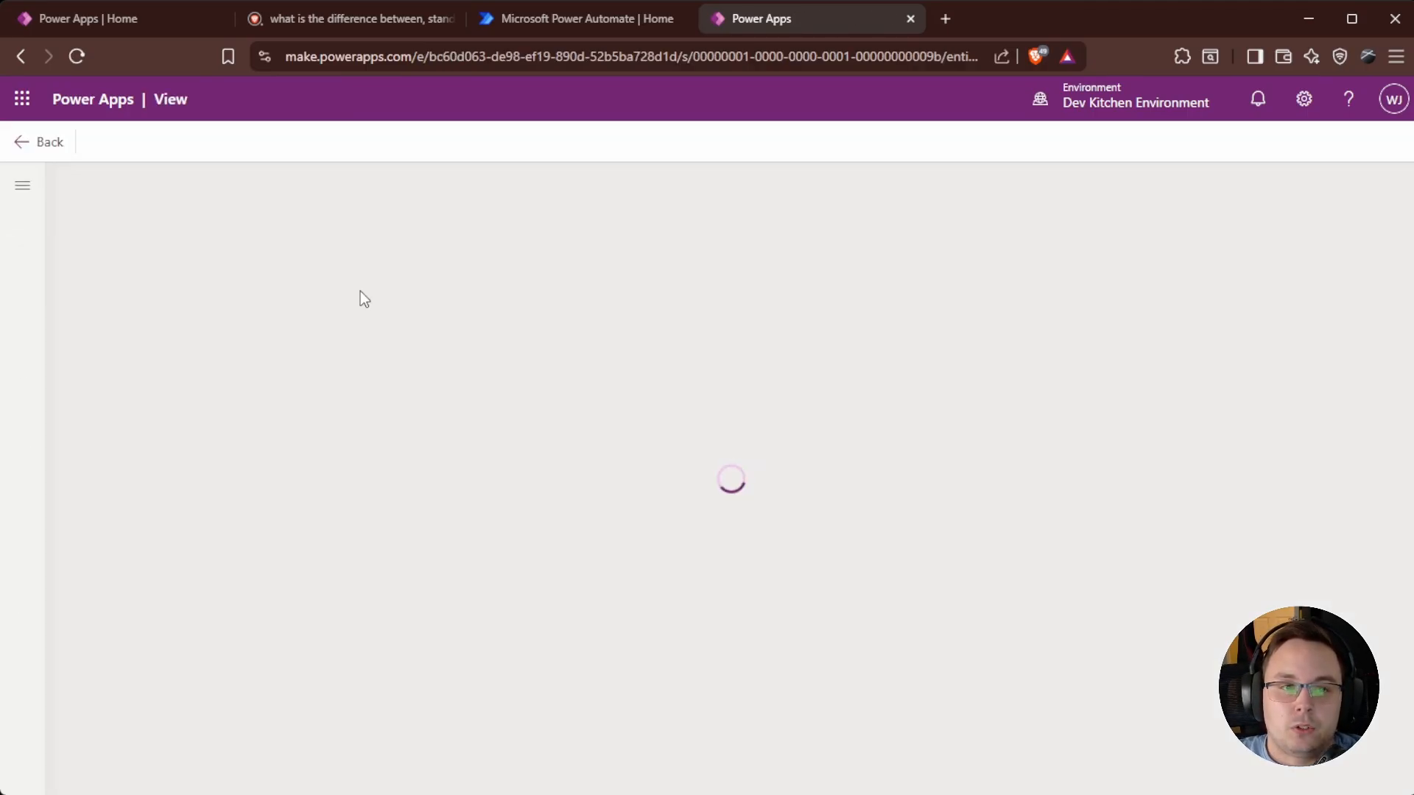
# Insert a Kennel Access Date column after Kennel Name in Active Kennels and publish the view.
pyautogui.click(431, 293)
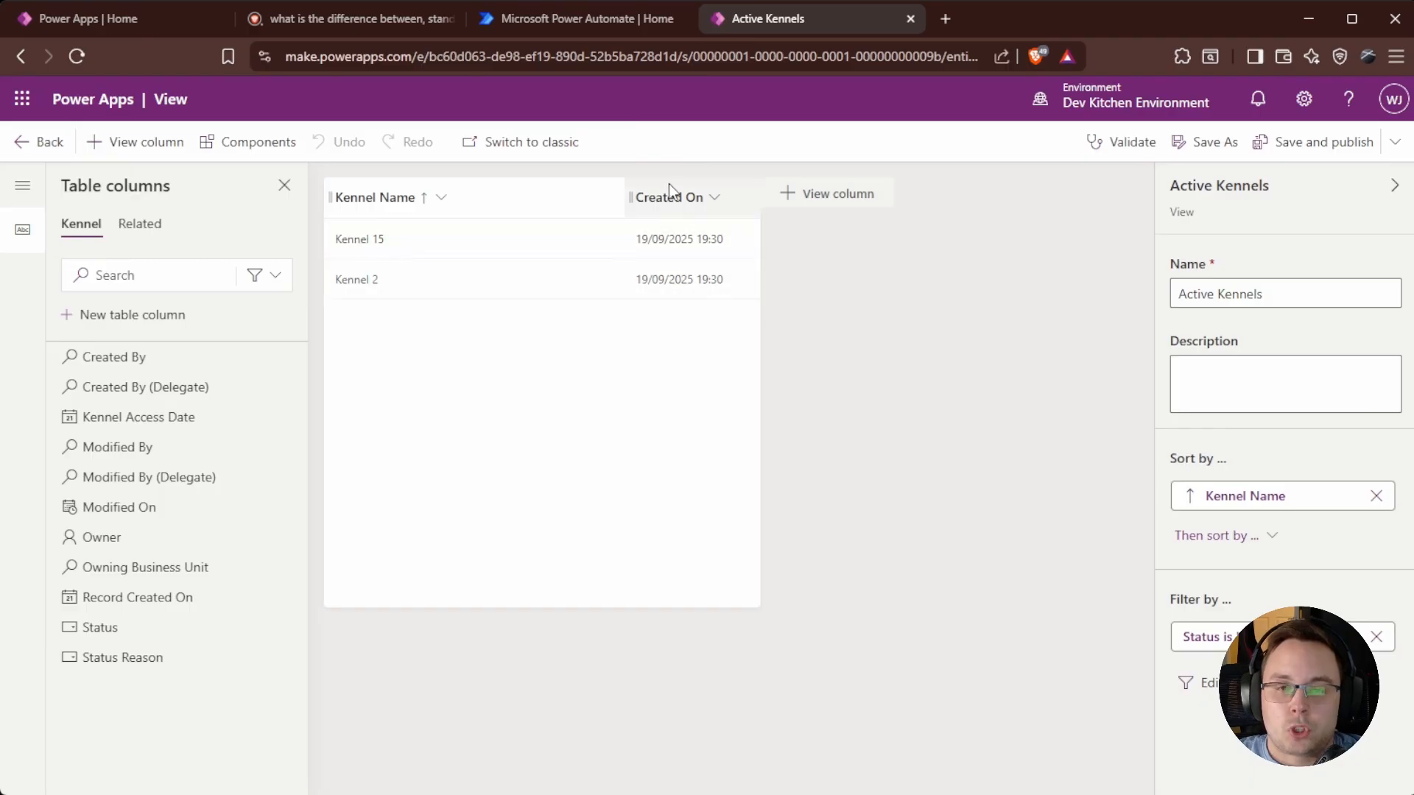
pyautogui.moveTo(147, 423)
pyautogui.mouseDown()
pyautogui.moveTo(452, 328)
pyautogui.moveTo(624, 205)
pyautogui.mouseUp()
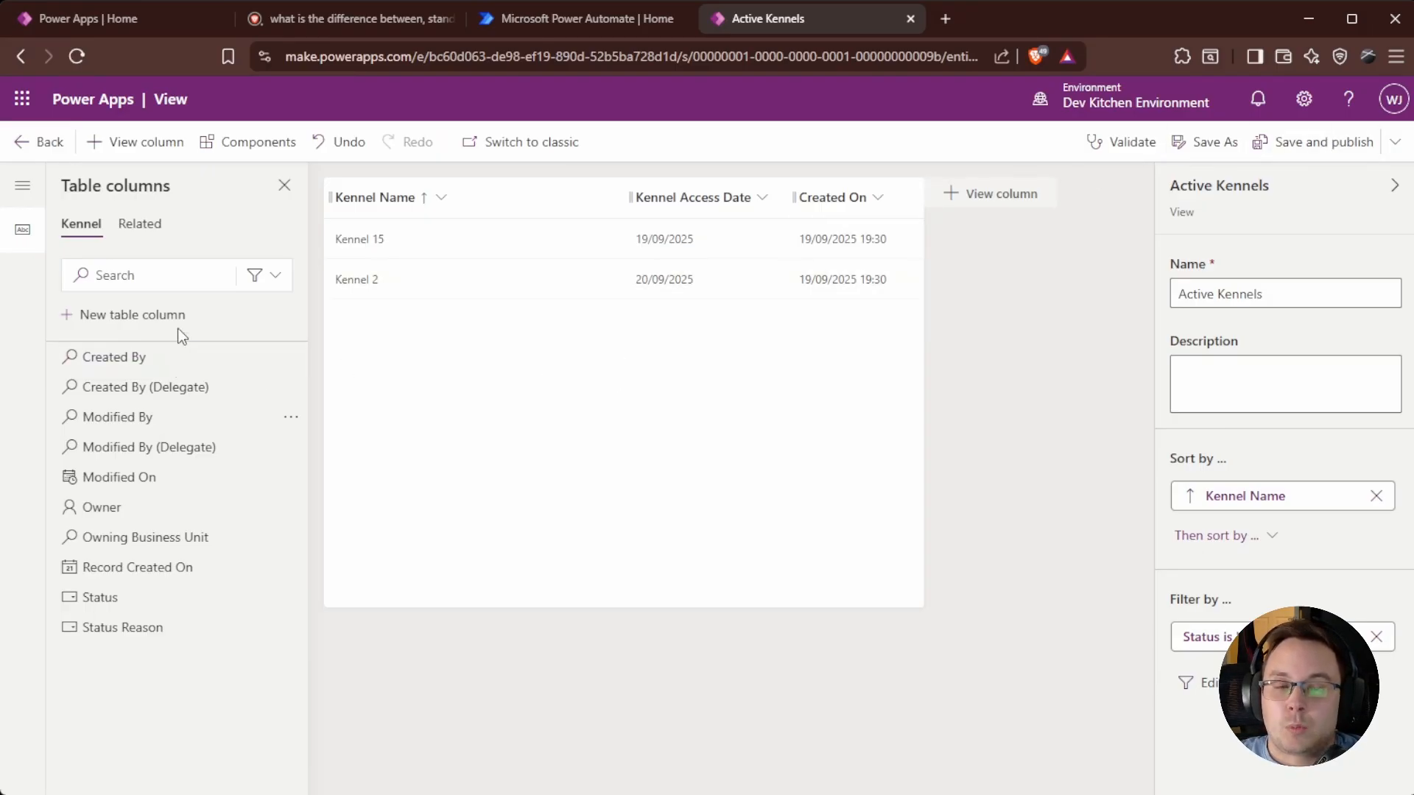
pyautogui.click(137, 225)
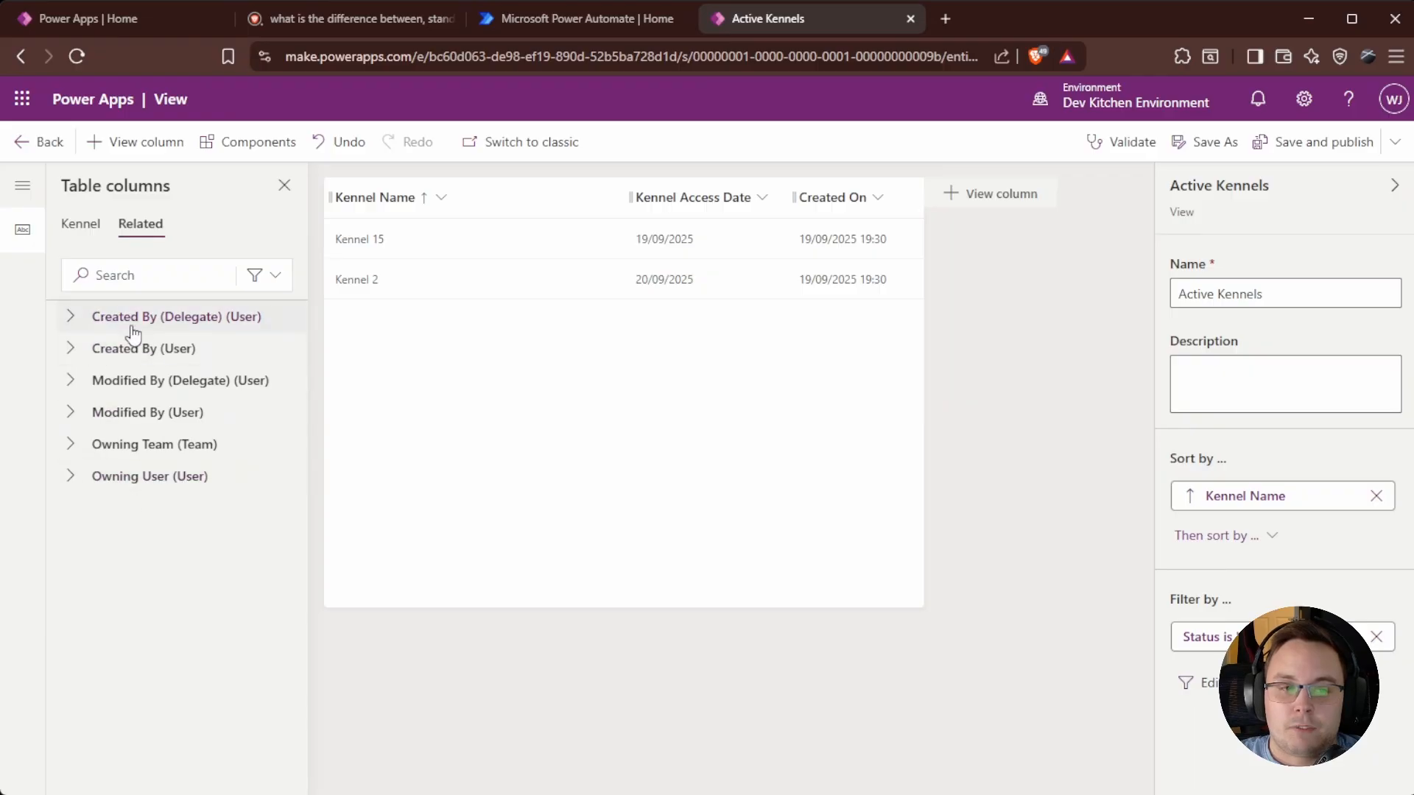
pyautogui.click(87, 225)
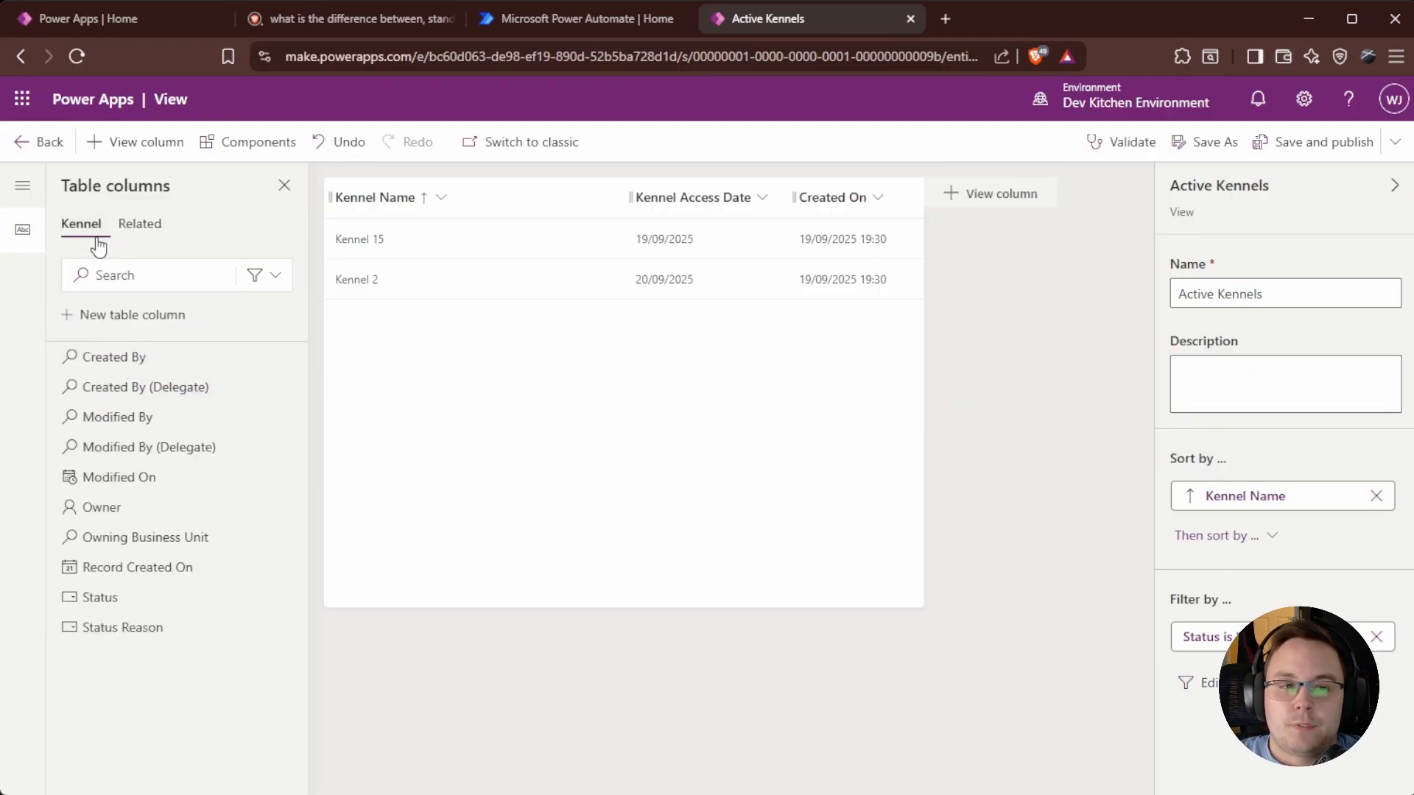
pyautogui.click(148, 226)
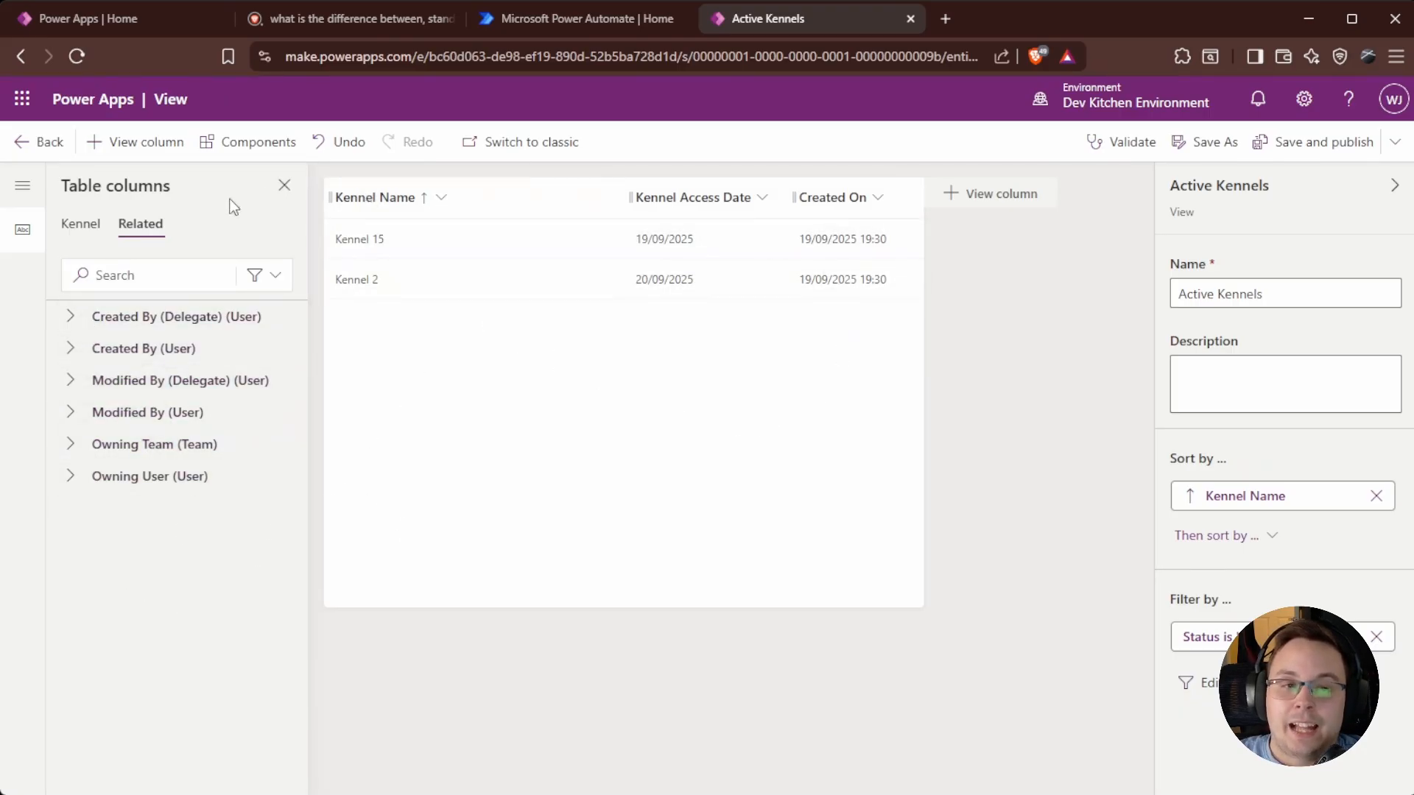
pyautogui.click(81, 225)
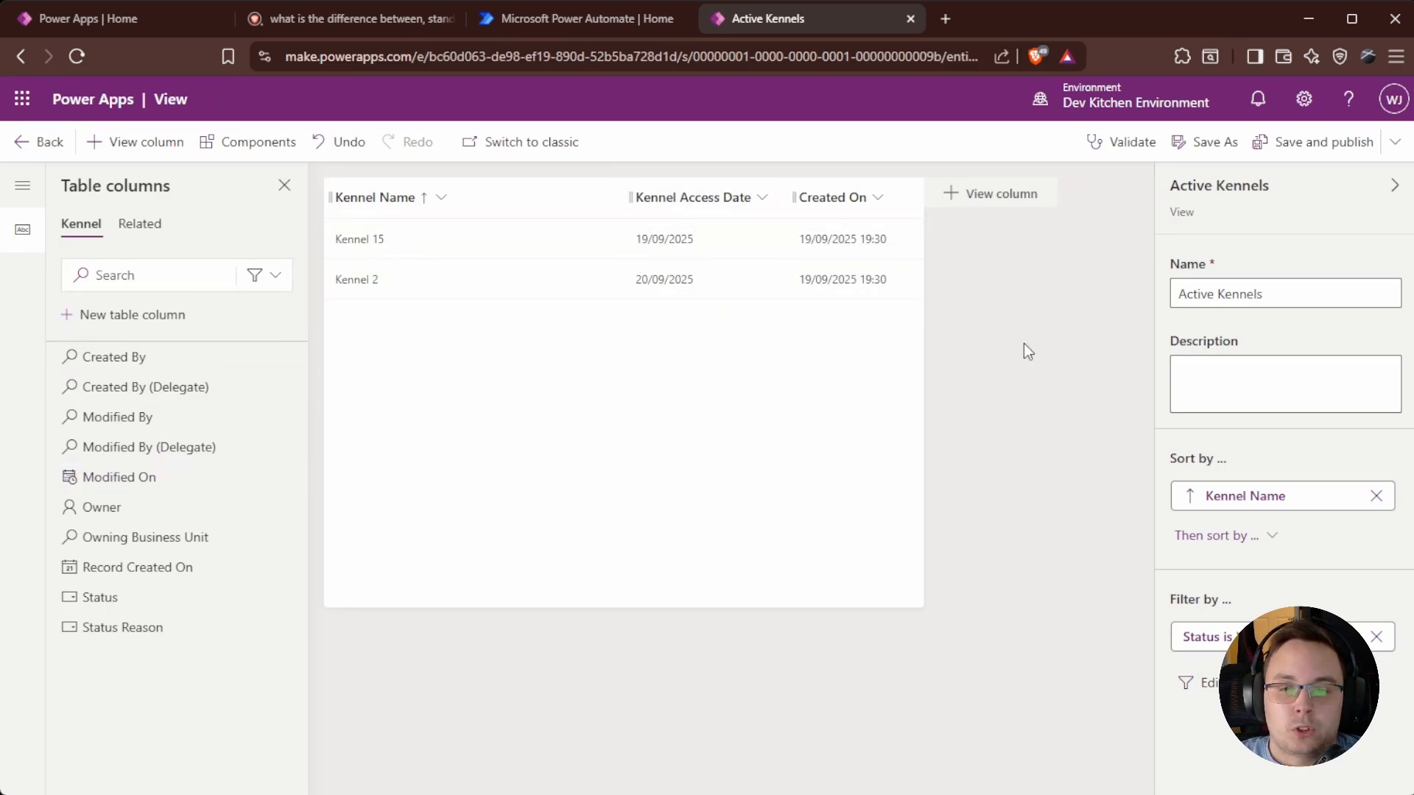
pyautogui.click(1335, 140)
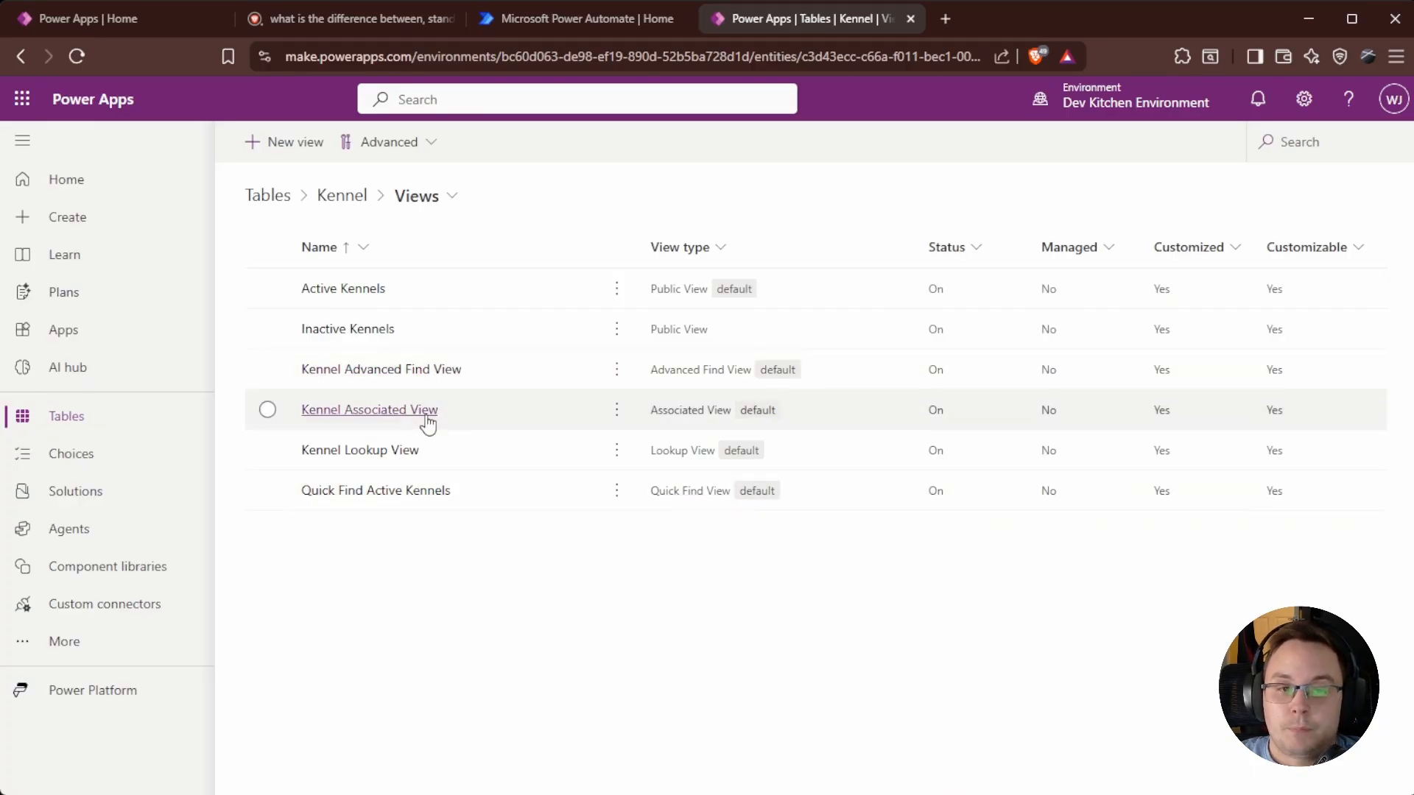
# Put Kennel Access Date between Kennel Name and Created On in Kennel Advanced Find View and publish.
pyautogui.click(383, 374)
pyautogui.click(432, 294)
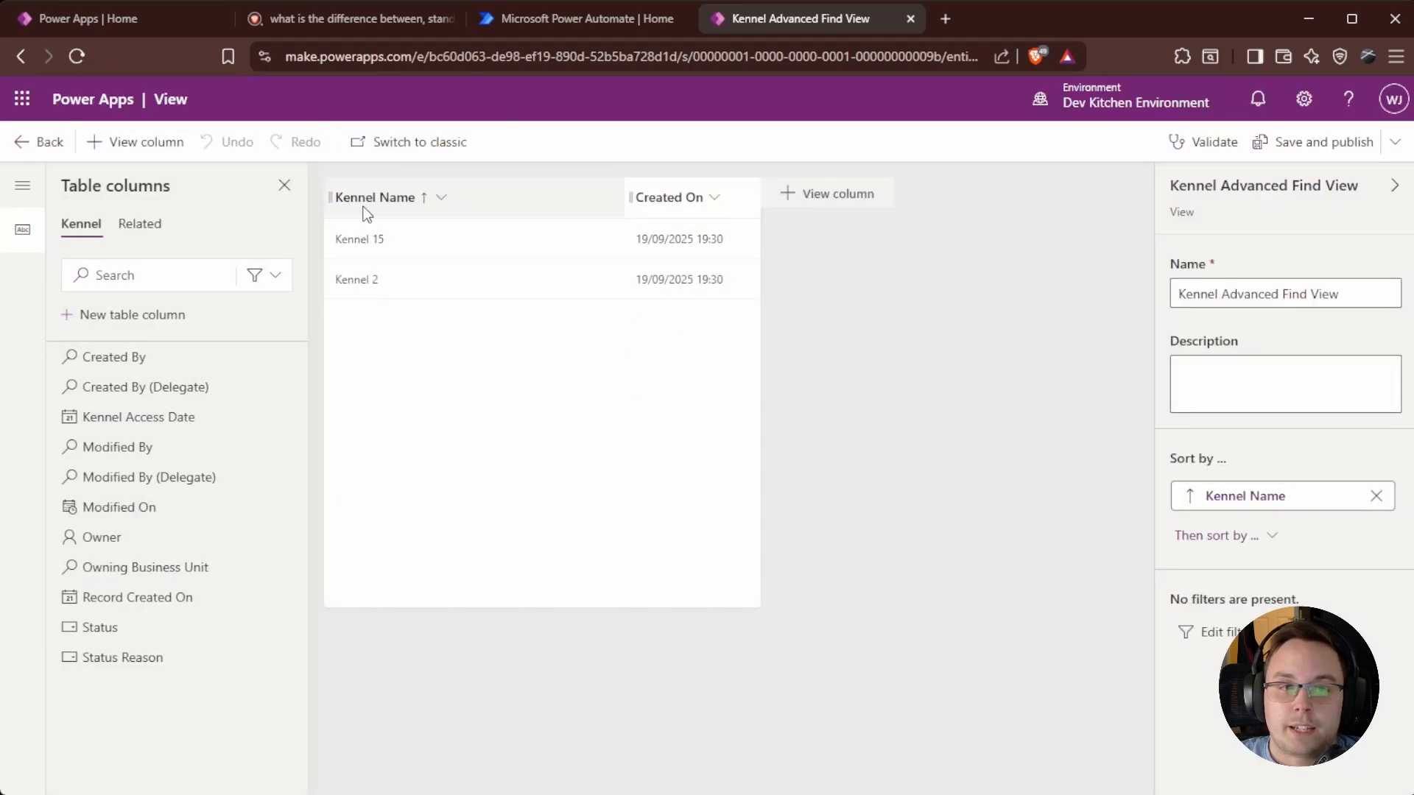
pyautogui.moveTo(125, 417); pyautogui.dragTo(628, 183)
pyautogui.moveTo(135, 418); pyautogui.dragTo(727, 173)
pyautogui.click(1337, 142)
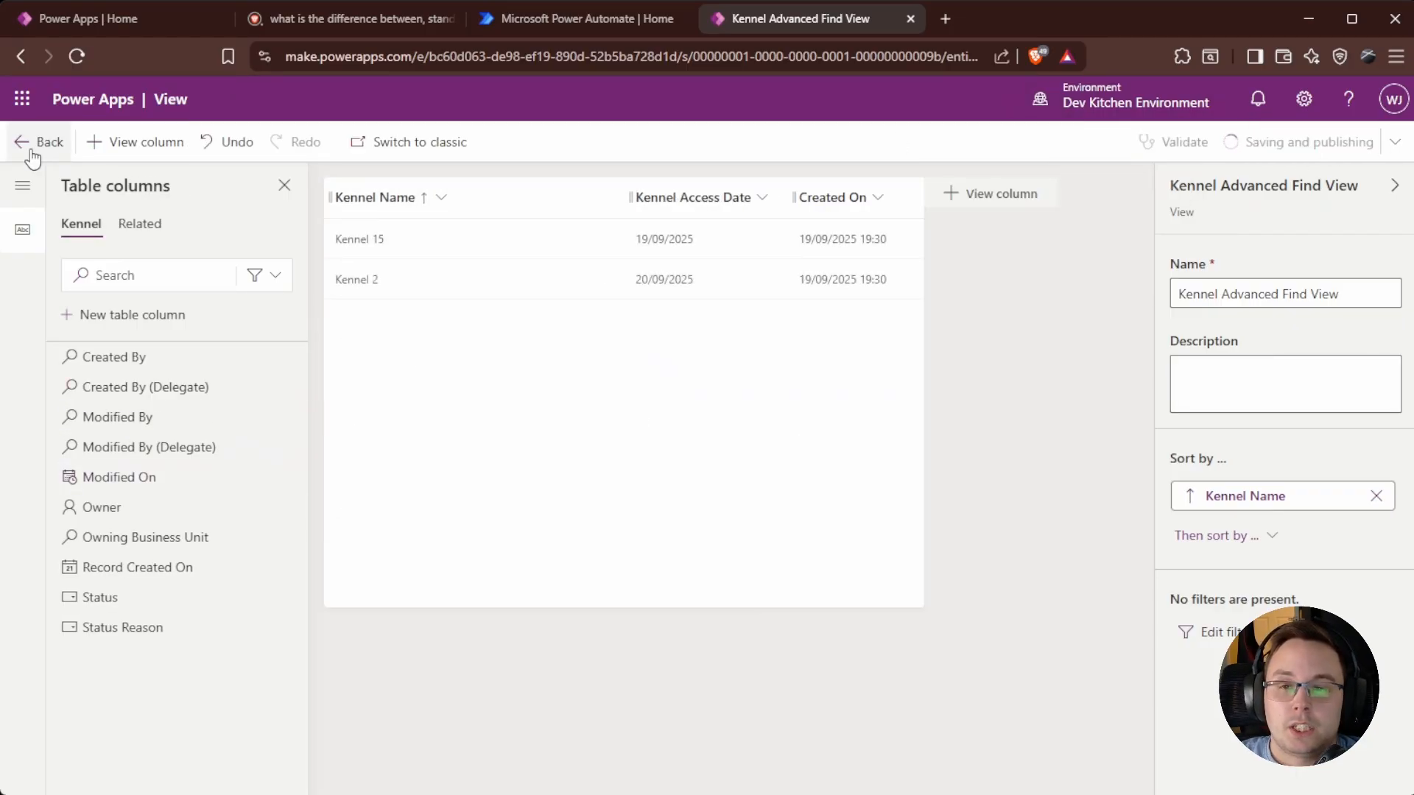
# Leave the view editor and go to the Apps list.
pyautogui.click(56, 147)
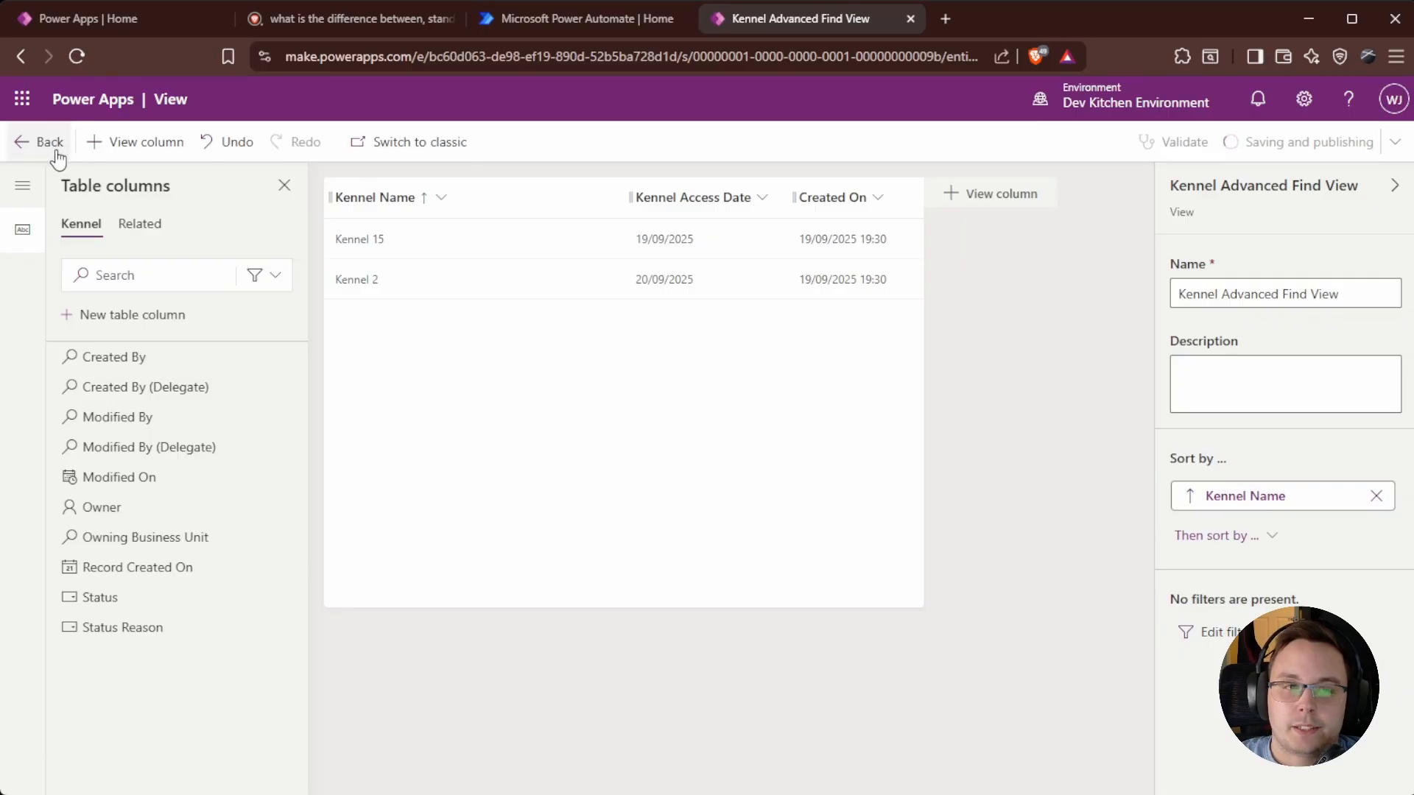
pyautogui.click(65, 343)
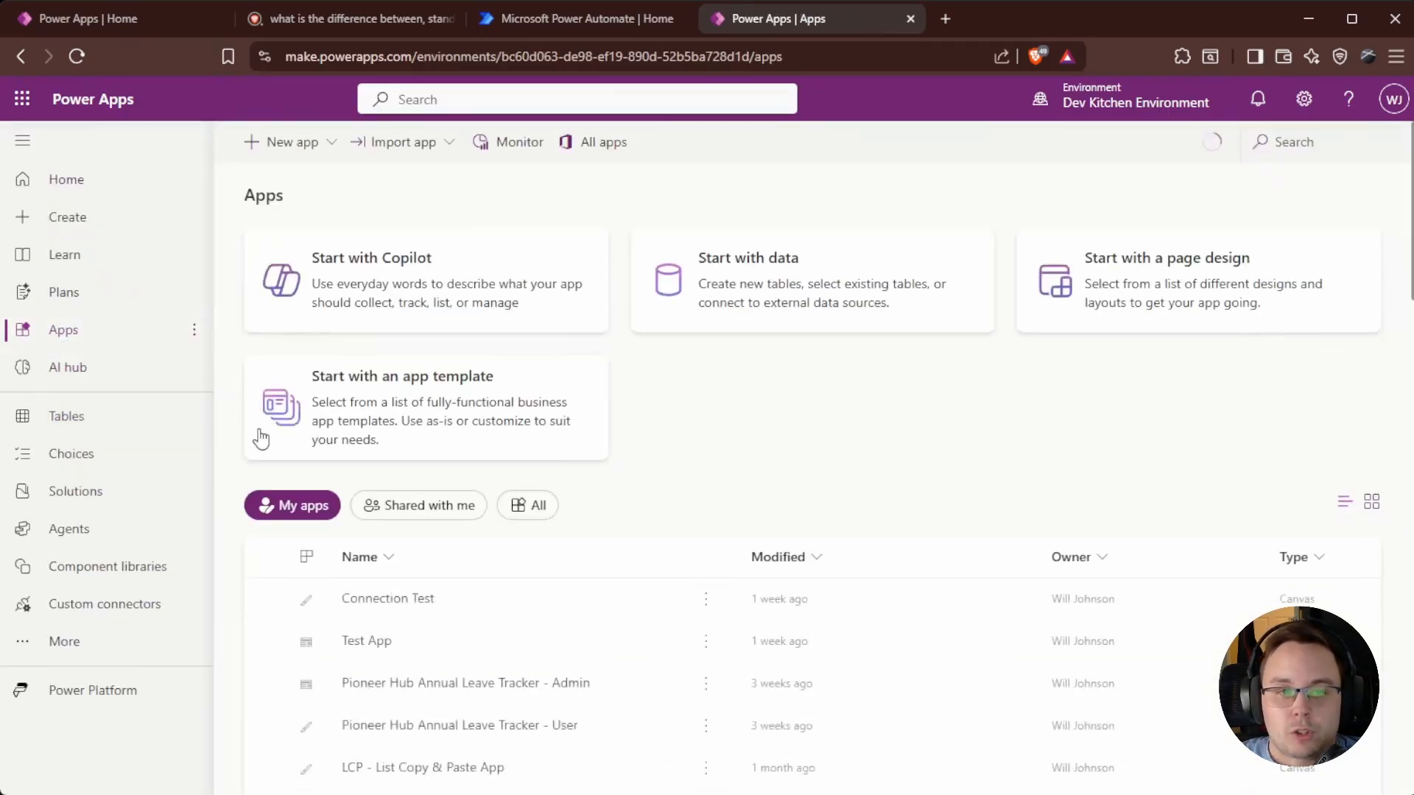
pyautogui.scroll(-2, 429, 651)
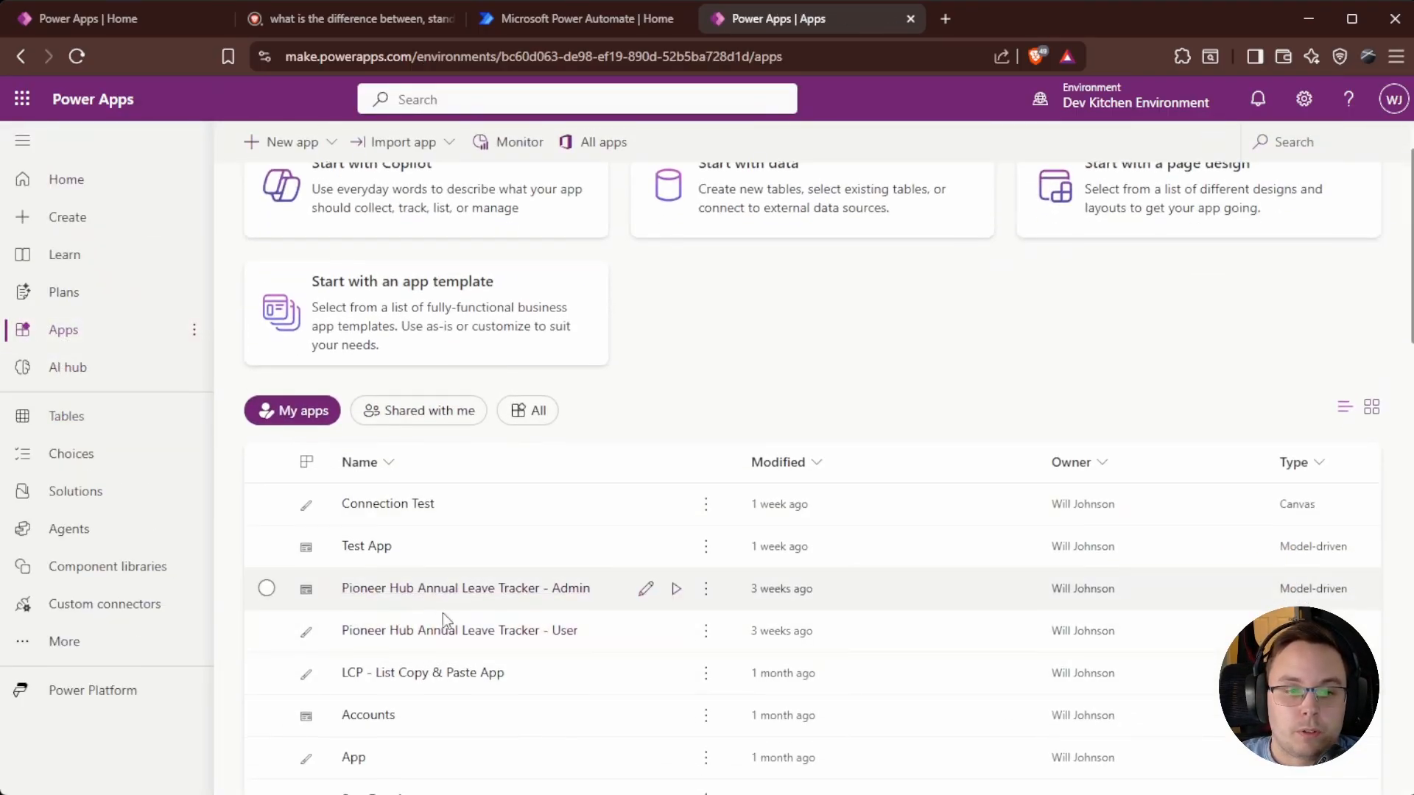
# Search apps for 'staf', launch the Ticketing System Staff Application, and sign in.
pyautogui.scroll(-3, 442, 628)
pyautogui.click(1368, 144)
pyautogui.write('staf')
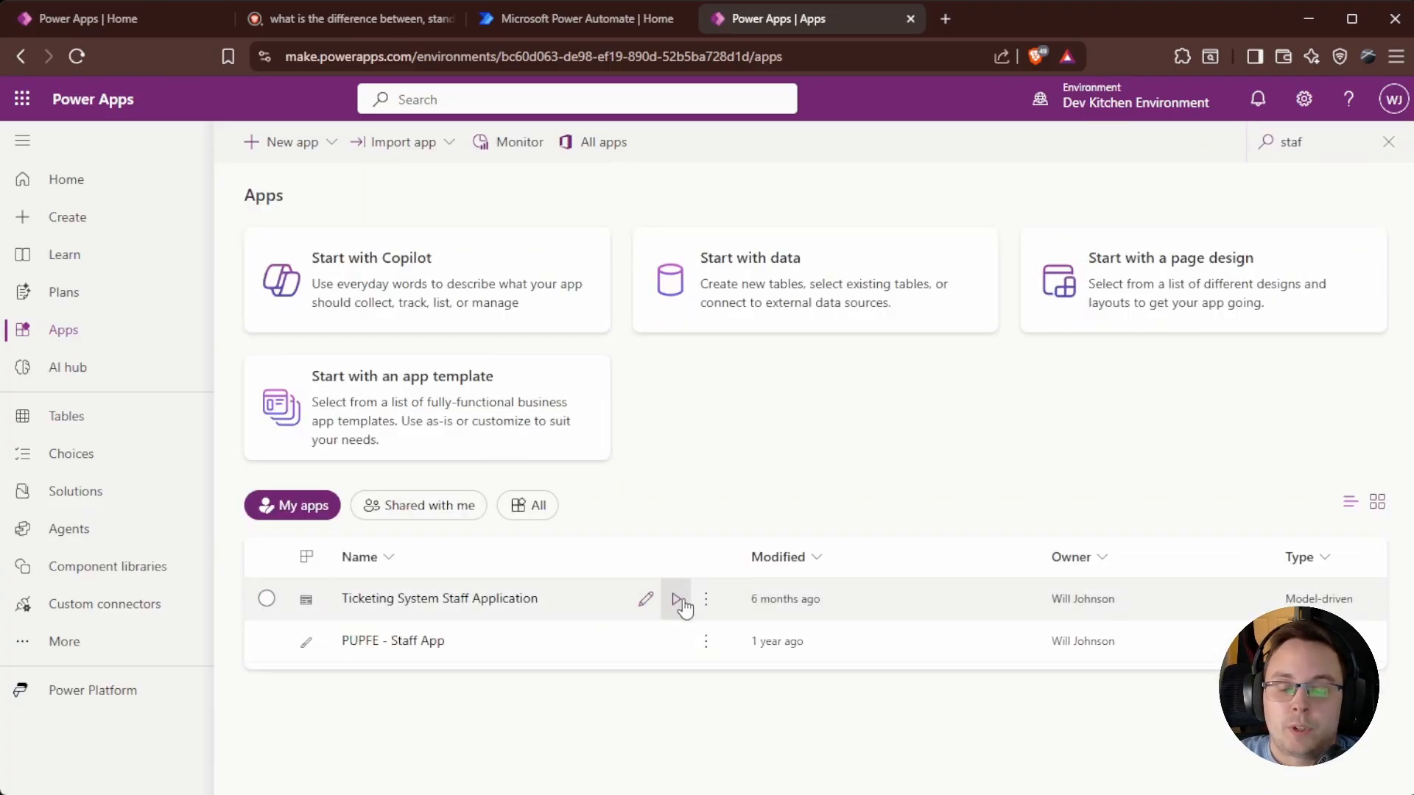
pyautogui.click(676, 600)
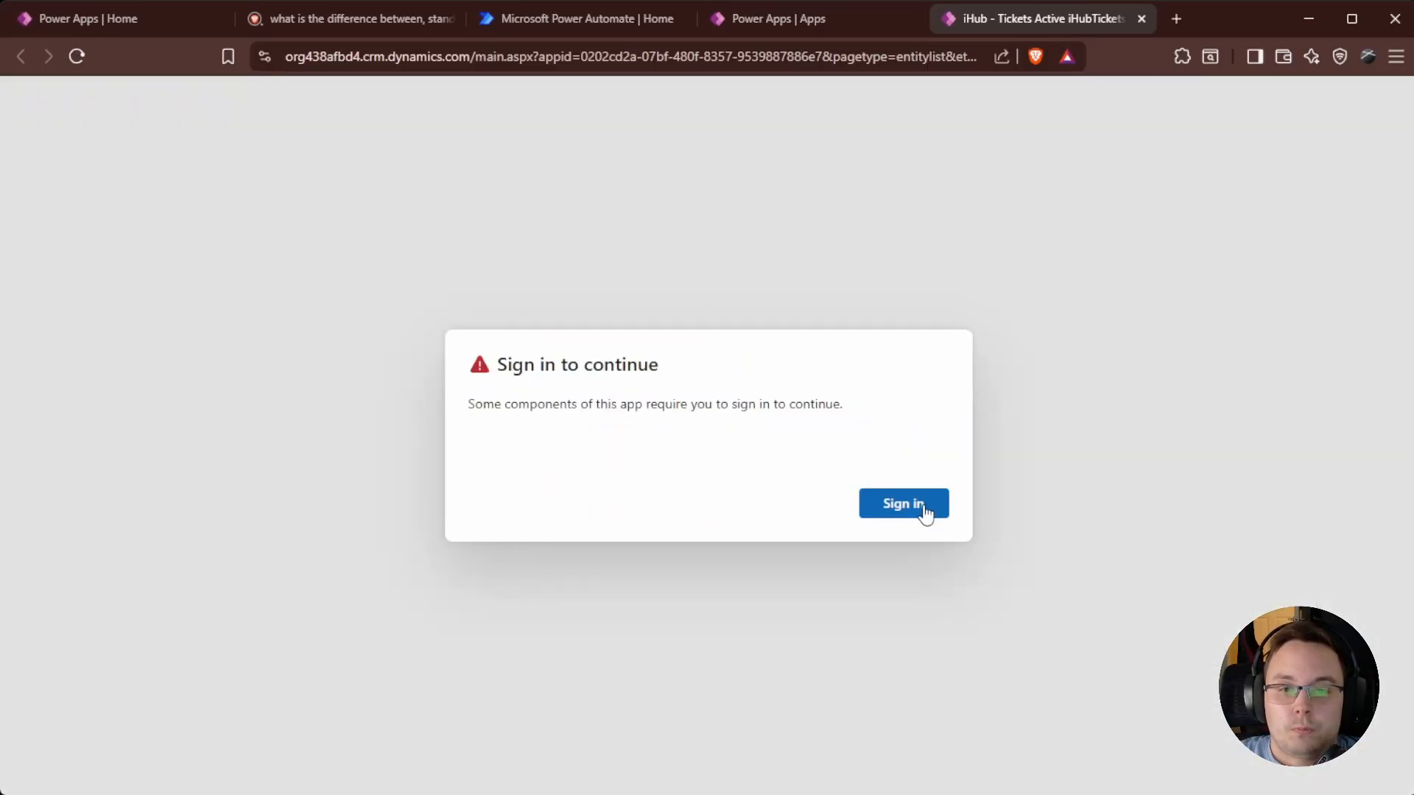
pyautogui.click(926, 513)
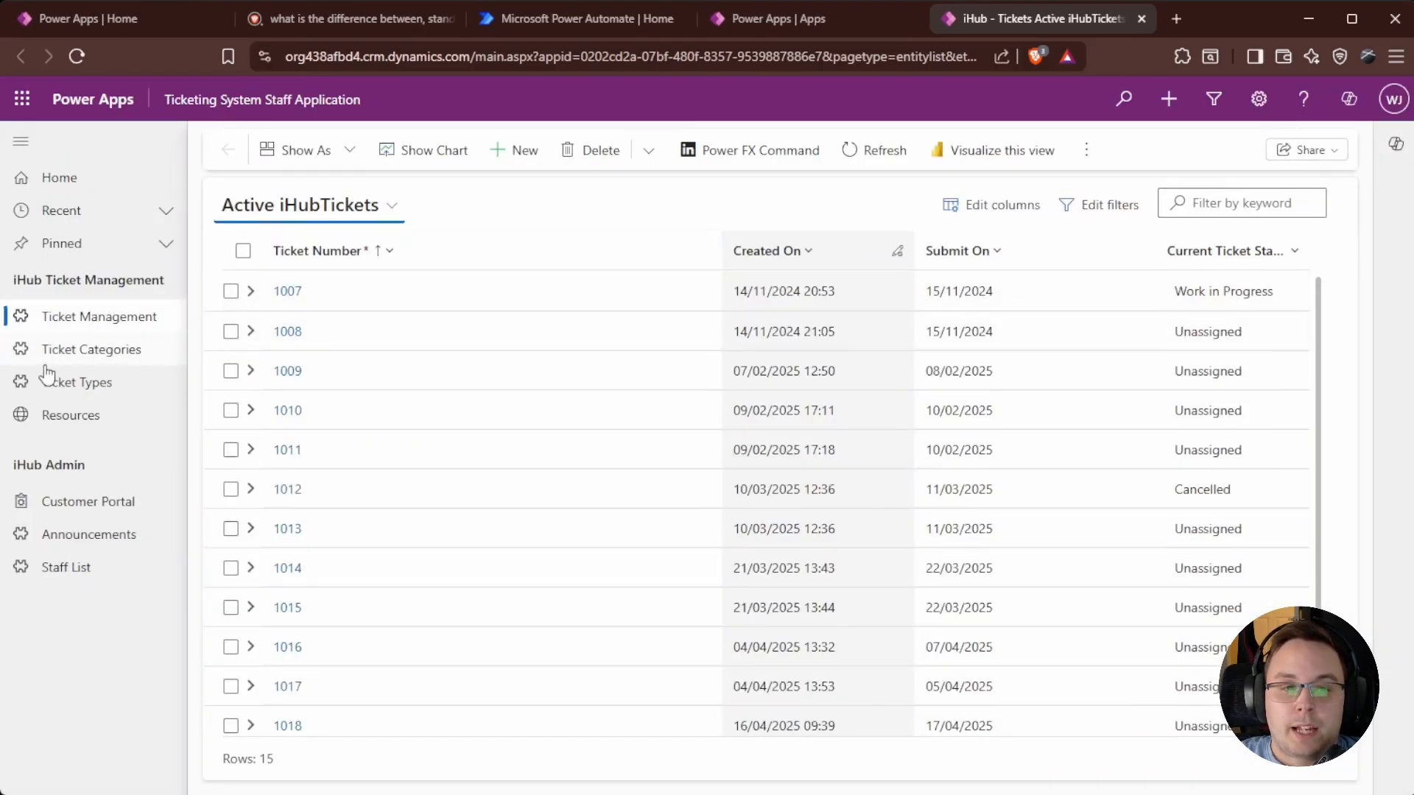
# Switch the Active iHubTickets list to a different grid layout and scroll through the tickets.
pyautogui.click(333, 151)
pyautogui.click(335, 190)
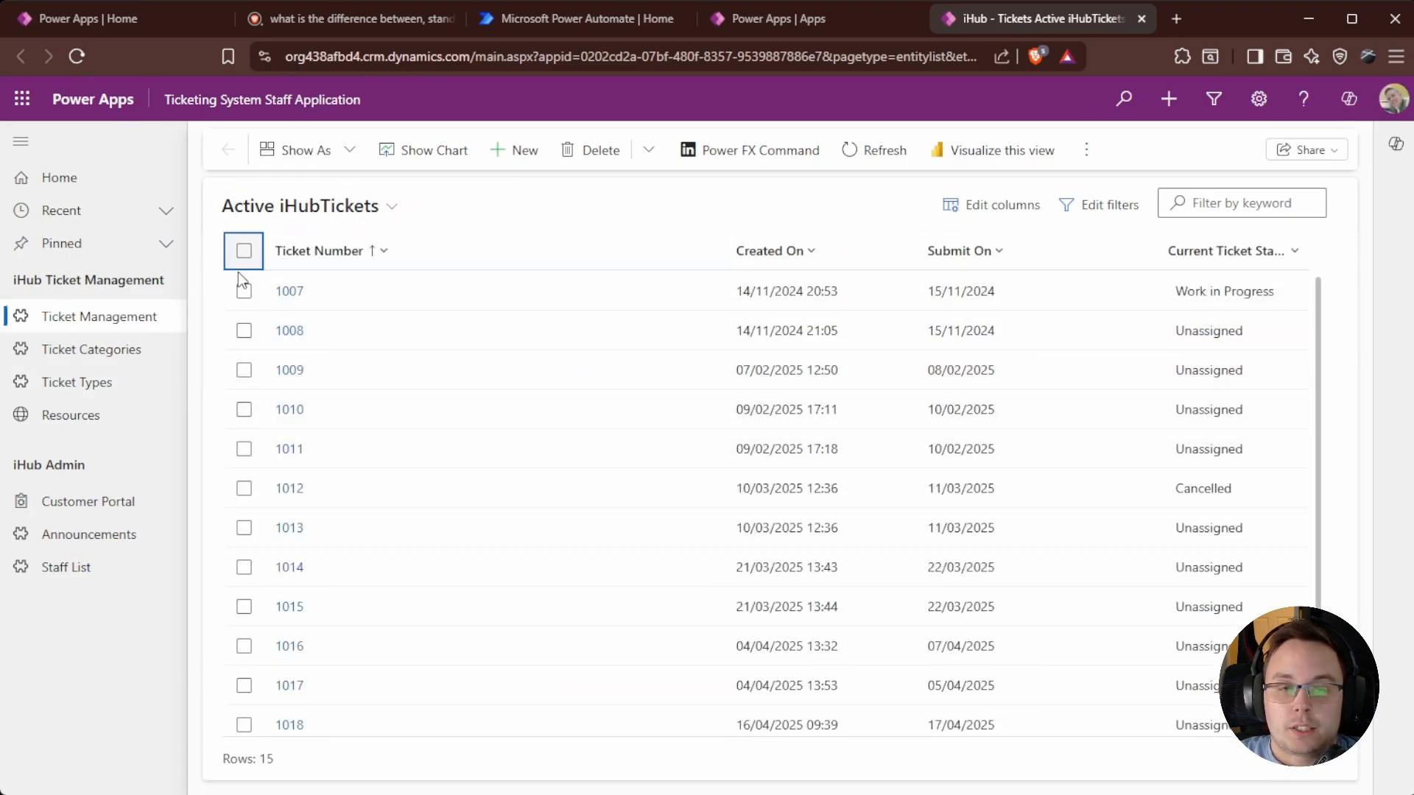
pyautogui.scroll(-1, 859, 316)
pyautogui.scroll(1, 923, 542)
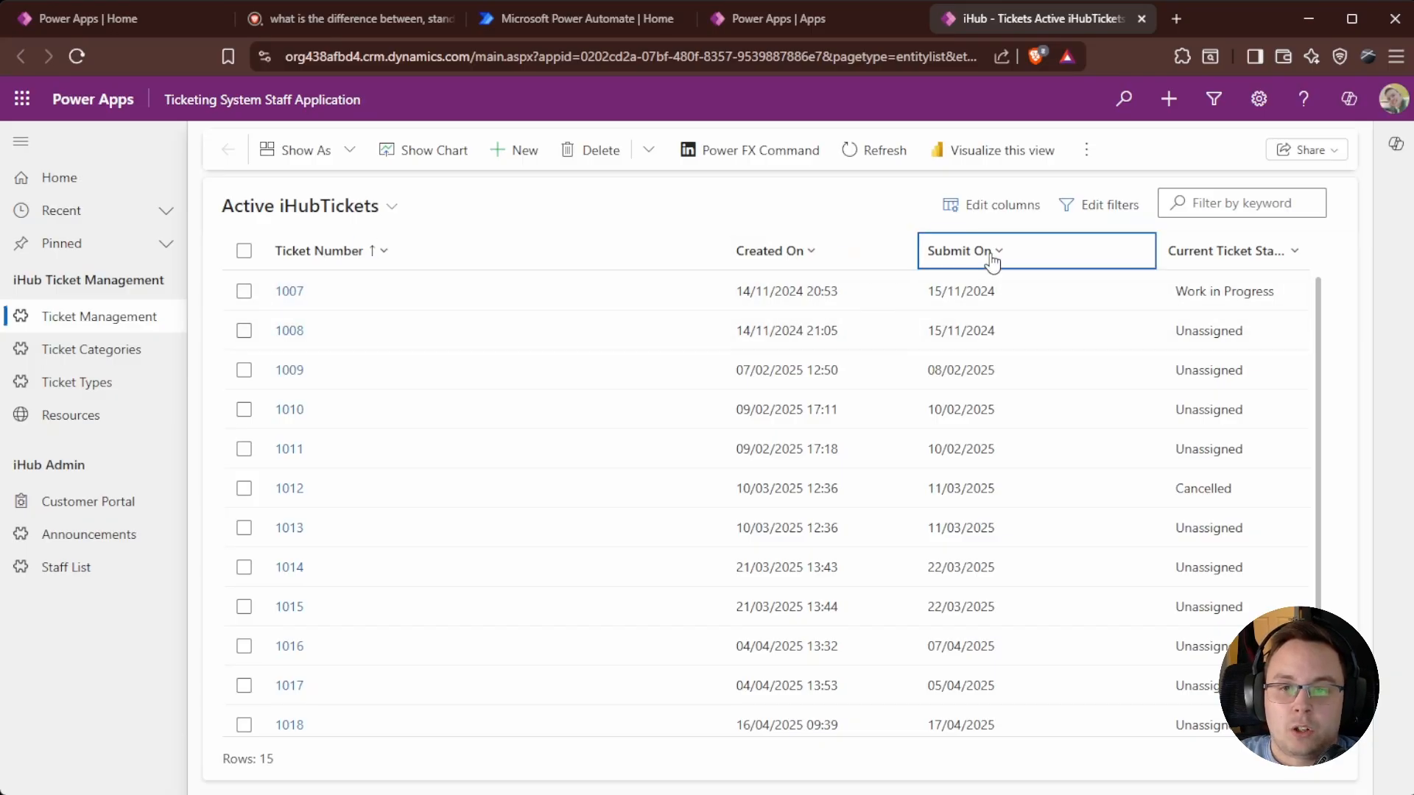
pyautogui.scroll(-3, 1172, 488)
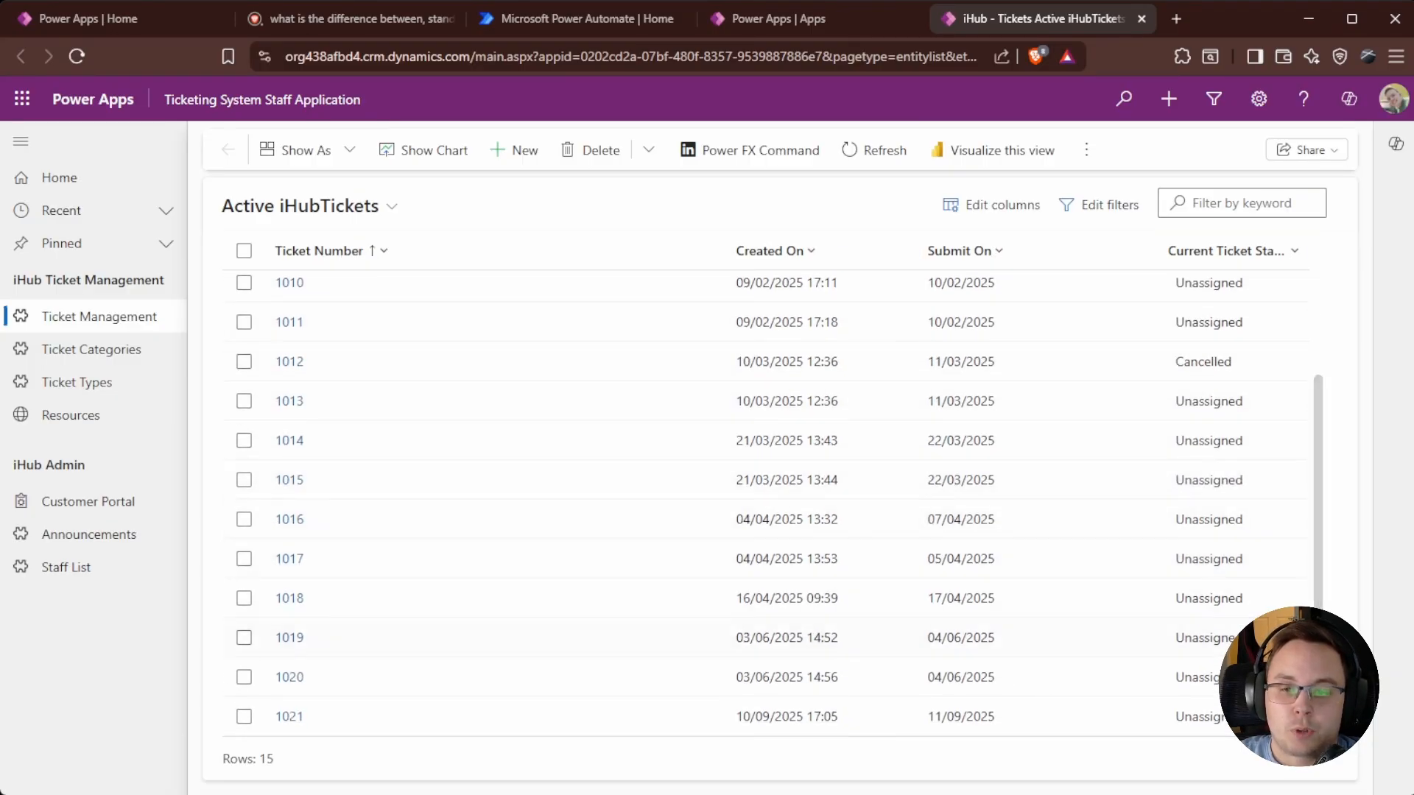
pyautogui.scroll(3, 893, 487)
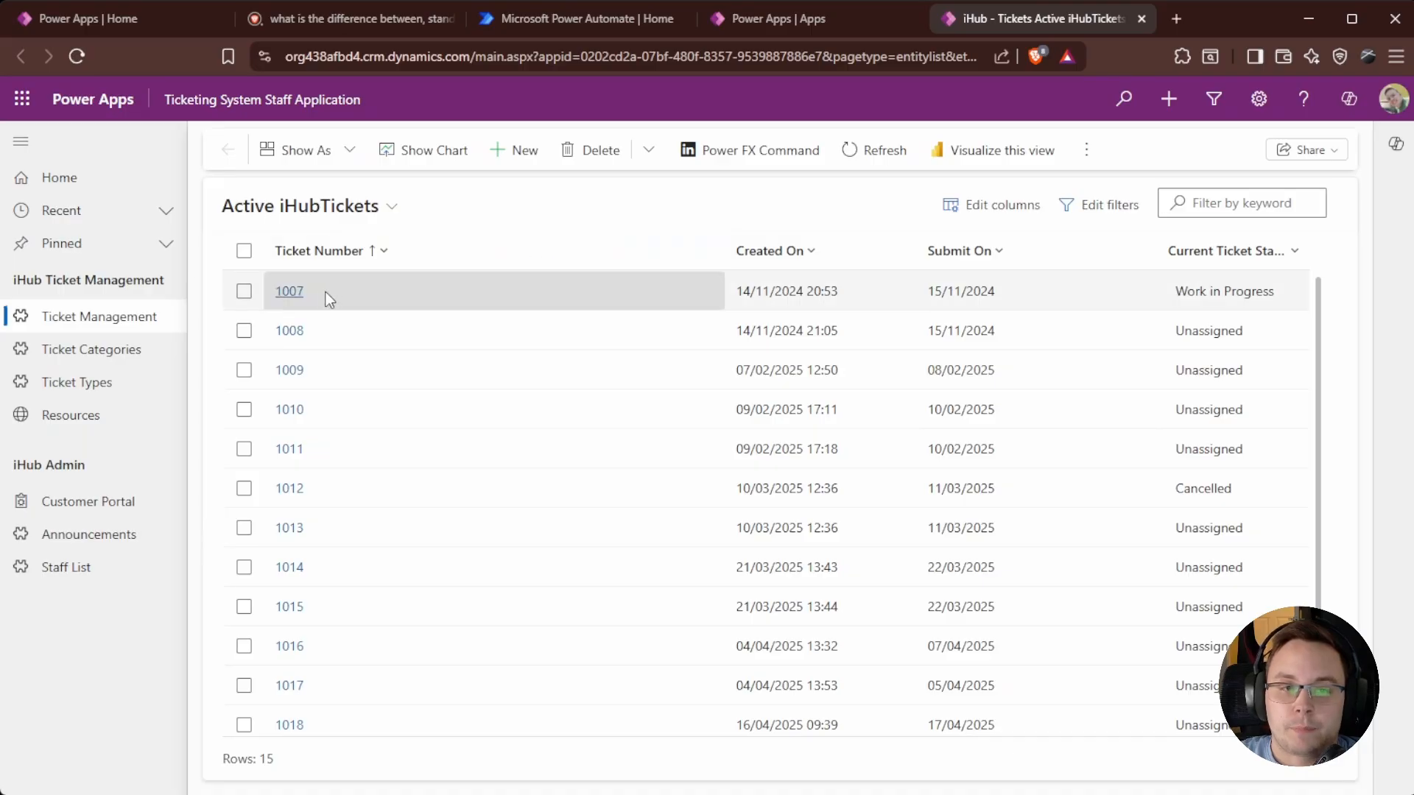
# Open ticket 1007's record and look over its fields.
pyautogui.click(293, 293)
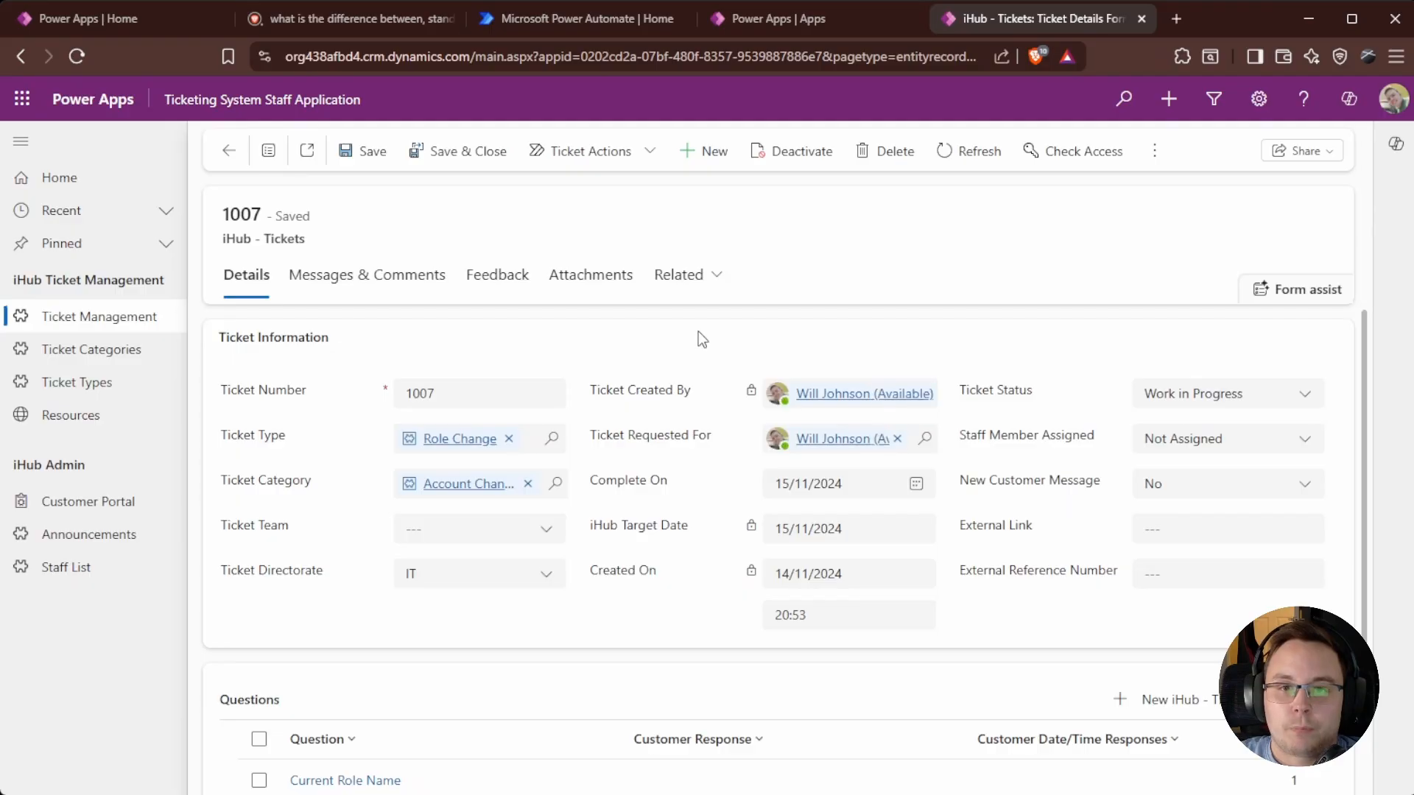
pyautogui.scroll(-2, 322, 452)
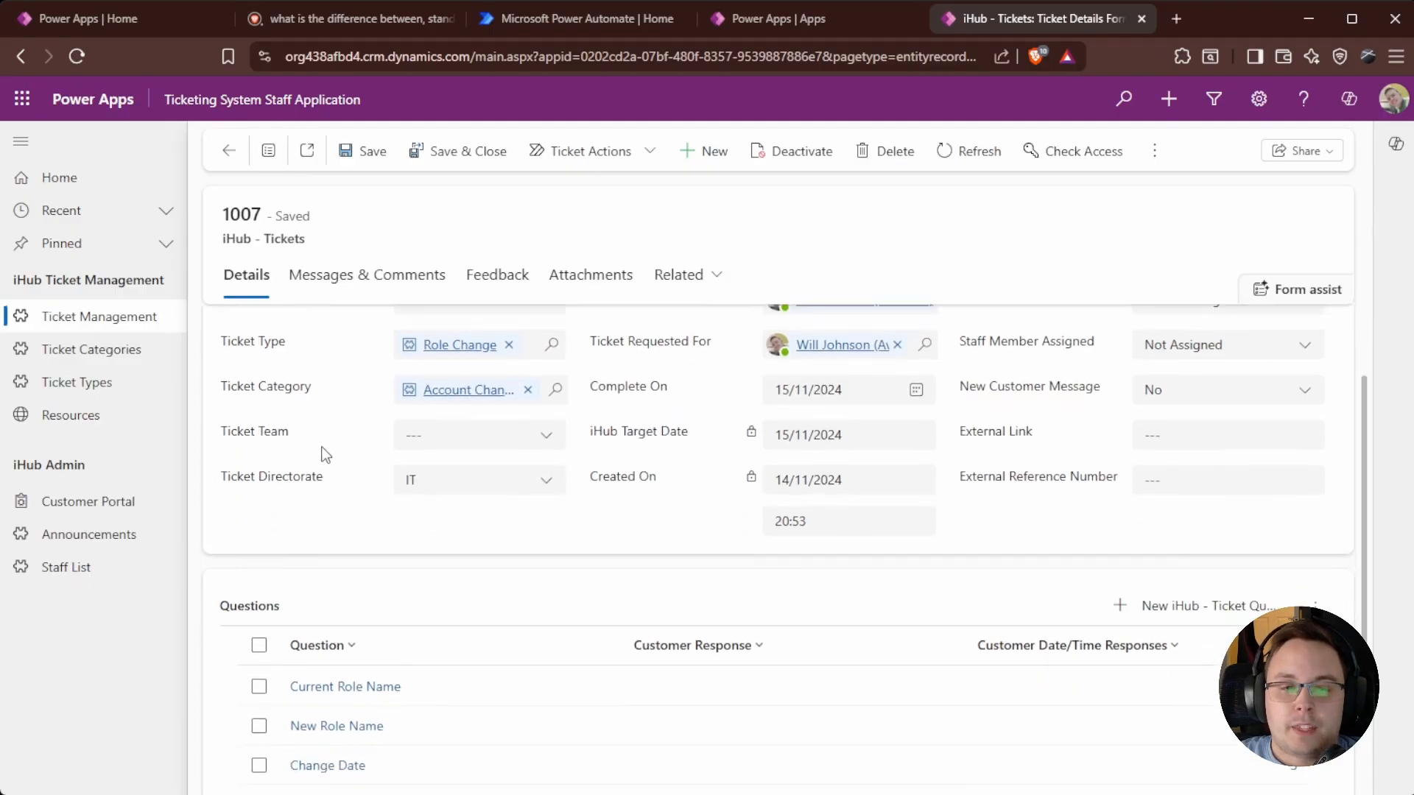
pyautogui.scroll(2, 363, 458)
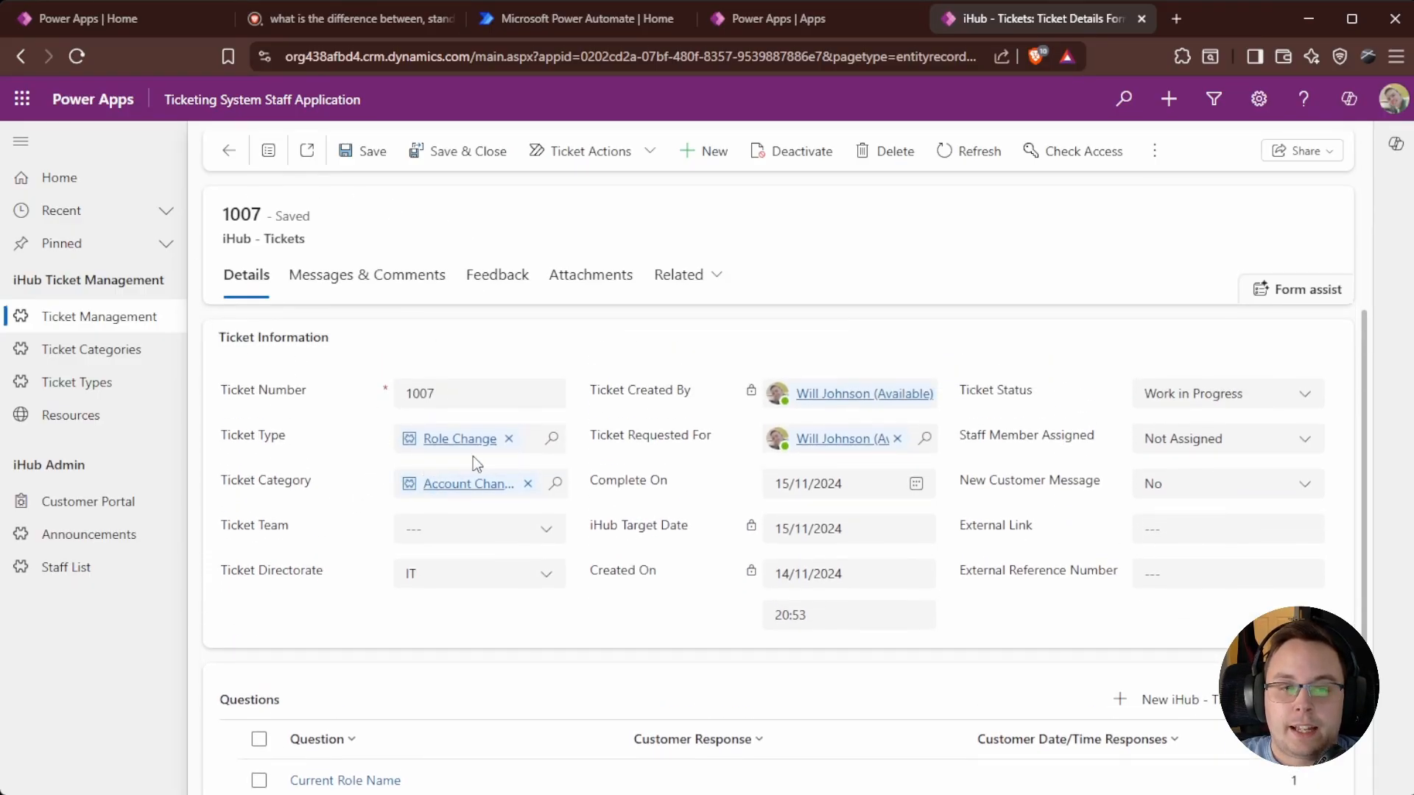
# Clear Role Change from Ticket Type, leave the lookup empty, save, and reopen ticket 1007.
pyautogui.click(508, 438)
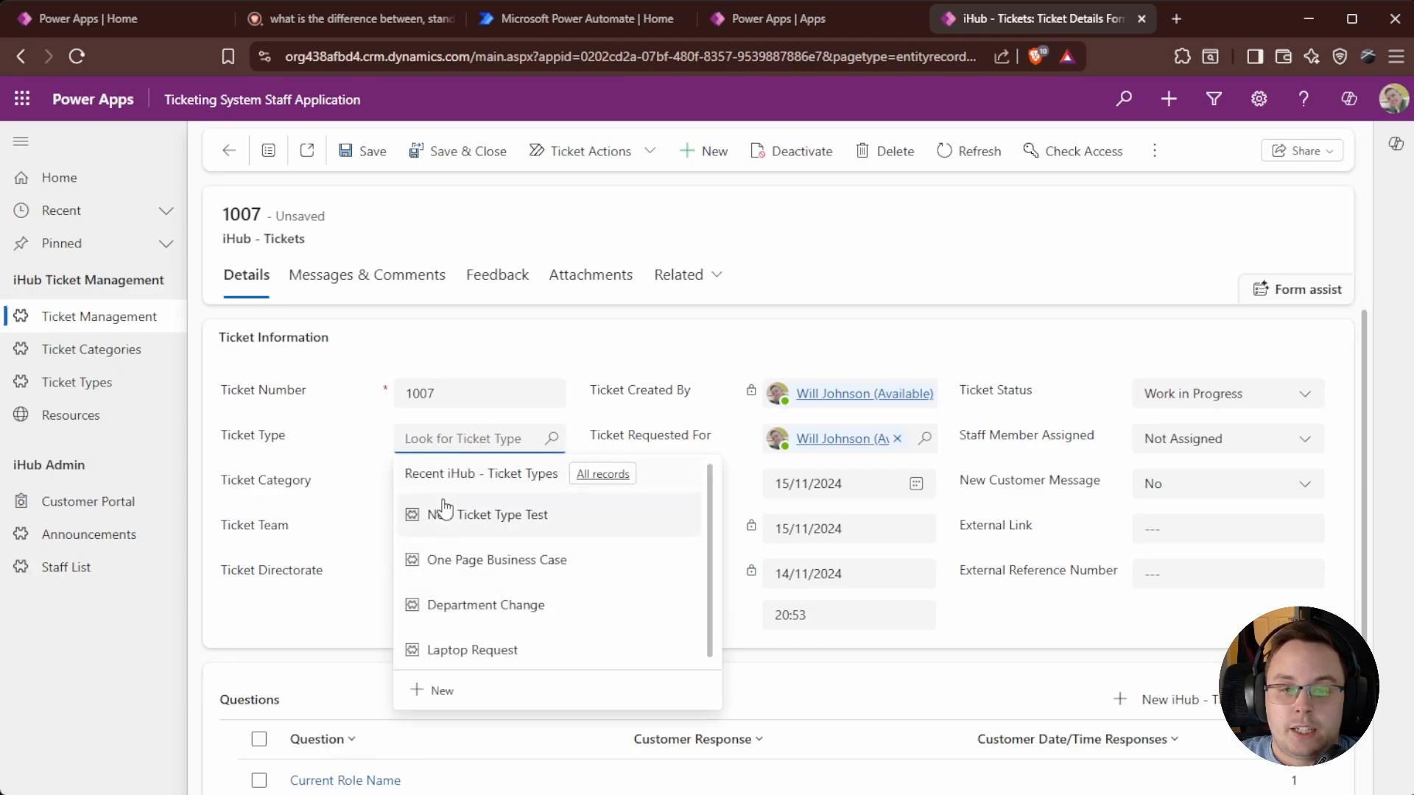
pyautogui.click(603, 475)
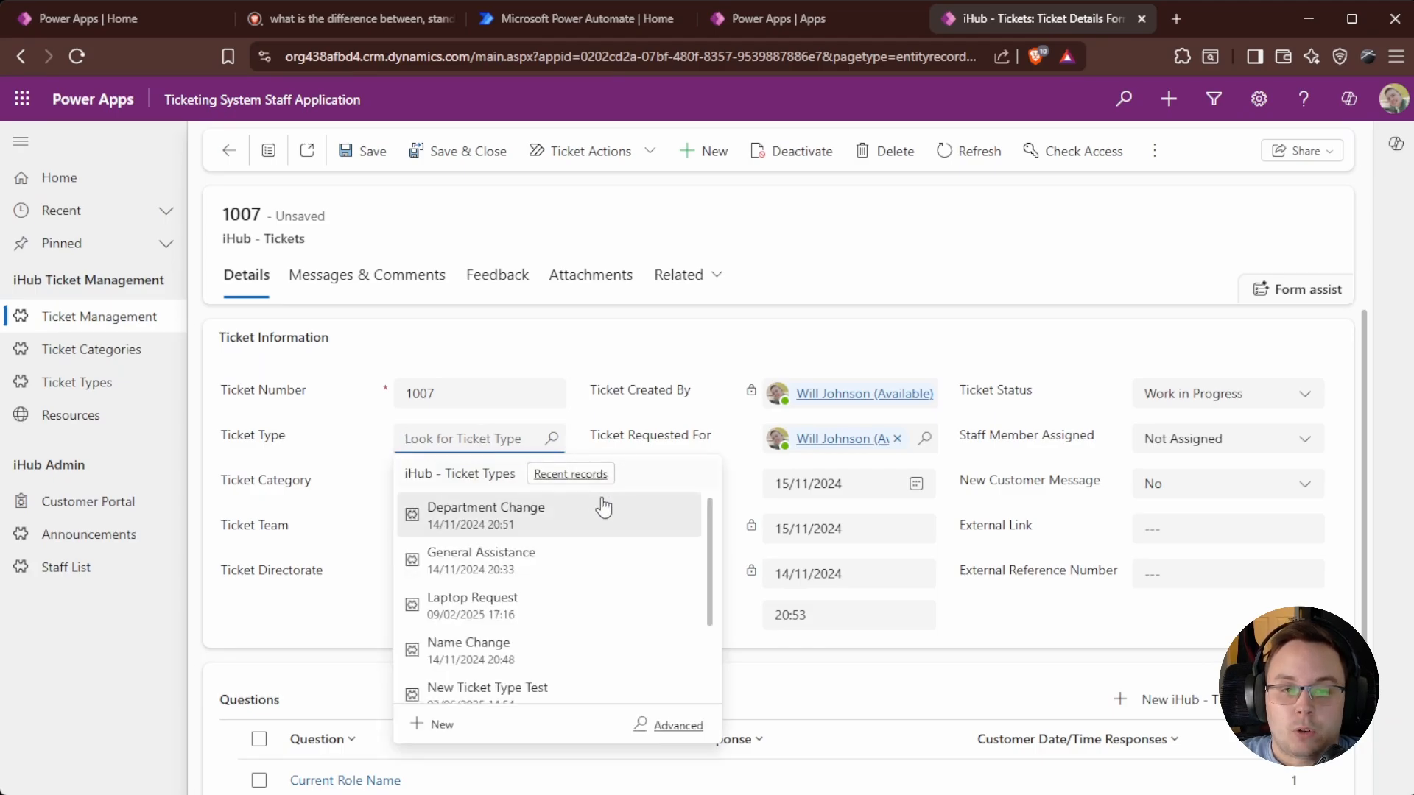
pyautogui.scroll(-2, 677, 662)
pyautogui.scroll(2, 542, 549)
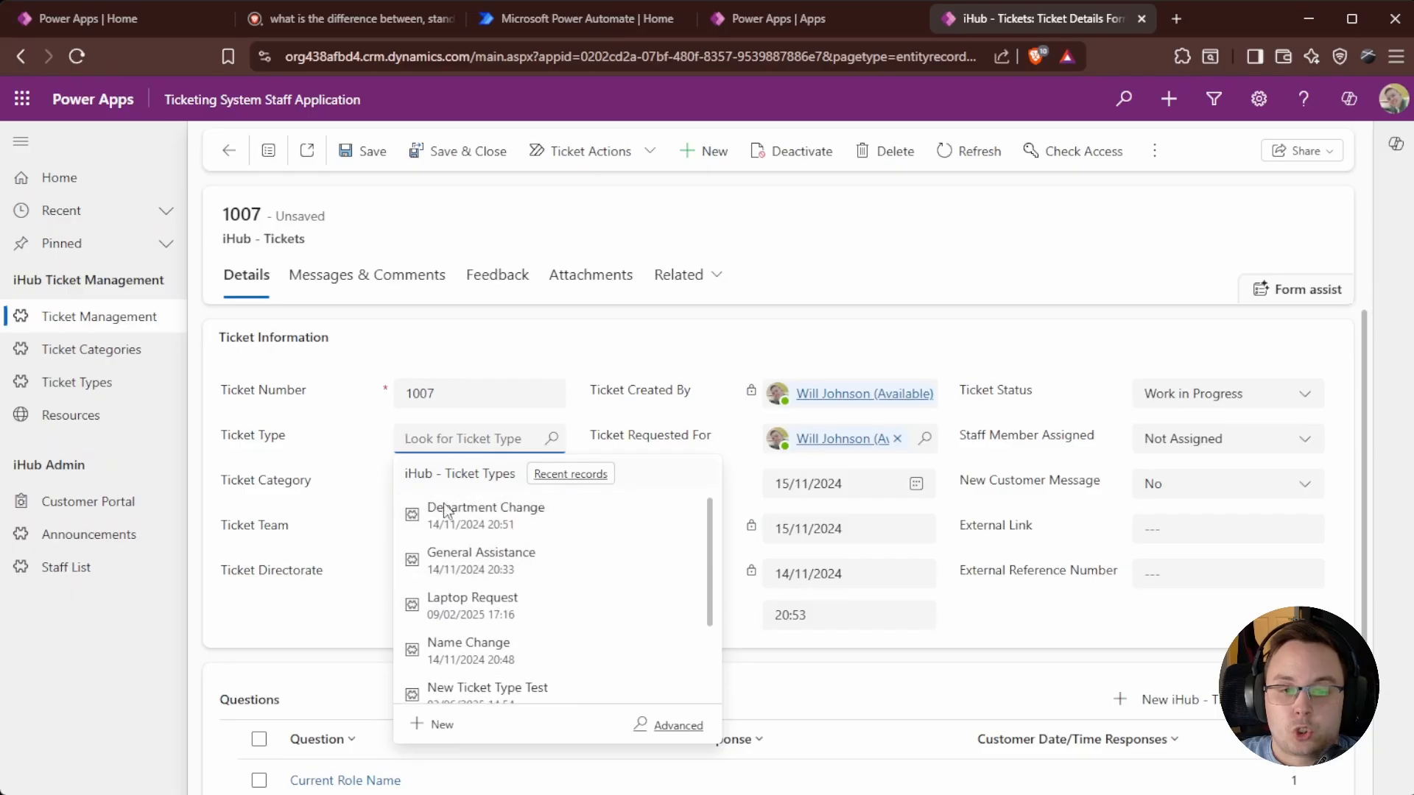
pyautogui.click(678, 726)
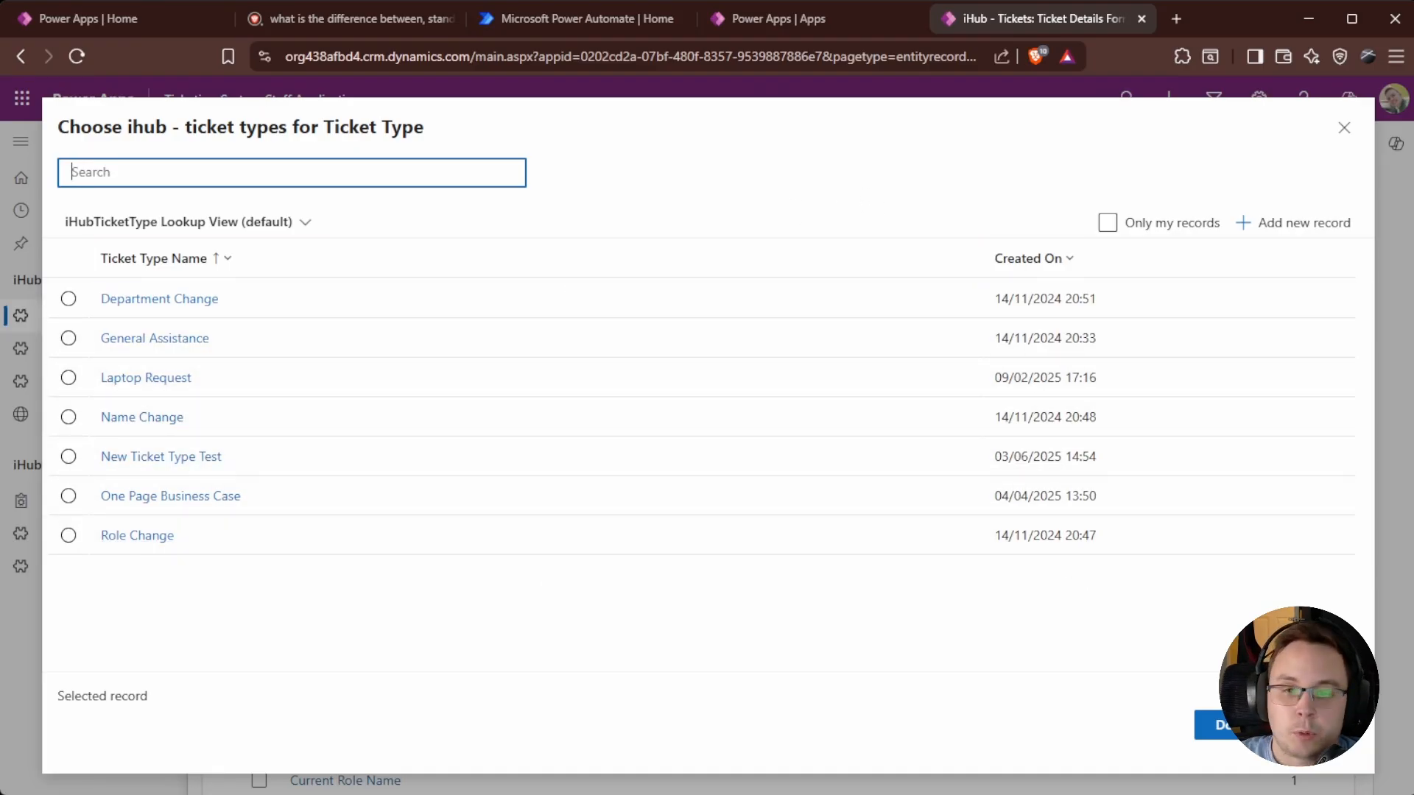
pyautogui.press('Escape')
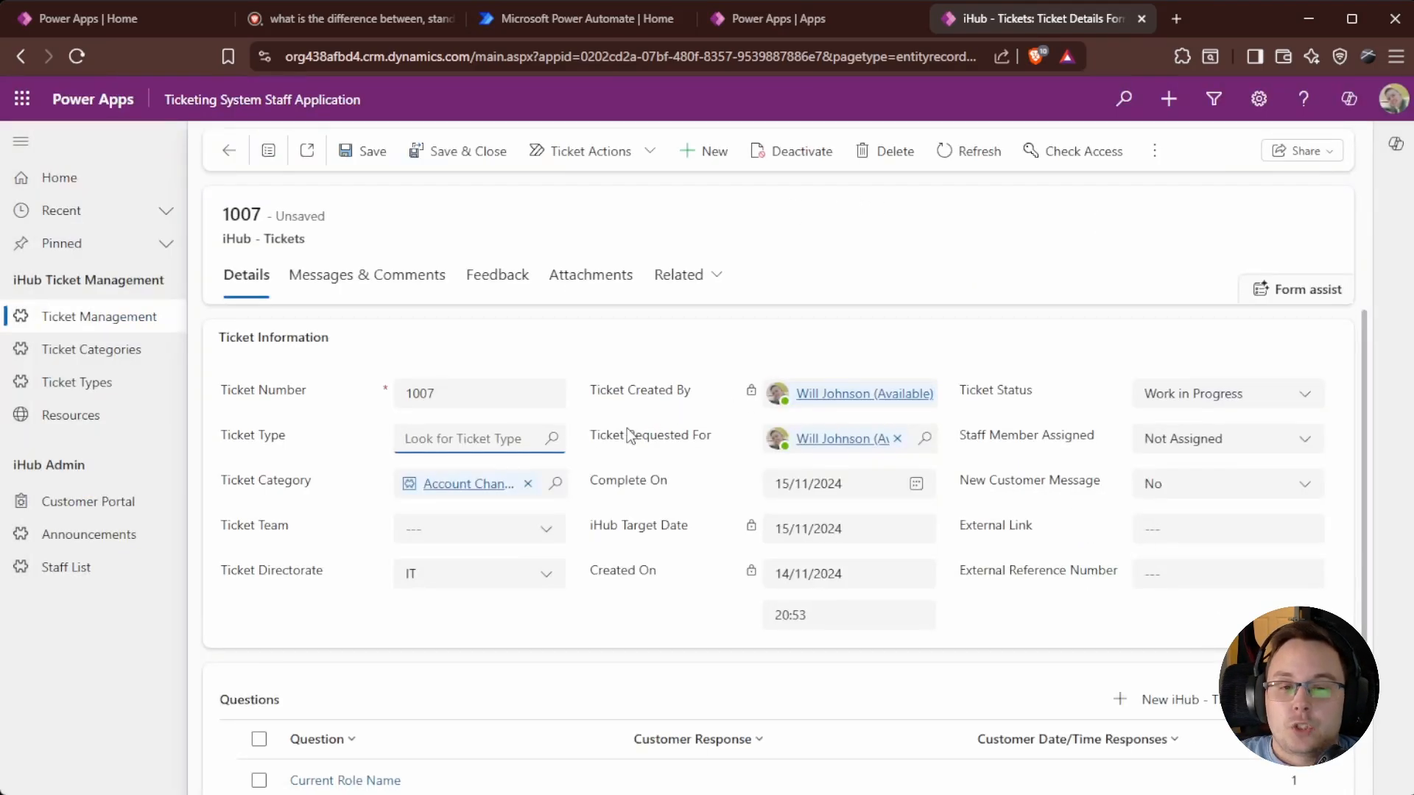
pyautogui.click(110, 316)
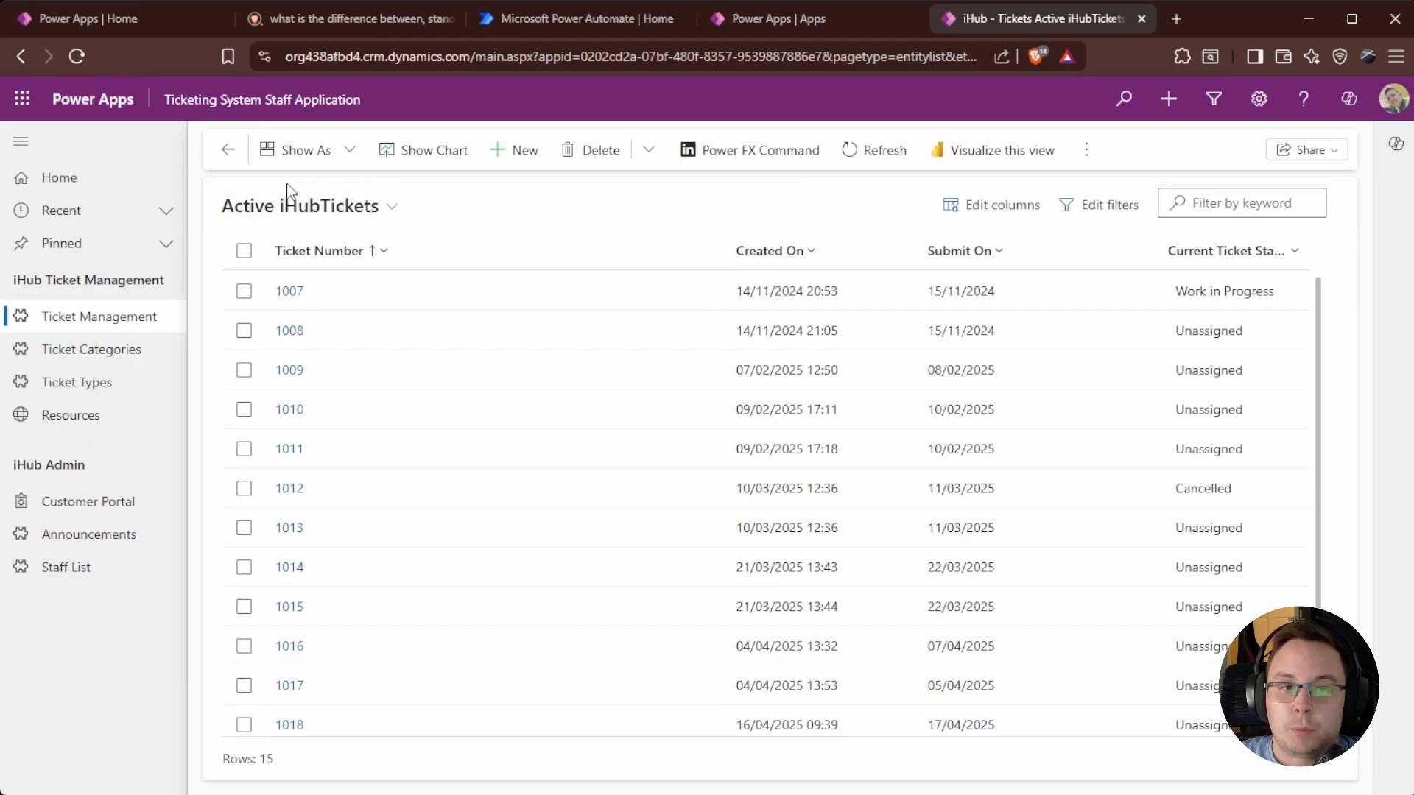
pyautogui.click(290, 292)
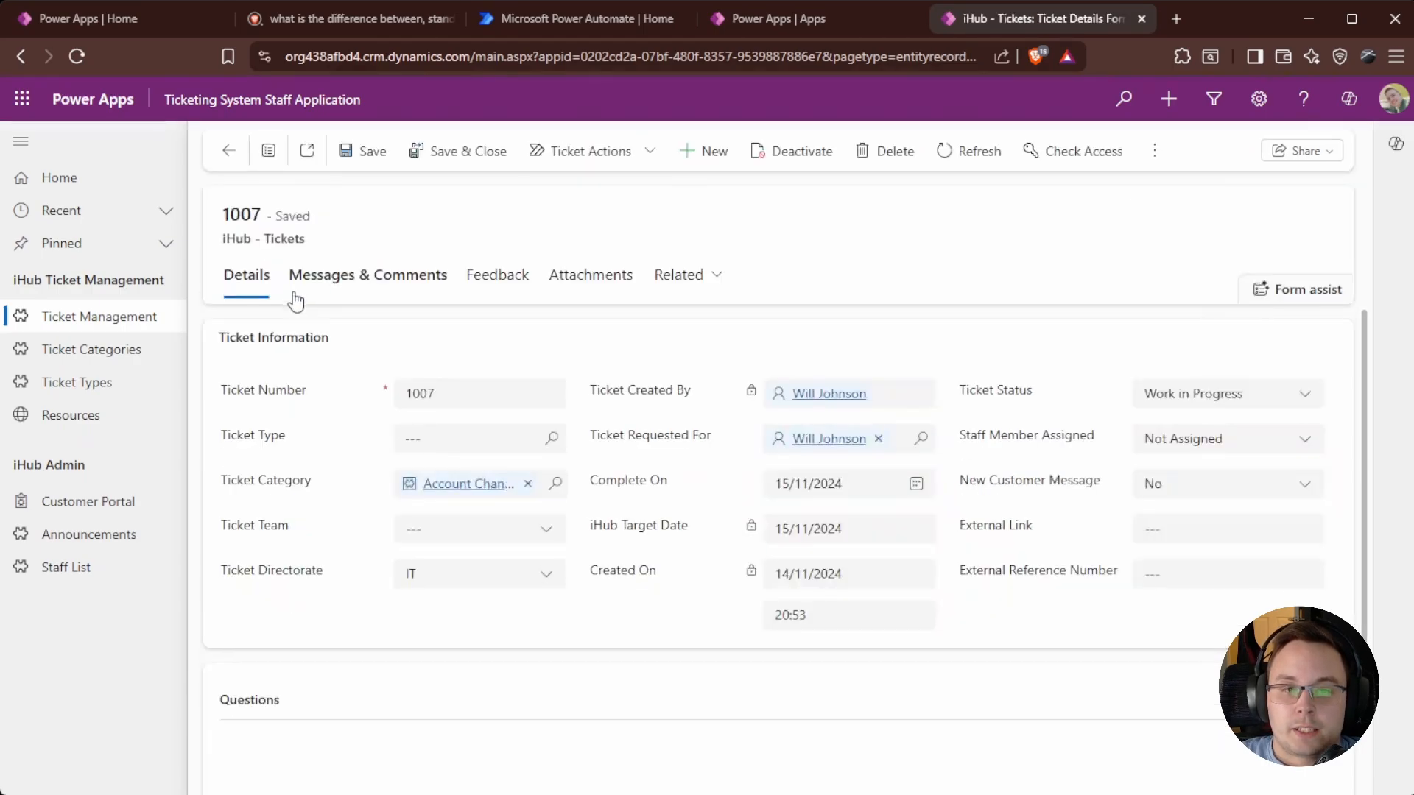
# Check the Ticket Types list, then return to active tickets and reopen ticket 1007.
pyautogui.click(71, 399)
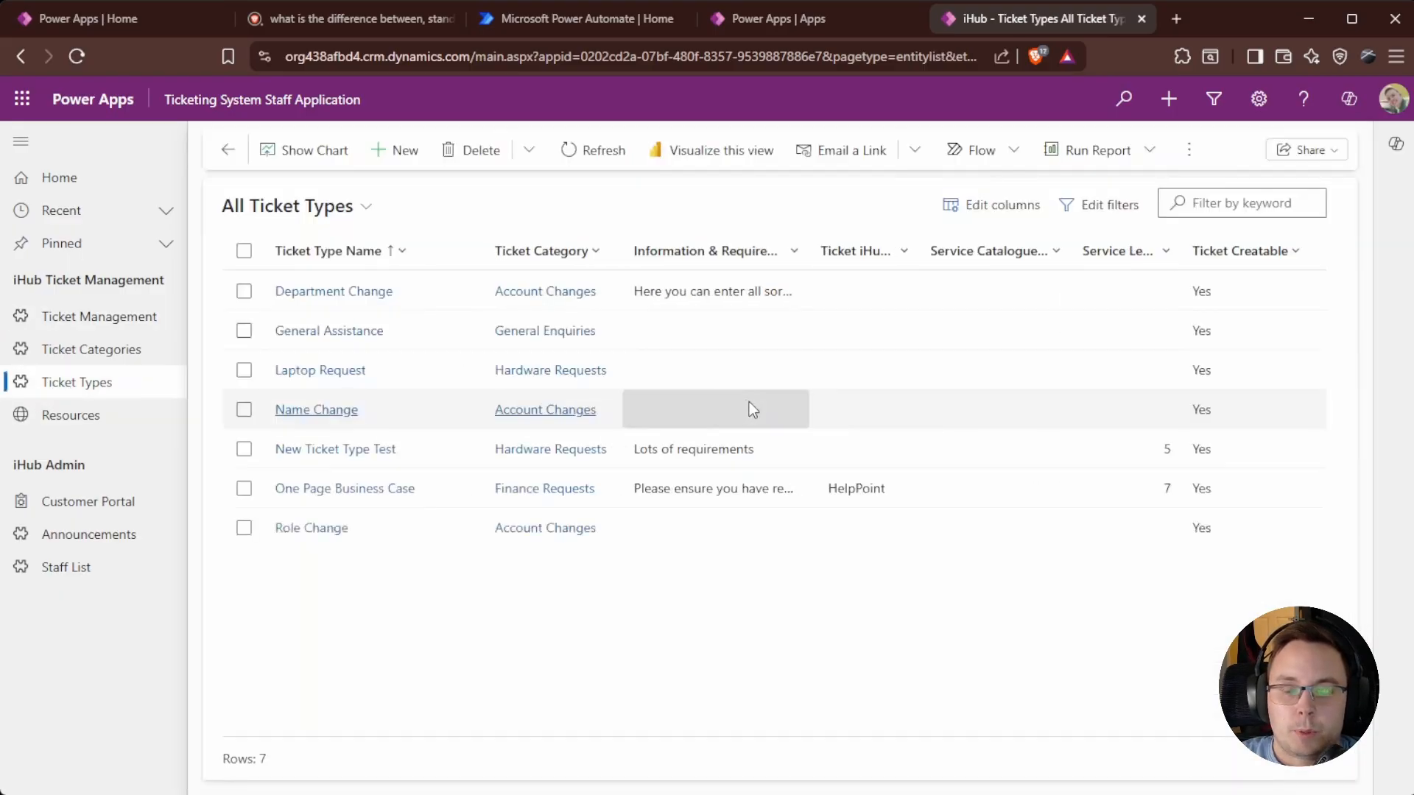
pyautogui.click(76, 324)
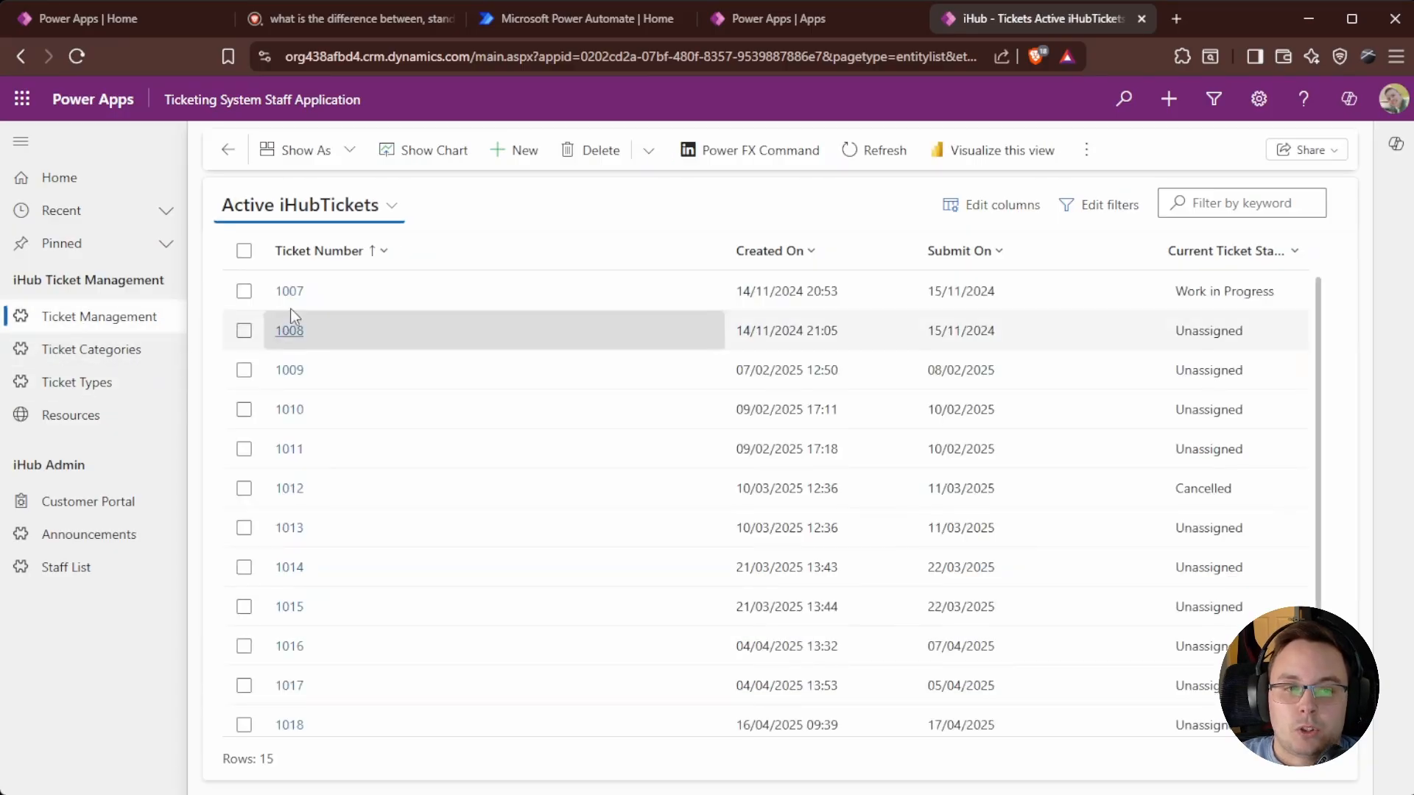
pyautogui.click(291, 290)
# Browse all ticket types in the Ticket Type lookup and close it without choosing.
pyautogui.click(476, 439)
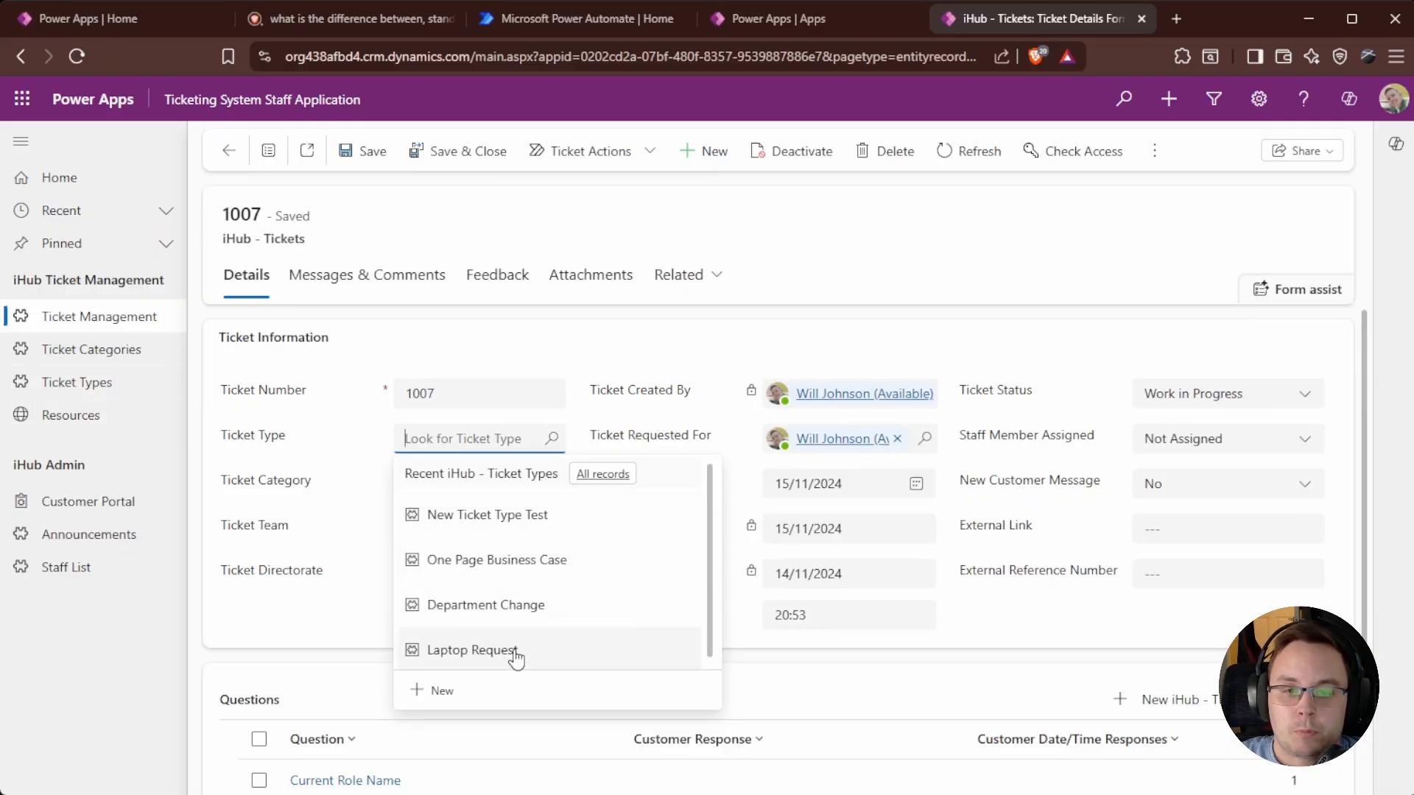
pyautogui.click(593, 474)
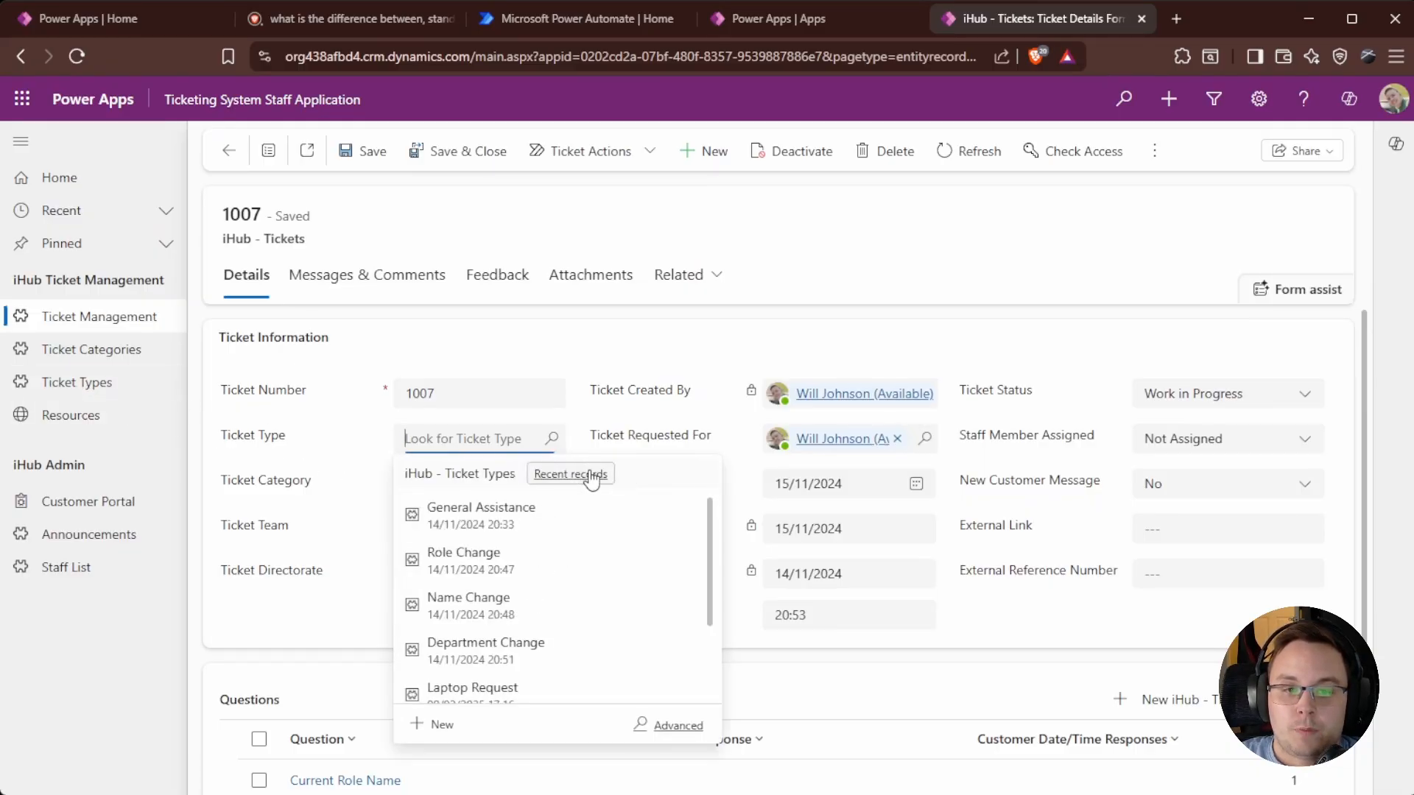
pyautogui.click(678, 726)
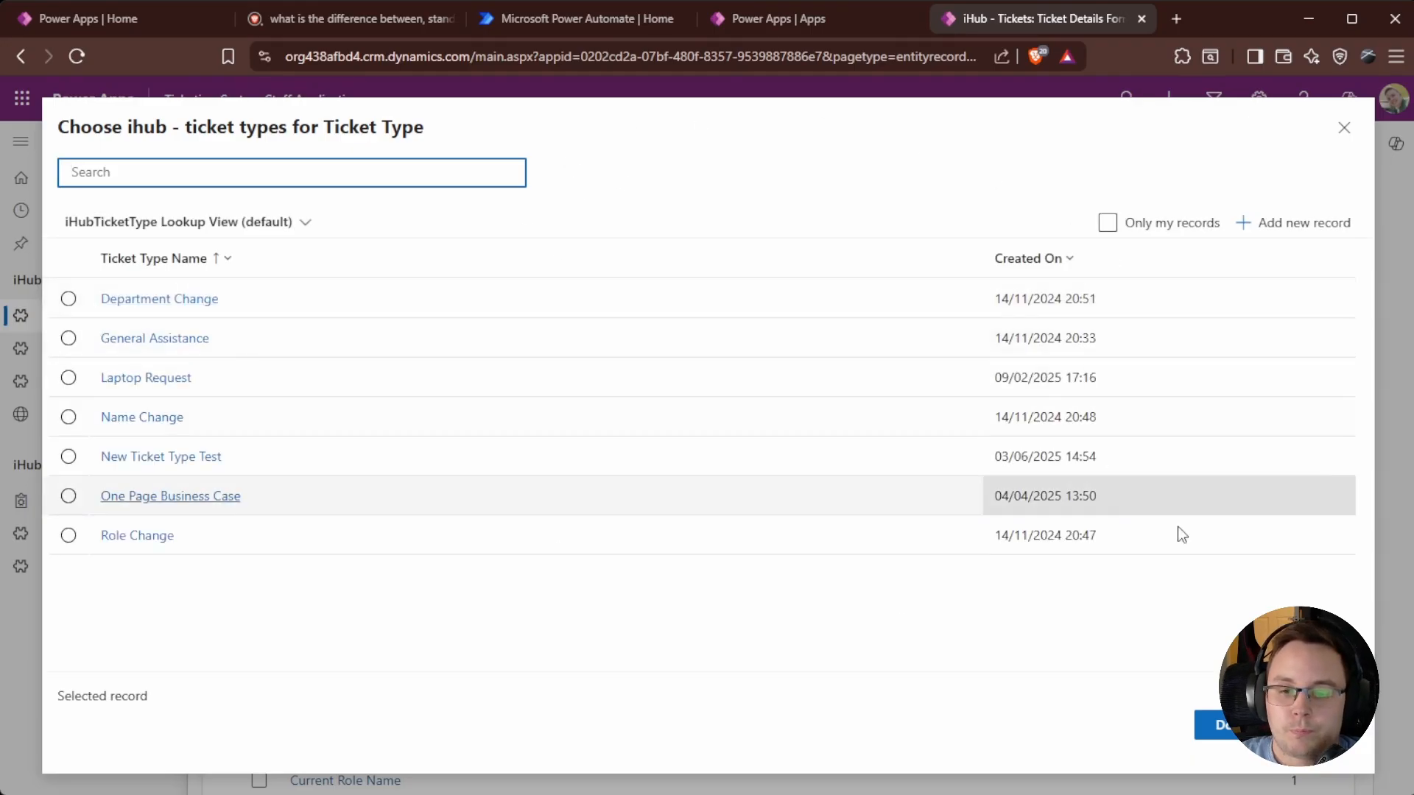
pyautogui.press('Escape')
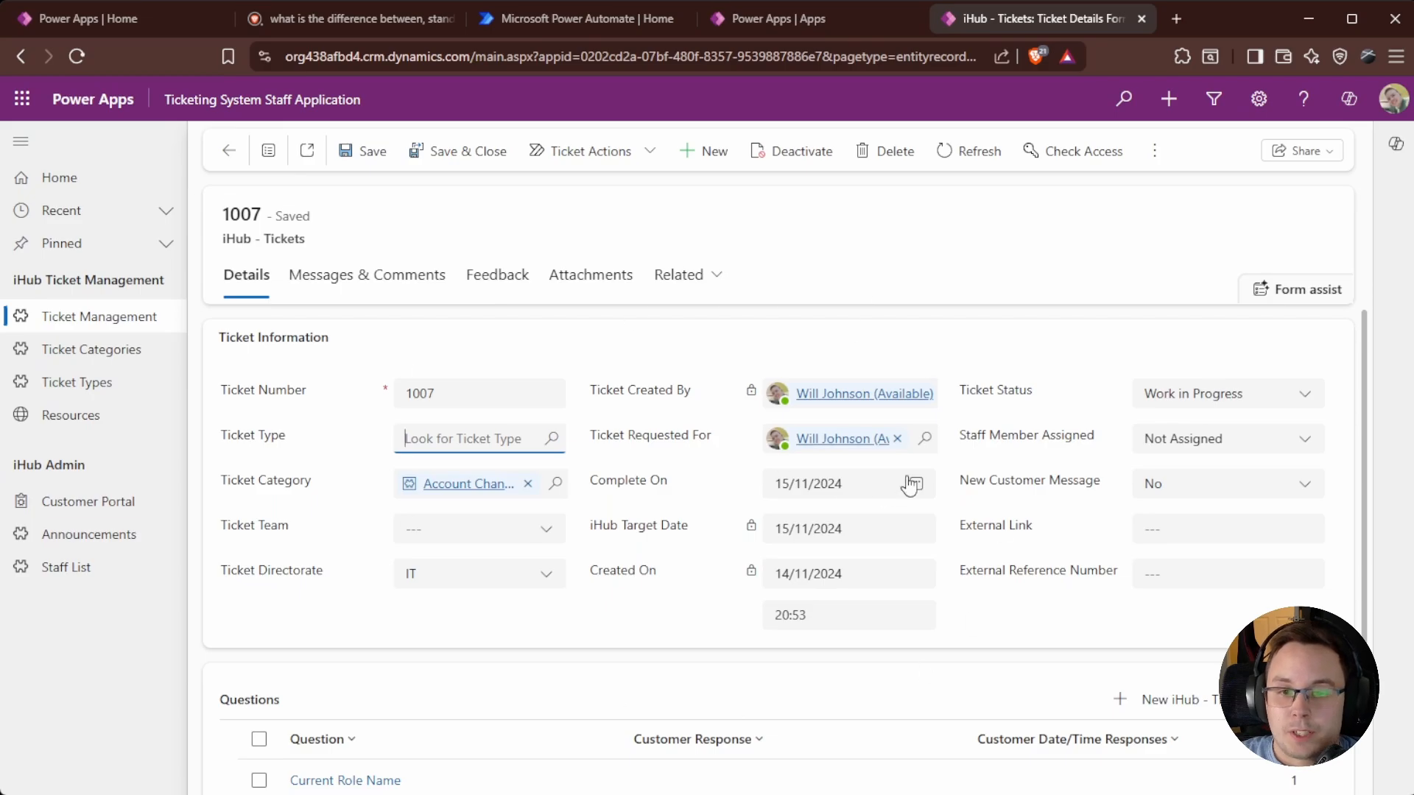
# Glance at the ticket's messages and comments, return to details, and close the ticketing app's tab.
pyautogui.scroll(-3, 567, 461)
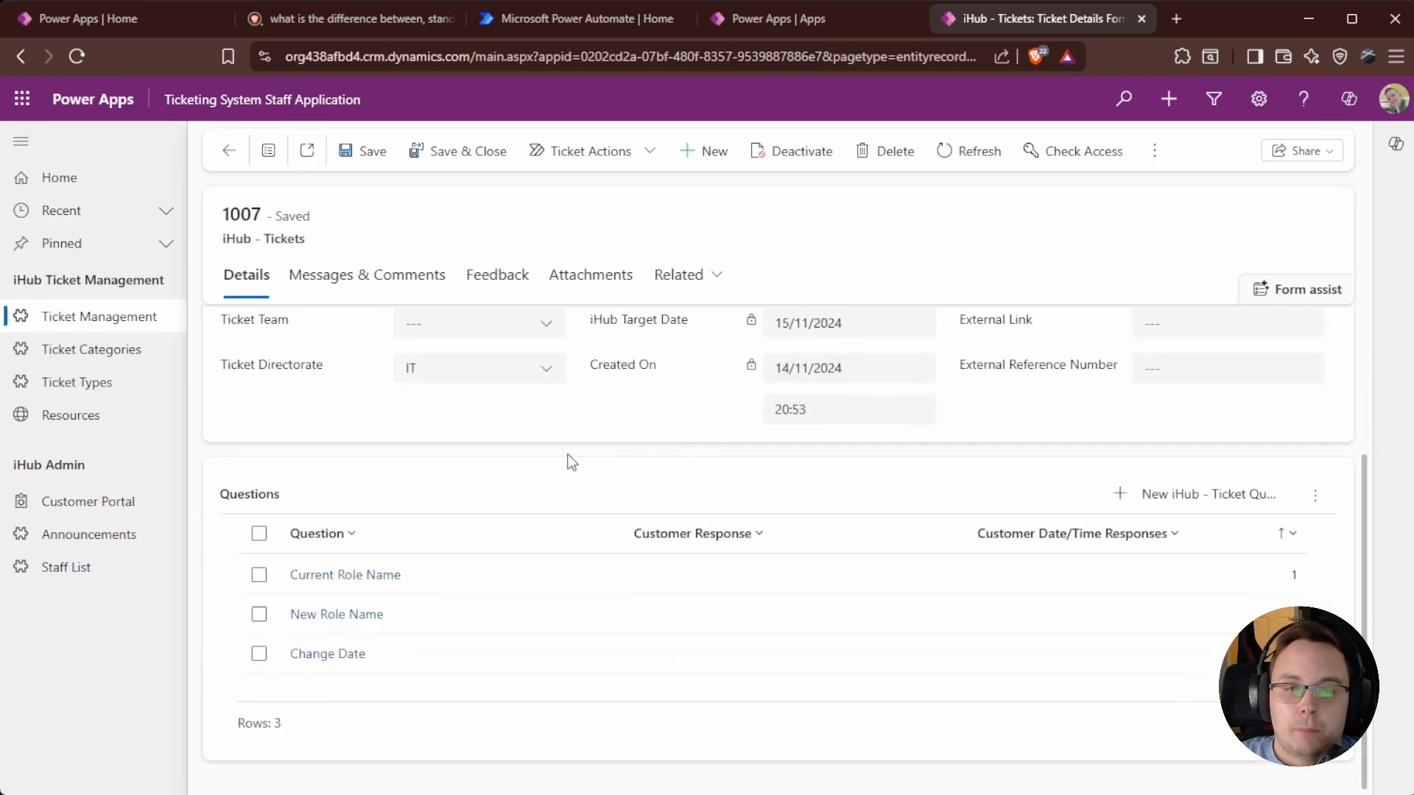
pyautogui.scroll(3, 568, 461)
pyautogui.click(368, 275)
pyautogui.click(254, 275)
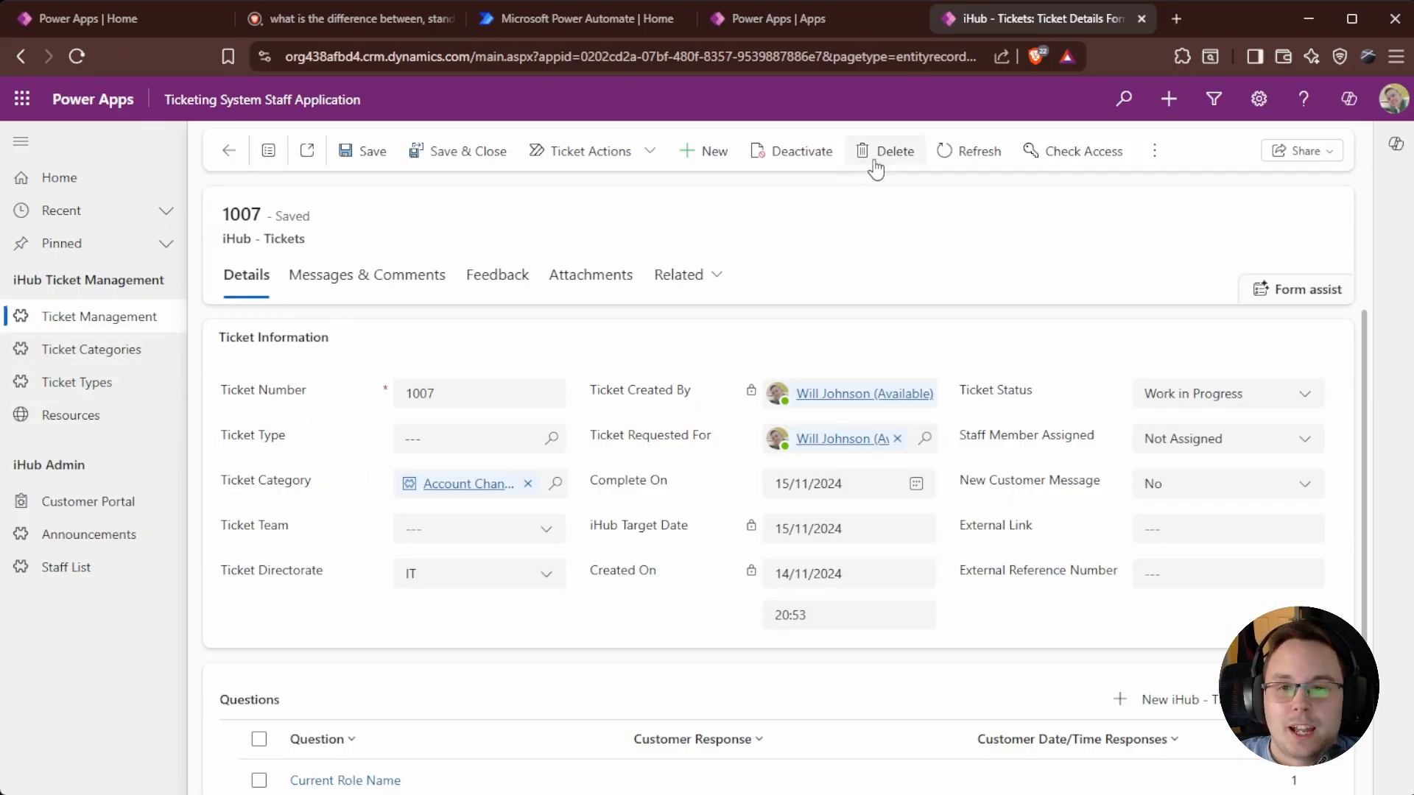
pyautogui.click(1141, 20)
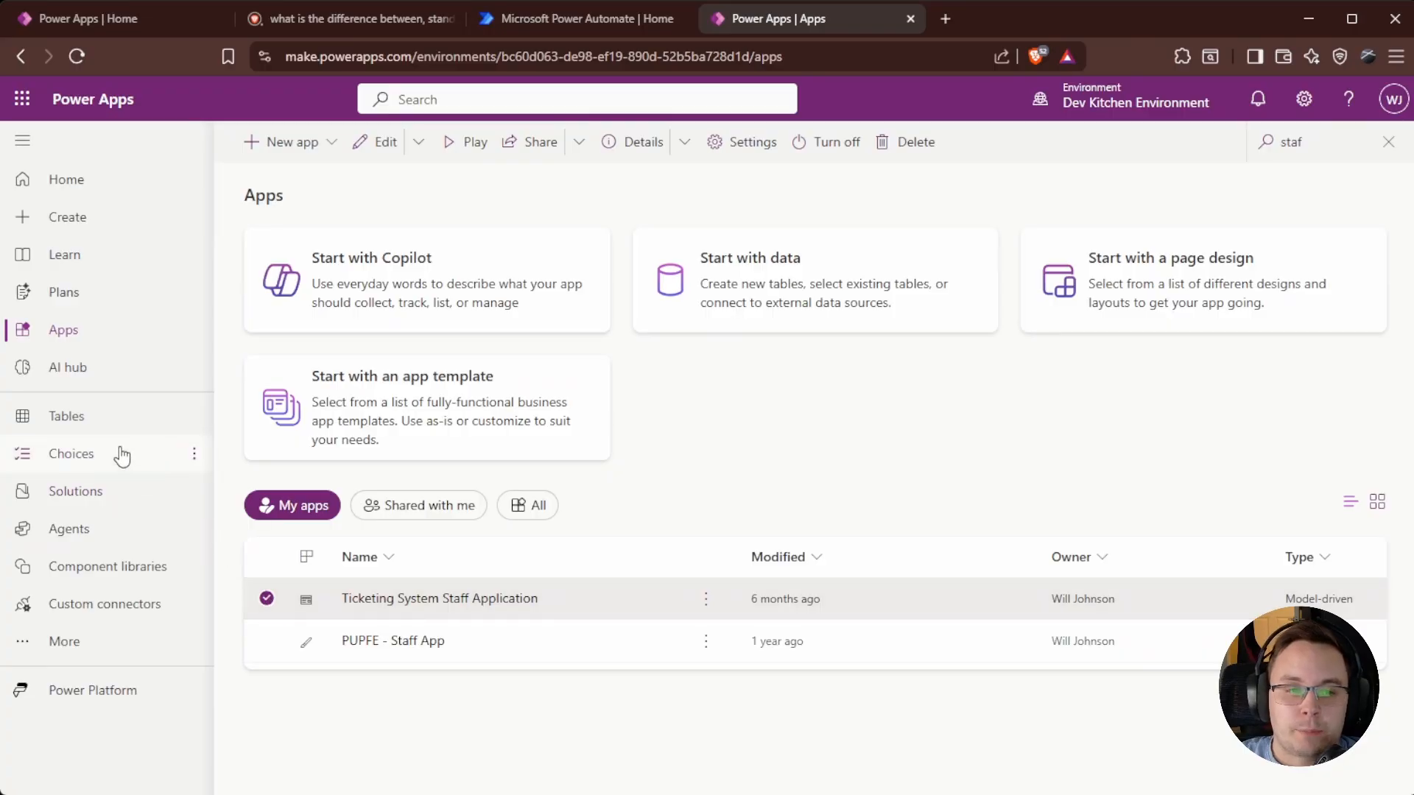
# Search the tables for 'Kennel' and open the Kennel table overview.
pyautogui.click(34, 416)
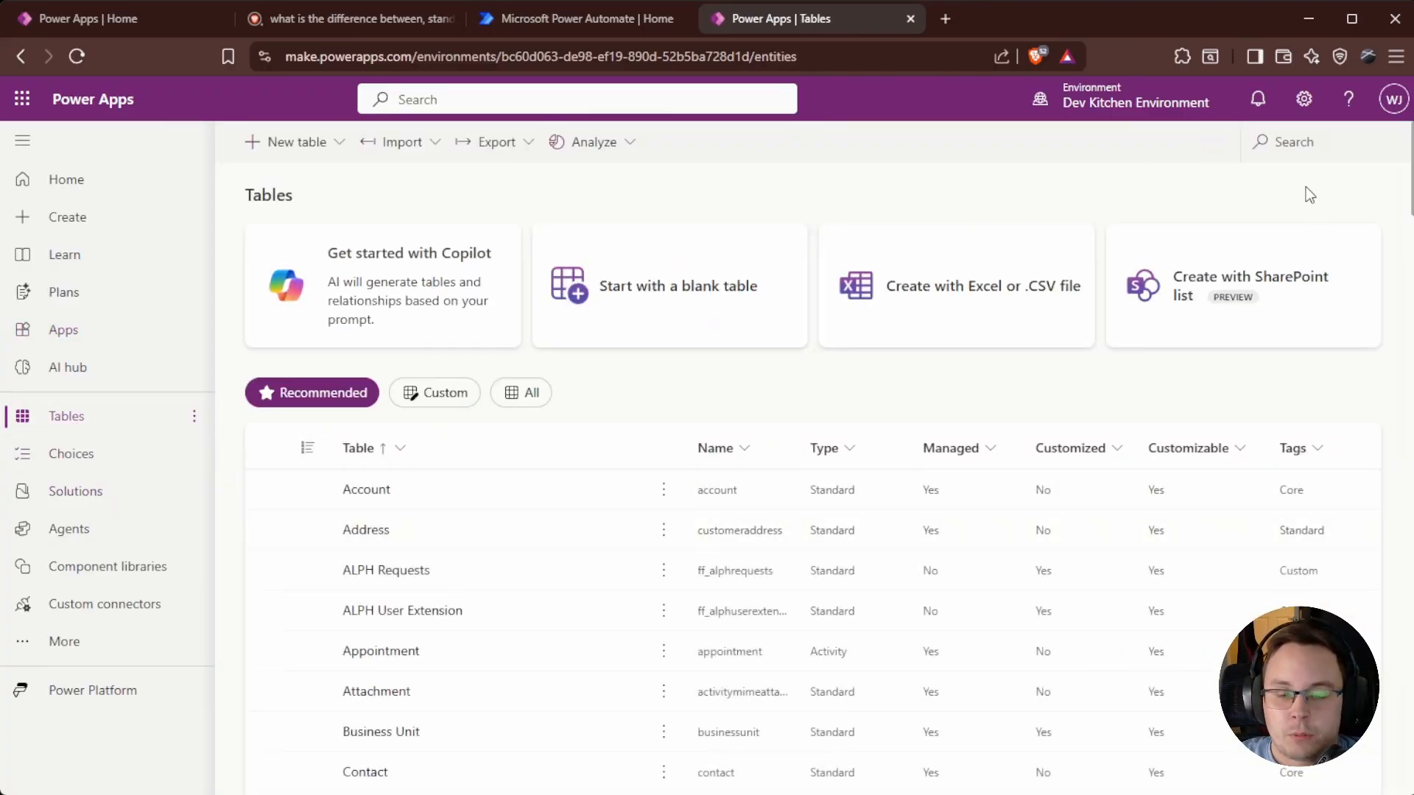
pyautogui.click(1311, 143)
pyautogui.write('Ken')
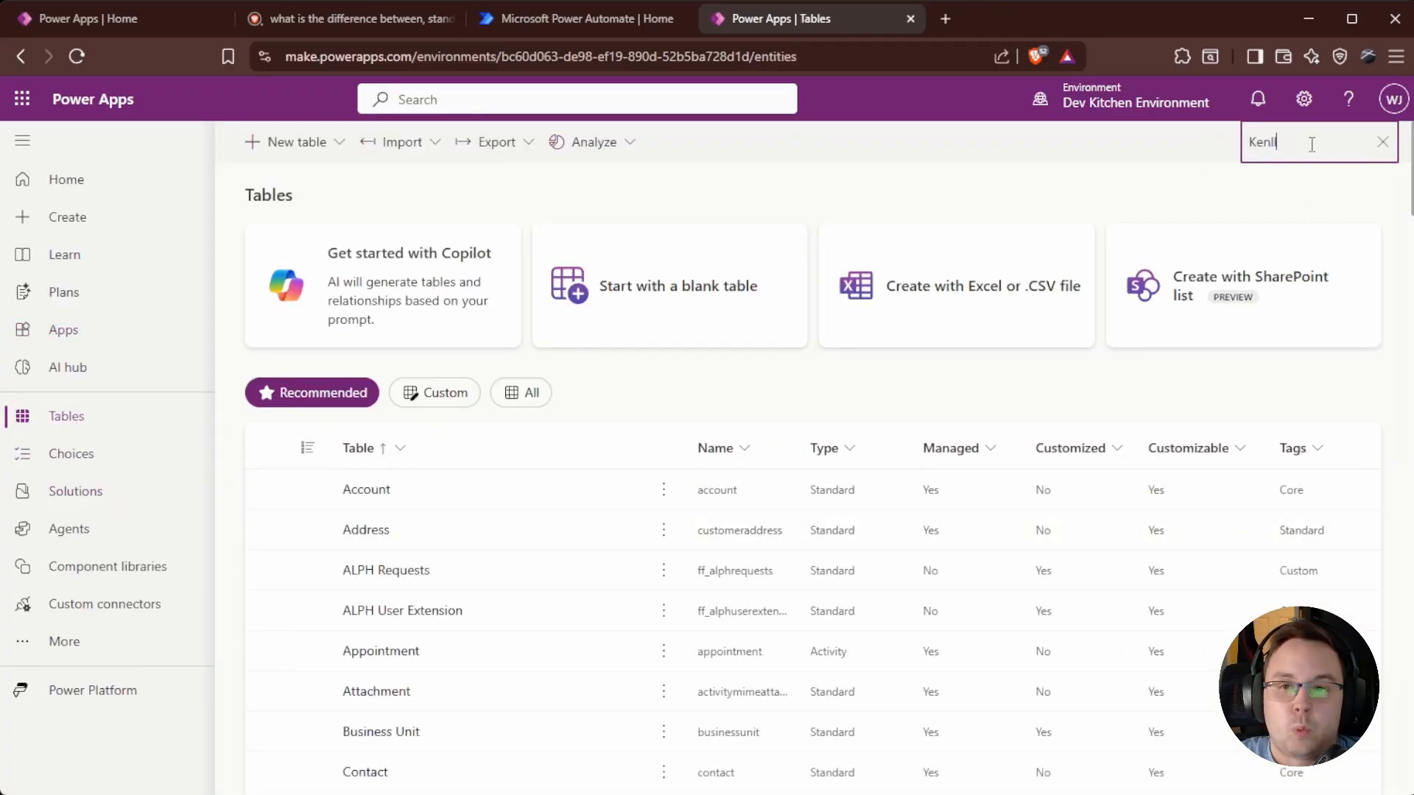
pyautogui.write('nel')
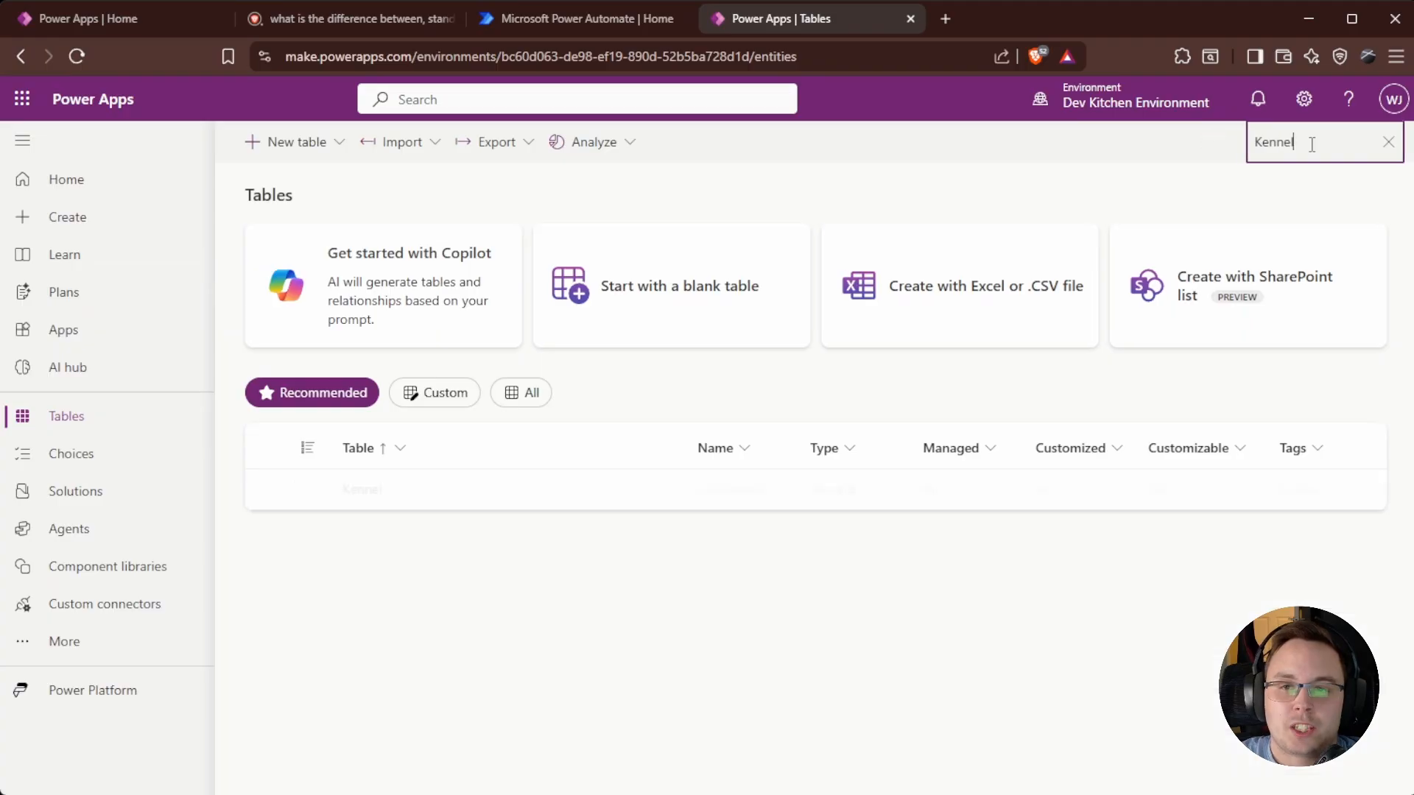
pyautogui.click(371, 490)
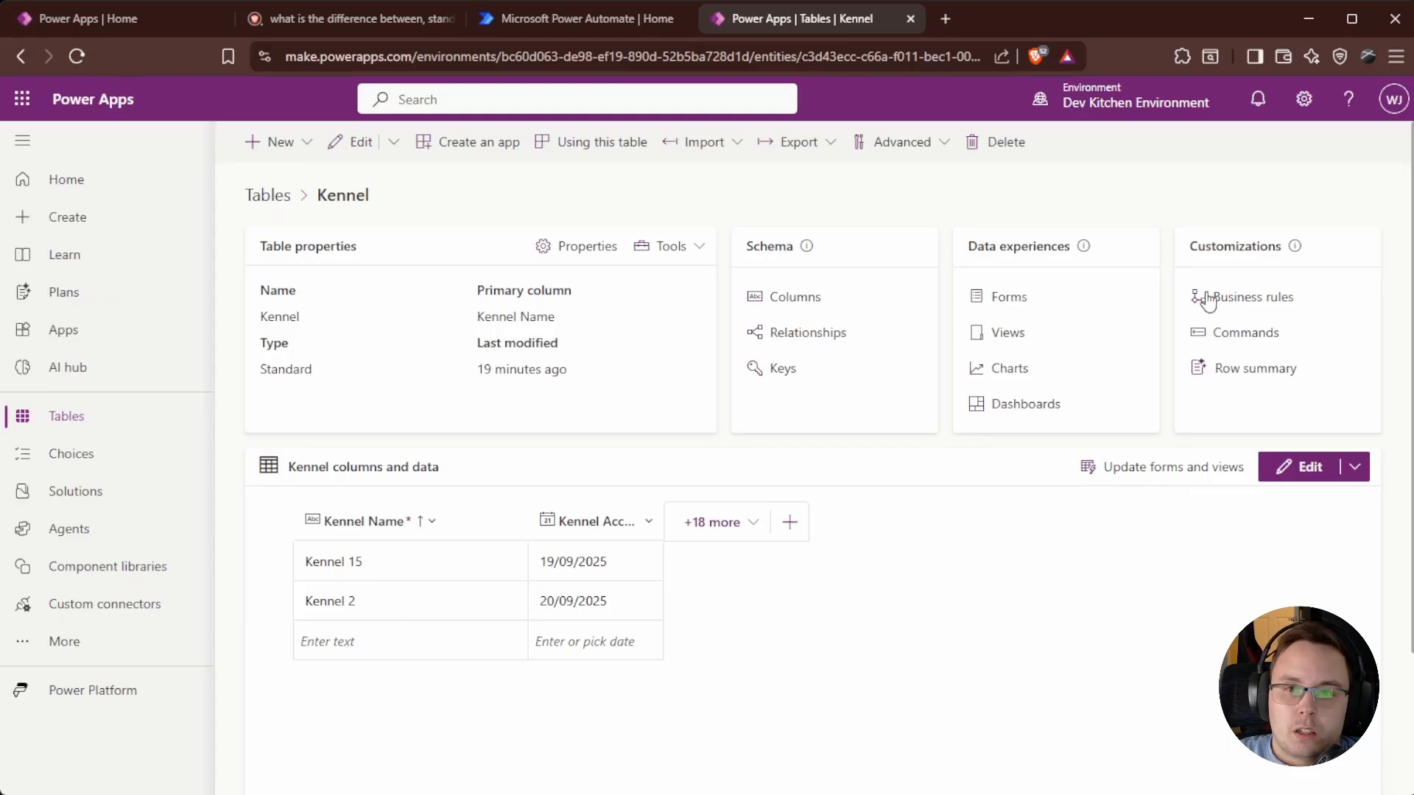
pyautogui.moveTo(1294, 254)
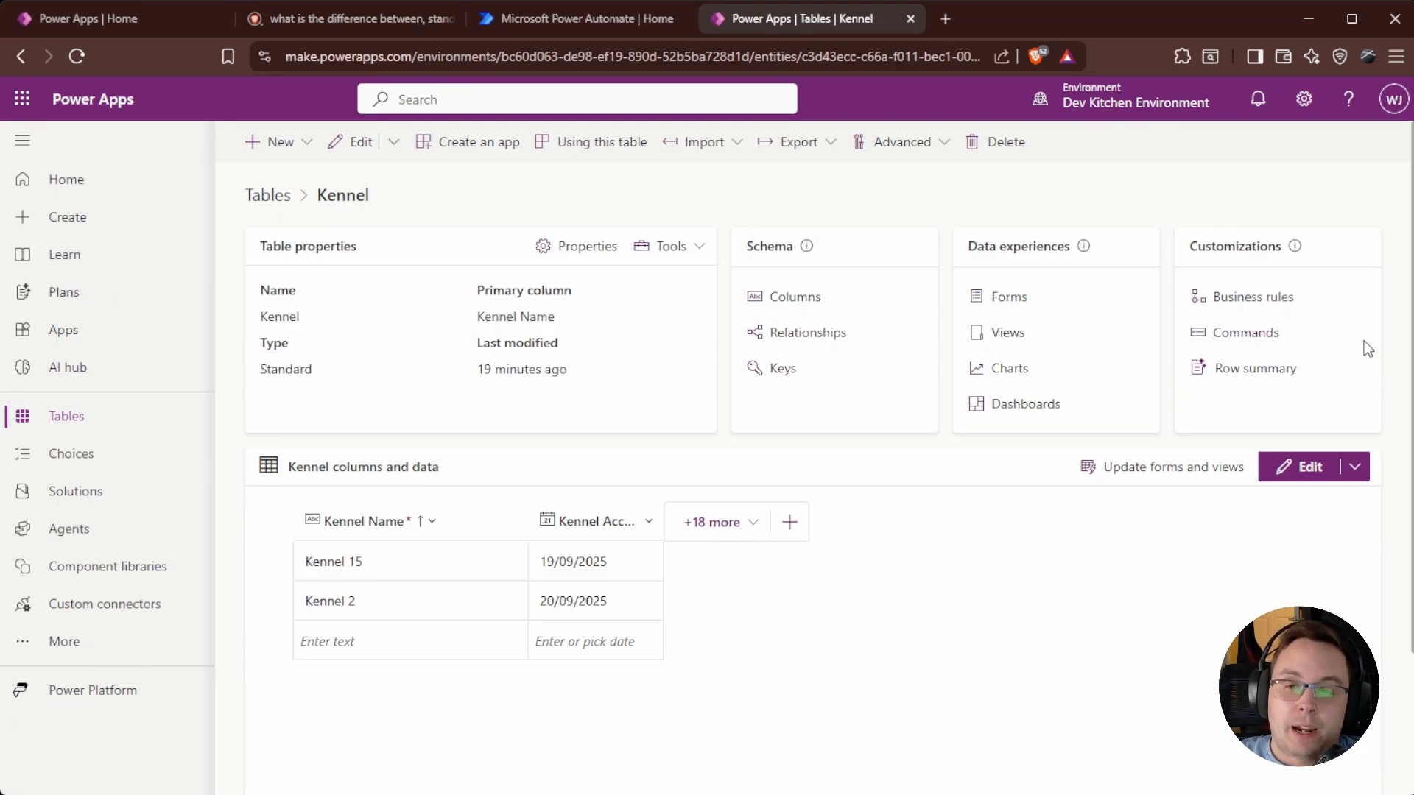
# Edit the Kennel row summary instruction to end with 'Kennel Name being Kennel 15'.
pyautogui.click(1239, 335)
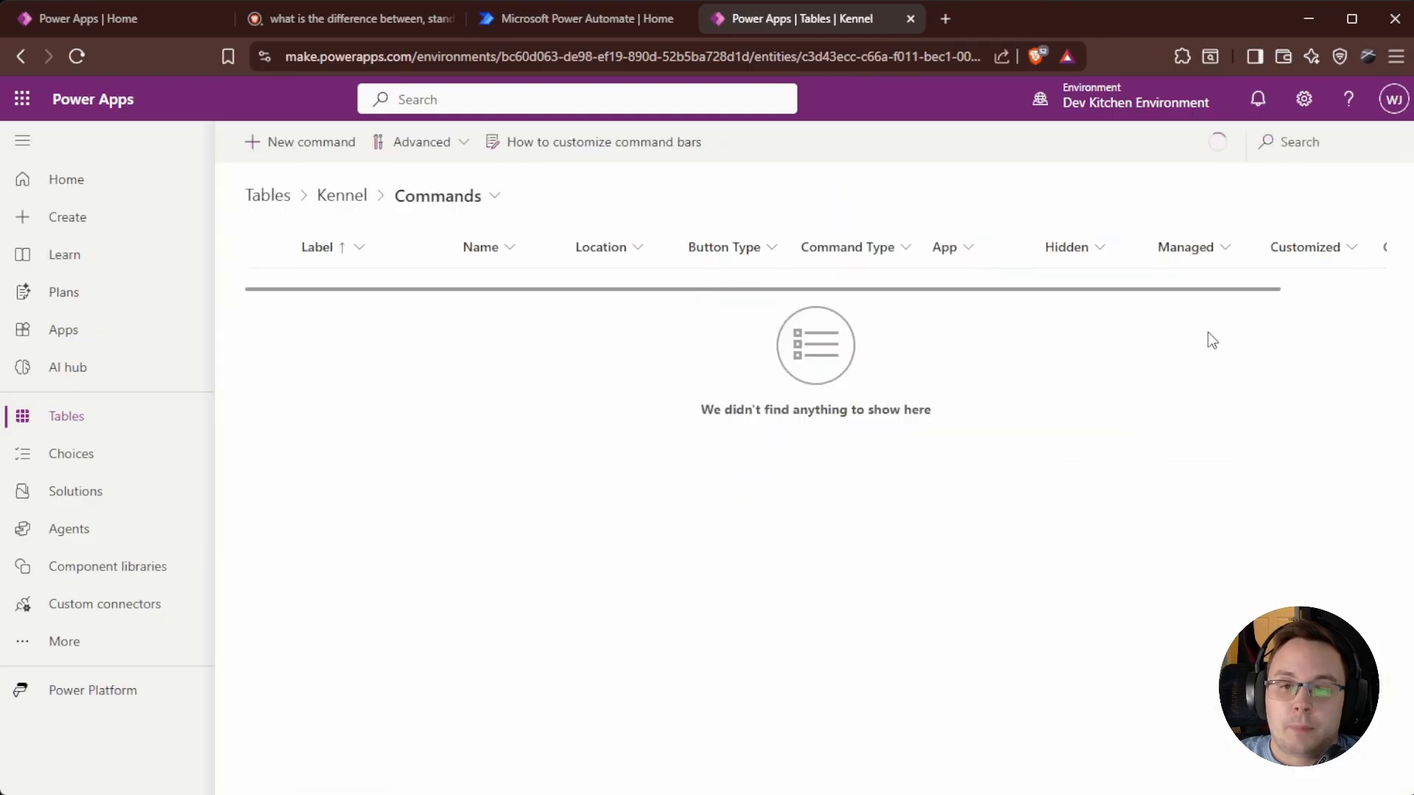
pyautogui.click(359, 200)
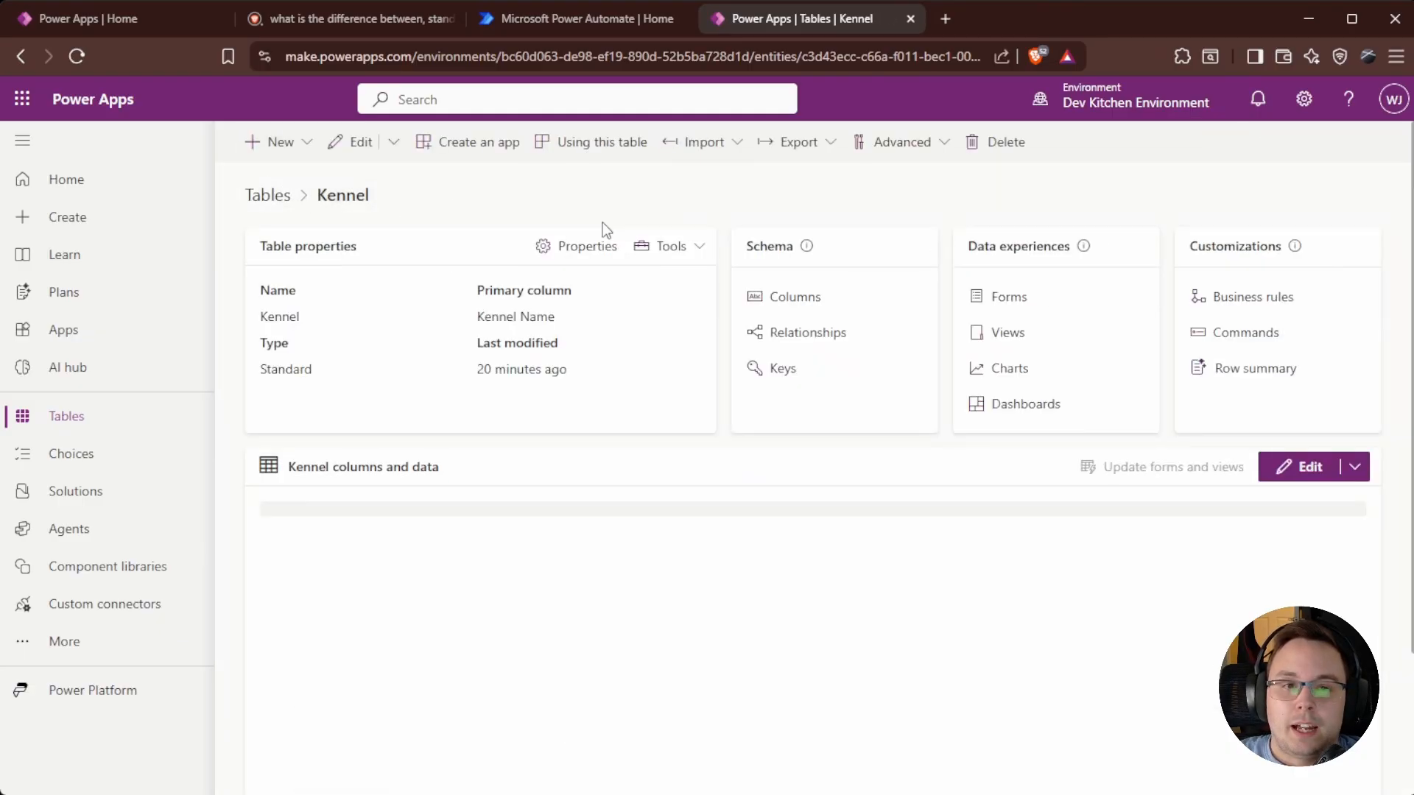
pyautogui.click(1285, 375)
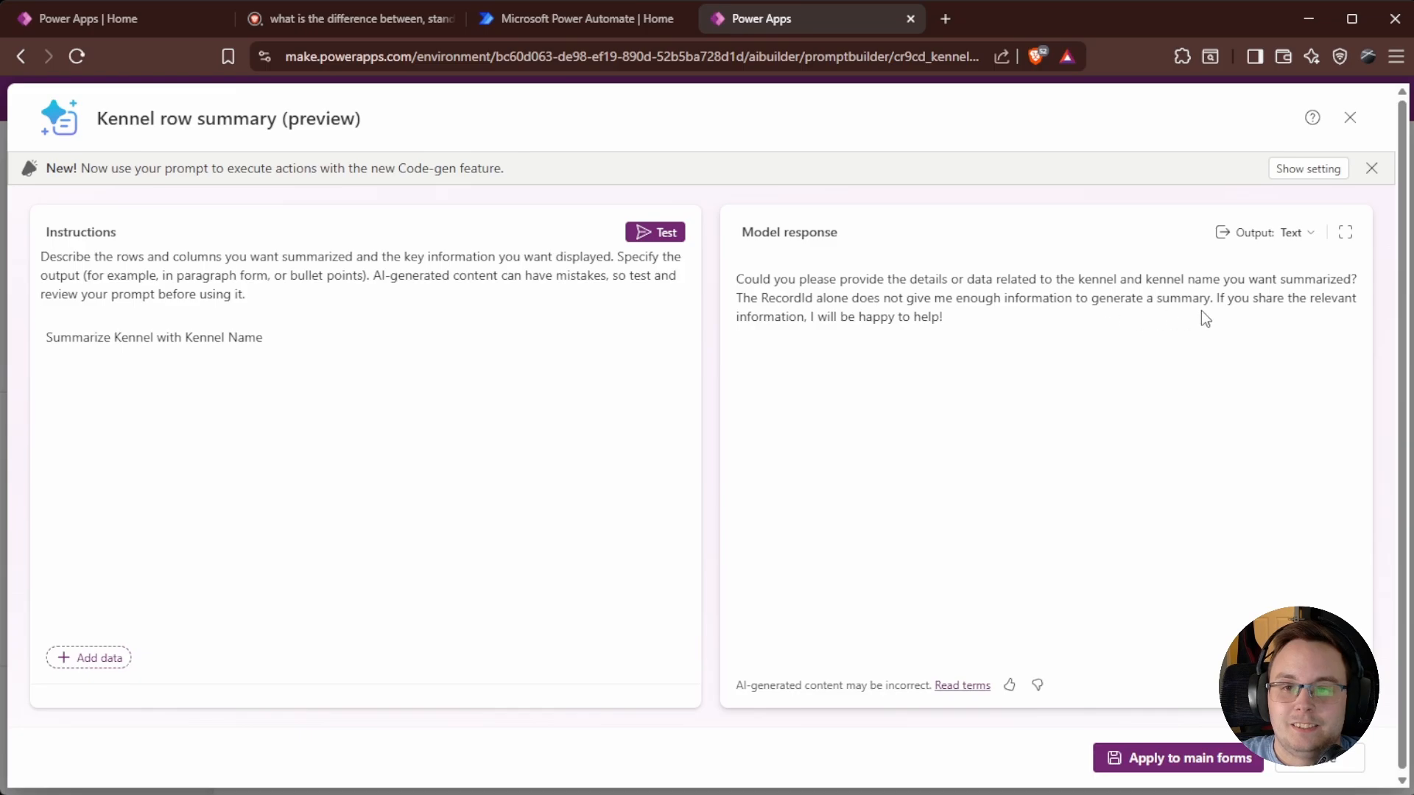
pyautogui.click(302, 336)
pyautogui.press('BackSpace')
pyautogui.write('me being')
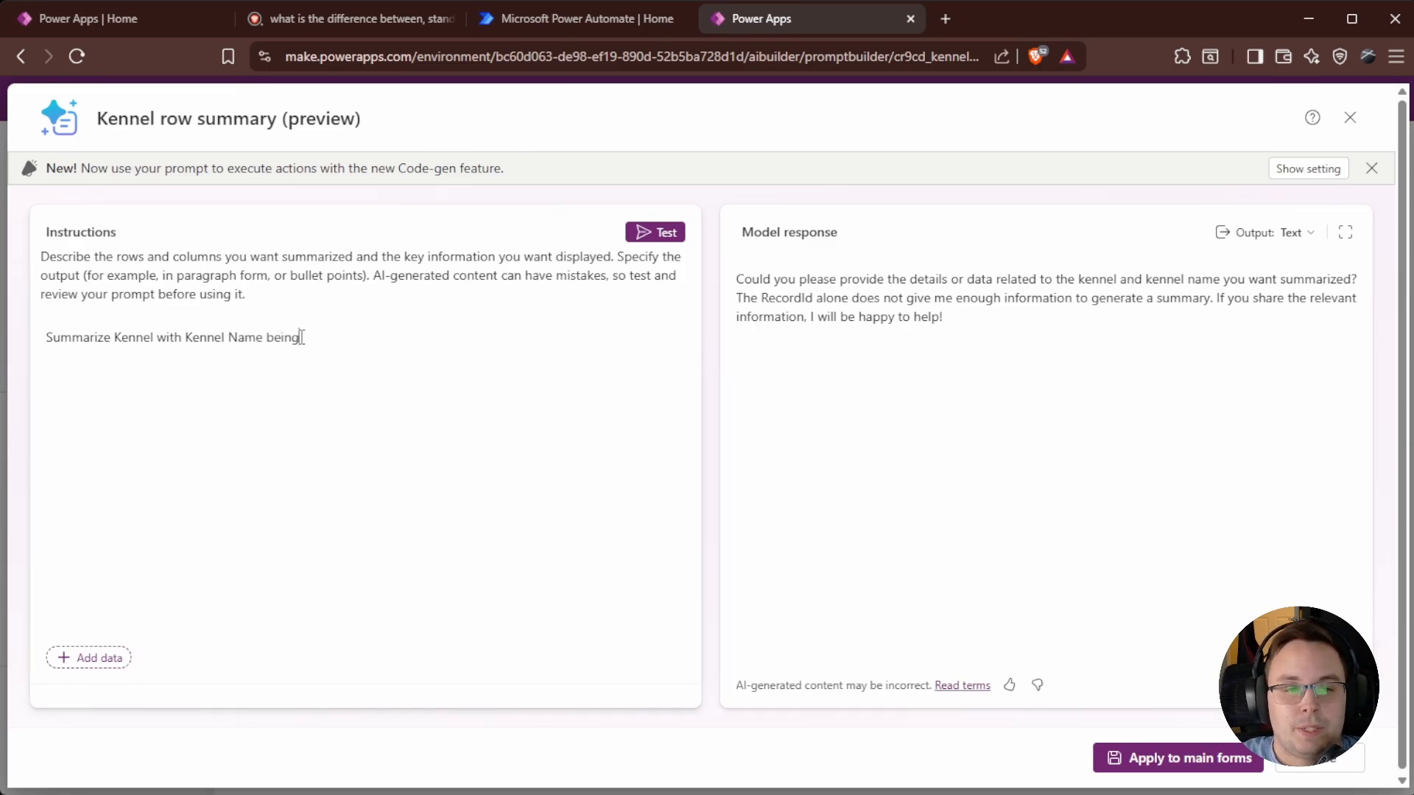
pyautogui.write(' Kennel 15')
# Test the row summary prompt on Kennel 15, close the editor, and return to Apps.
pyautogui.click(656, 232)
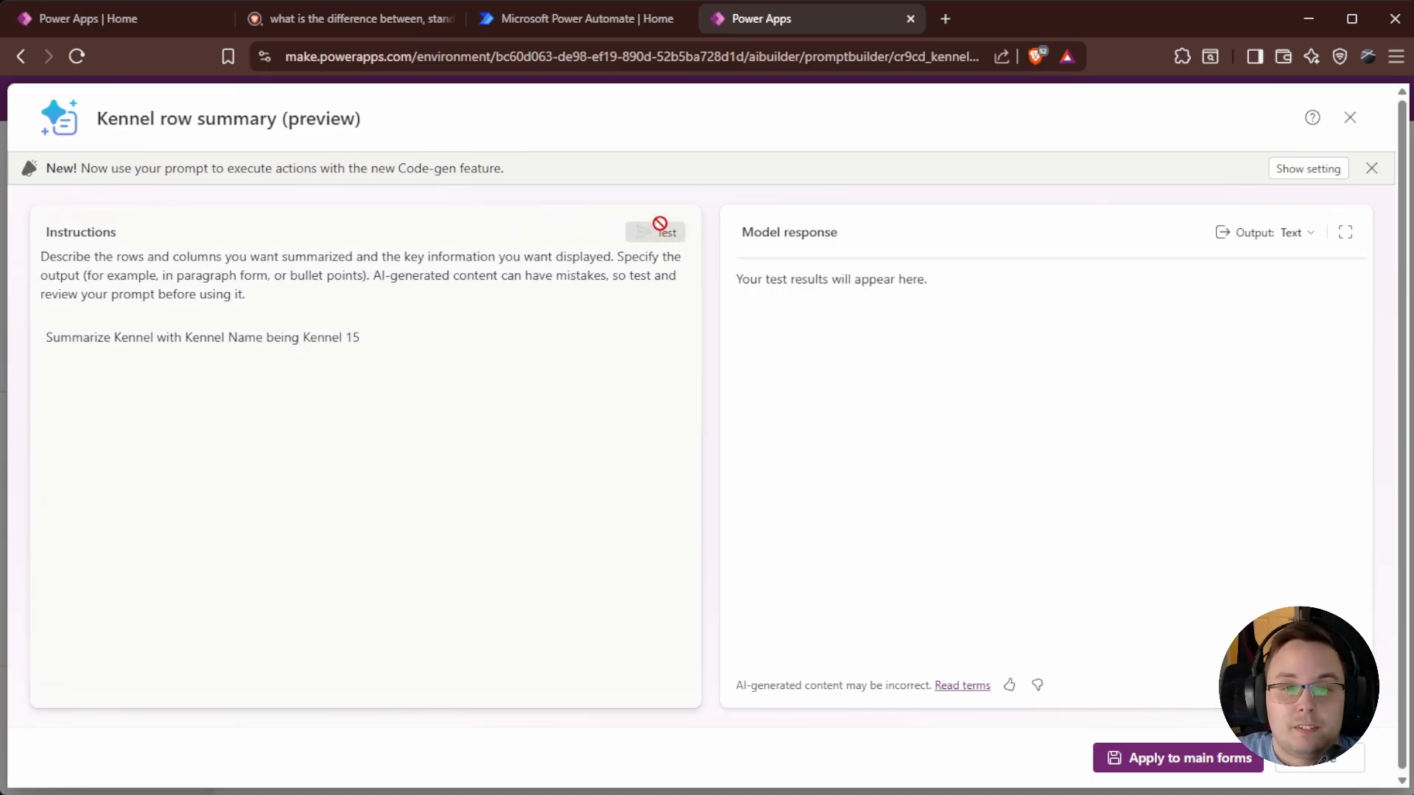
pyautogui.click(1371, 167)
pyautogui.click(1350, 117)
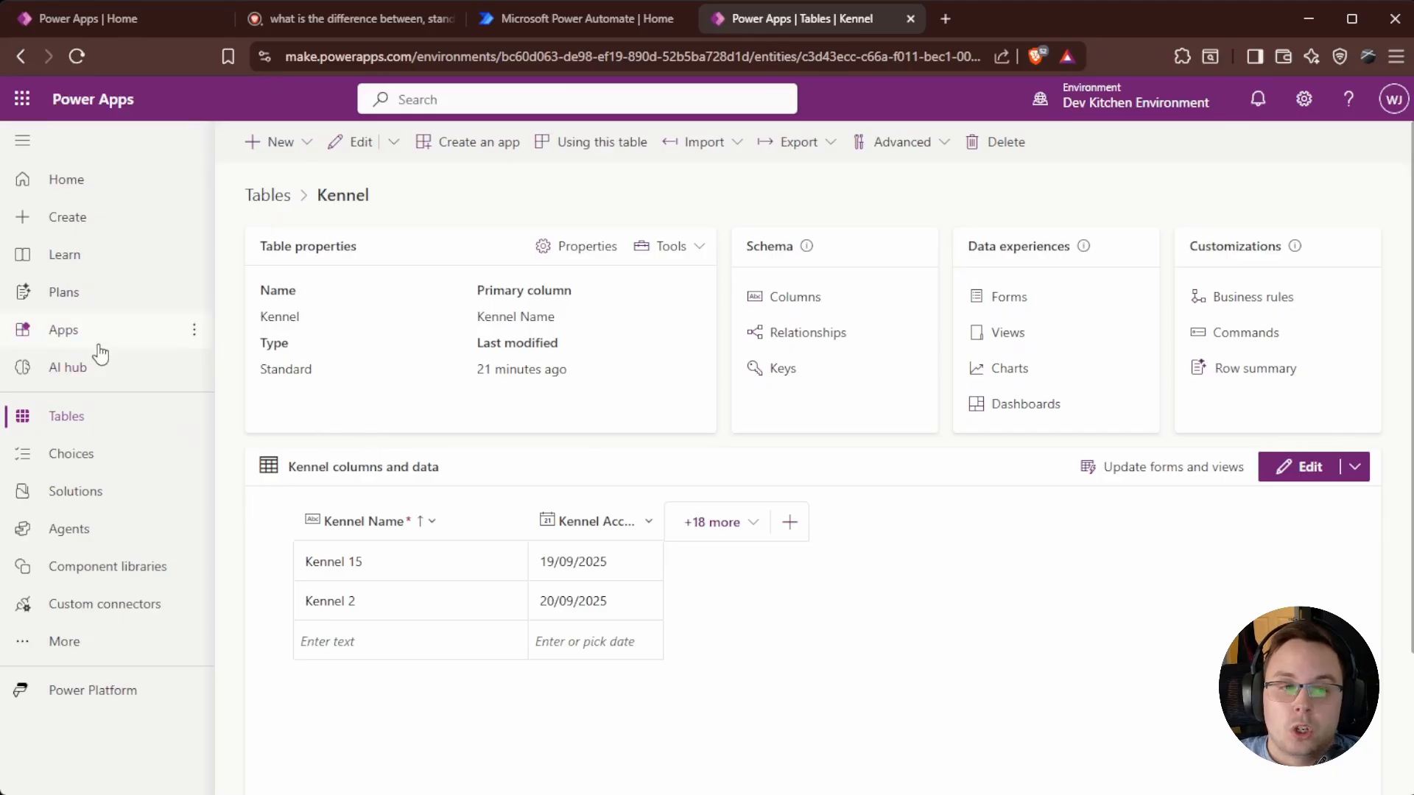
pyautogui.click(73, 336)
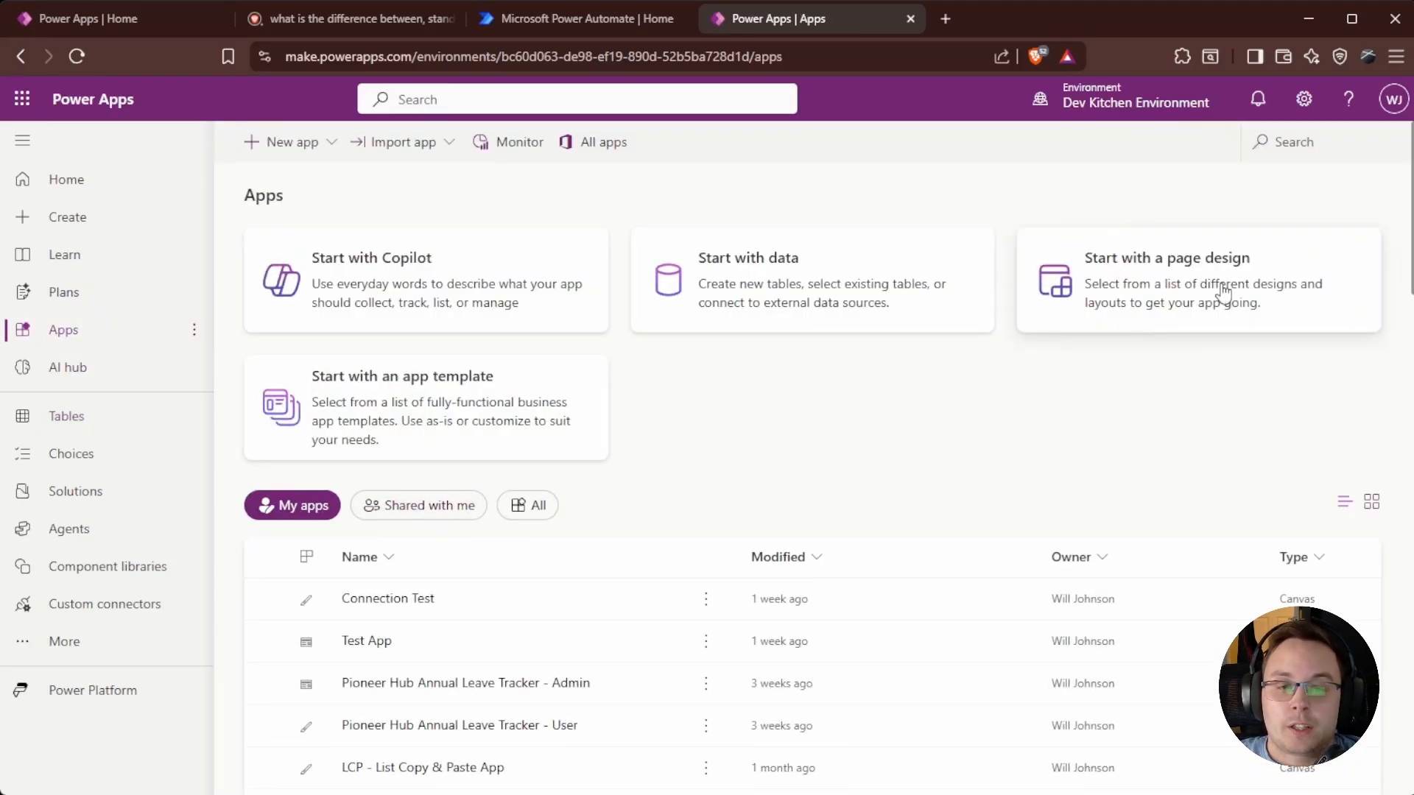
pyautogui.click(1287, 150)
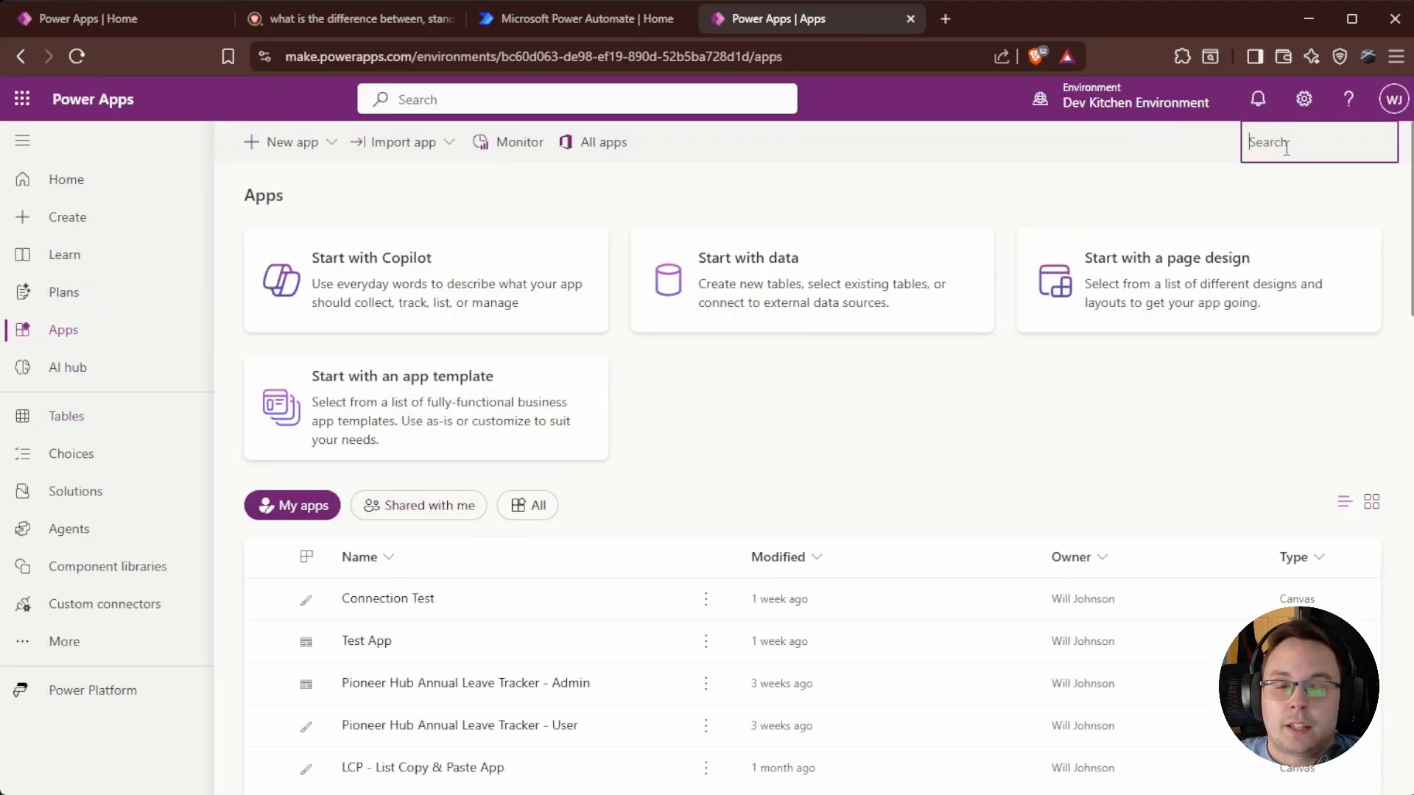